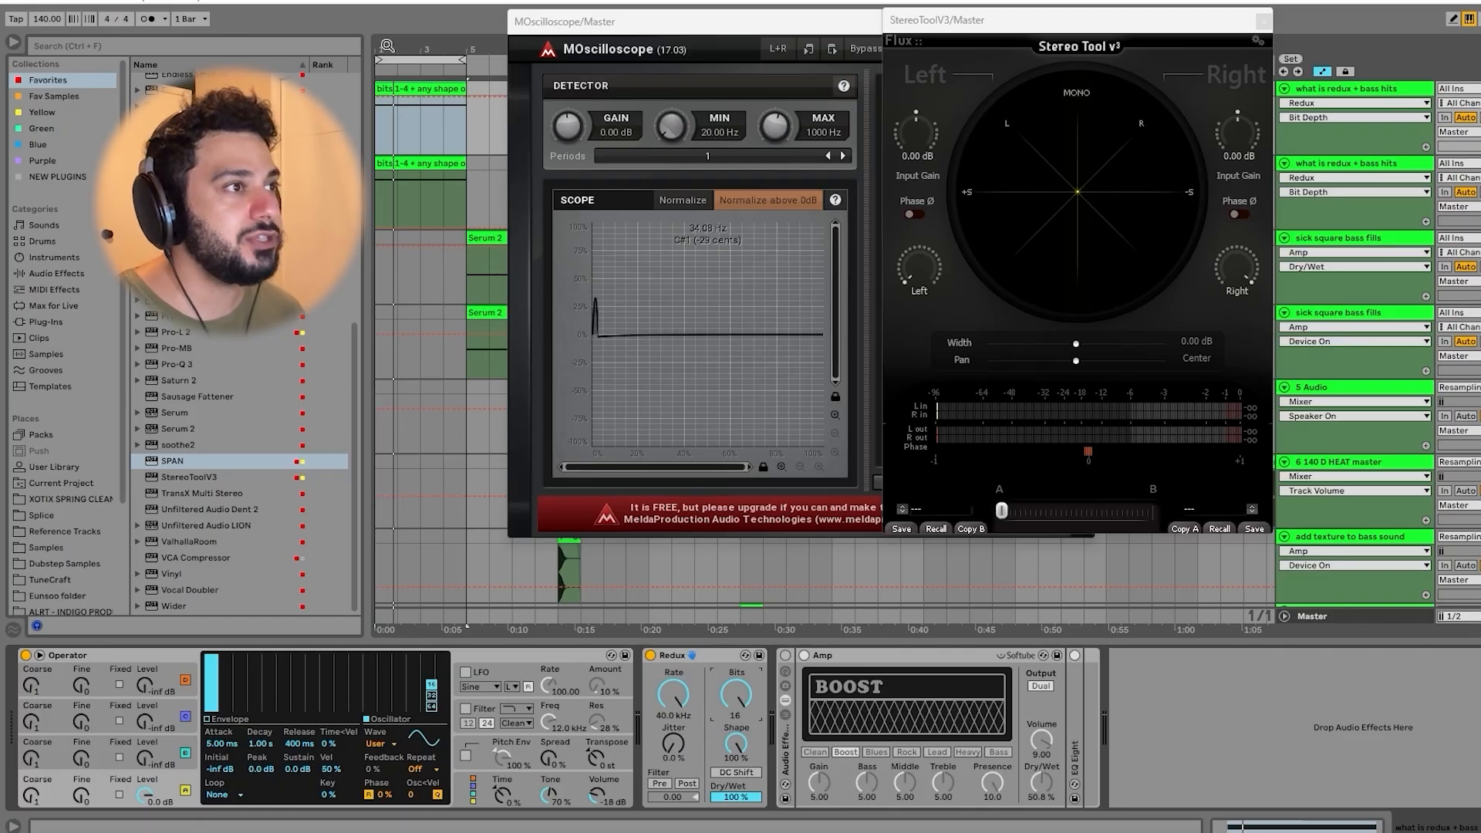
Step: Play the first bass loop and lower Redux's bit depth to 2 while watching the waveform
{"action": "left_click_drag", "start_coordinate": [376, 48], "coordinate": [376, 100]}
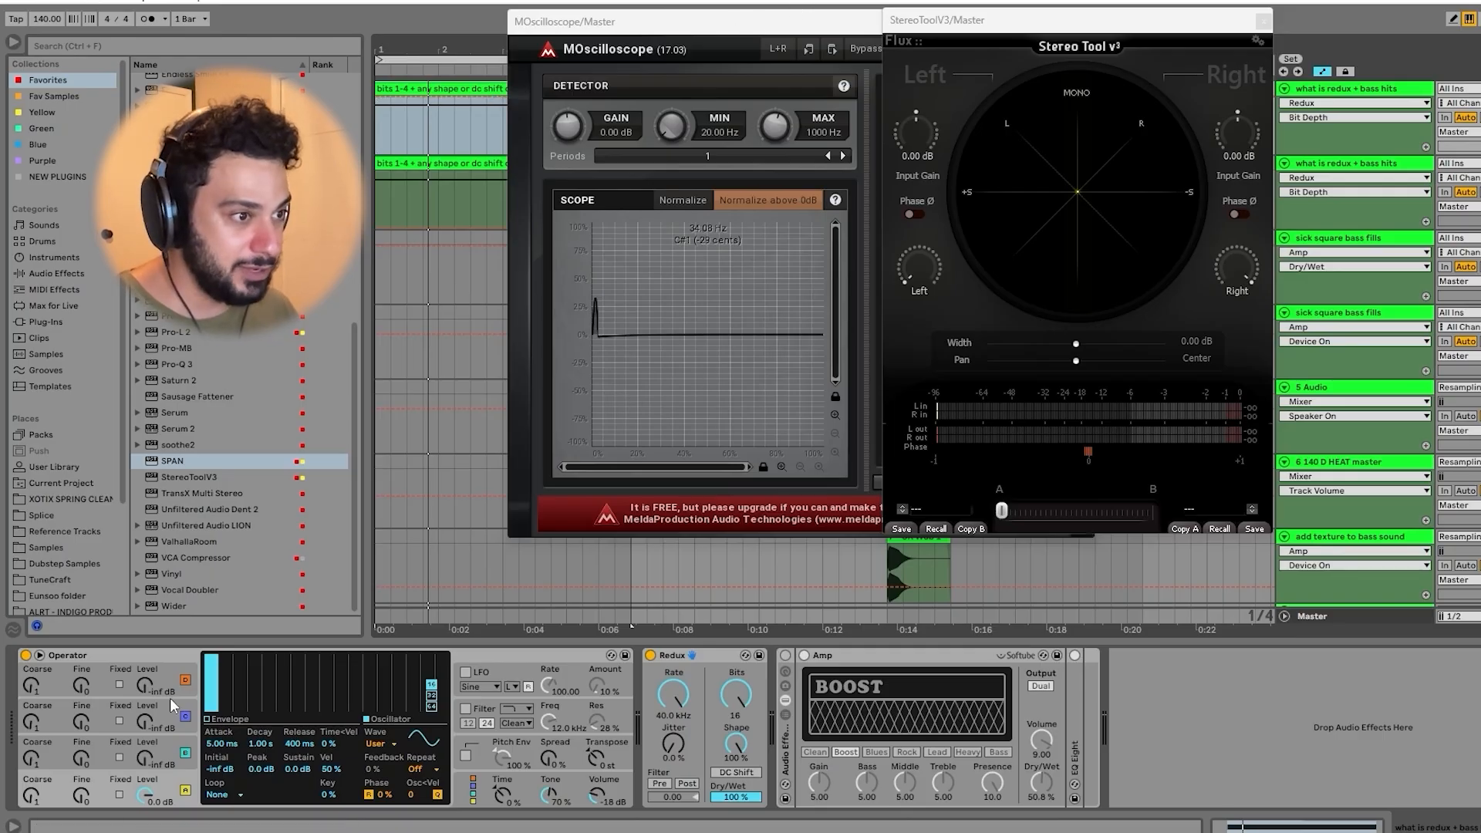
{"action": "key", "text": "space"}
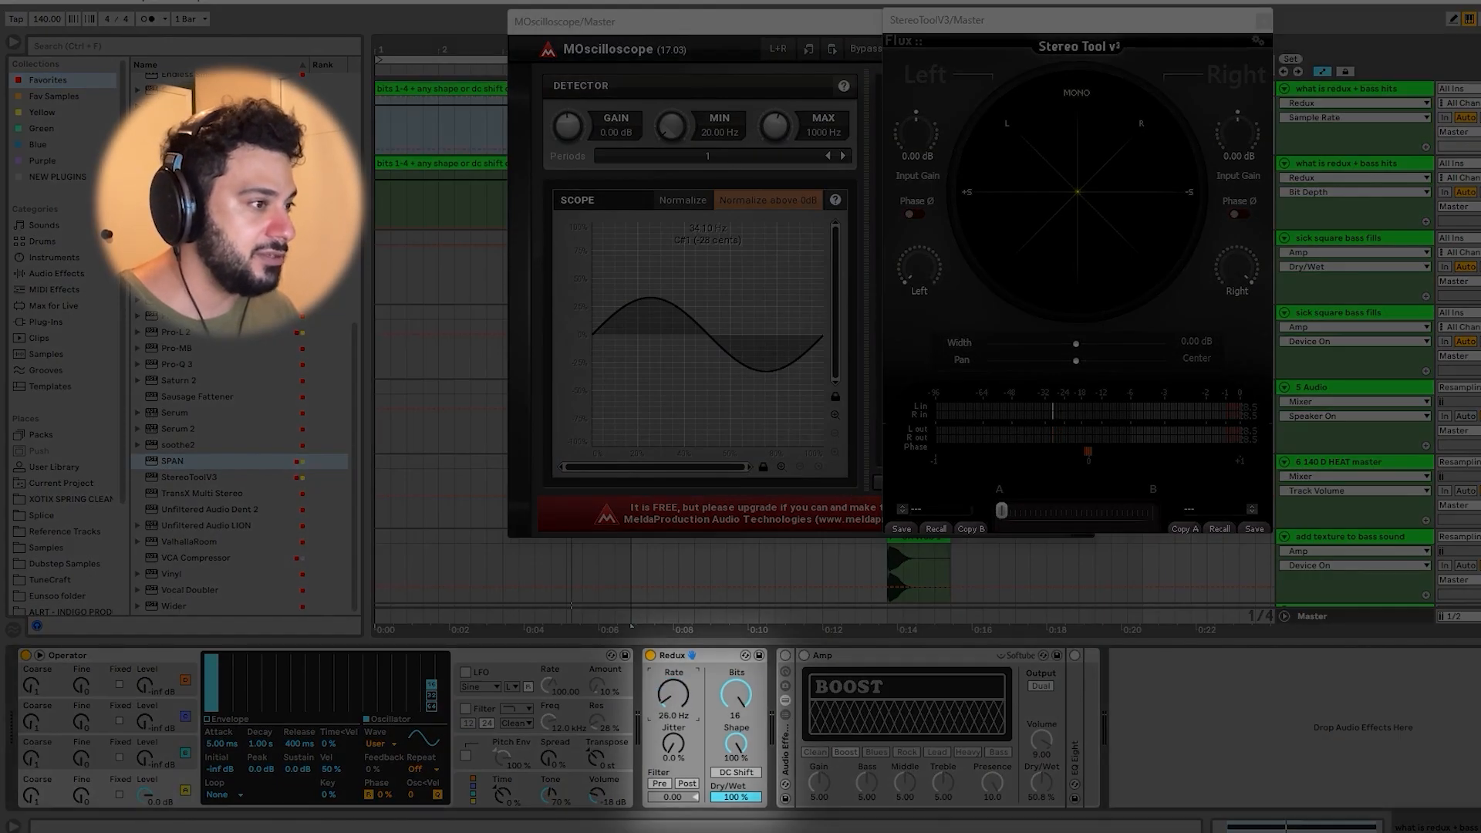
{"action": "left_click_drag", "start_coordinate": [736, 694], "coordinate": [728, 694]}
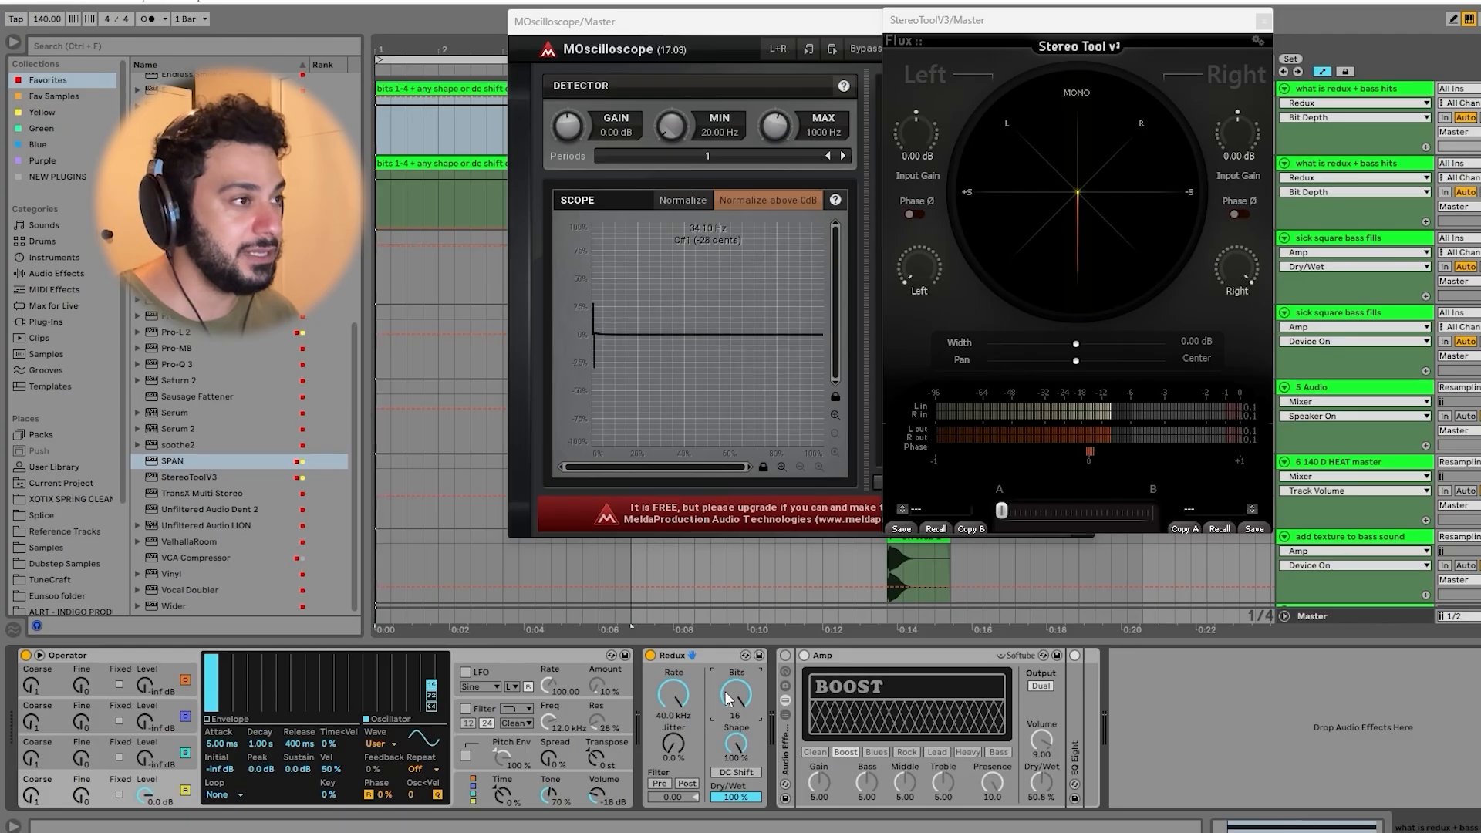
{"action": "key", "text": "space"}
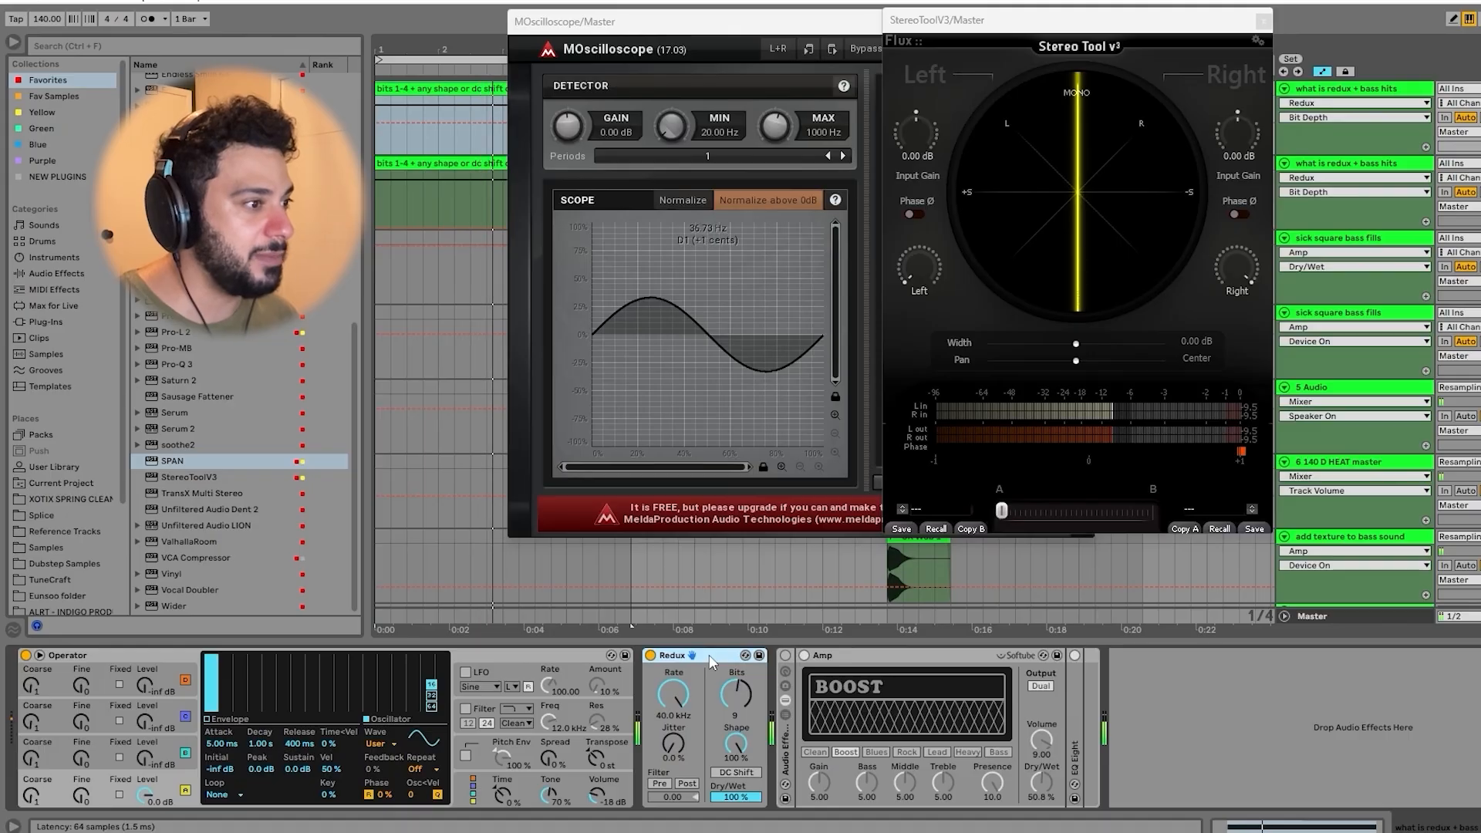
{"action": "left_click_drag", "start_coordinate": [731, 696], "coordinate": [731, 706]}
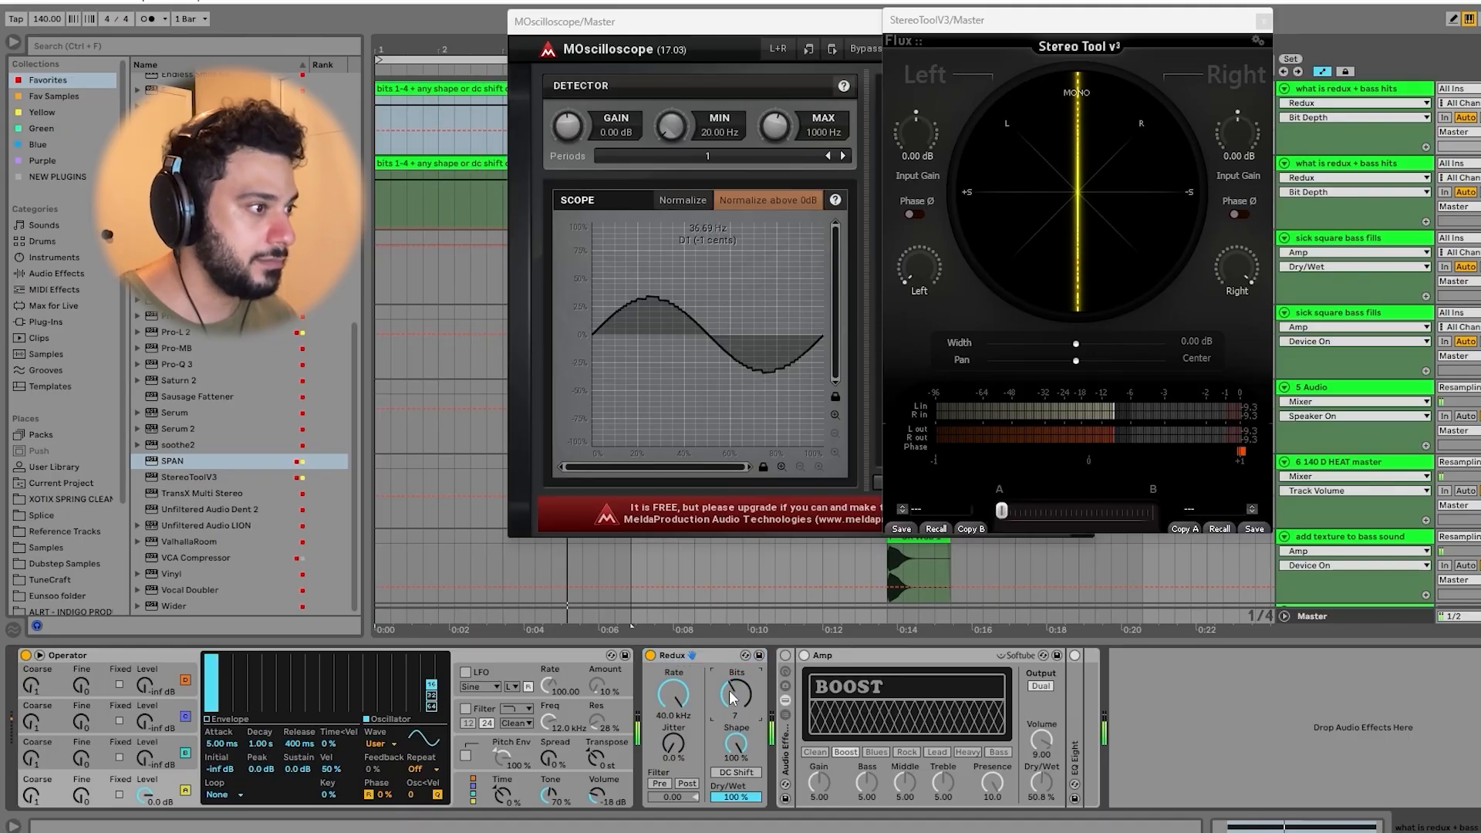
{"action": "left_click_drag", "start_coordinate": [731, 698], "coordinate": [731, 703]}
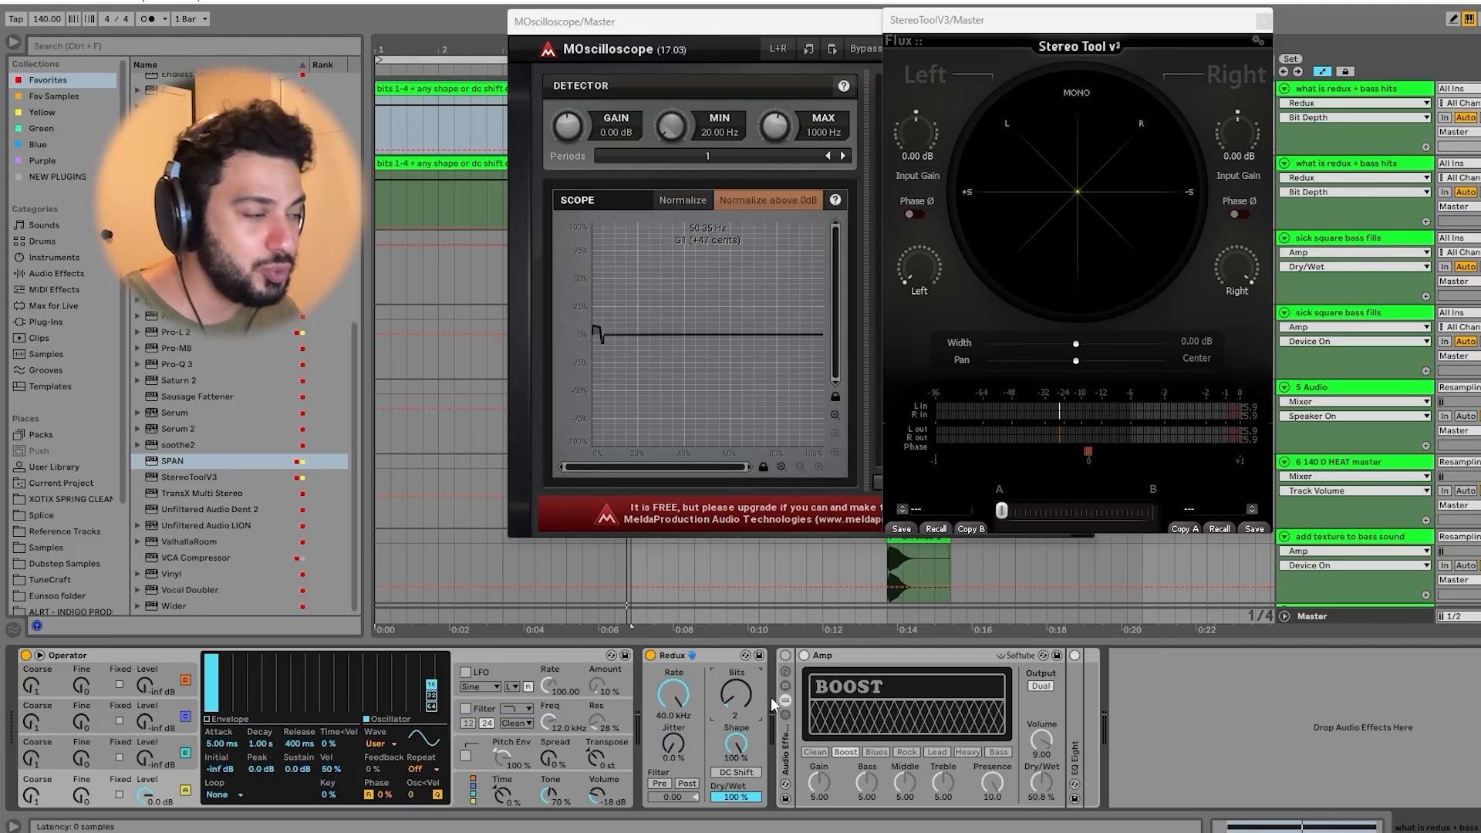
Step: Set Redux to 3 bits with DC Shift on and Shape at 52%, and briefly audition the effect rack behind it
{"action": "key", "text": "space"}
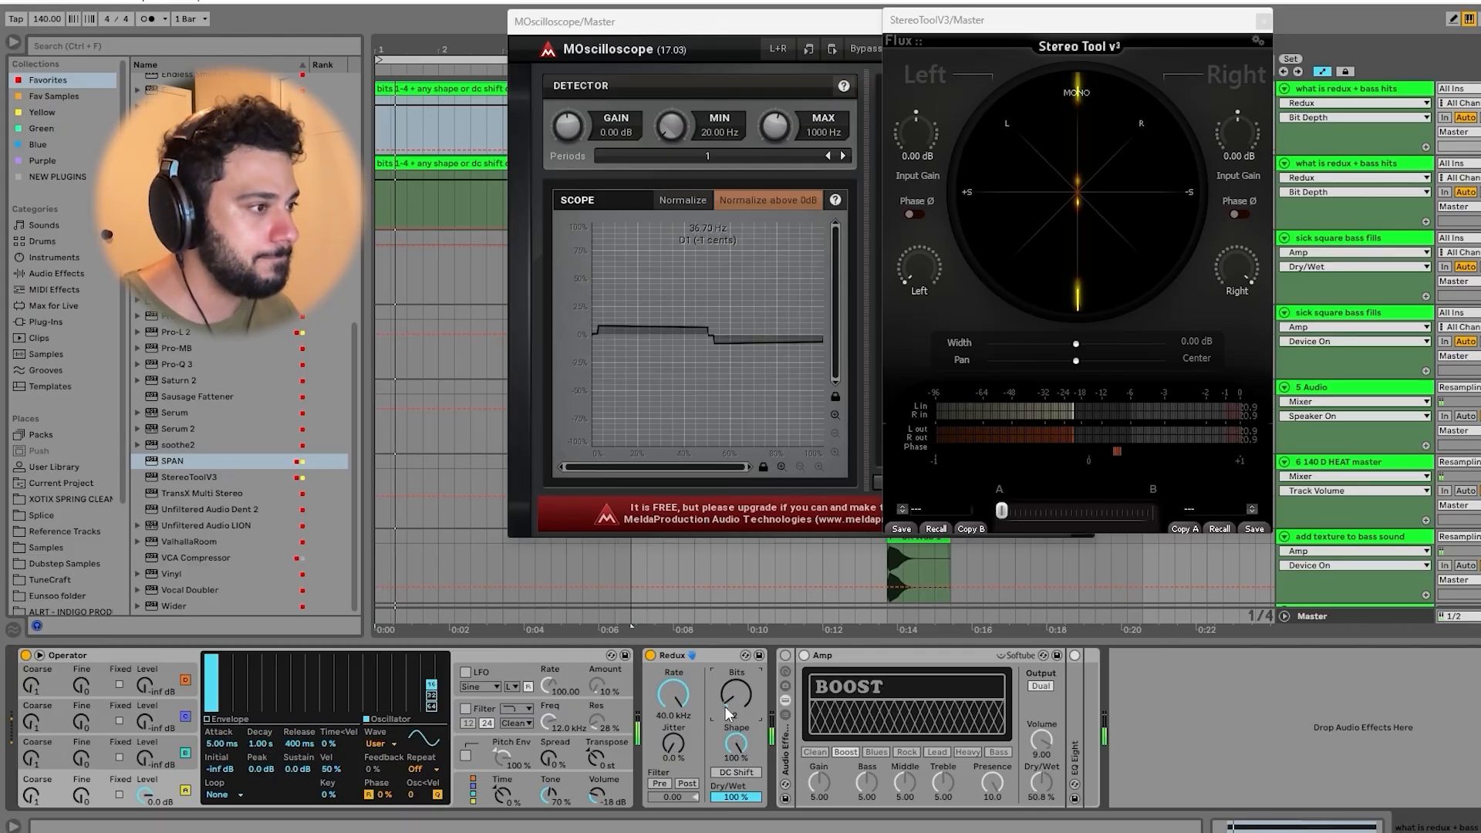
{"action": "left_click", "coordinate": [736, 772]}
{"action": "left_click_drag", "start_coordinate": [736, 743], "coordinate": [735, 825]}
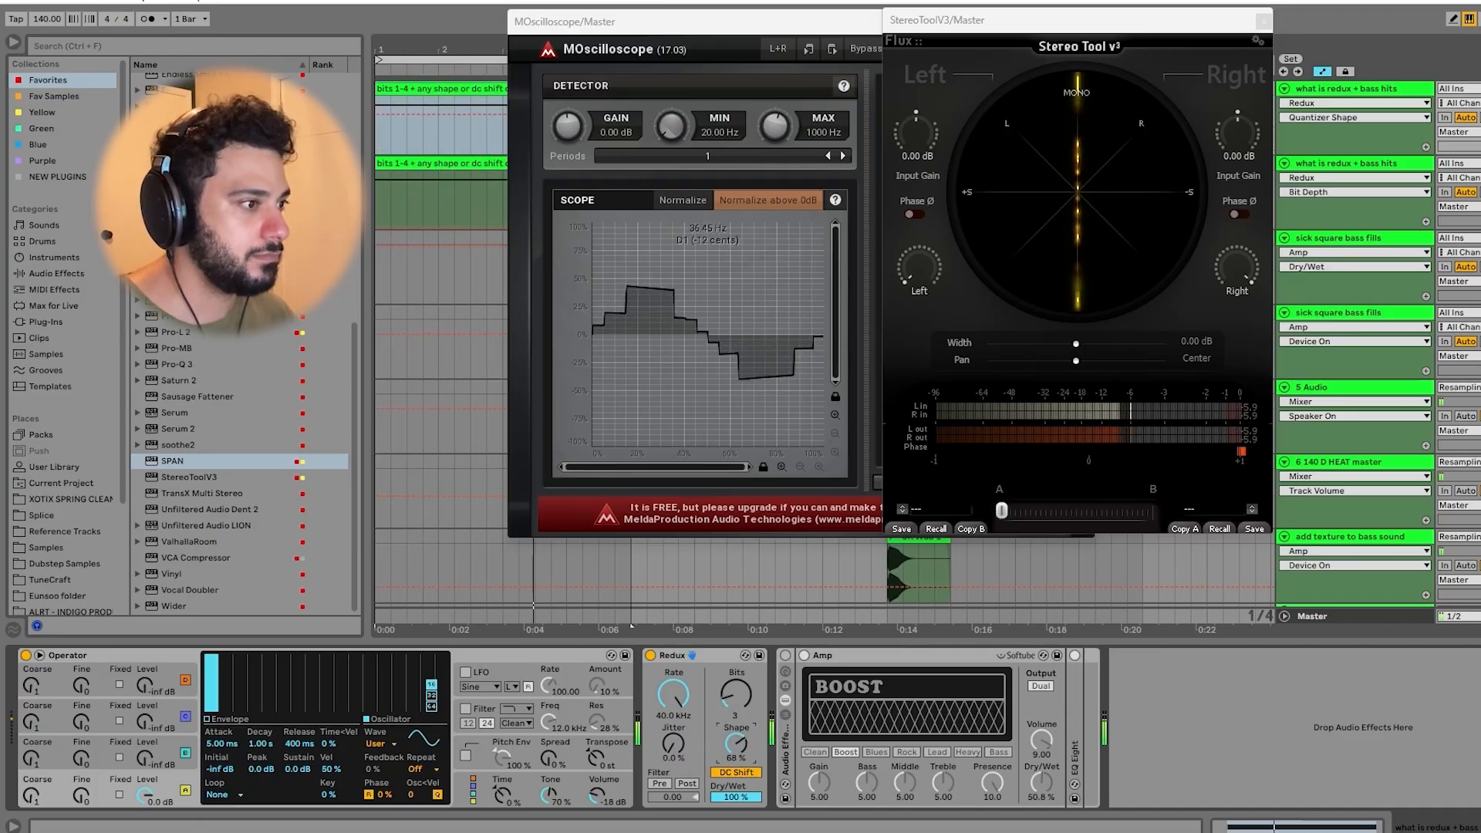
{"action": "left_click_drag", "start_coordinate": [735, 743], "coordinate": [735, 770]}
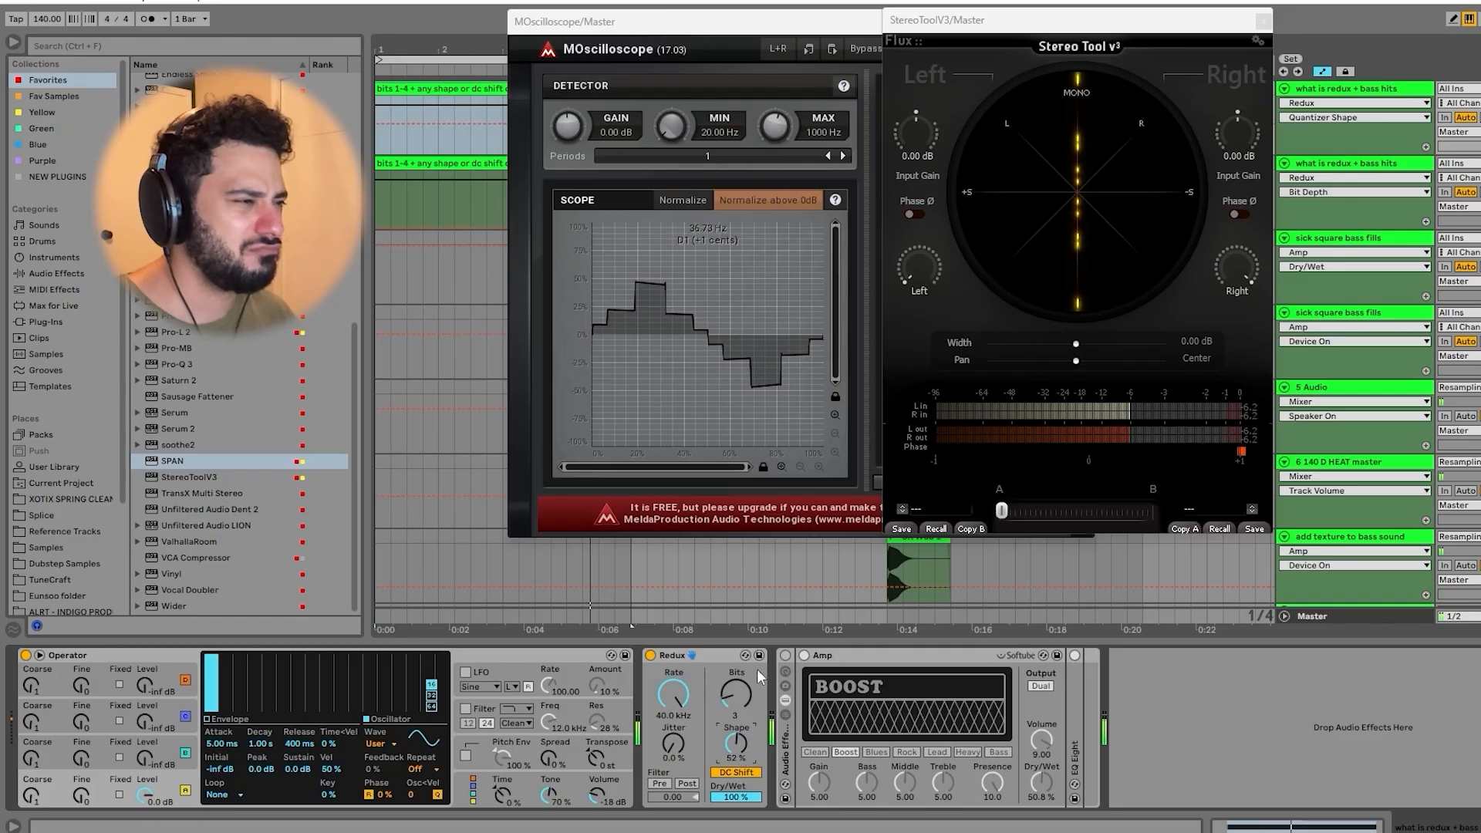
{"action": "left_click", "coordinate": [785, 655]}
{"action": "left_click", "coordinate": [785, 656]}
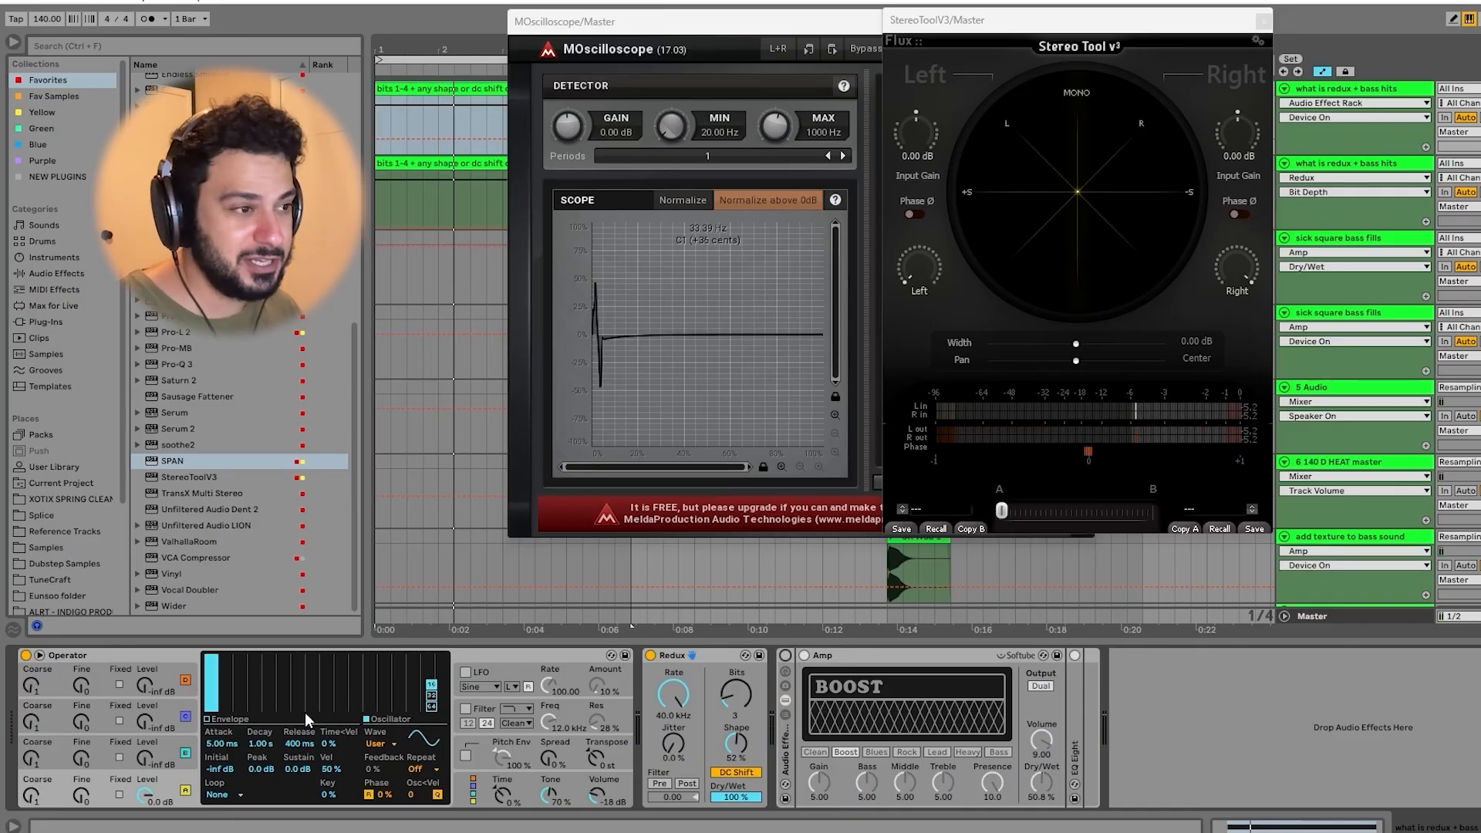
Step: Add harmonics 7, 8 and 9 to Operator's oscillator waveform while the loop plays
{"action": "left_click", "coordinate": [304, 678]}
{"action": "left_click_drag", "start_coordinate": [304, 678], "coordinate": [306, 672]}
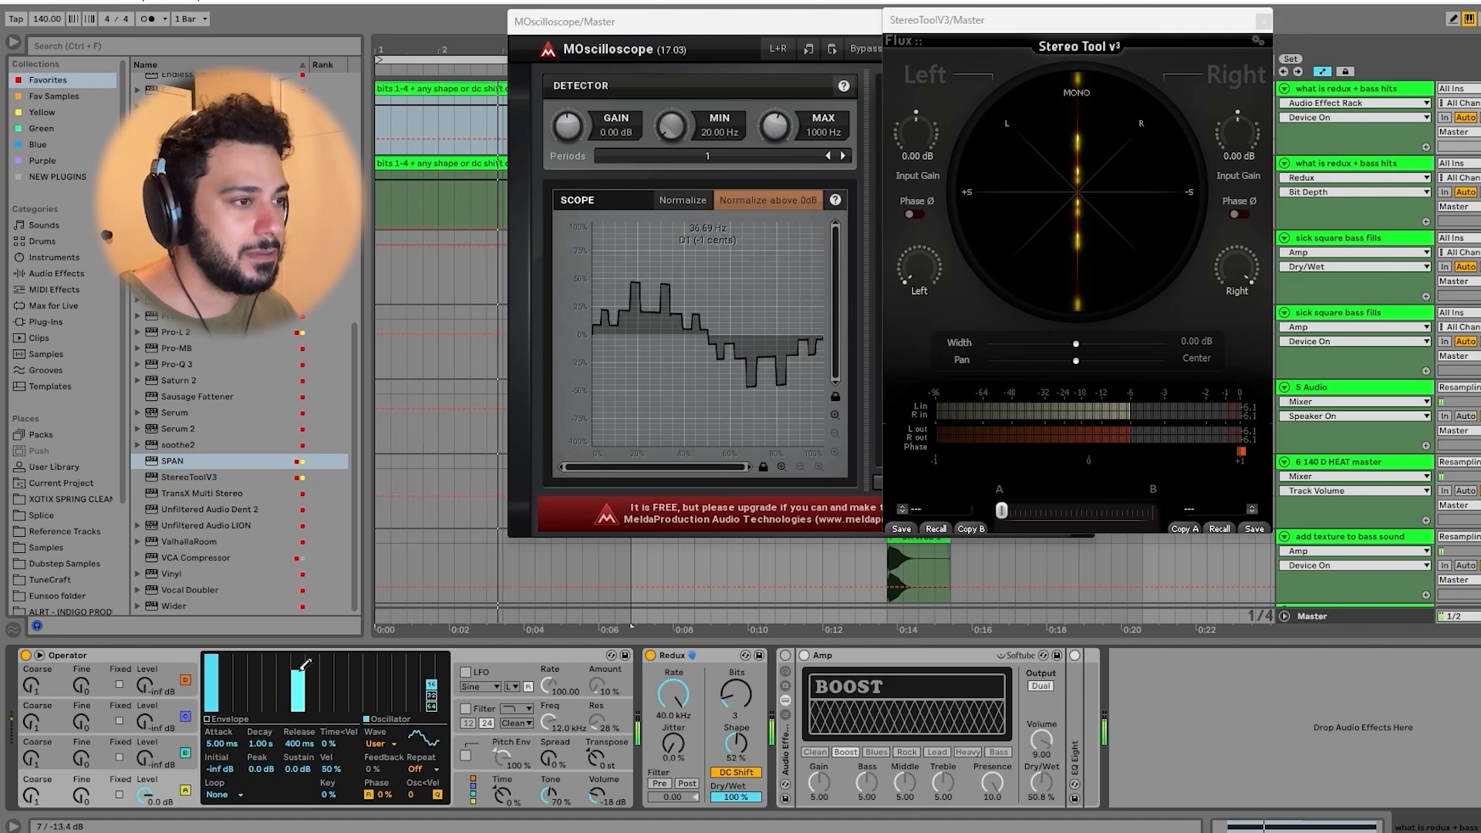
{"action": "left_click", "coordinate": [340, 684]}
{"action": "left_click_drag", "start_coordinate": [341, 684], "coordinate": [340, 693]}
{"action": "left_click", "coordinate": [316, 669]}
{"action": "left_click_drag", "start_coordinate": [340, 693], "coordinate": [340, 735]}
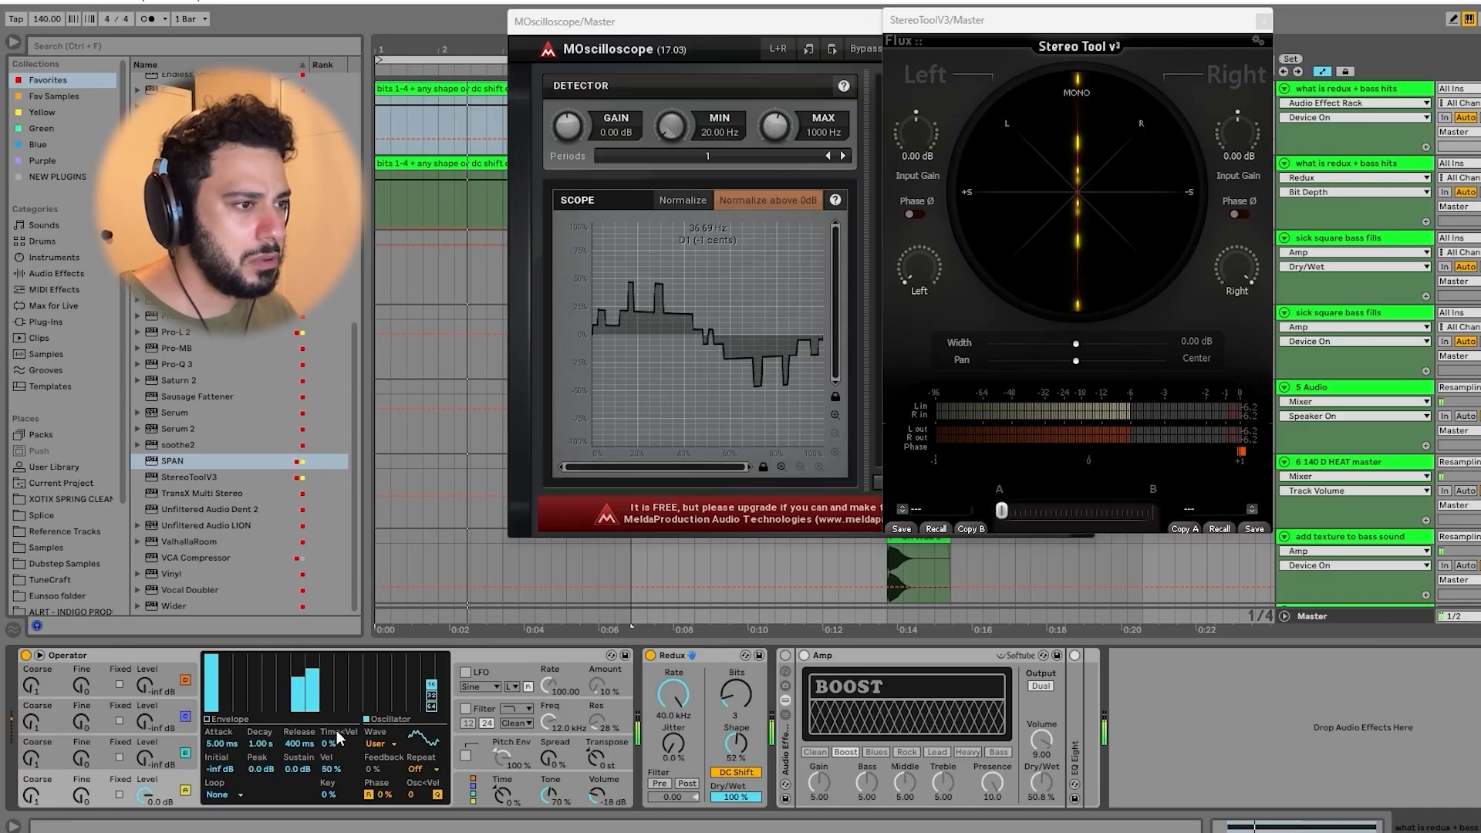
{"action": "left_click", "coordinate": [300, 658]}
{"action": "left_click_drag", "start_coordinate": [300, 658], "coordinate": [327, 668]}
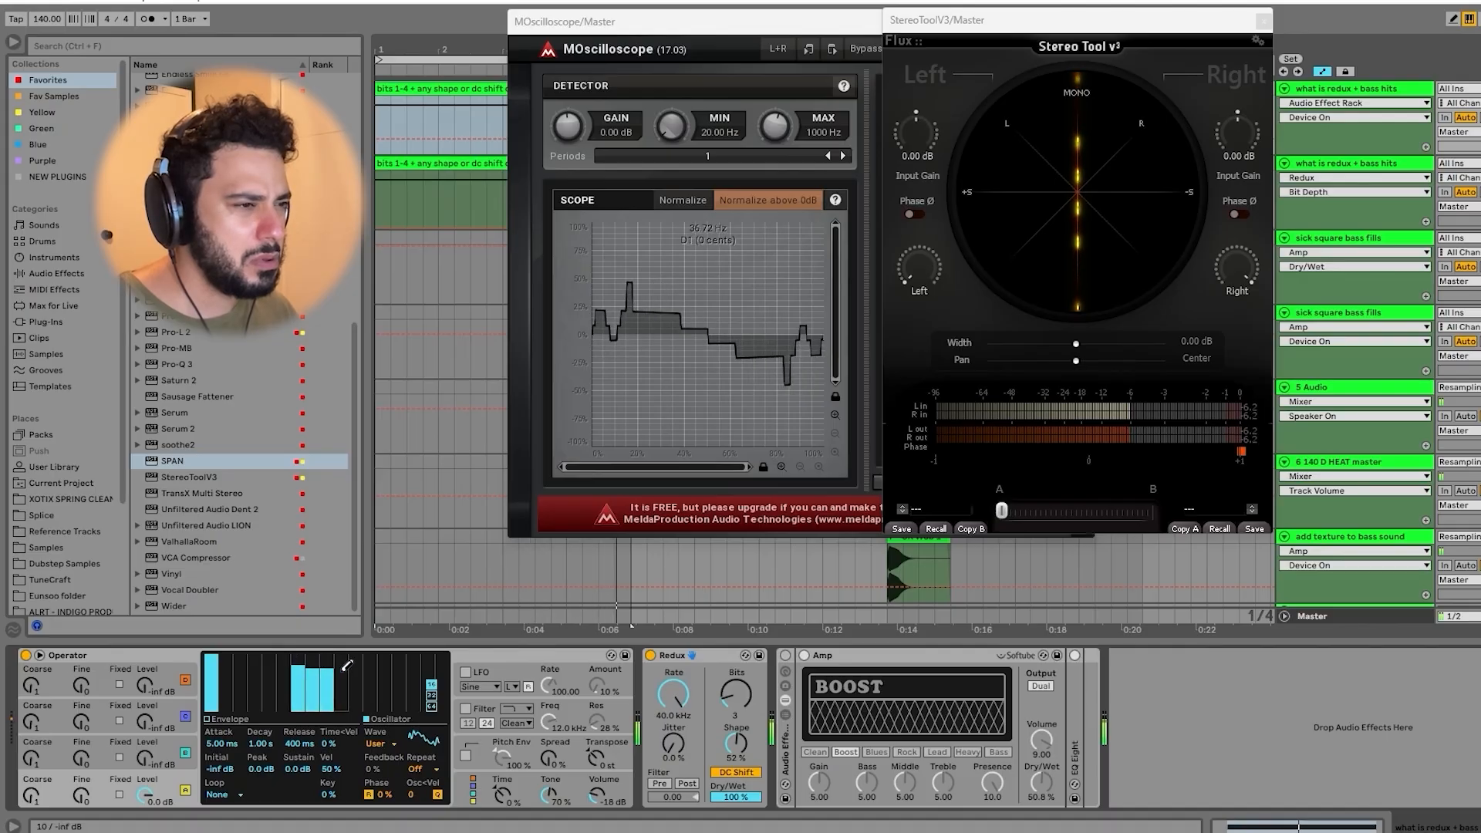
Step: Add harmonics 11 and 14 to the oscillator waveform
{"action": "mouse_move", "coordinate": [229, 695]}
{"action": "left_mouse_down"}
{"action": "mouse_move", "coordinate": [233, 649]}
{"action": "mouse_move", "coordinate": [244, 725]}
{"action": "left_mouse_up"}
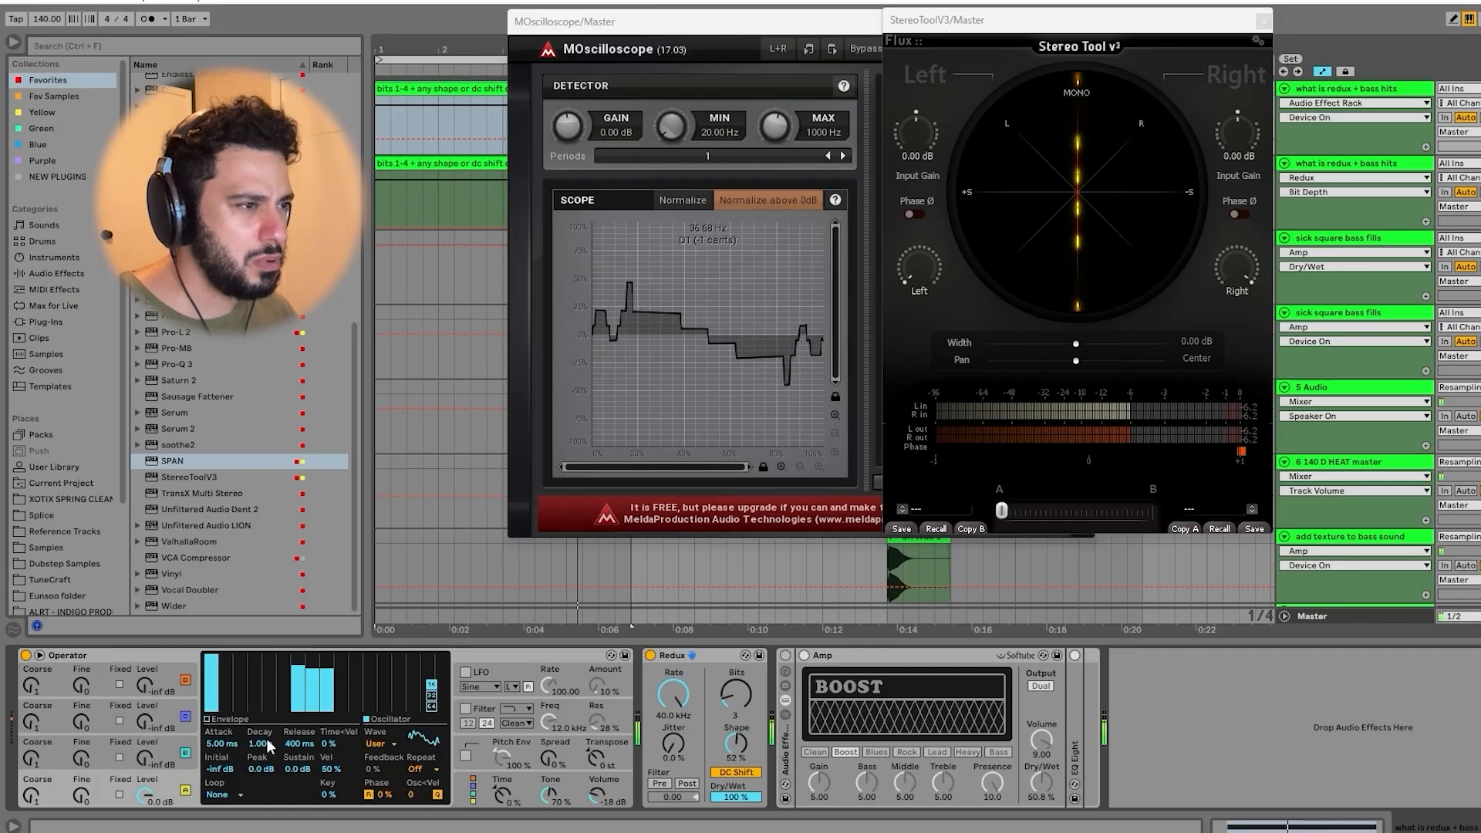
{"action": "left_click", "coordinate": [355, 673]}
{"action": "left_click", "coordinate": [398, 671]}
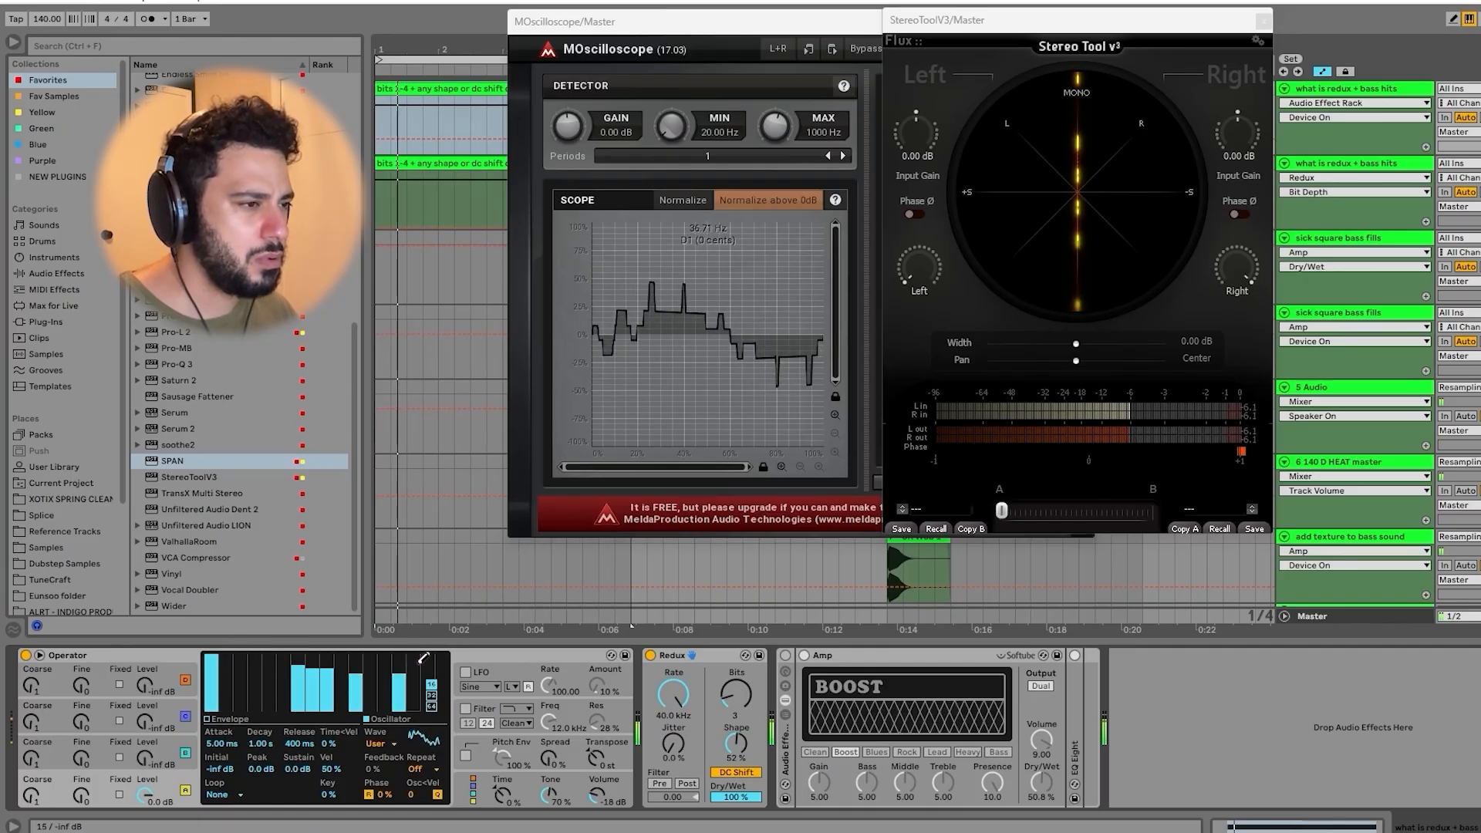
Step: Replace the added oscillator harmonics with harmonics 15 and 16
{"action": "left_click", "coordinate": [414, 662]}
{"action": "mouse_move", "coordinate": [413, 663]}
{"action": "left_mouse_down"}
{"action": "mouse_move", "coordinate": [259, 745]}
{"action": "mouse_move", "coordinate": [421, 733]}
{"action": "mouse_move", "coordinate": [419, 673]}
{"action": "left_mouse_up"}
{"action": "left_click", "coordinate": [420, 669]}
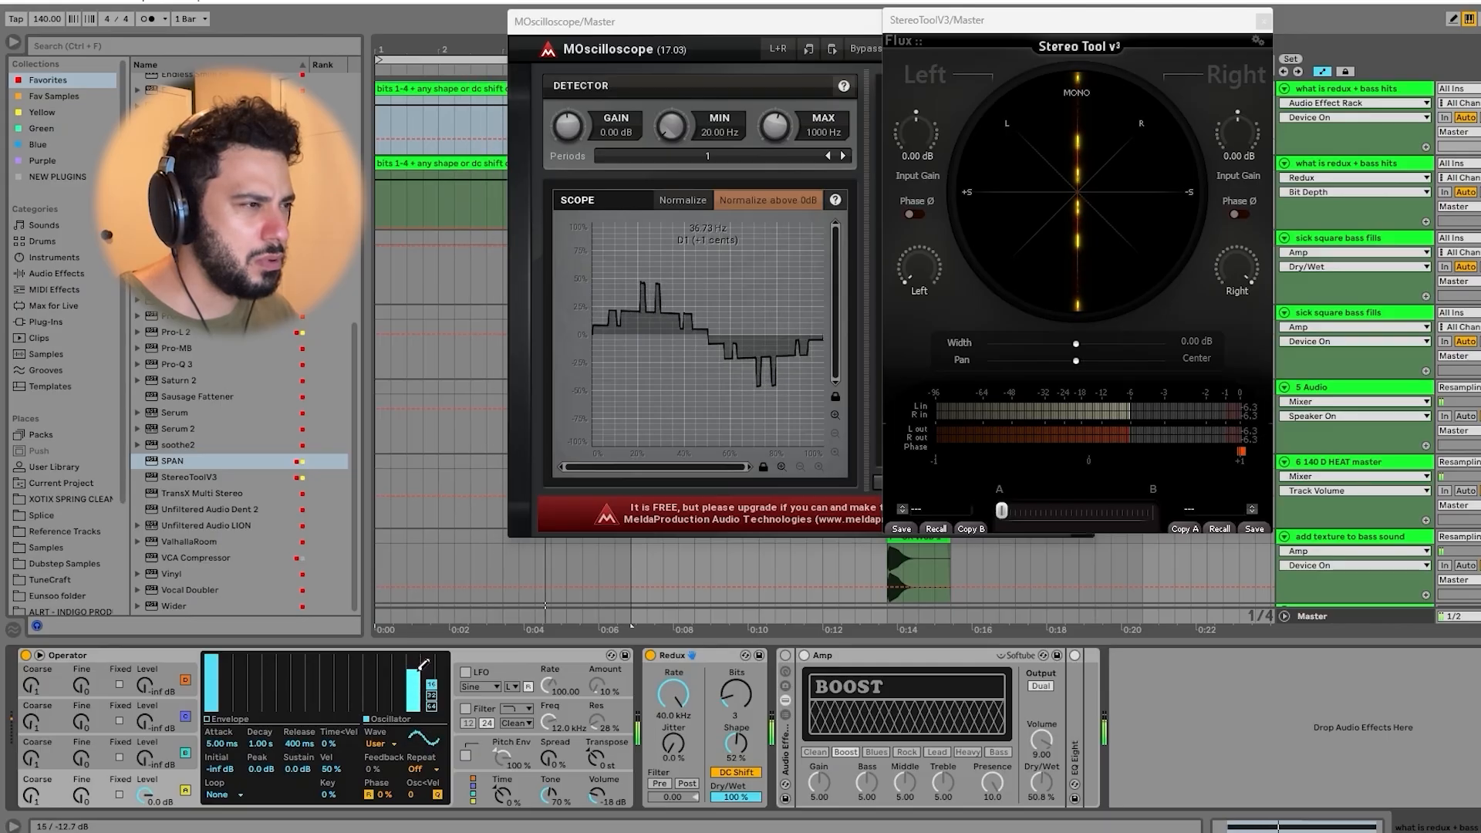
{"action": "left_click", "coordinate": [427, 657]}
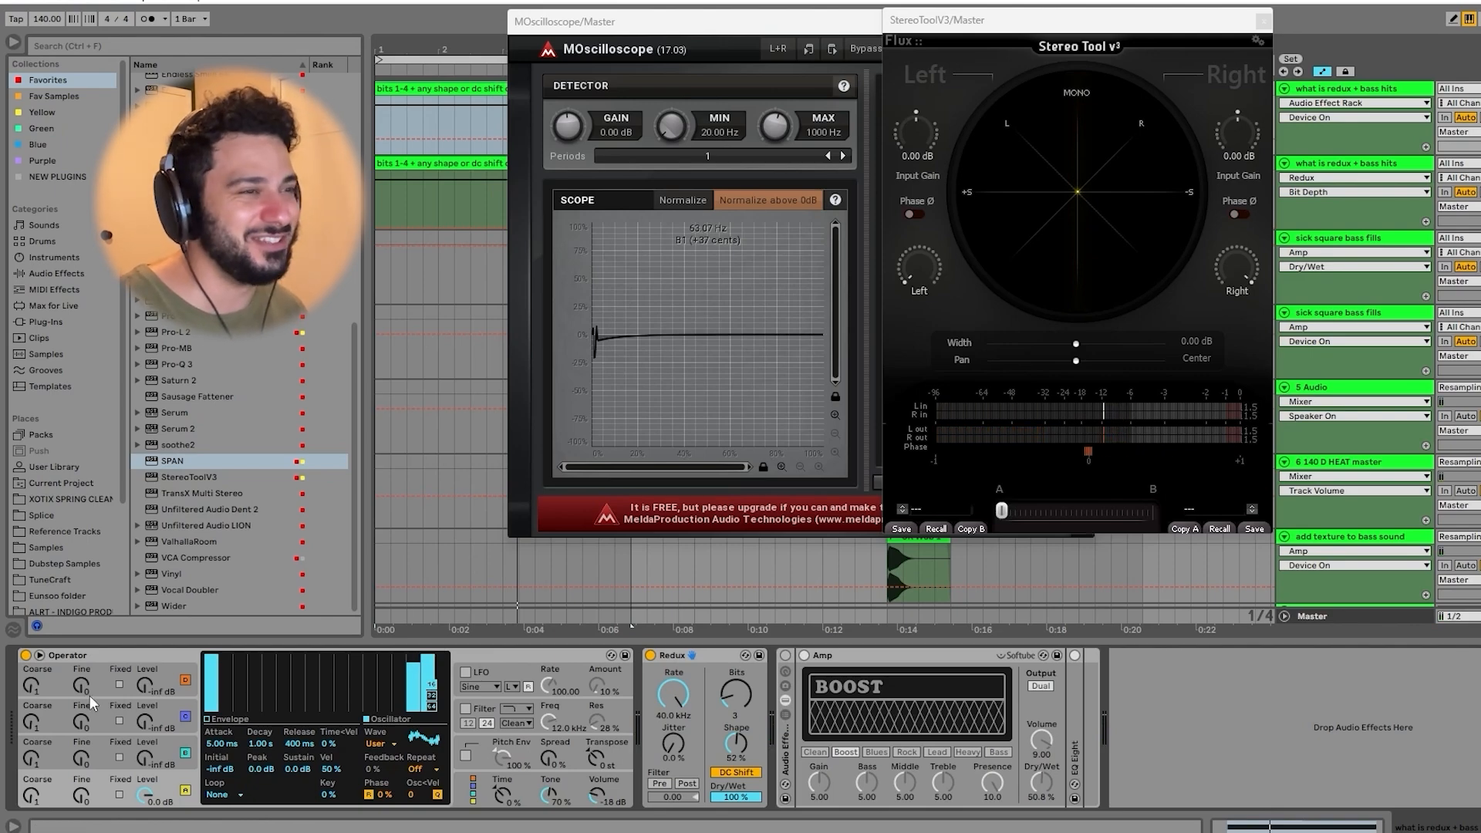
Step: Play the loop and turn on the audio effect rack containing the Amp
{"action": "left_click", "coordinate": [509, 696]}
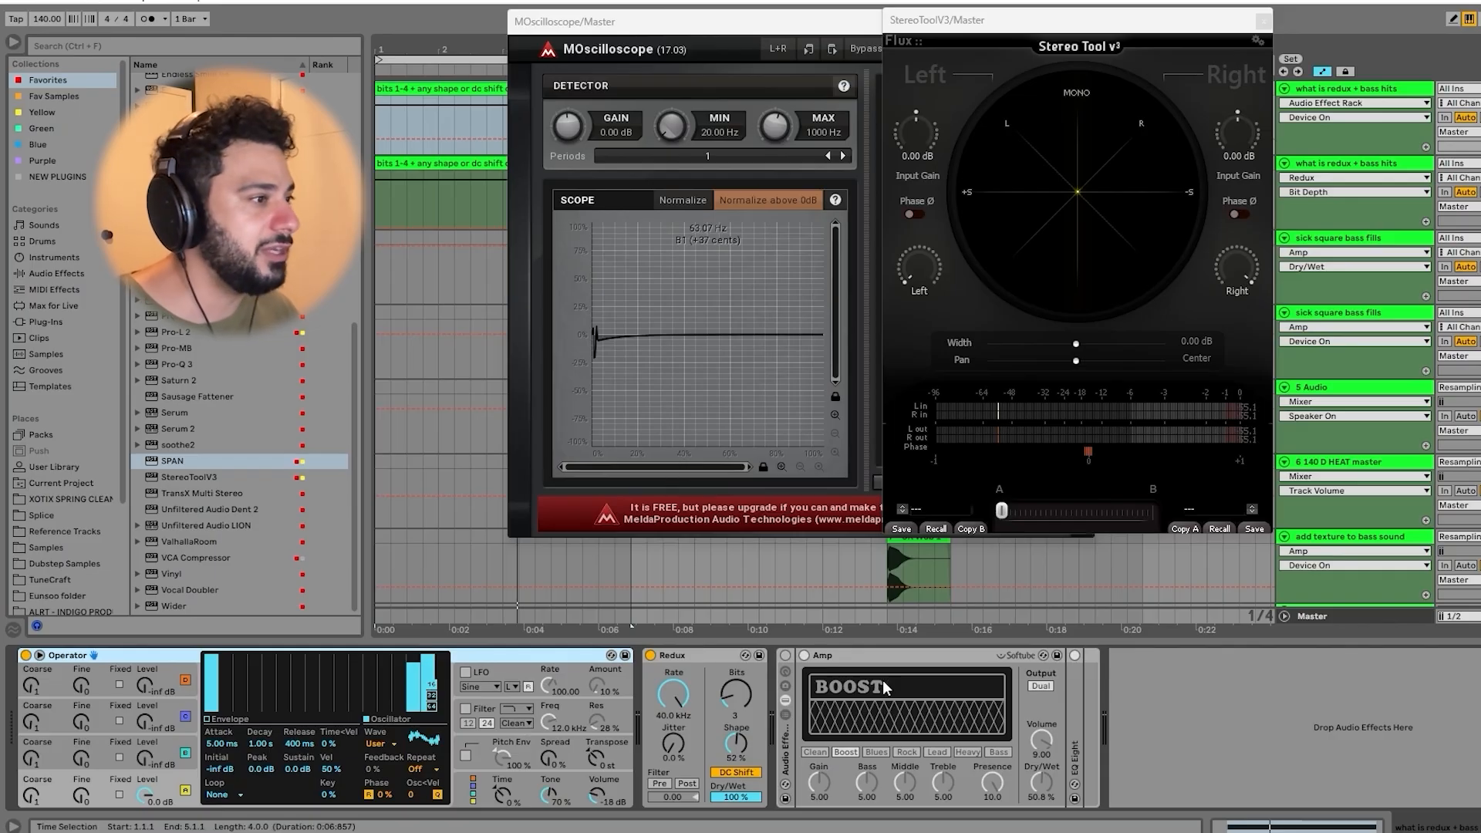
{"action": "key", "text": "space"}
{"action": "left_click", "coordinate": [786, 654]}
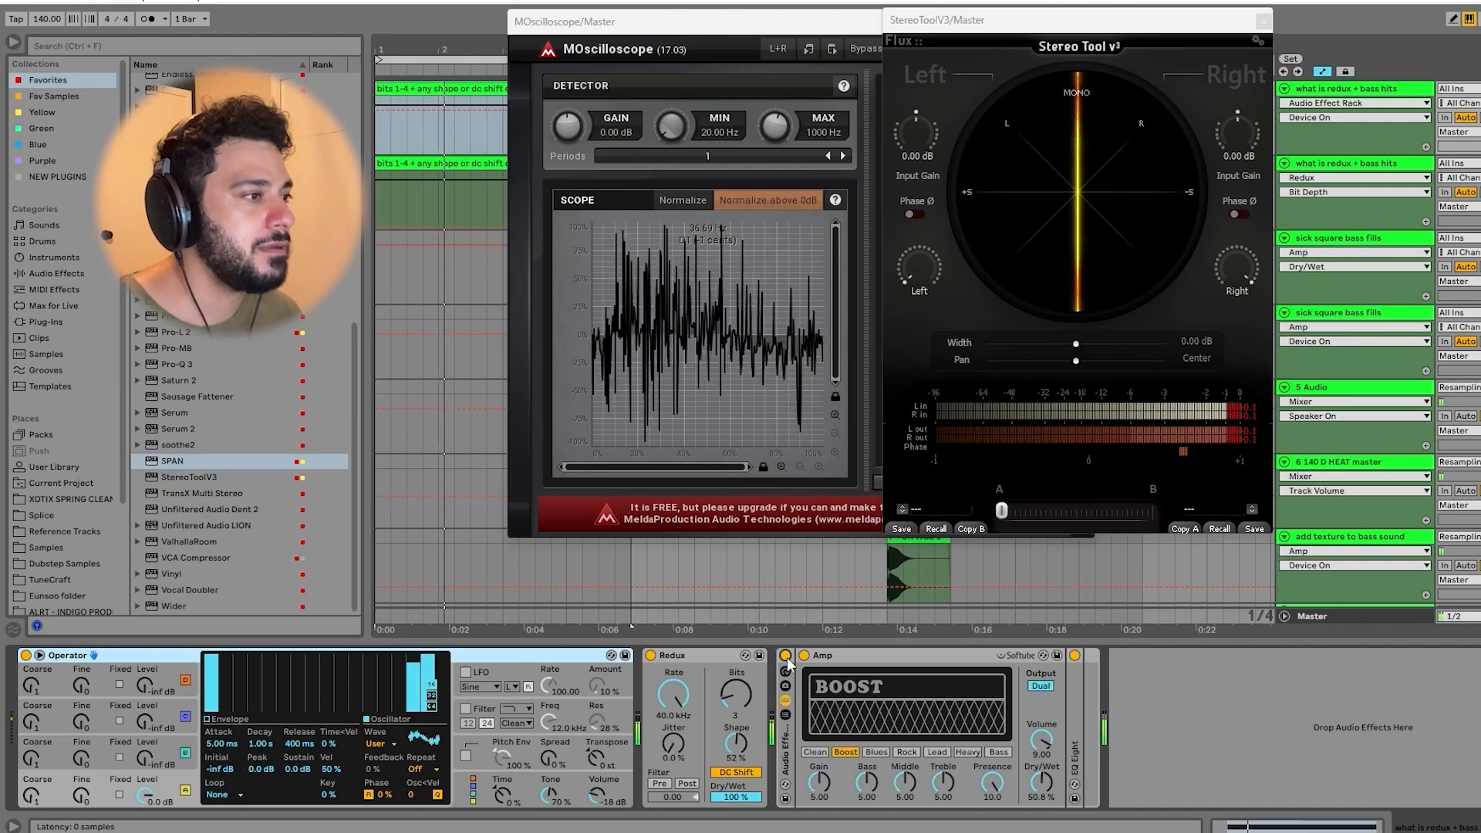
Step: Try harmonics 5, 7 and 9 in place of 15 with harmonic 16 lowered, and revert the oscillator to its fundamental
{"action": "left_click_drag", "start_coordinate": [414, 686], "coordinate": [416, 718]}
{"action": "mouse_move", "coordinate": [429, 660]}
{"action": "left_mouse_down"}
{"action": "mouse_move", "coordinate": [430, 717]}
{"action": "mouse_move", "coordinate": [427, 680]}
{"action": "left_mouse_up"}
{"action": "left_click_drag", "start_coordinate": [328, 698], "coordinate": [328, 669]}
{"action": "left_click", "coordinate": [297, 666]}
{"action": "left_click", "coordinate": [269, 667]}
{"action": "left_click", "coordinate": [254, 667]}
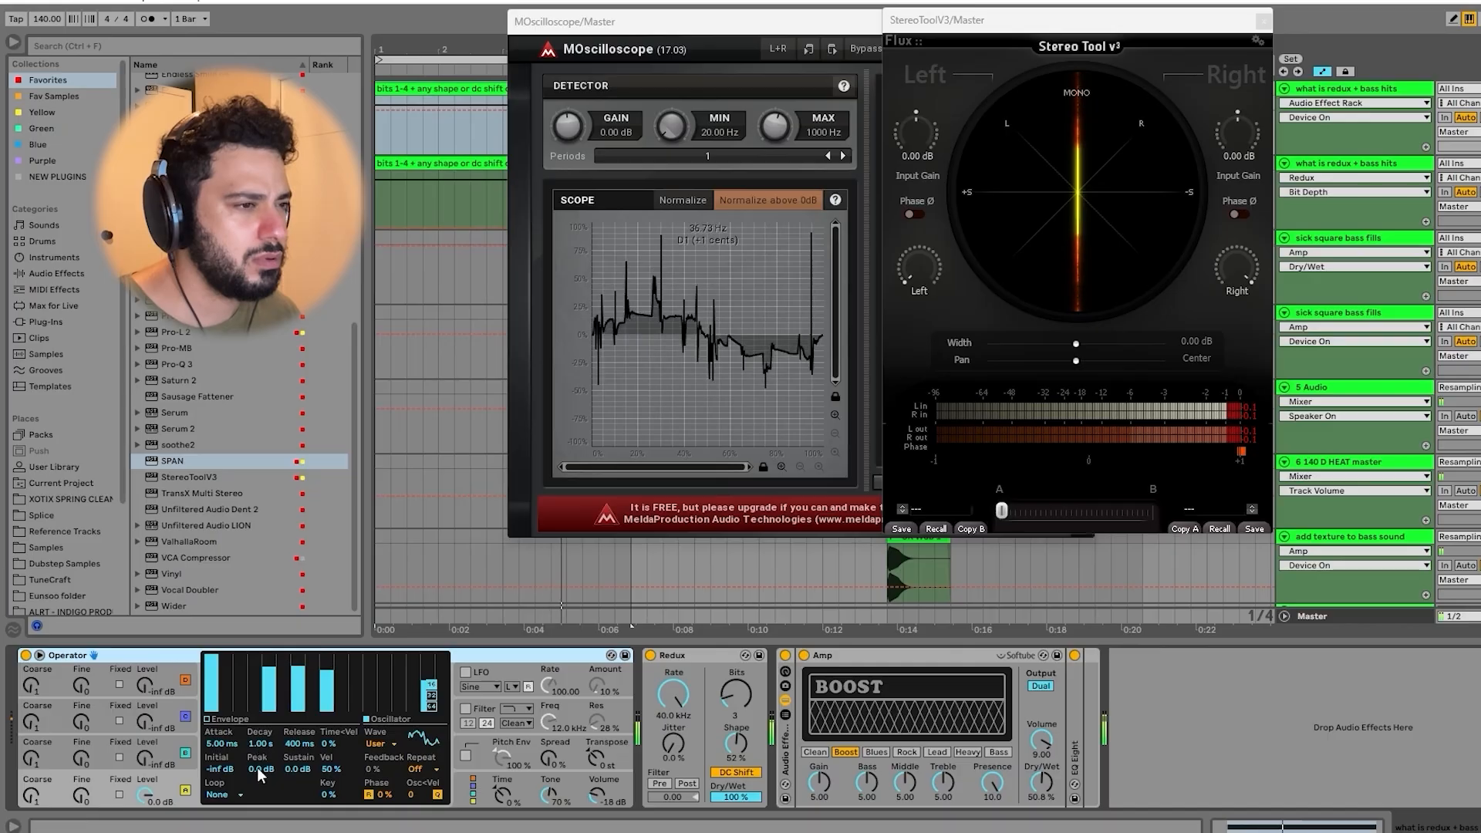
{"action": "key", "text": "ctrl+z"}
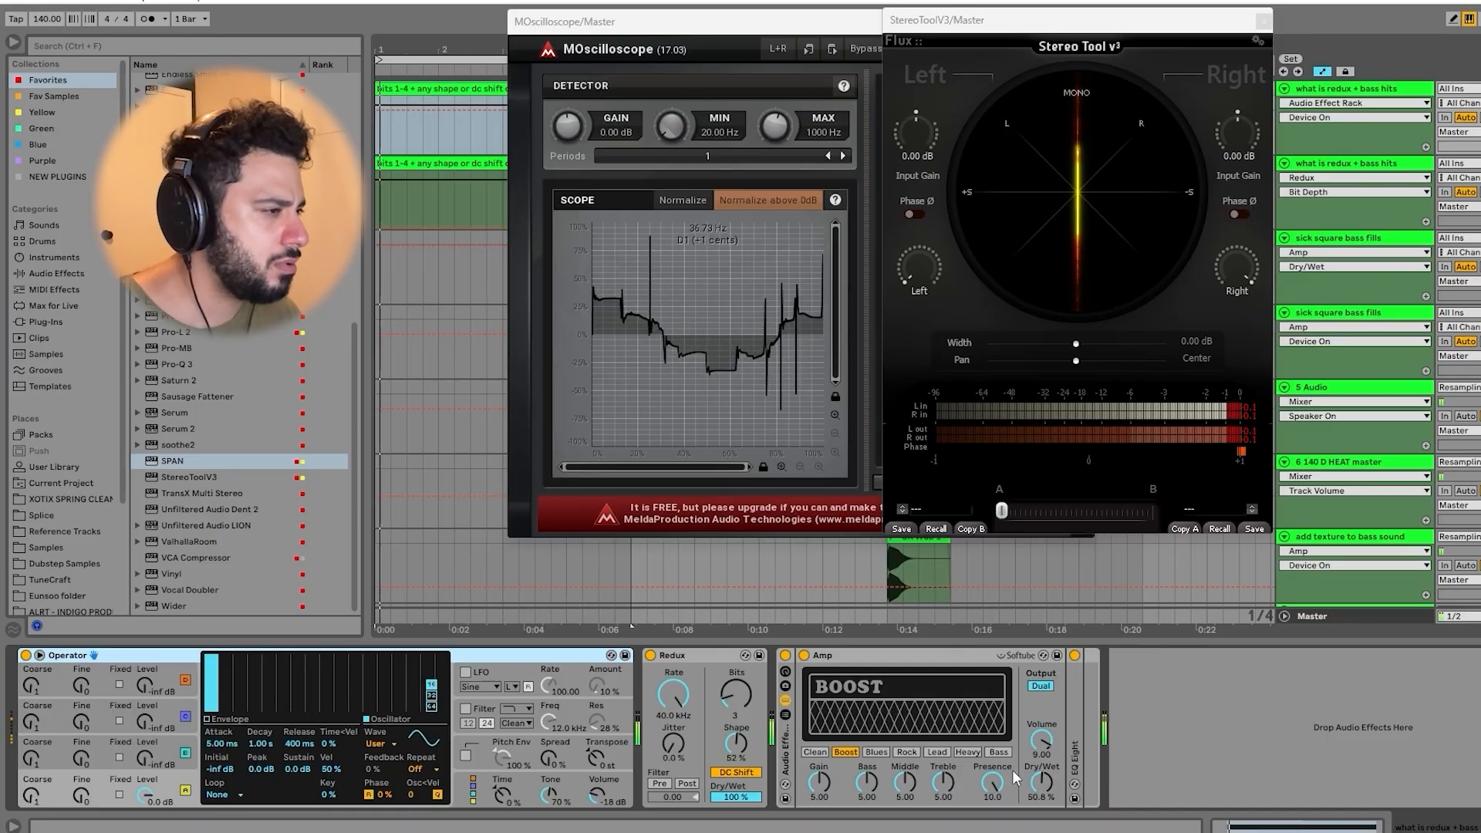
Step: Audition the Bass amp model and switch the Amp to Heavy
{"action": "left_click", "coordinate": [999, 752]}
{"action": "left_click", "coordinate": [970, 752]}
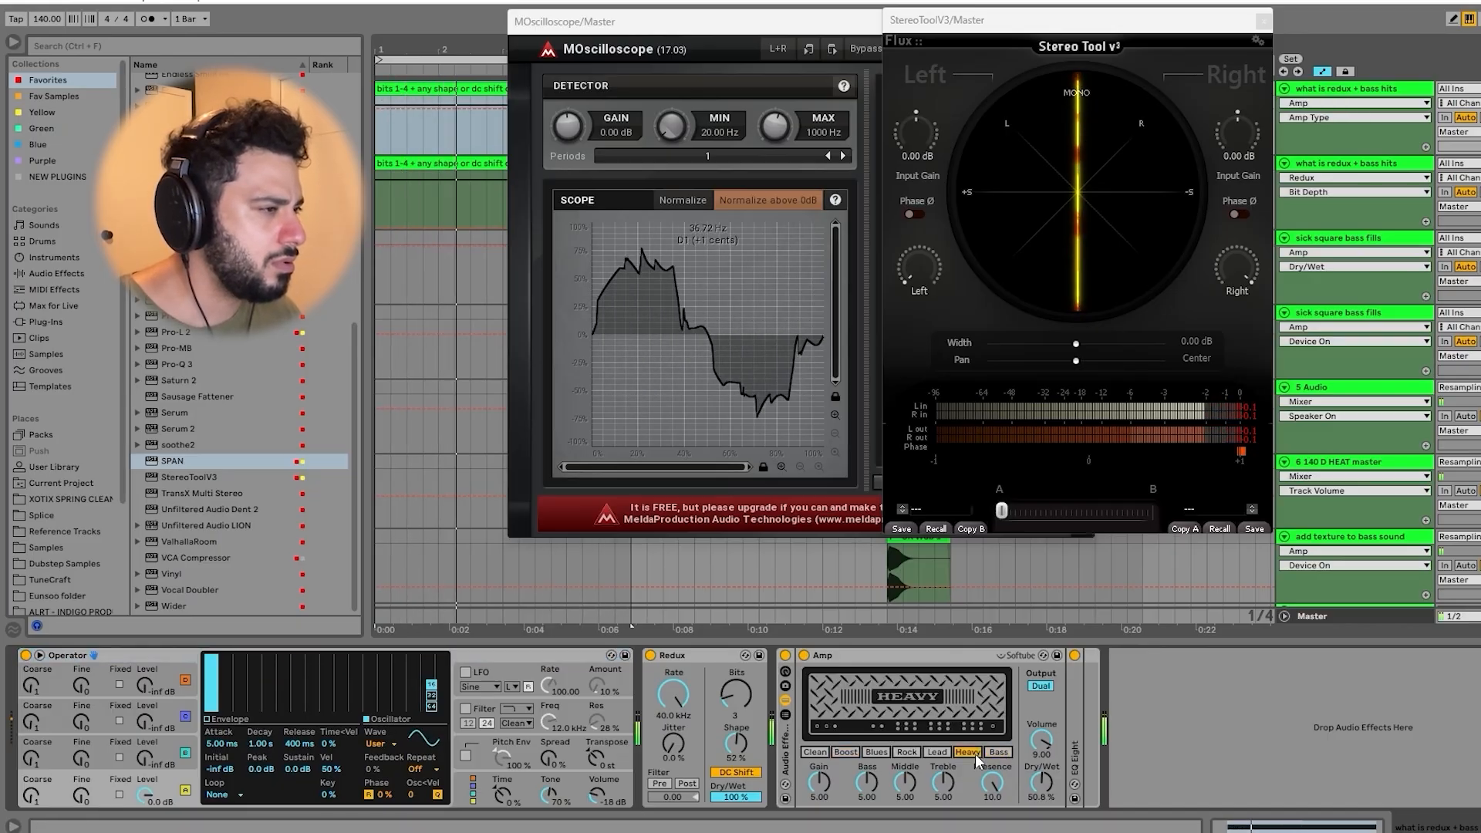
Step: Draw harmonics 2, 8, 11, 14 and 15 in Operator's oscillator waveform, keeping 14 and 15 lower
{"action": "left_click", "coordinate": [232, 675]}
{"action": "left_click", "coordinate": [312, 689]}
{"action": "left_click", "coordinate": [355, 677]}
{"action": "left_click", "coordinate": [398, 669]}
{"action": "left_click", "coordinate": [413, 661]}
{"action": "left_click", "coordinate": [398, 705]}
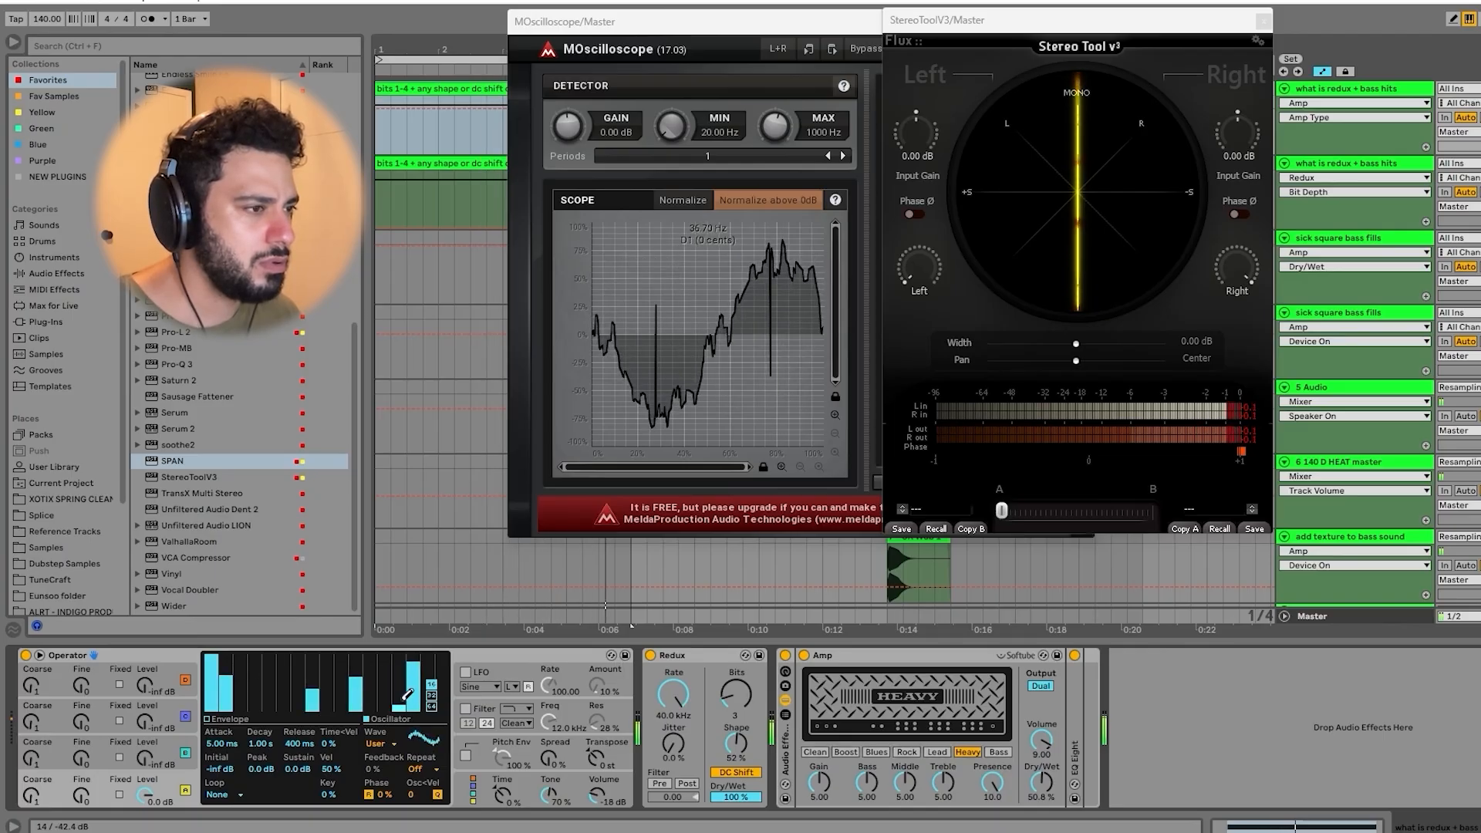
{"action": "left_click", "coordinate": [413, 689]}
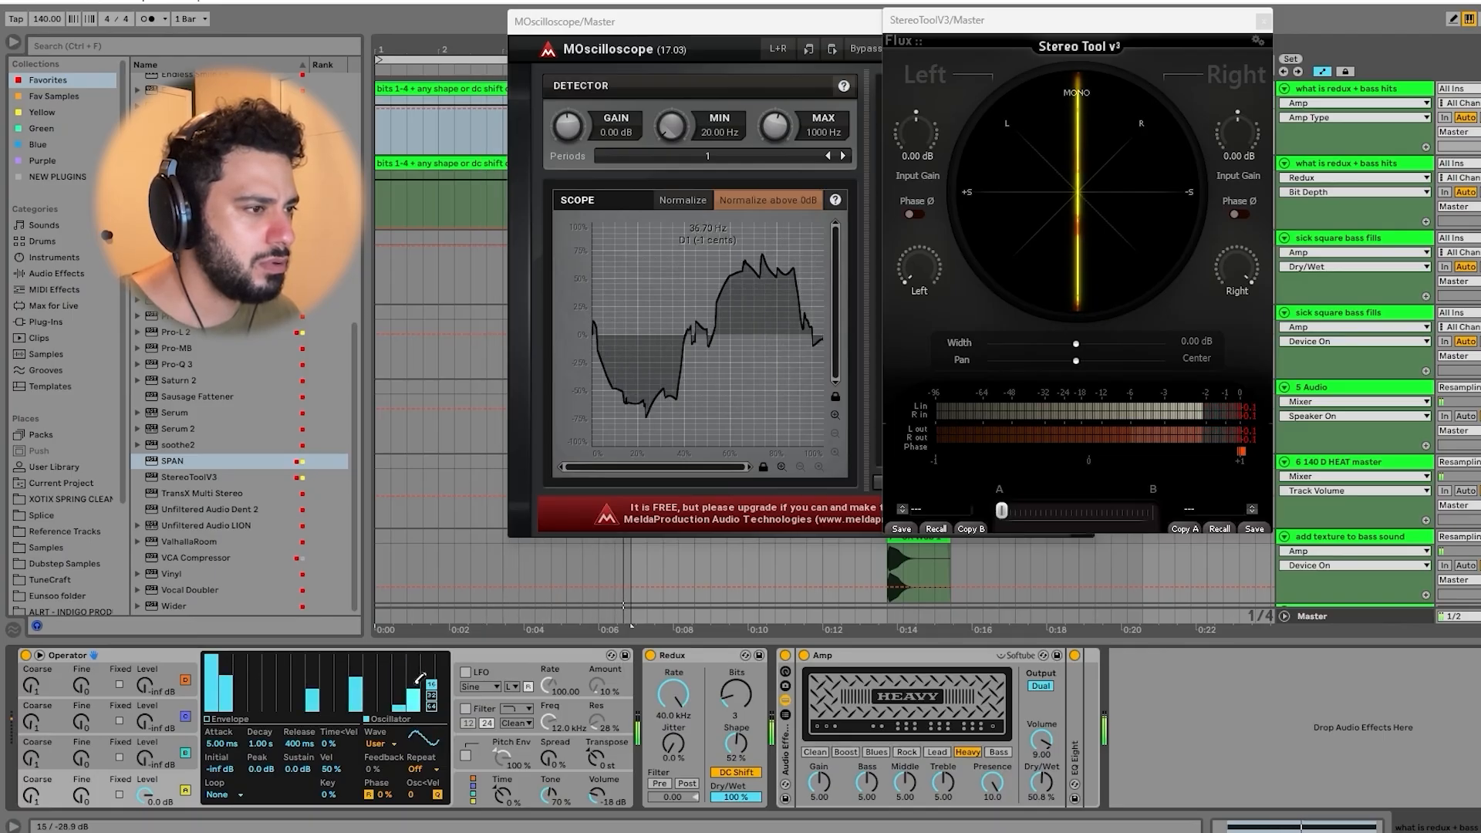
Step: Clear the oscillator harmonics above 2 except harmonic 12, set to about -17.6 dB
{"action": "left_click_drag", "start_coordinate": [409, 686], "coordinate": [313, 727]}
{"action": "left_click", "coordinate": [370, 683]}
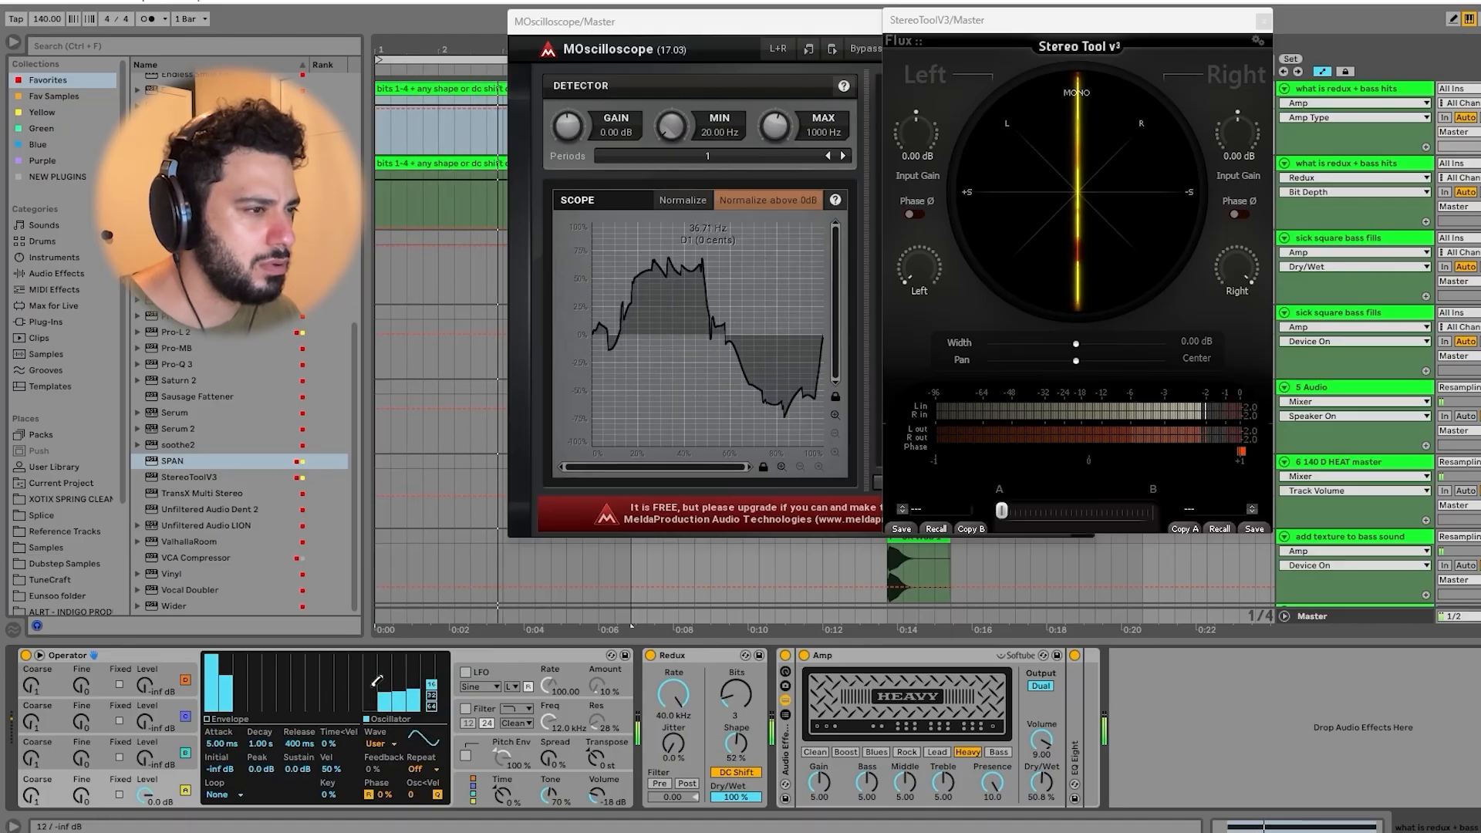
{"action": "left_click", "coordinate": [370, 671]}
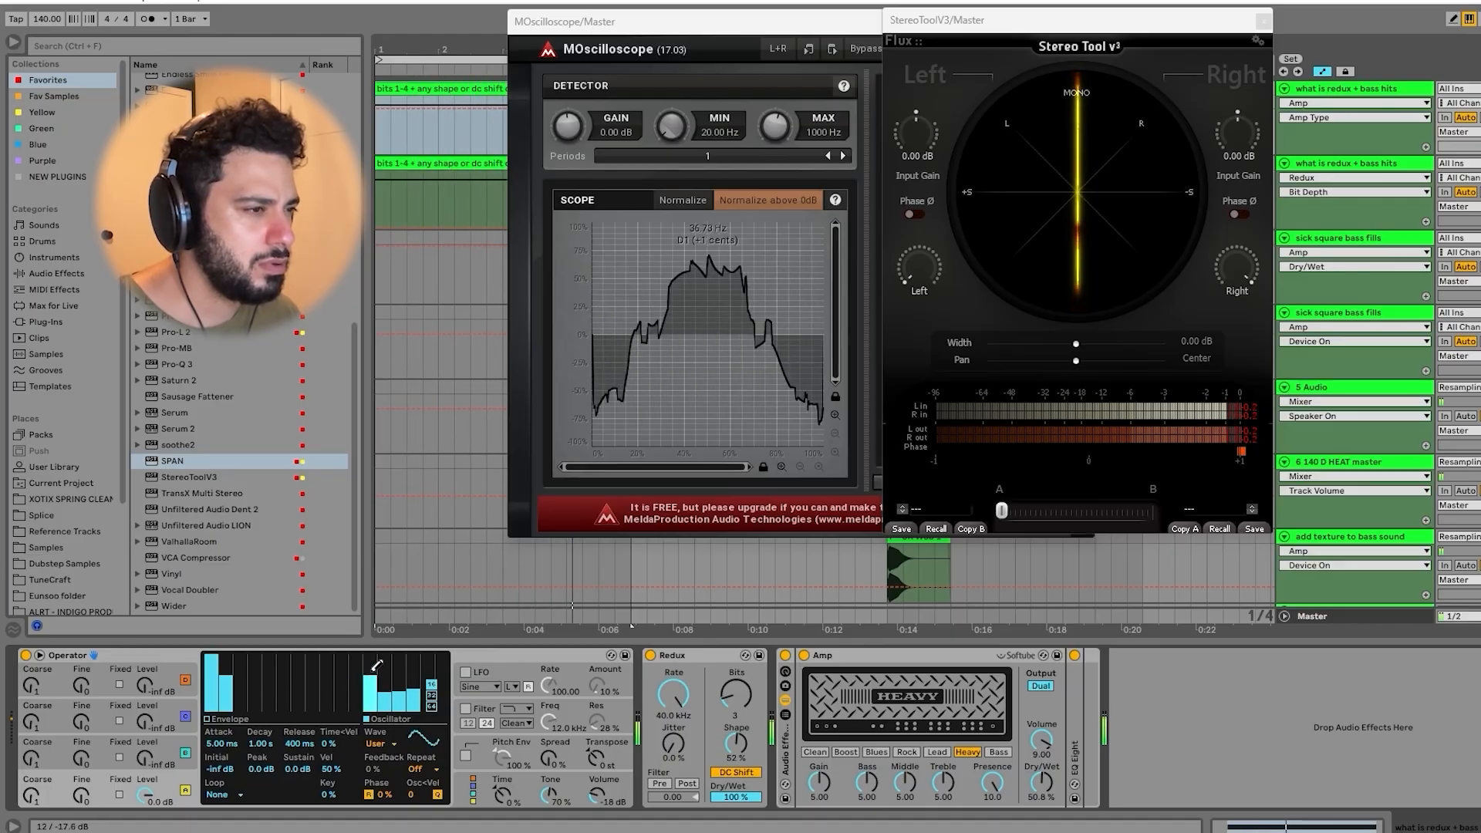
{"action": "left_click_drag", "start_coordinate": [385, 711], "coordinate": [421, 724]}
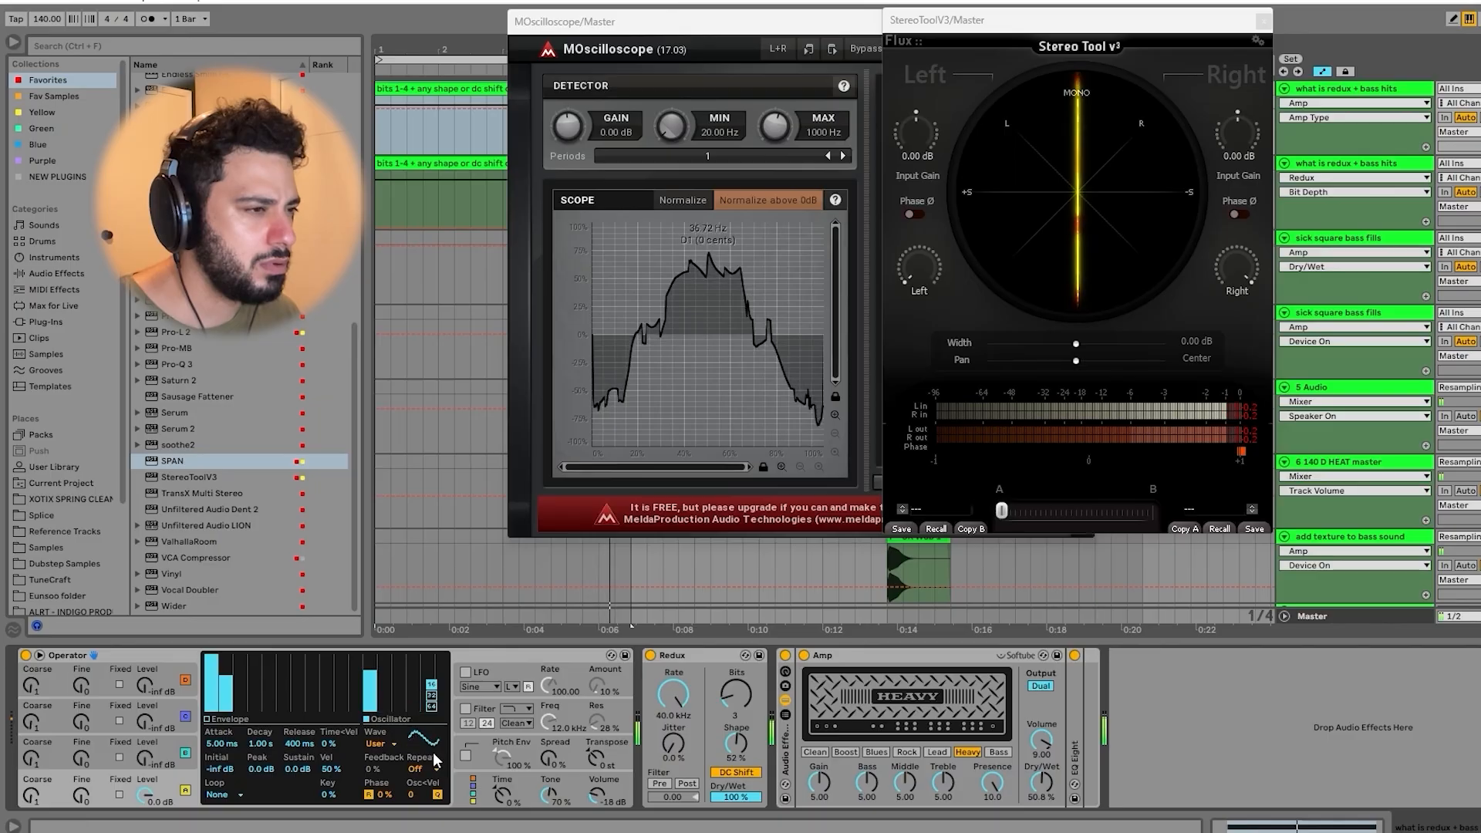
Step: Add harmonic 15 at a moderate level and keep the Amp's Presence at 10.0
{"action": "left_click", "coordinate": [413, 661]}
{"action": "left_click_drag", "start_coordinate": [414, 662], "coordinate": [413, 684]}
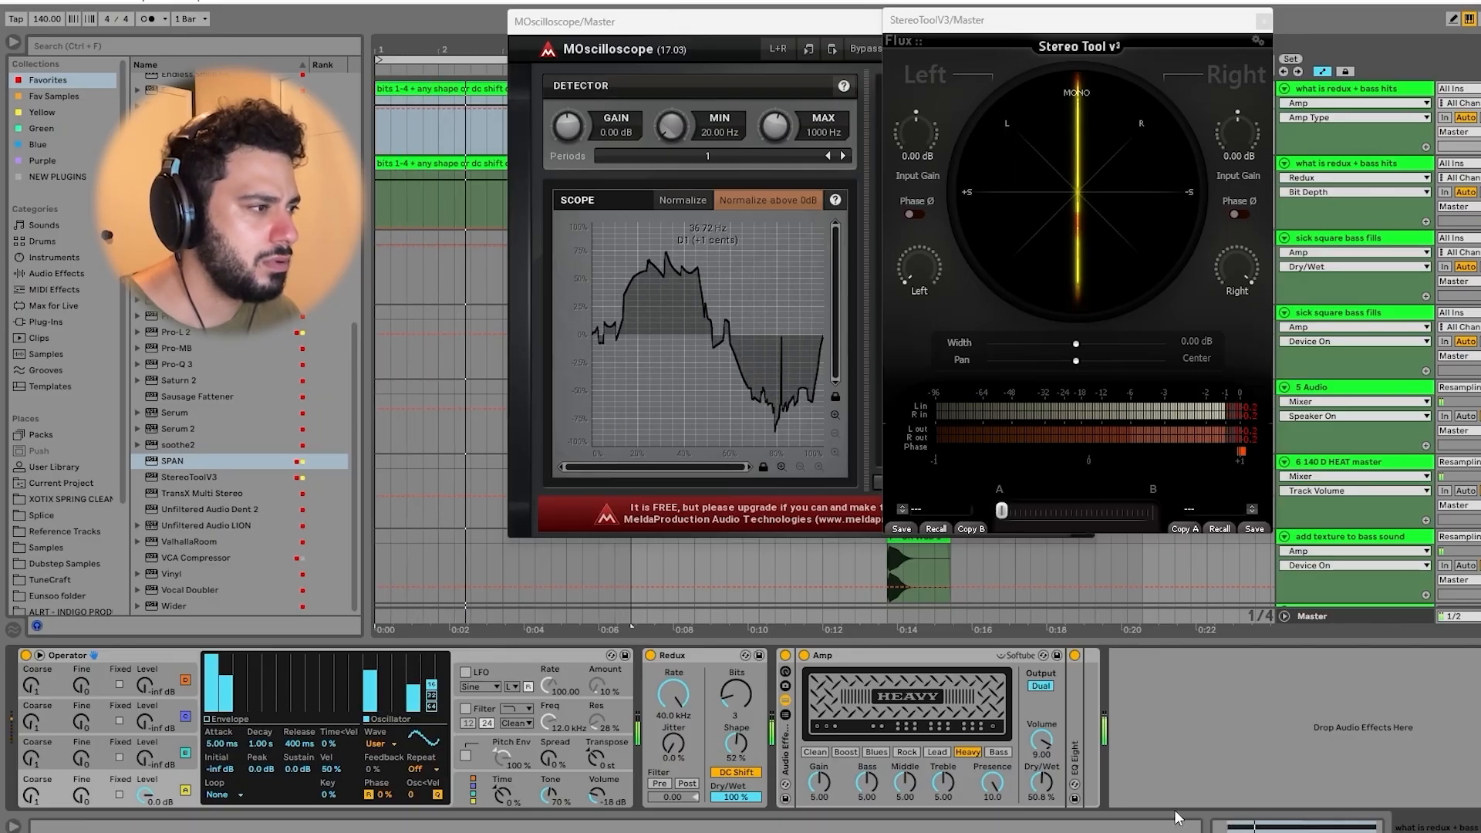
{"action": "mouse_move", "coordinate": [997, 788]}
{"action": "left_mouse_down"}
{"action": "mouse_move", "coordinate": [998, 818]}
{"action": "mouse_move", "coordinate": [997, 787]}
{"action": "left_mouse_up"}
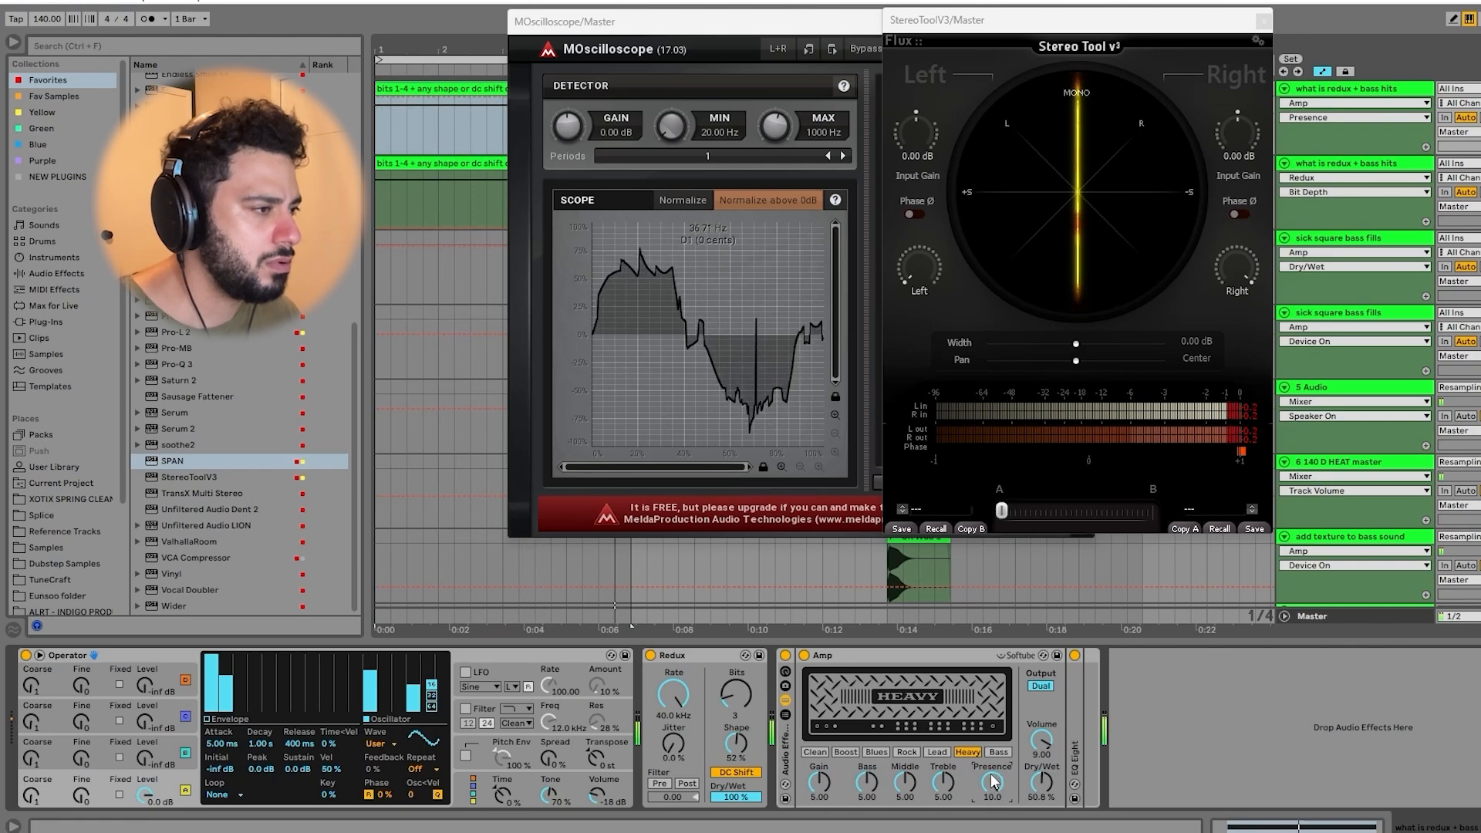
Step: Raise harmonic 15 and try harmonic 14 at about -20.5 dB in the oscillator waveform
{"action": "left_click", "coordinate": [399, 673]}
{"action": "left_click", "coordinate": [413, 668]}
{"action": "left_click", "coordinate": [399, 711]}
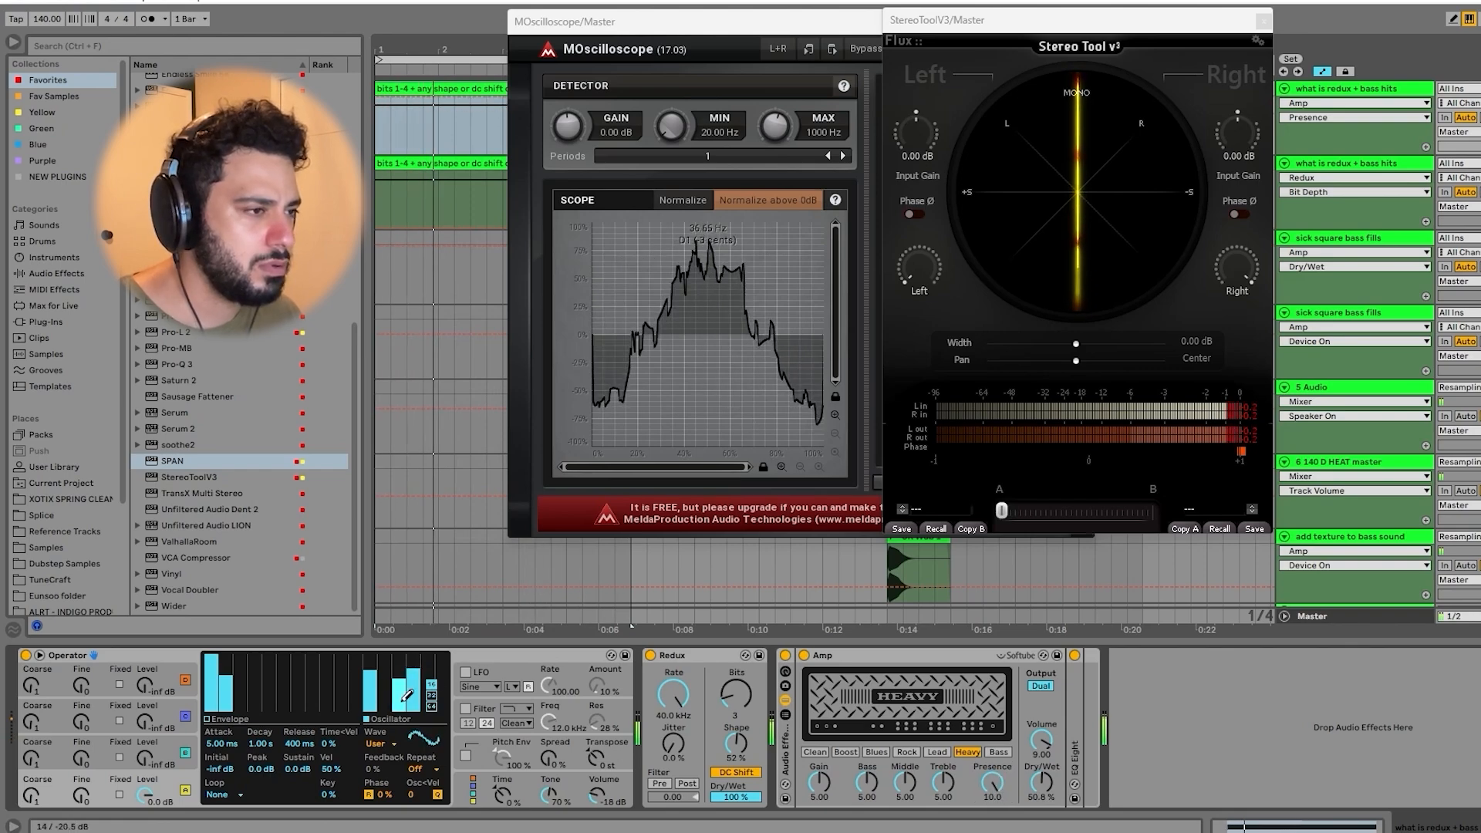
{"action": "left_click", "coordinate": [373, 709]}
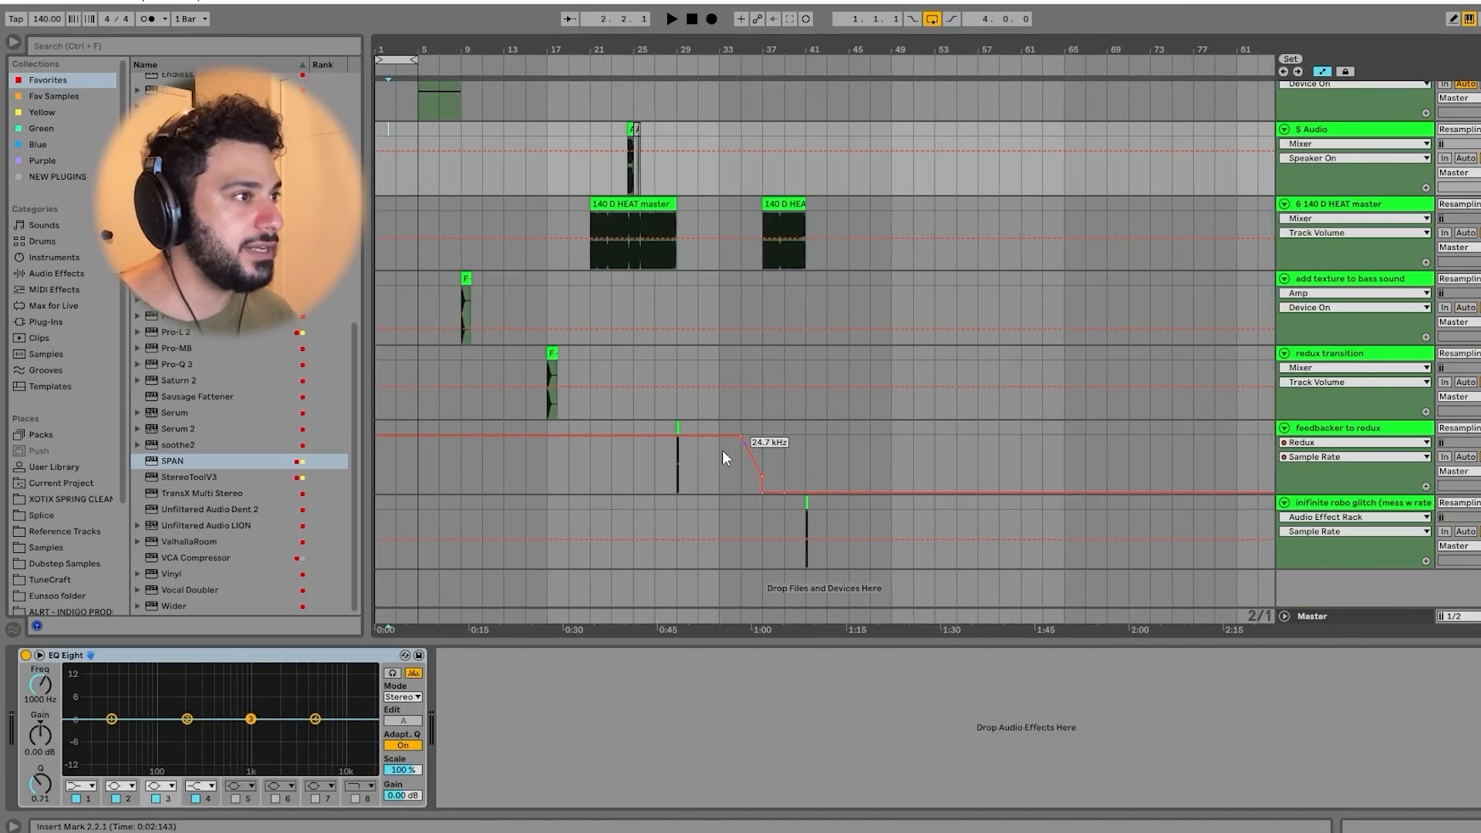
Step: Extend the start of the first 140 D HEAT master clip back to 20.3.1 and play the arrangement from there
{"action": "scroll", "coordinate": [722, 450], "scroll_direction": "up", "scroll_amount": 5}
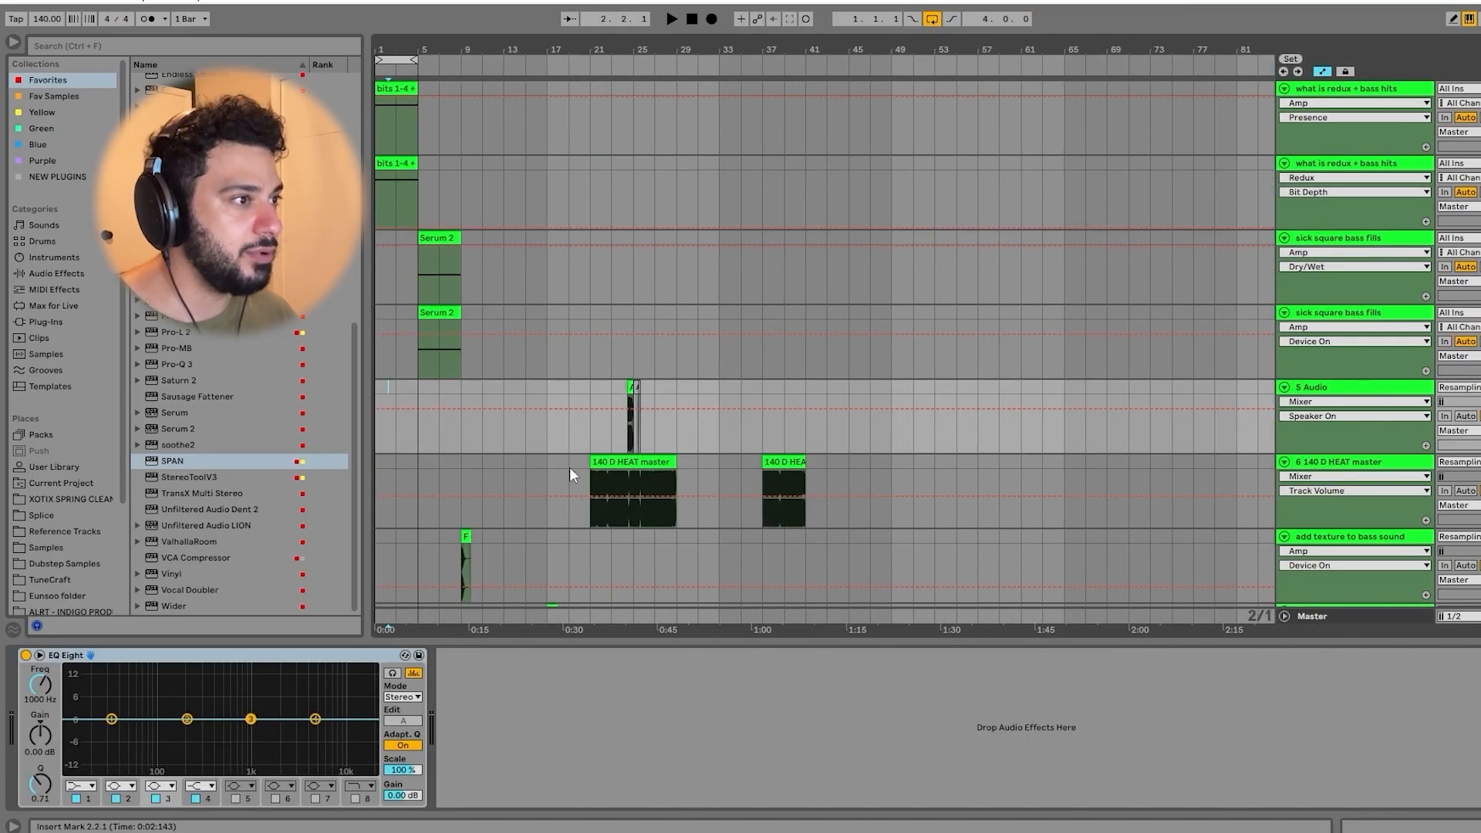
{"action": "scroll", "coordinate": [572, 465], "scroll_direction": "down", "scroll_amount": 1}
{"action": "scroll", "coordinate": [569, 401], "scroll_direction": "up", "scroll_amount": 4}
{"action": "scroll", "coordinate": [663, 412], "scroll_direction": "up", "scroll_amount": 2}
{"action": "left_click", "coordinate": [741, 411]}
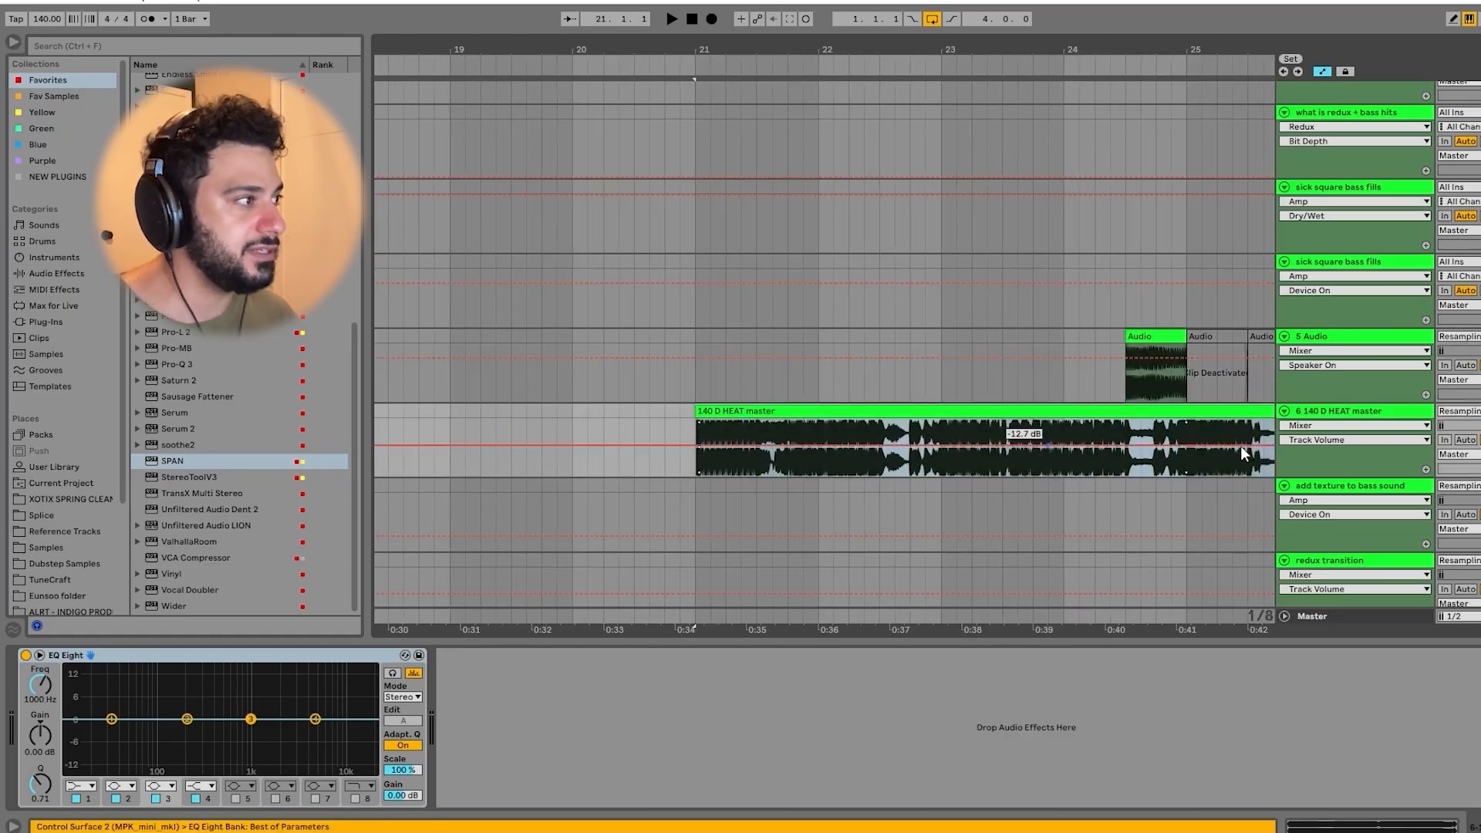
{"action": "left_click_drag", "start_coordinate": [696, 410], "coordinate": [633, 409]}
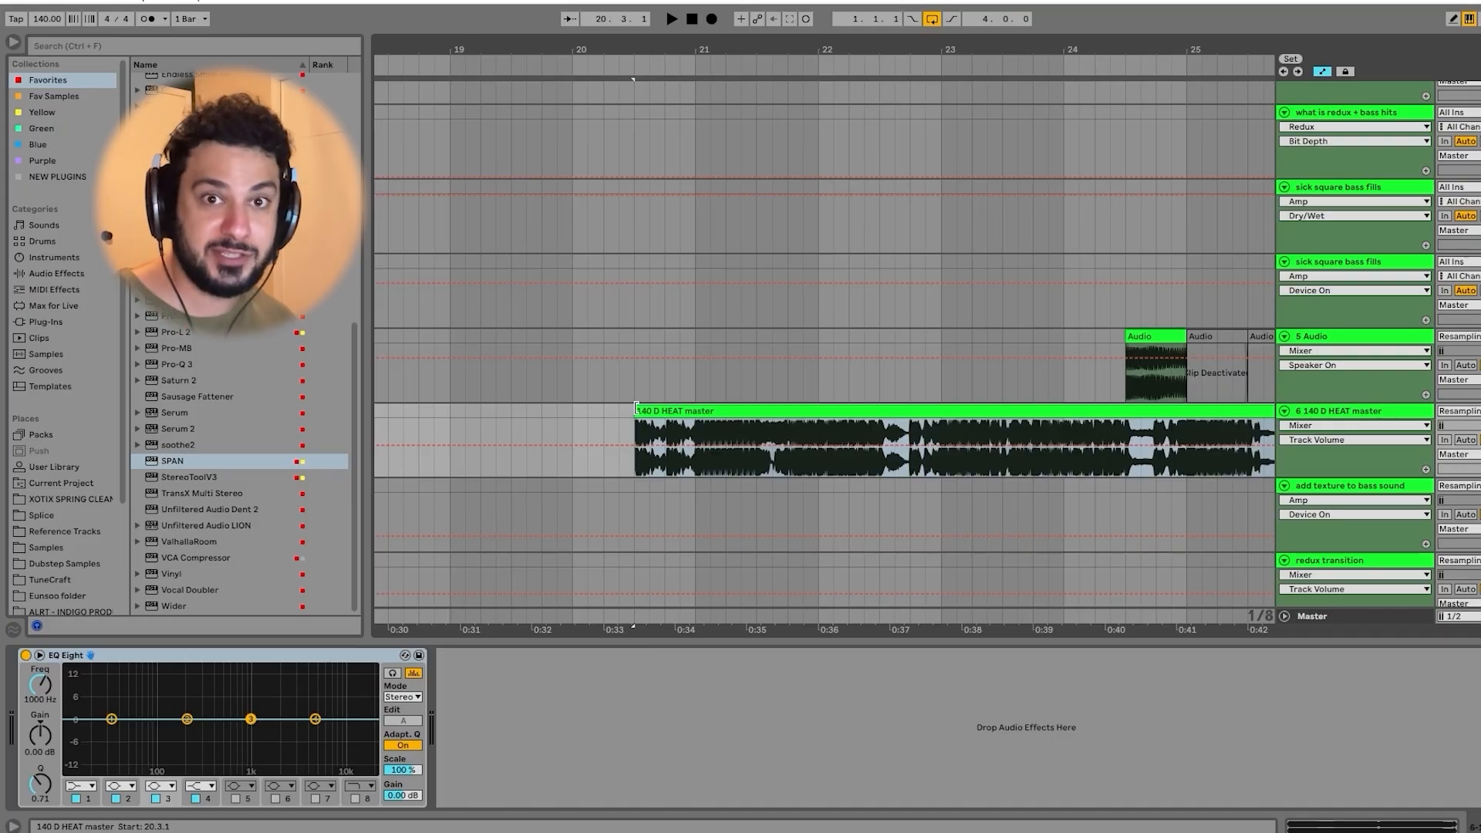
{"action": "key", "text": "space"}
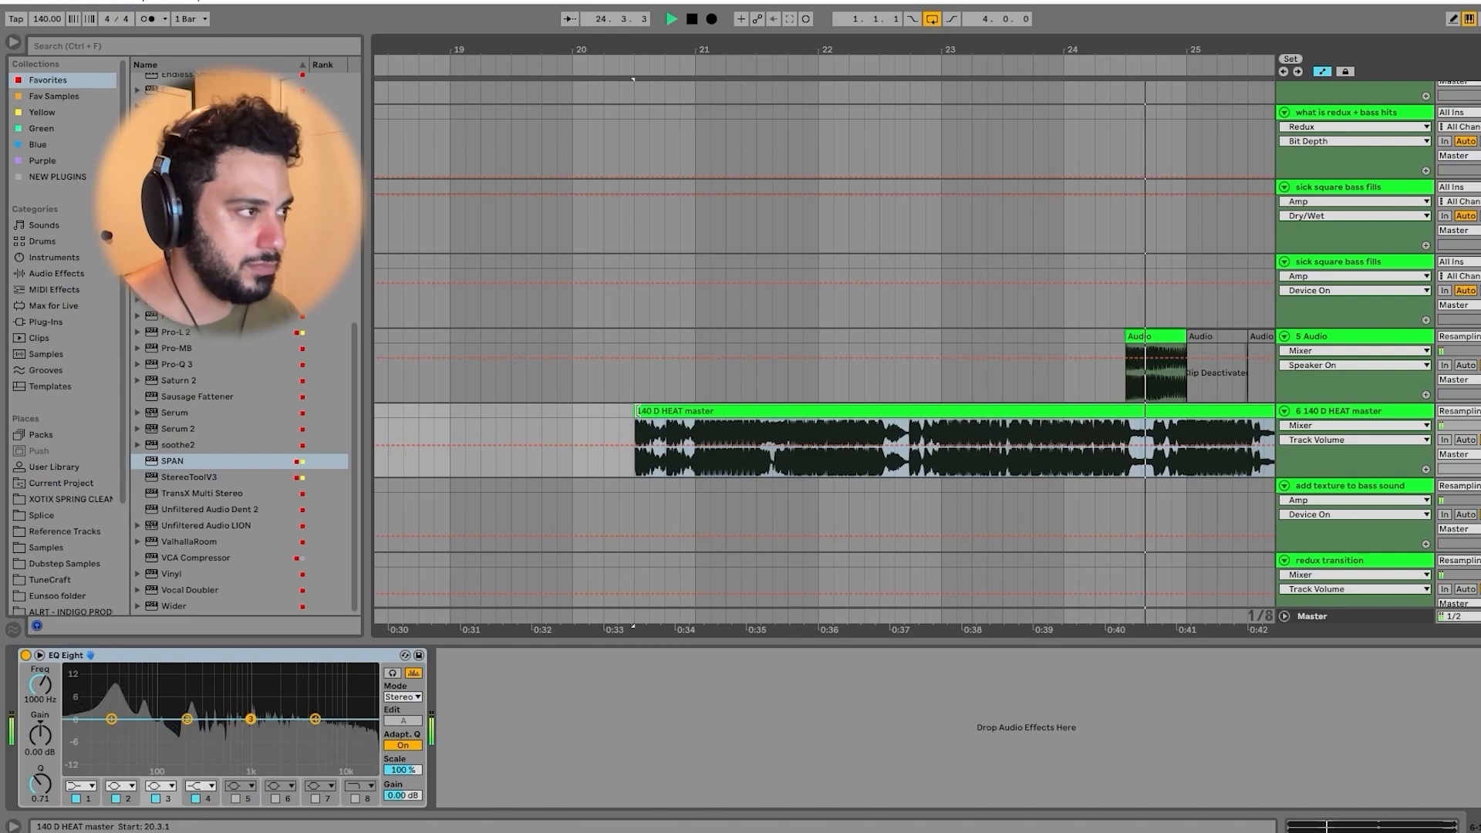
Step: Trim the start of the 140 D HEAT master clip to 21.1.1 and play the arrangement from there
{"action": "key", "text": "space"}
{"action": "left_click_drag", "start_coordinate": [637, 411], "coordinate": [693, 411]}
{"action": "key", "text": "space"}
{"action": "key", "text": "space"}
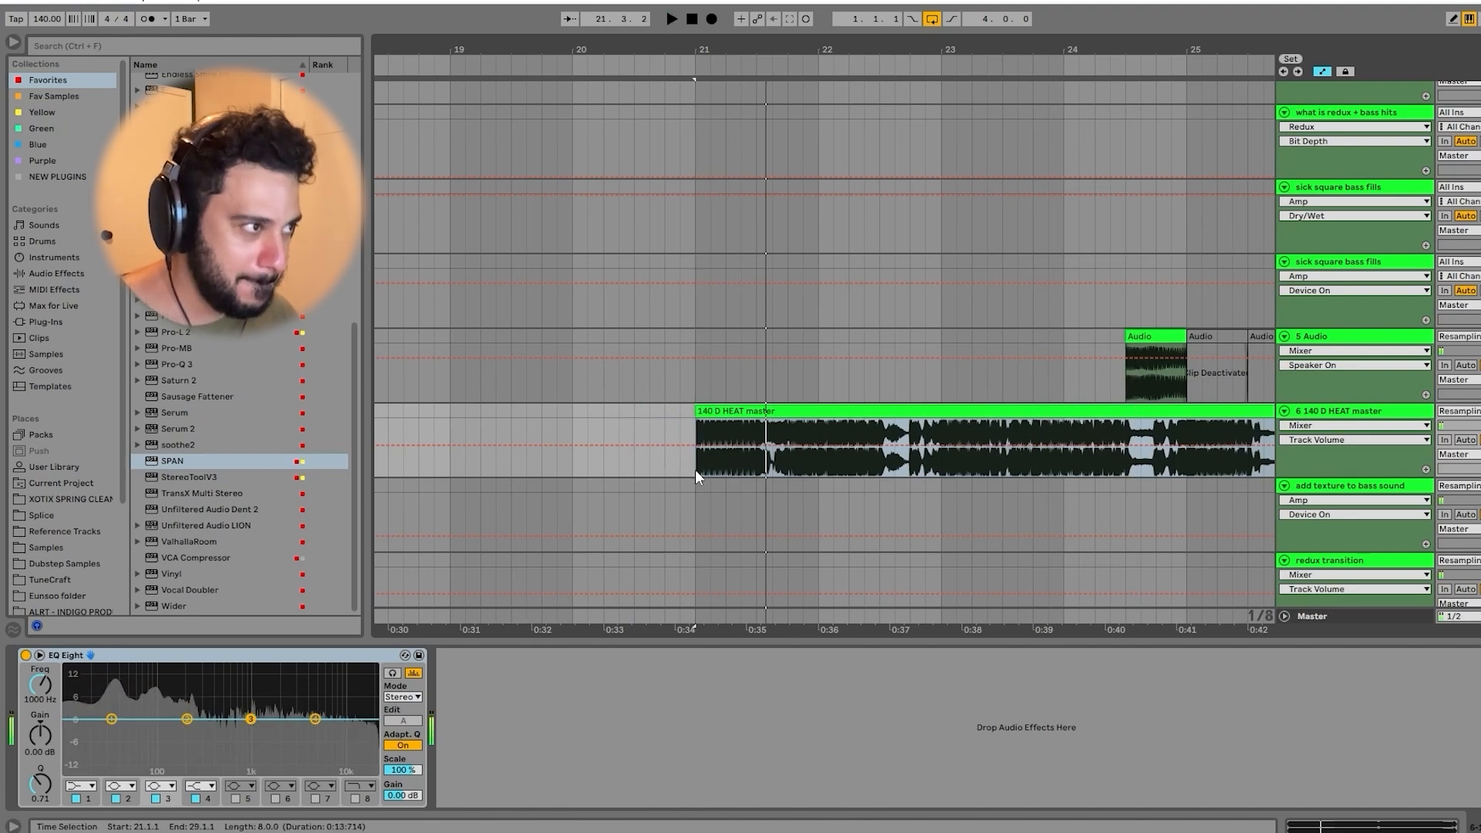
Step: Highlight the opening section of the 140 D HEAT master clip from 21.1.1 to 21.3.1
{"action": "scroll", "coordinate": [693, 447], "scroll_direction": "up", "scroll_amount": 4}
{"action": "scroll", "coordinate": [692, 449], "scroll_direction": "up", "scroll_amount": 1}
{"action": "scroll", "coordinate": [879, 463], "scroll_direction": "down", "scroll_amount": 1}
{"action": "scroll", "coordinate": [871, 483], "scroll_direction": "right", "scroll_amount": 1}
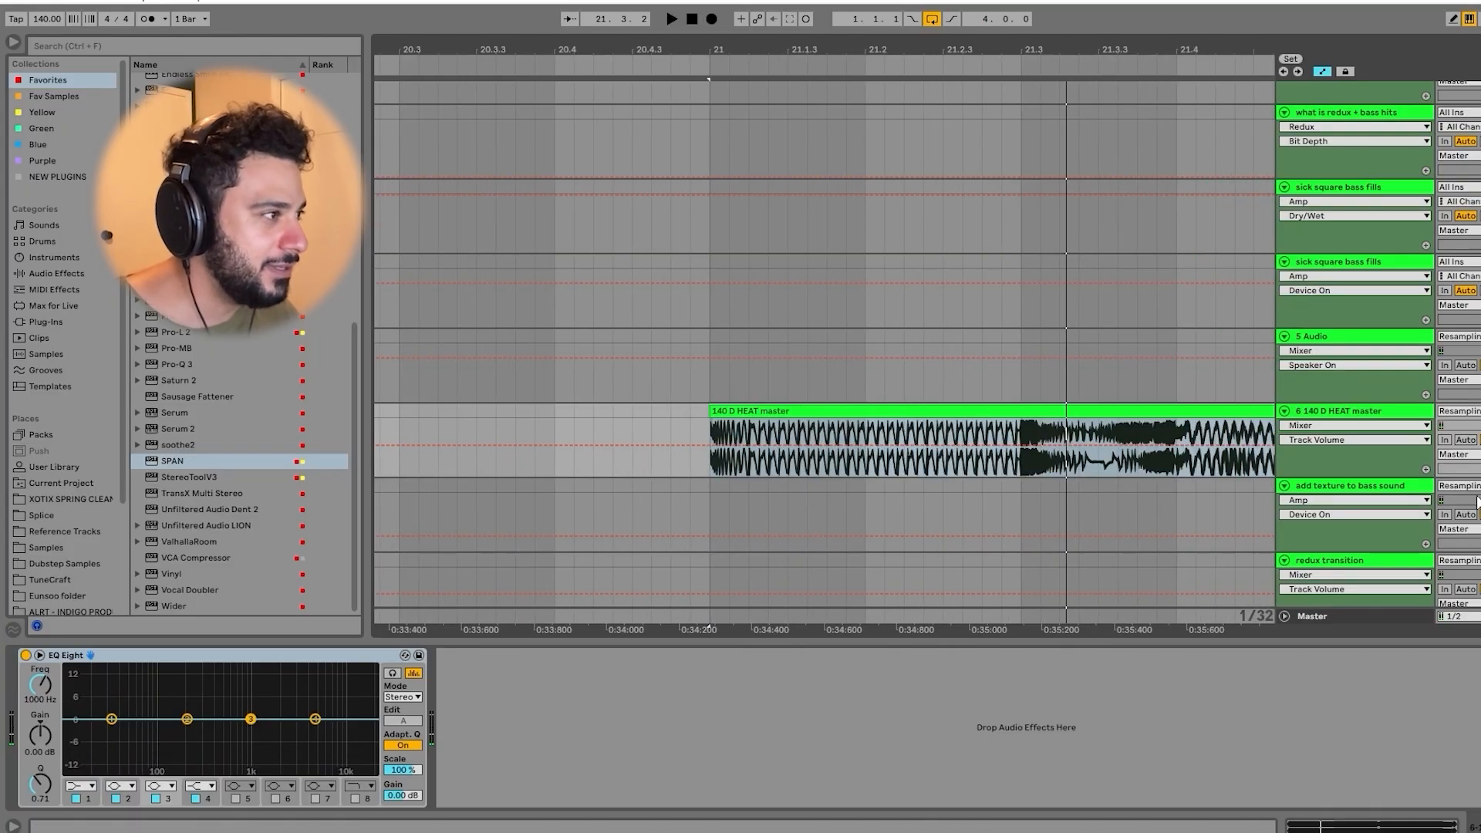
{"action": "left_click_drag", "start_coordinate": [708, 463], "coordinate": [1019, 466]}
{"action": "scroll", "coordinate": [1019, 466], "scroll_direction": "right", "scroll_amount": 3}
{"action": "scroll", "coordinate": [1020, 465], "scroll_direction": "down", "scroll_amount": 1}
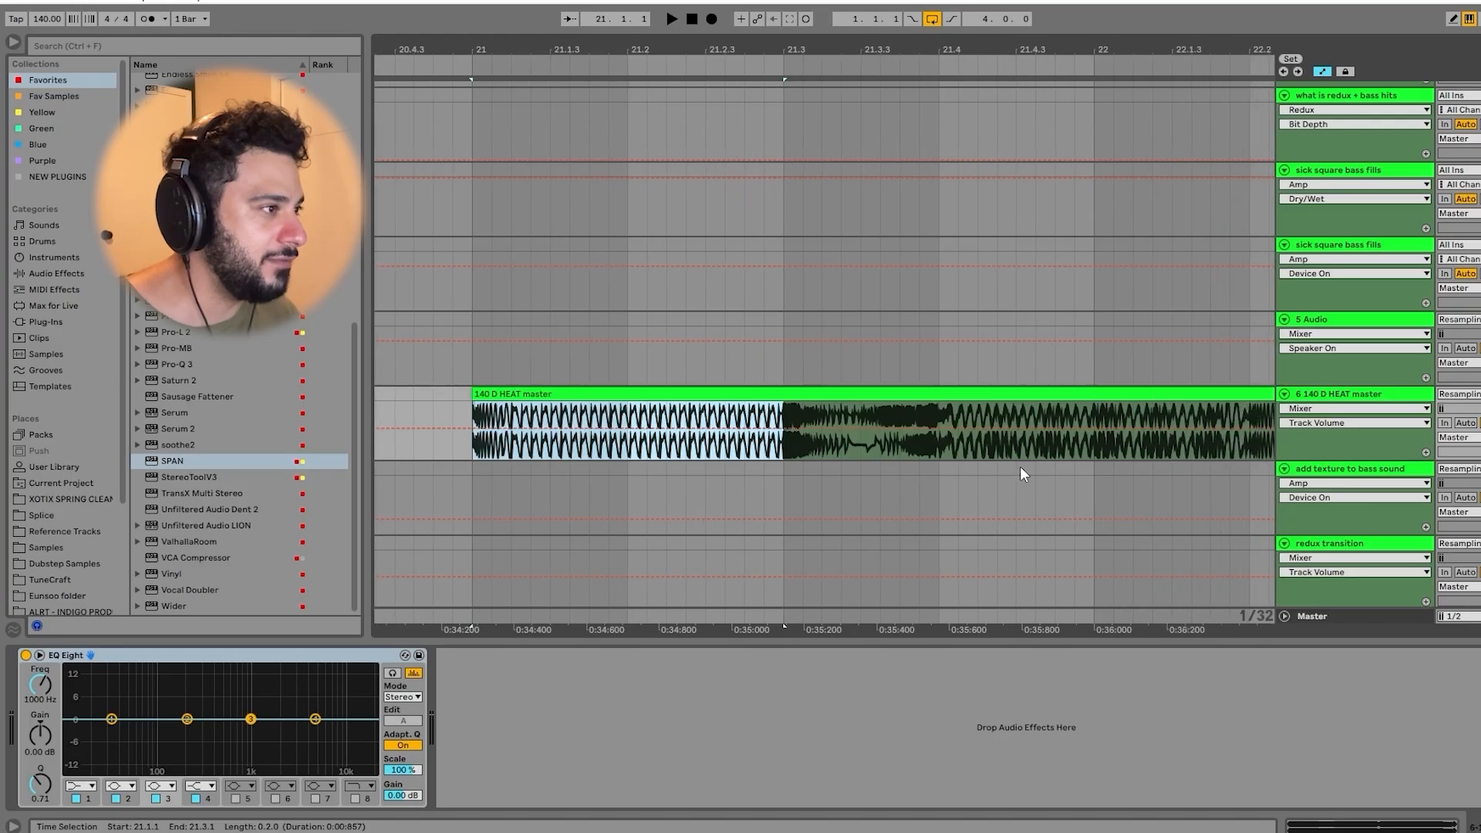
Step: Highlight the following bass section of the 140 D HEAT master clip from 21.4.1 to 22.3.1
{"action": "mouse_move", "coordinate": [784, 448]}
{"action": "left_mouse_down"}
{"action": "mouse_move", "coordinate": [938, 450]}
{"action": "mouse_move", "coordinate": [755, 450]}
{"action": "left_mouse_up"}
{"action": "scroll", "coordinate": [939, 451], "scroll_direction": "down", "scroll_amount": 3}
{"action": "key", "text": "ctrl+z"}
{"action": "left_click", "coordinate": [749, 466]}
{"action": "left_click", "coordinate": [750, 451]}
{"action": "left_click_drag", "start_coordinate": [819, 452], "coordinate": [1028, 456]}
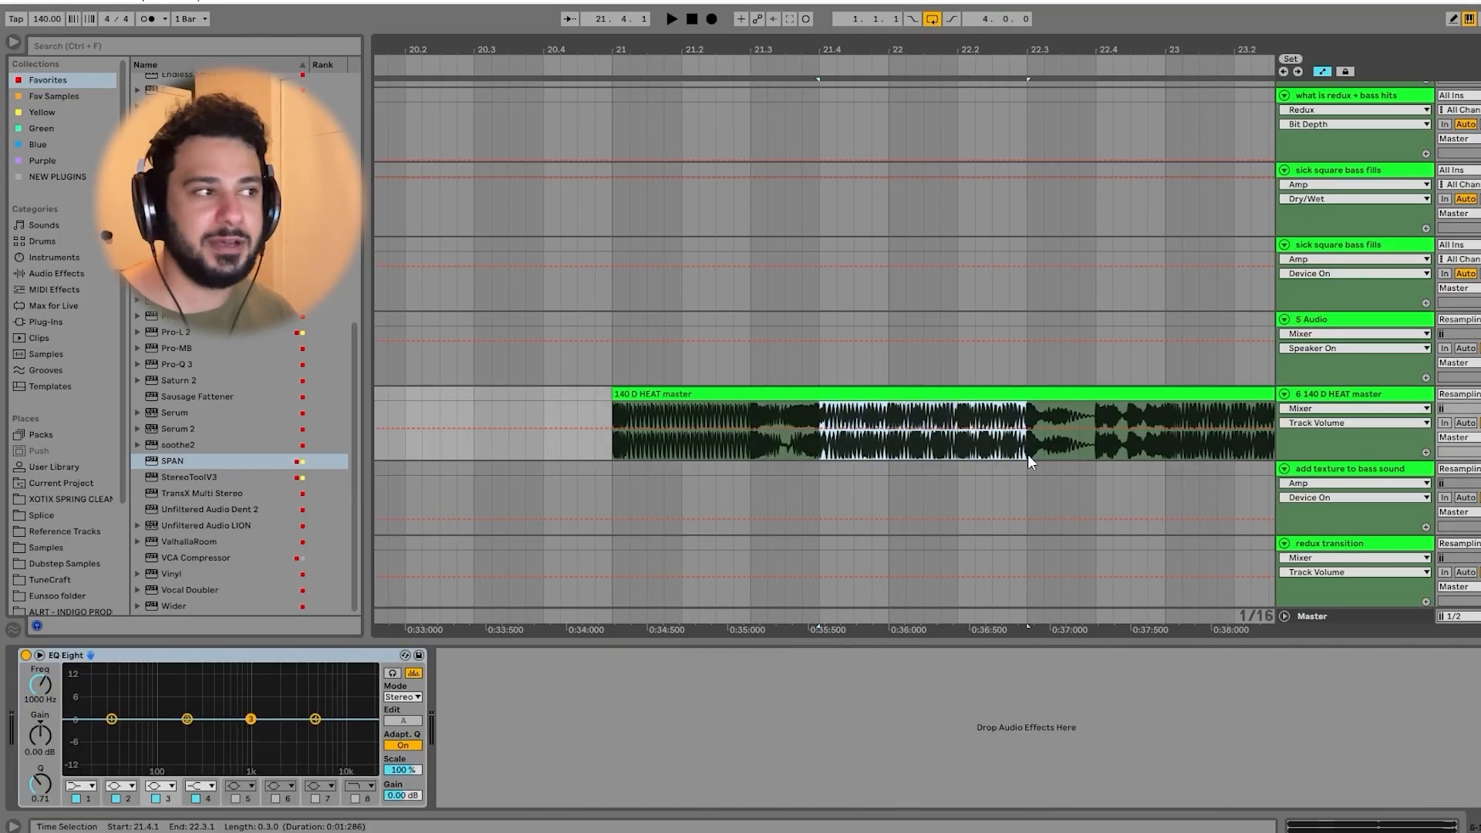
Step: Select the whole 140 D HEAT master clip and play the arrangement from its start at 21.1.1
{"action": "left_click", "coordinate": [720, 393]}
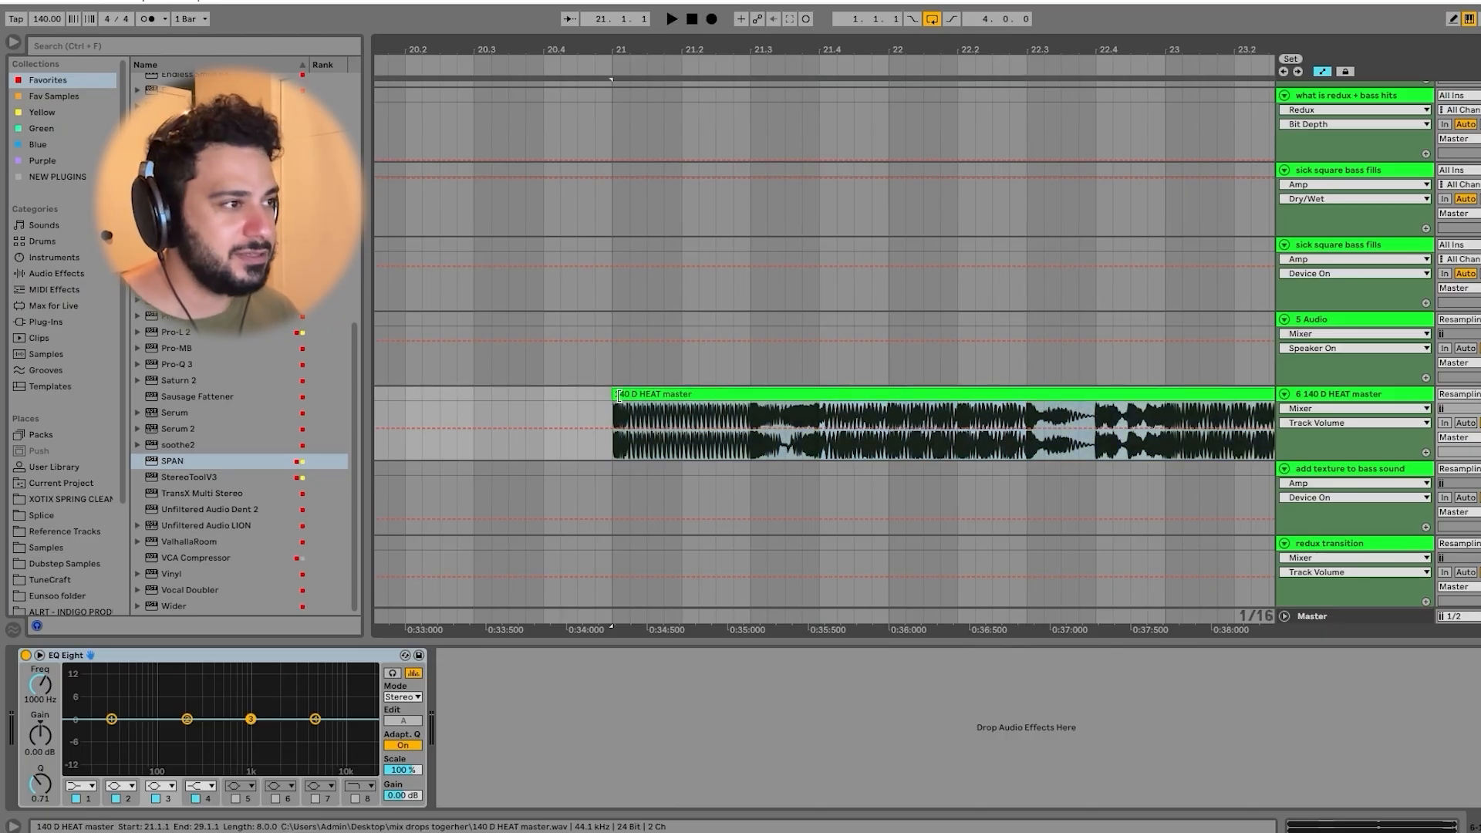
{"action": "key", "text": "minus"}
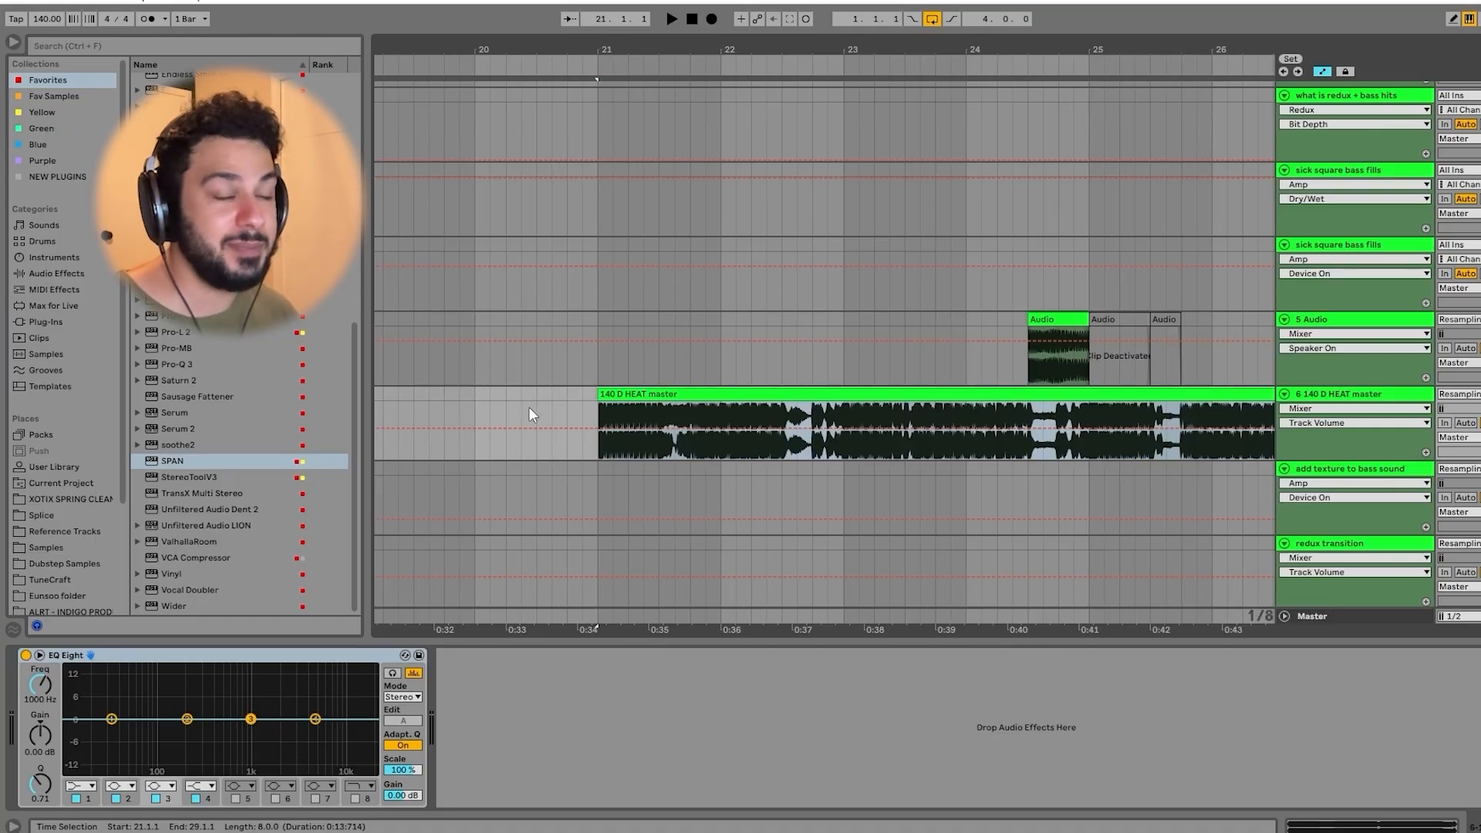
{"action": "key", "text": "space"}
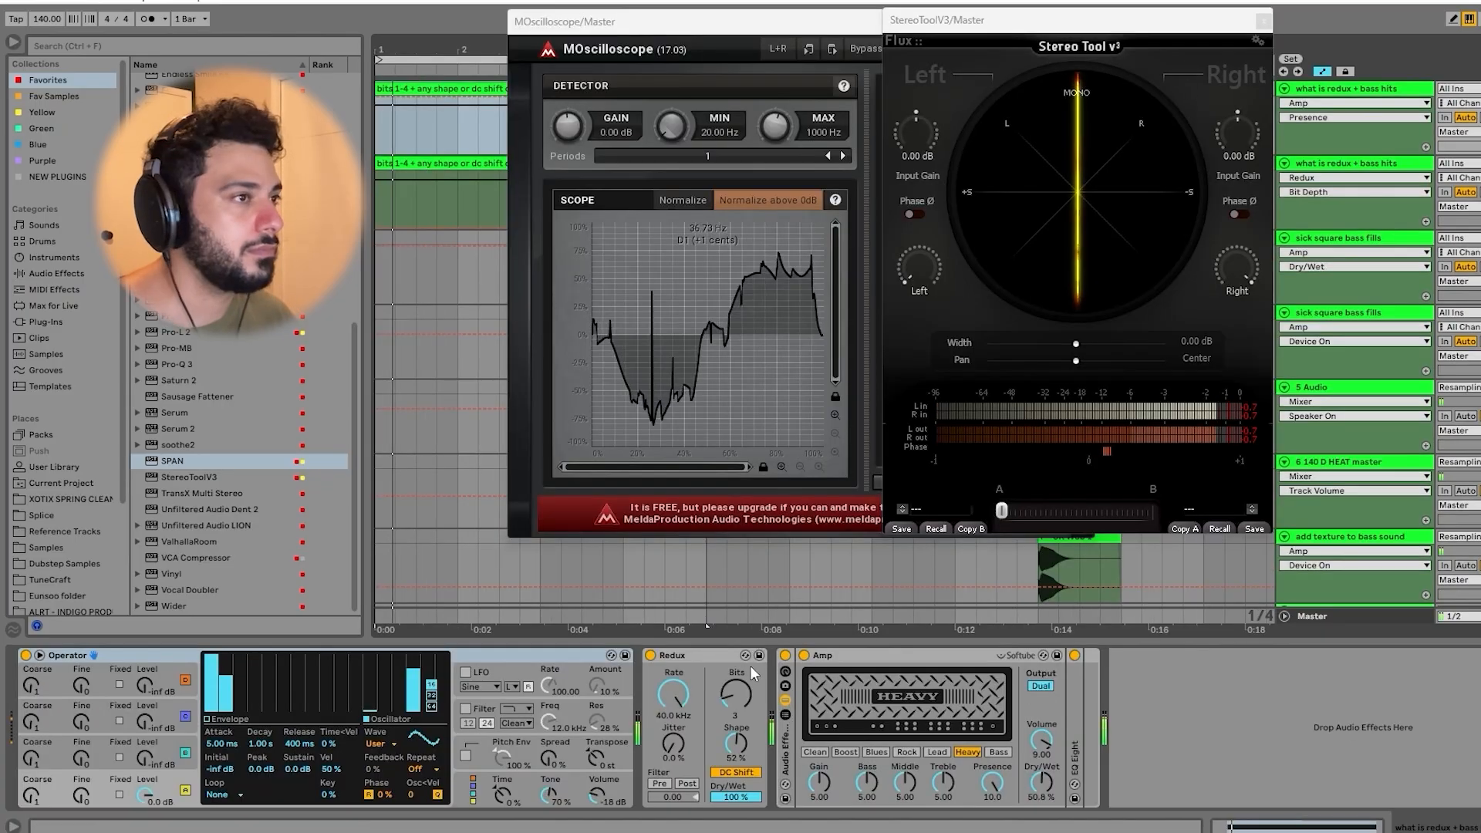
Step: Set Redux's Shape to 6.3% at 3 bits, comparing the sound with the Audio Effect Rack bypassed and enabled
{"action": "left_click", "coordinate": [785, 654]}
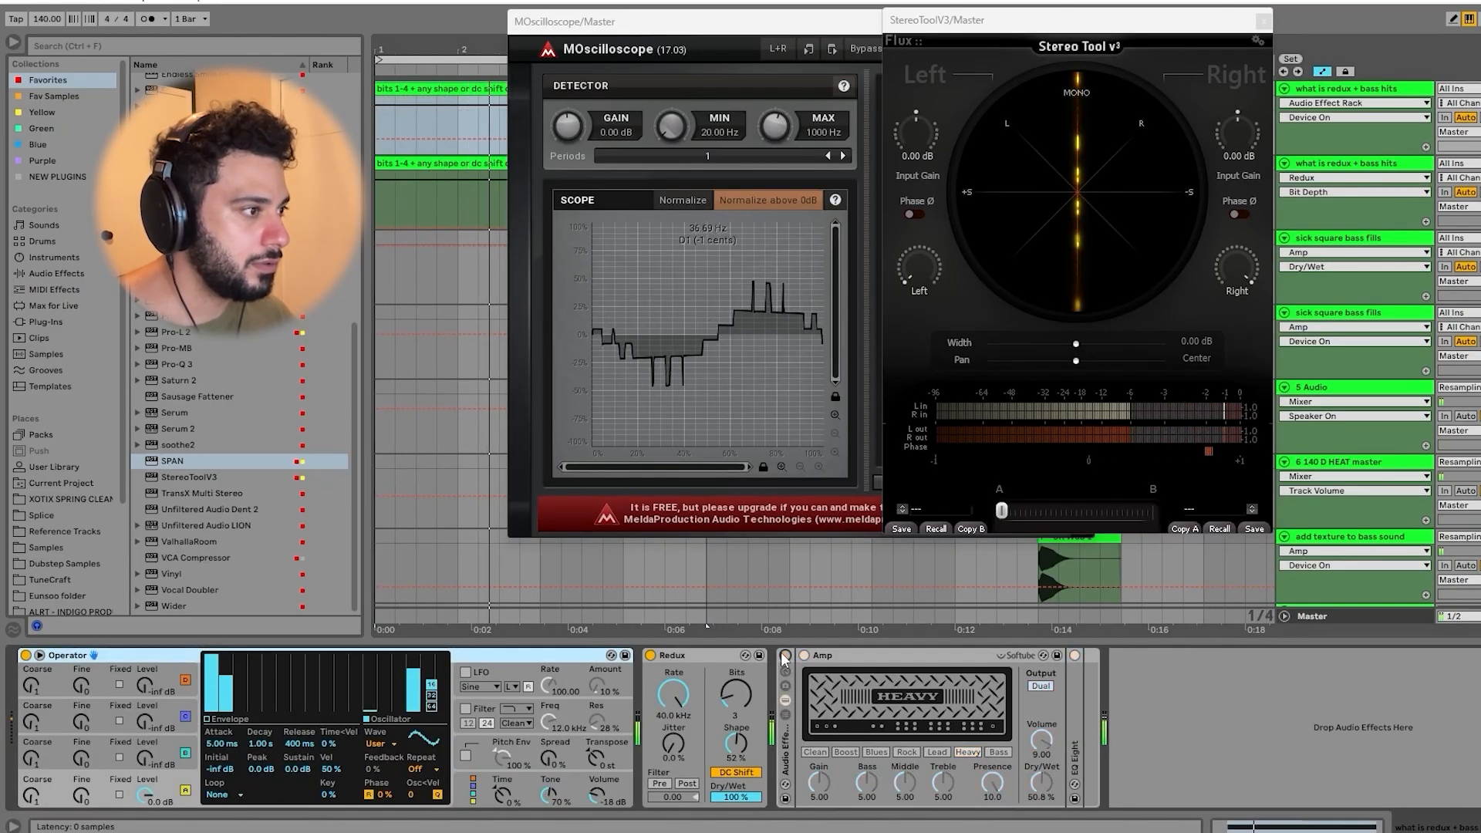
{"action": "left_click", "coordinate": [733, 693]}
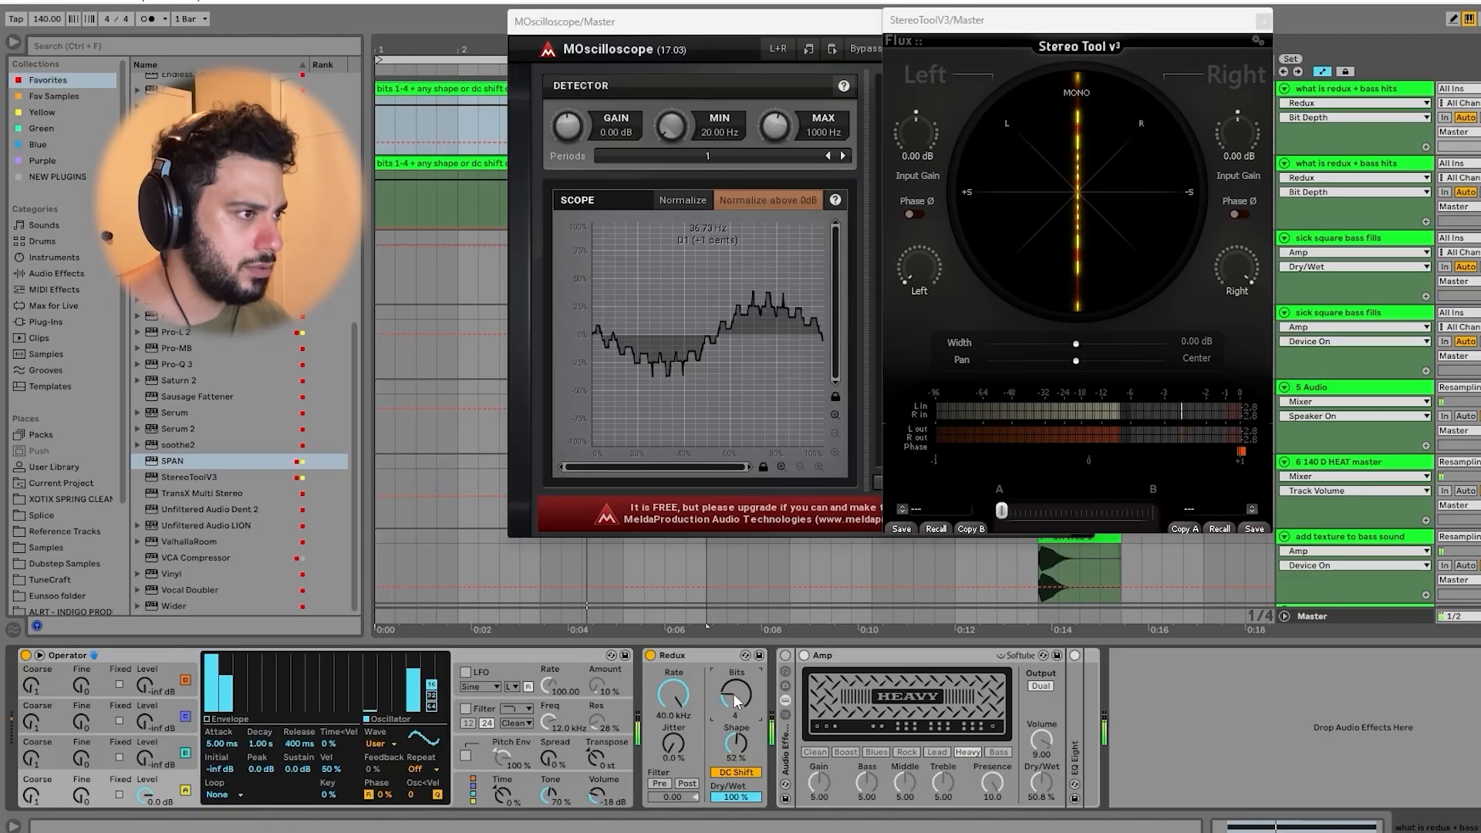
{"action": "left_click_drag", "start_coordinate": [736, 742], "coordinate": [735, 794]}
{"action": "left_click", "coordinate": [785, 655]}
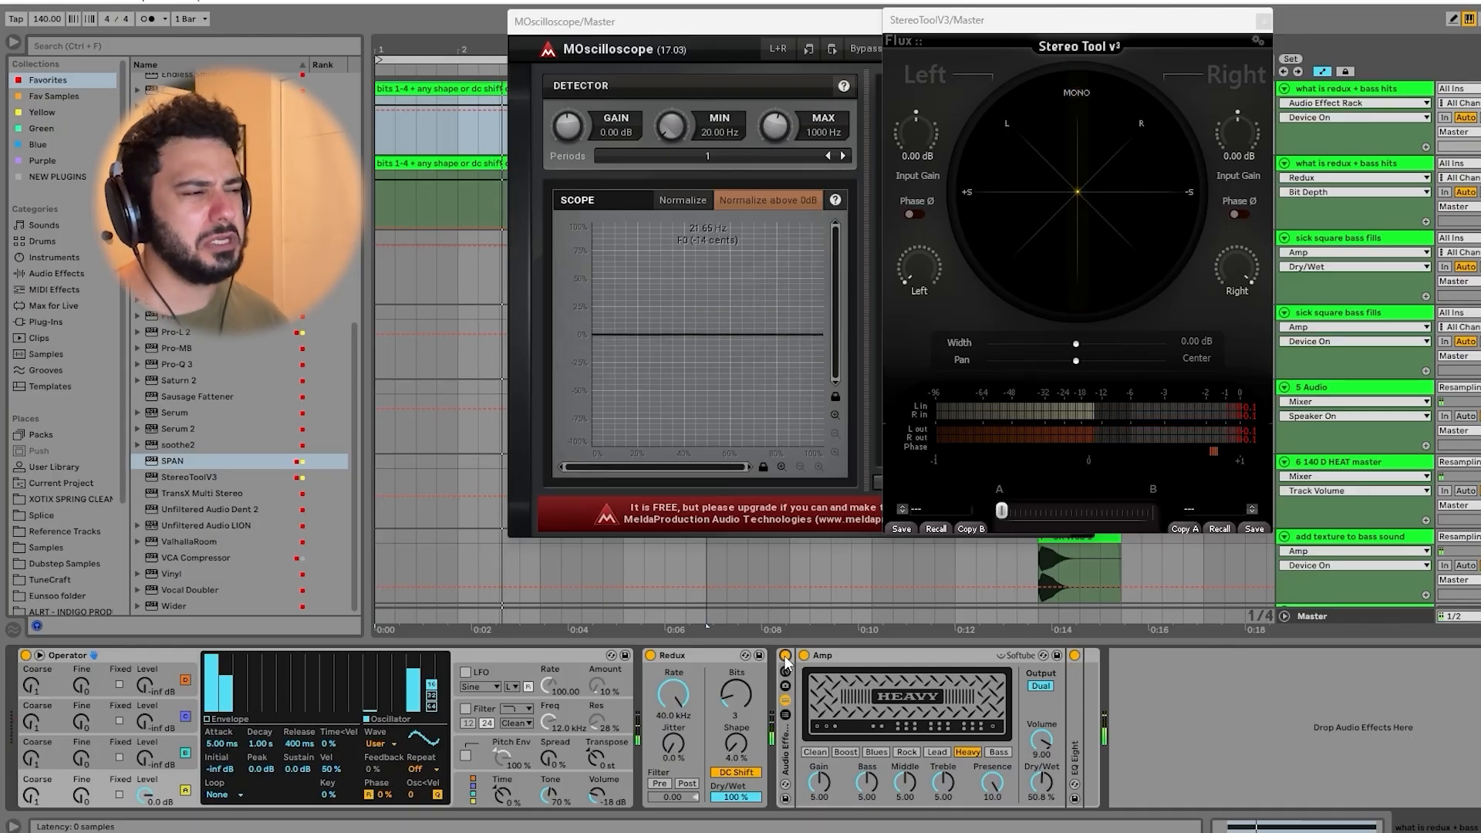
{"action": "left_click_drag", "start_coordinate": [737, 747], "coordinate": [737, 742]}
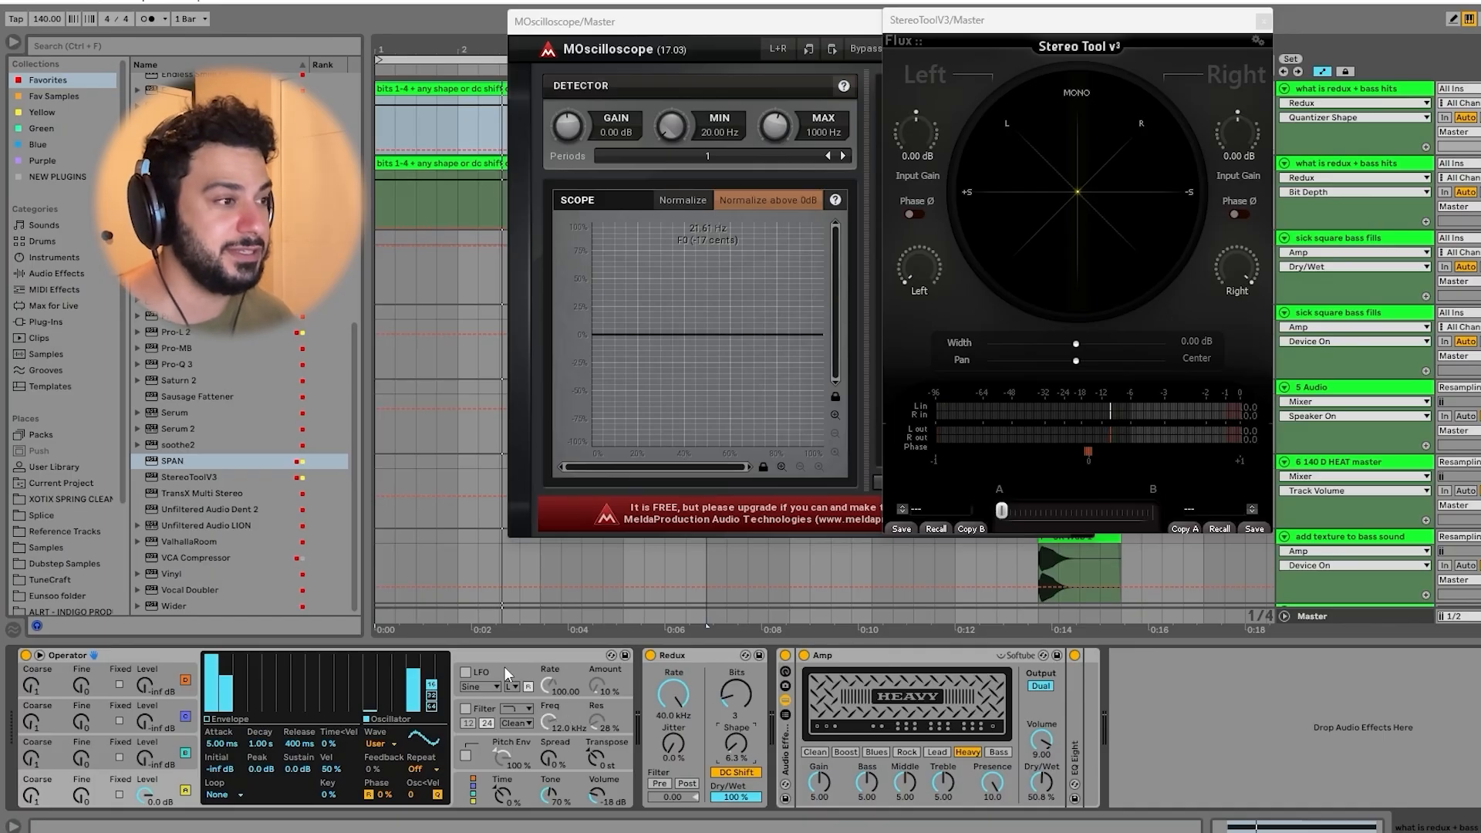
{"action": "key", "text": "space"}
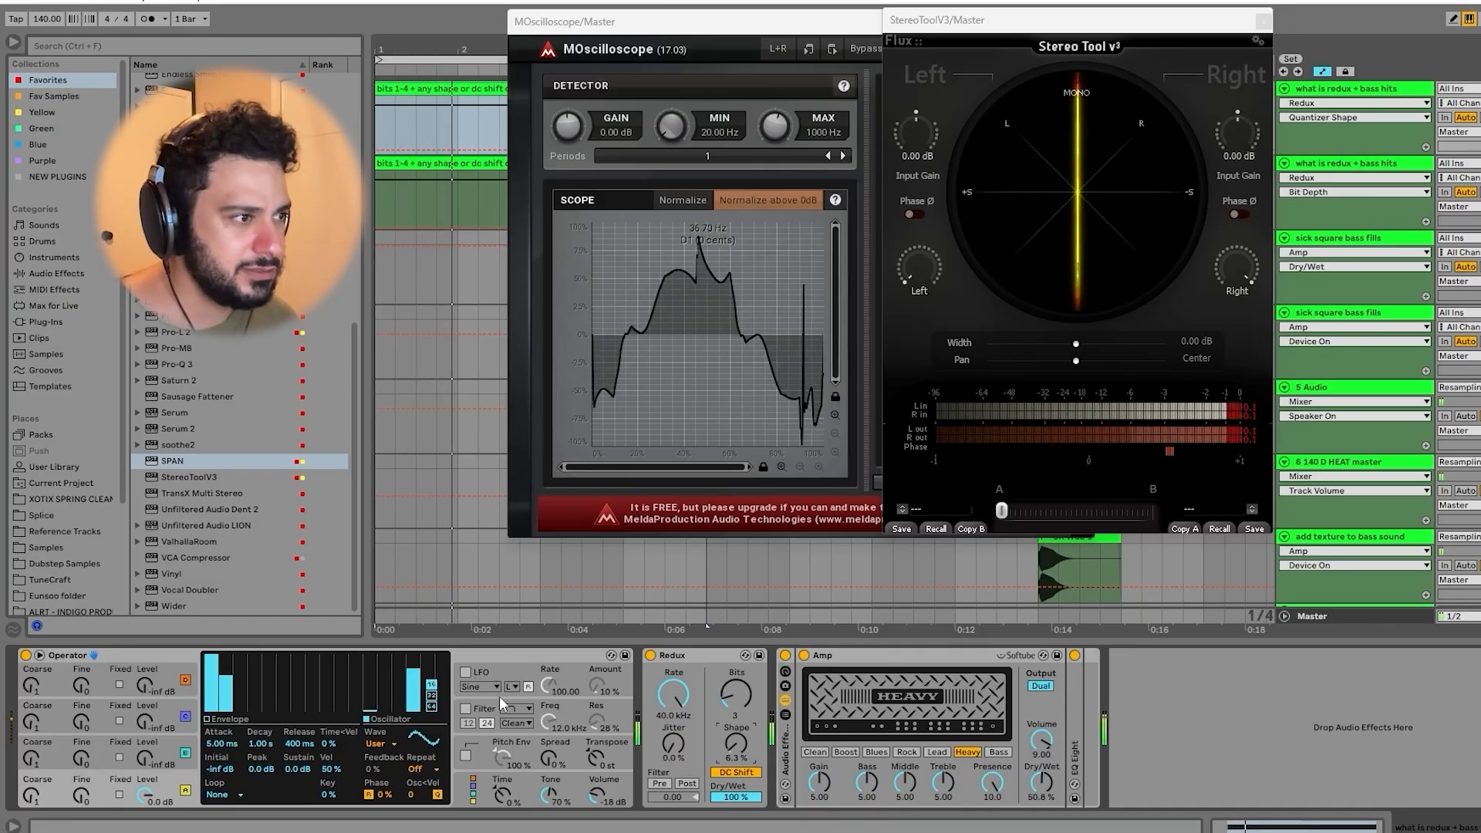
Step: Redraw Operator's oscillator with harmonics 1, 11 and 15 prominent and switch the Amp to Boost after trying Bass and Blues
{"action": "mouse_move", "coordinate": [386, 683]}
{"action": "left_mouse_down"}
{"action": "mouse_move", "coordinate": [355, 675]}
{"action": "mouse_move", "coordinate": [370, 665]}
{"action": "mouse_move", "coordinate": [385, 708]}
{"action": "left_mouse_up"}
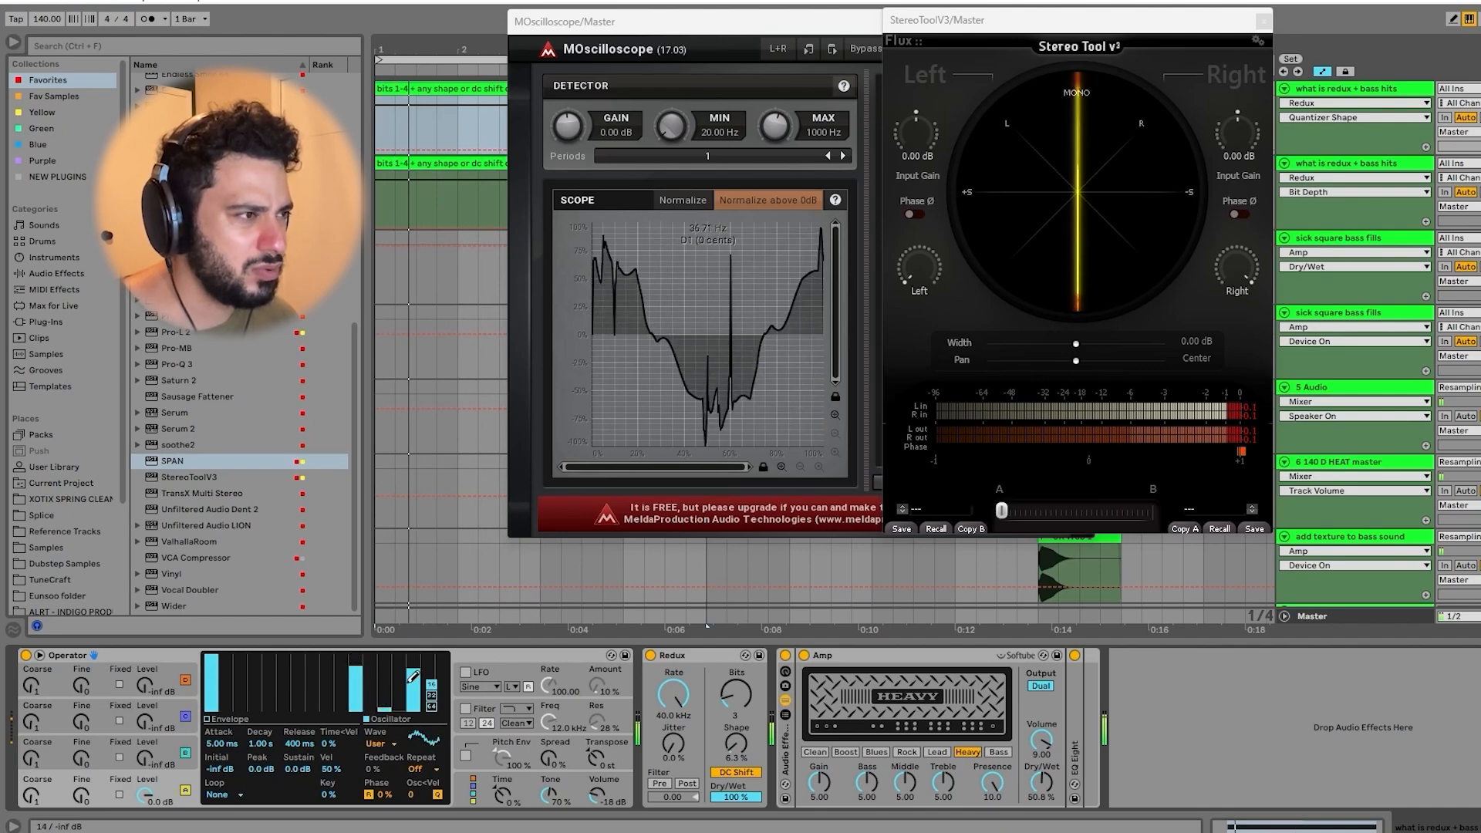
{"action": "left_click", "coordinate": [997, 752]}
{"action": "left_click", "coordinate": [875, 751]}
{"action": "left_click", "coordinate": [845, 753]}
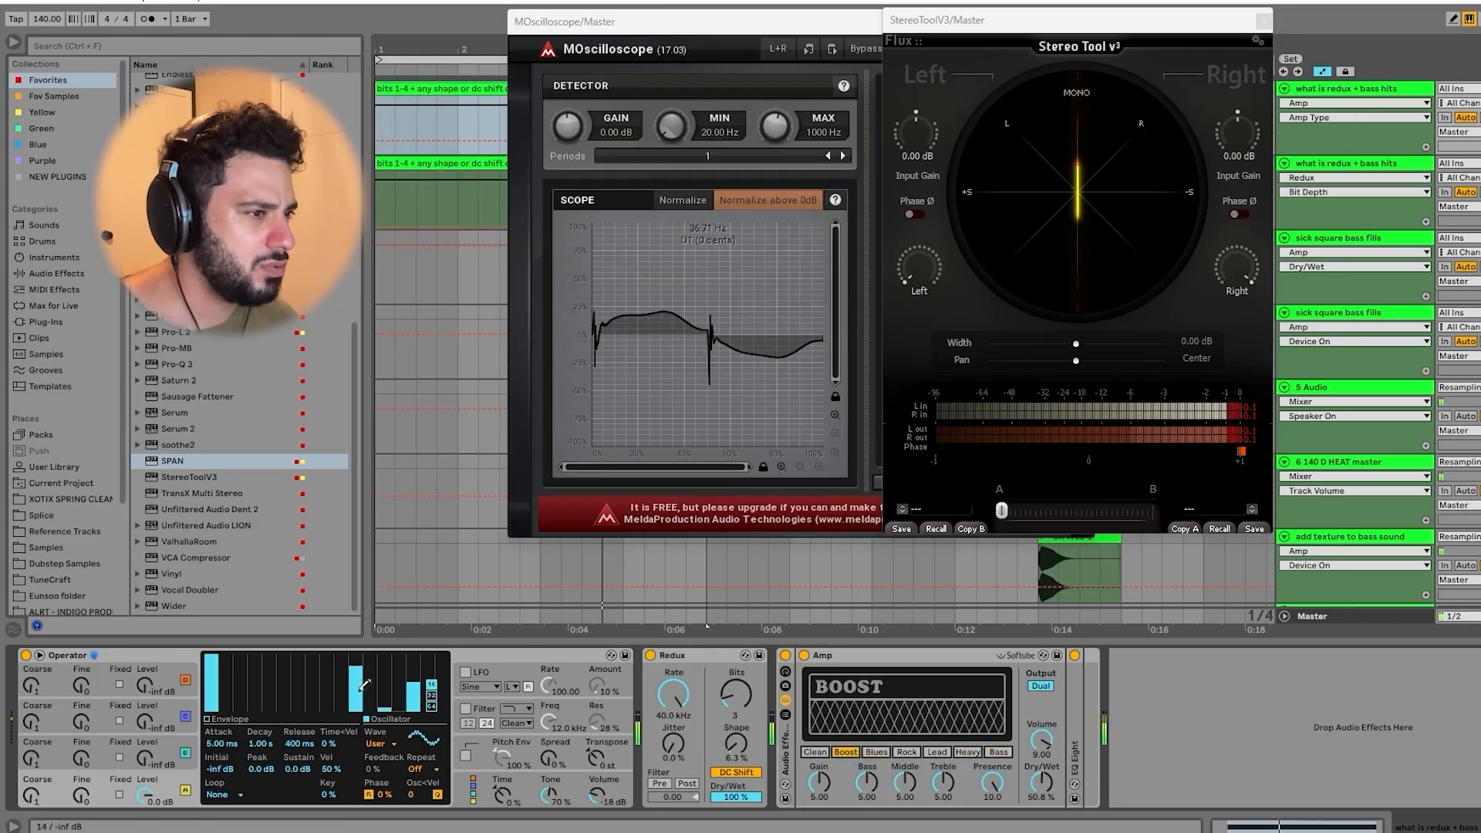
Step: Try adding harmonics 13, 7, 3 and 2 to Operator's oscillator waveform
{"action": "left_click", "coordinate": [384, 666]}
{"action": "left_click", "coordinate": [297, 686]}
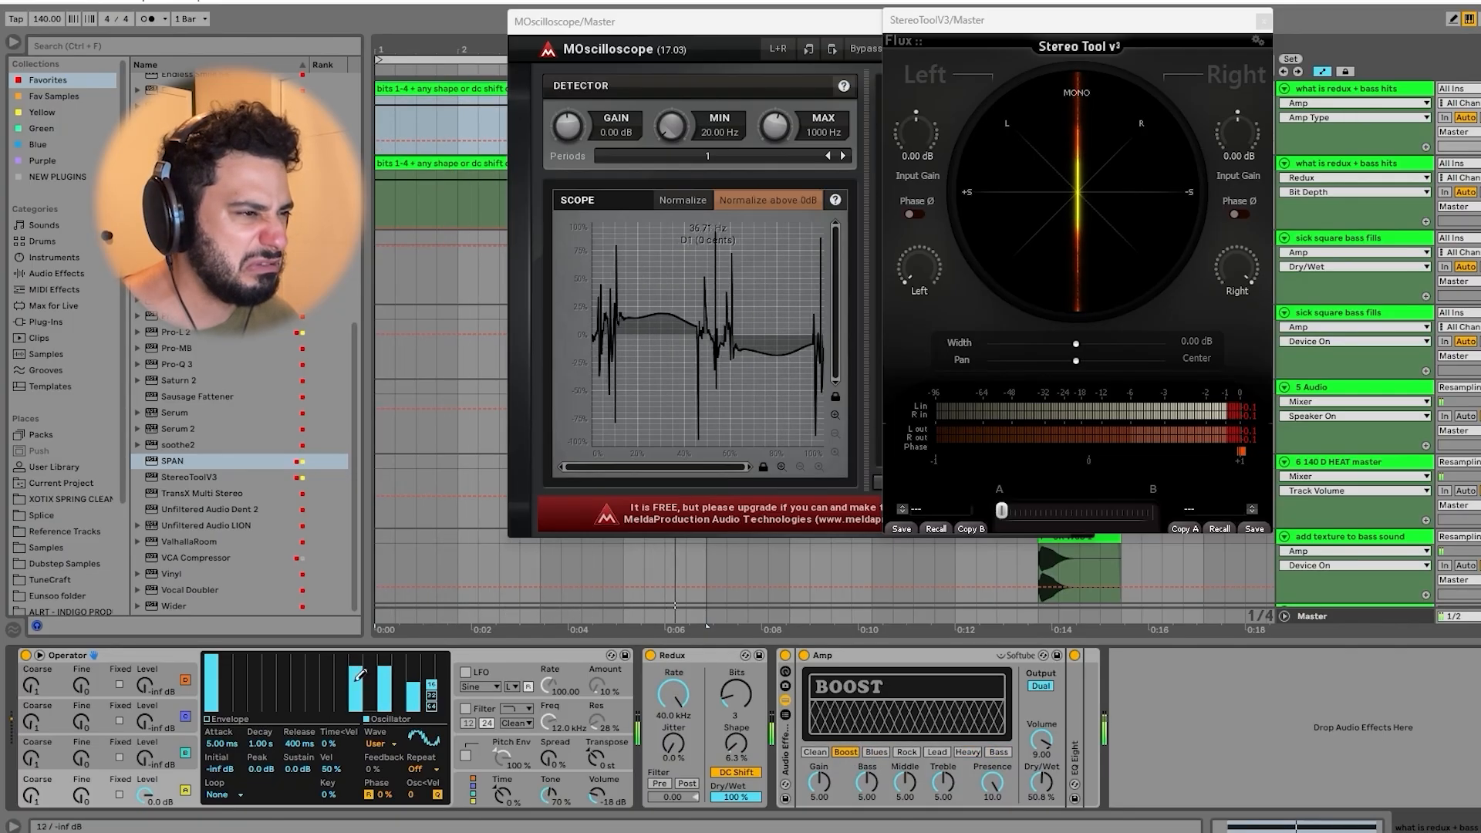
{"action": "left_click", "coordinate": [240, 669]}
{"action": "left_click", "coordinate": [212, 666]}
{"action": "left_click", "coordinate": [226, 667]}
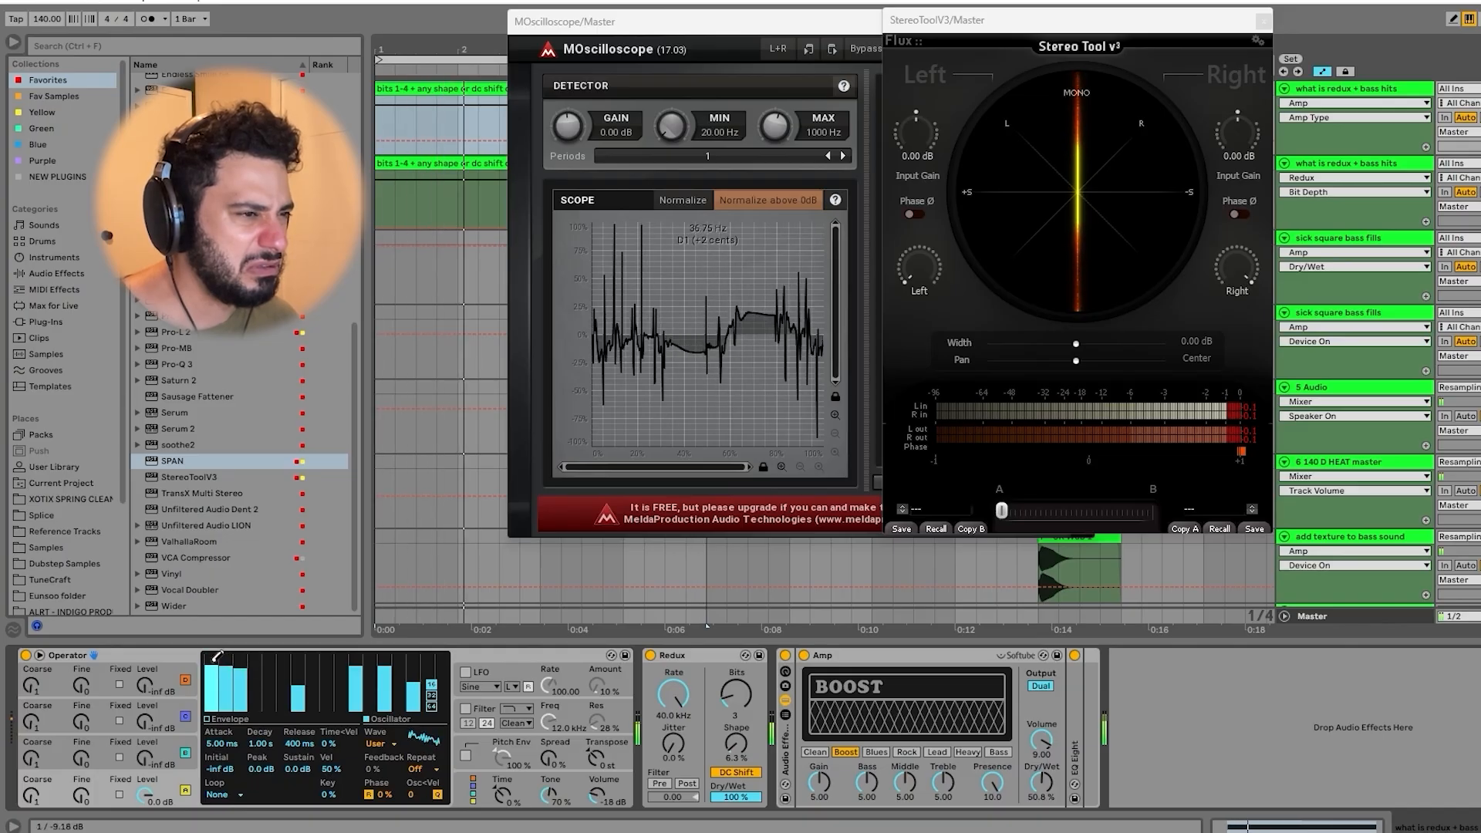
Step: Raise harmonic 2 to about 0 dB, clear harmonics 3, 7 and 13 from the oscillator, and stop playback
{"action": "left_click", "coordinate": [226, 652]}
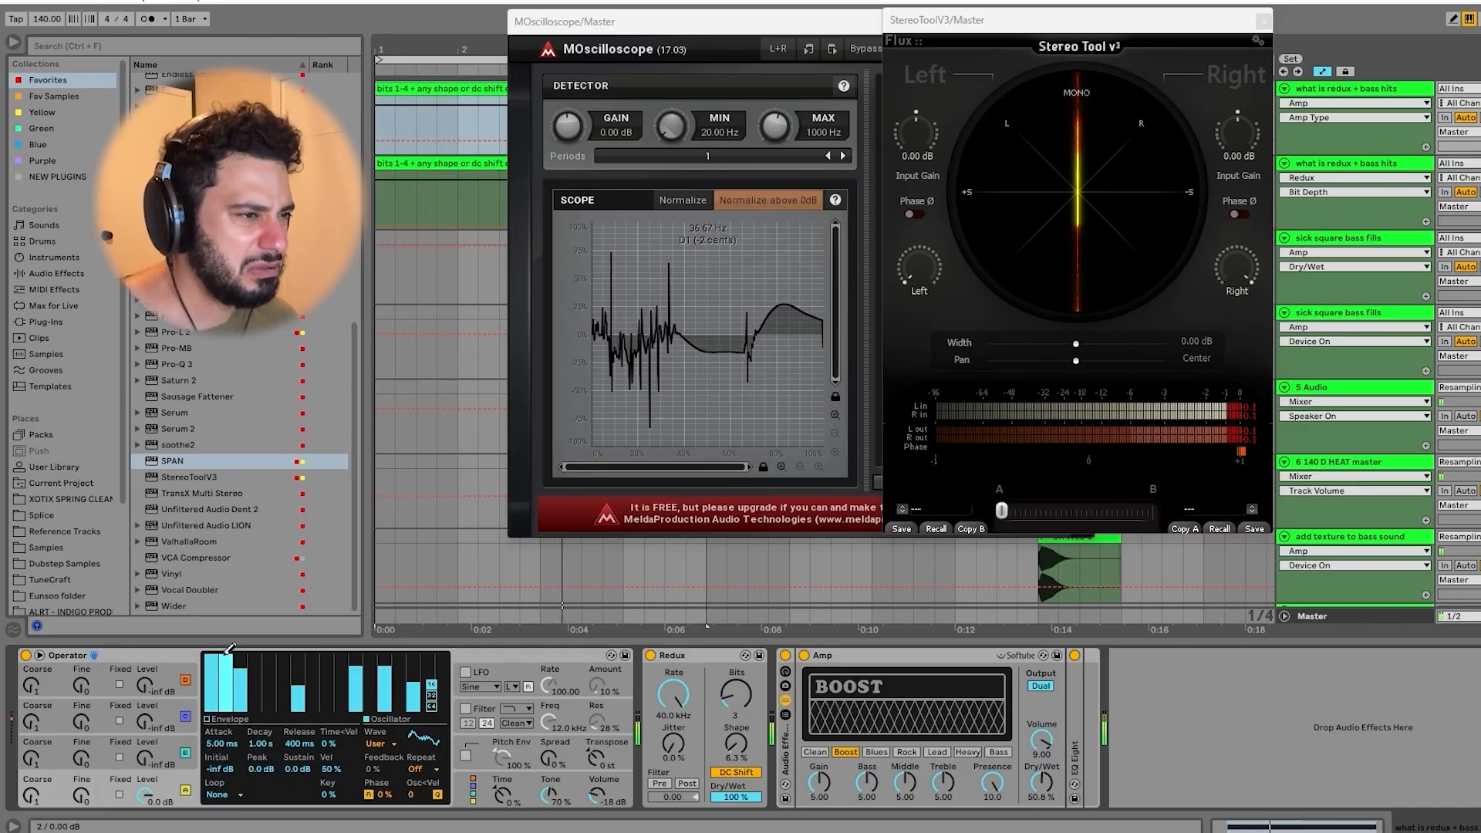
{"action": "mouse_move", "coordinate": [226, 657]}
{"action": "left_mouse_down"}
{"action": "mouse_move", "coordinate": [397, 711]}
{"action": "mouse_move", "coordinate": [236, 713]}
{"action": "left_mouse_up"}
{"action": "key", "text": "space"}
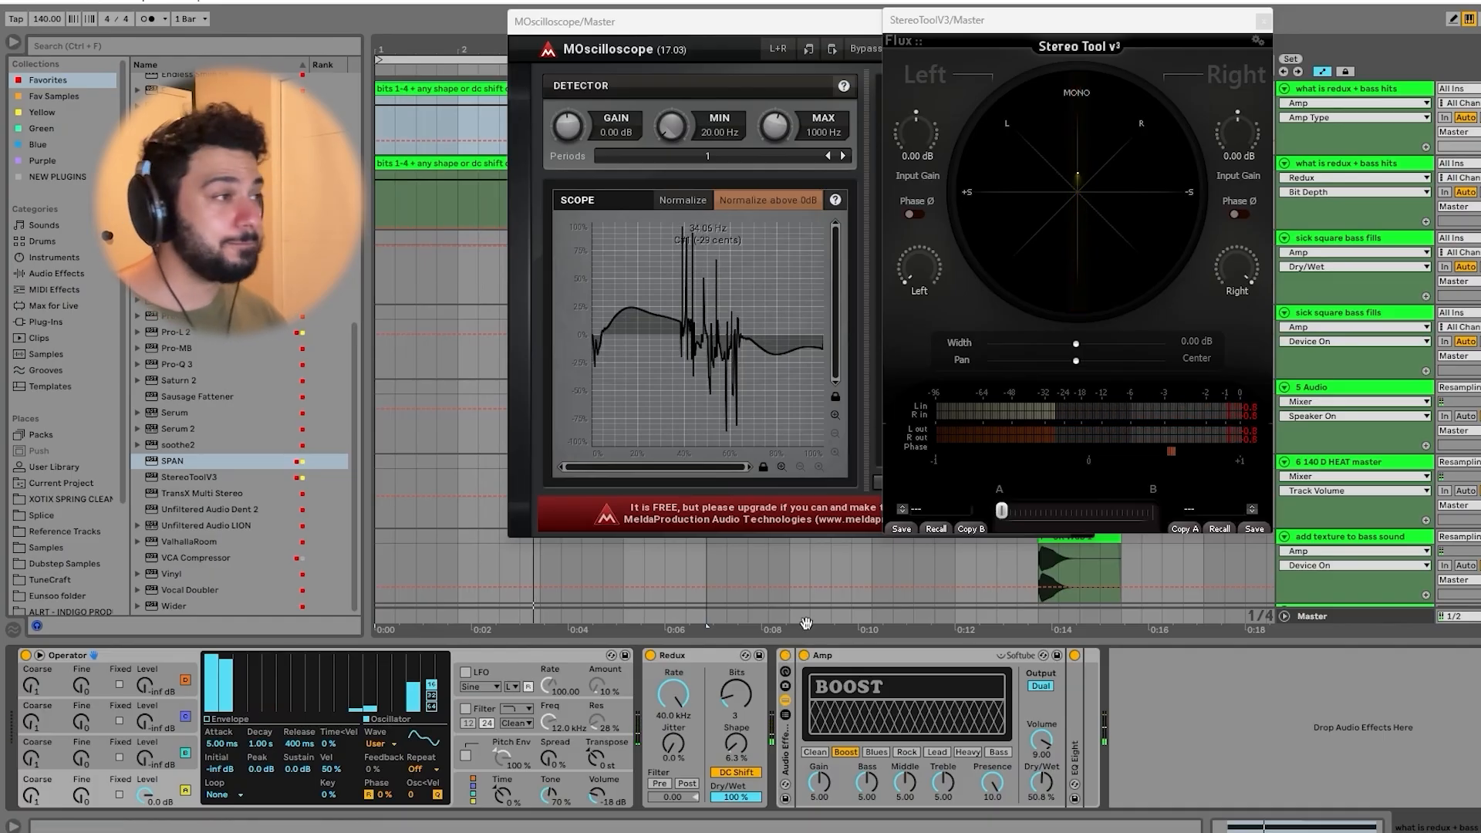
Step: Examine the Serum 2 patch on the second "what is redux + bass hits" track beside the stereo meter, and close Serum 2
{"action": "left_click", "coordinate": [1373, 164]}
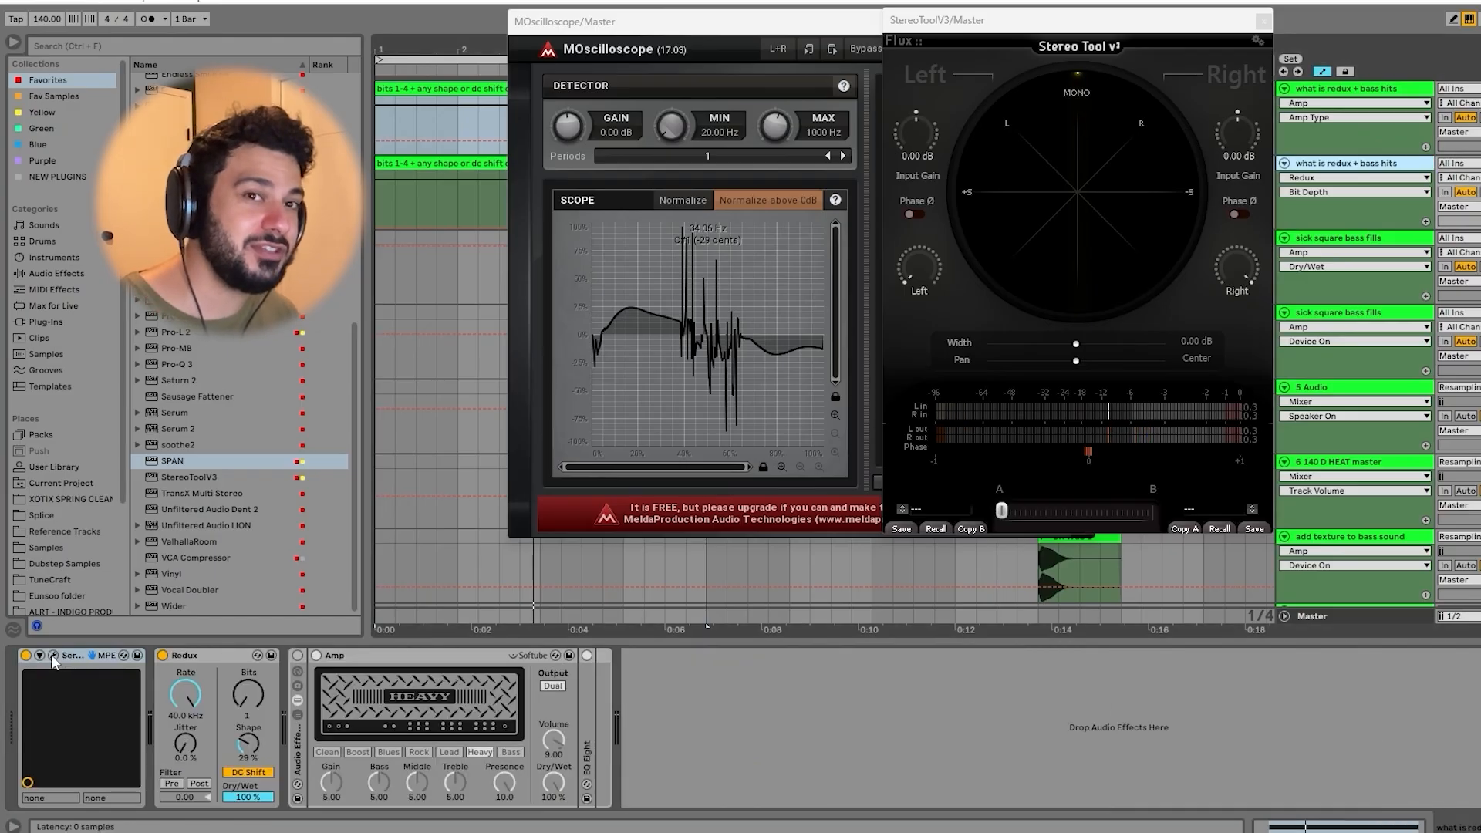
{"action": "left_click", "coordinate": [52, 657]}
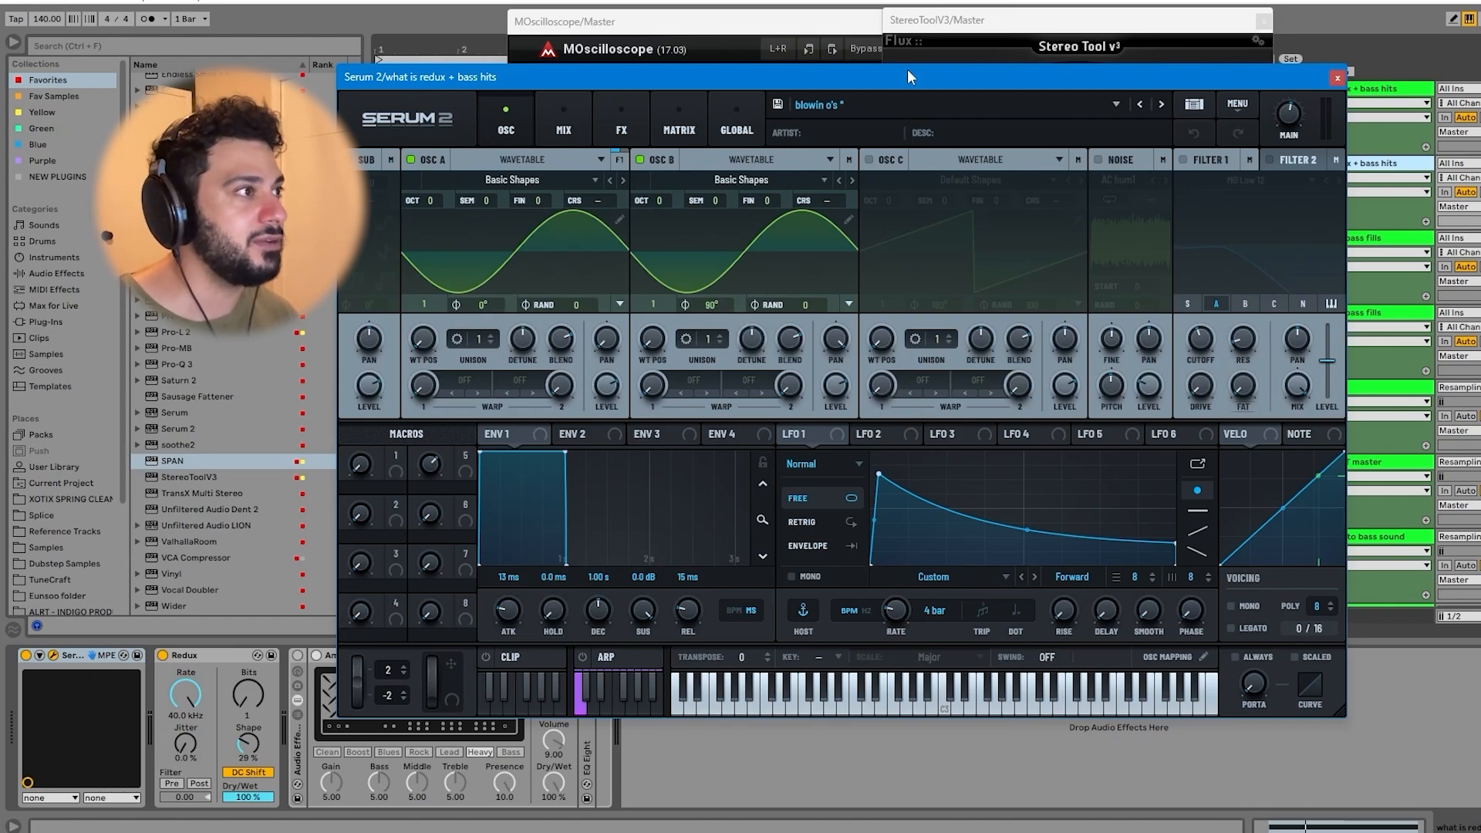
{"action": "left_click_drag", "start_coordinate": [909, 69], "coordinate": [672, 25]}
{"action": "left_click", "coordinate": [1144, 27]}
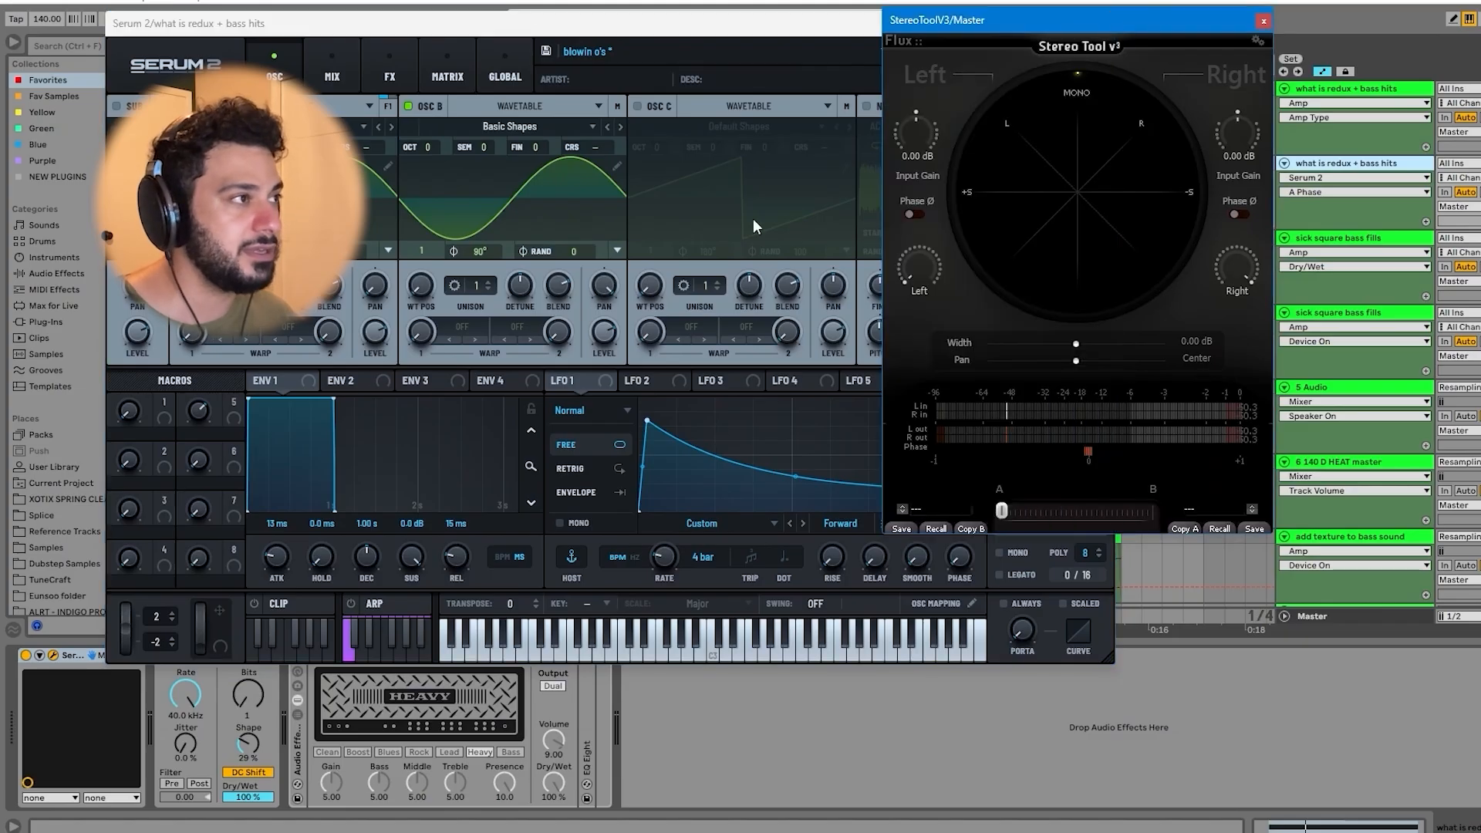
{"action": "left_click_drag", "start_coordinate": [1041, 31], "coordinate": [1316, 53]}
{"action": "left_click", "coordinate": [990, 145]}
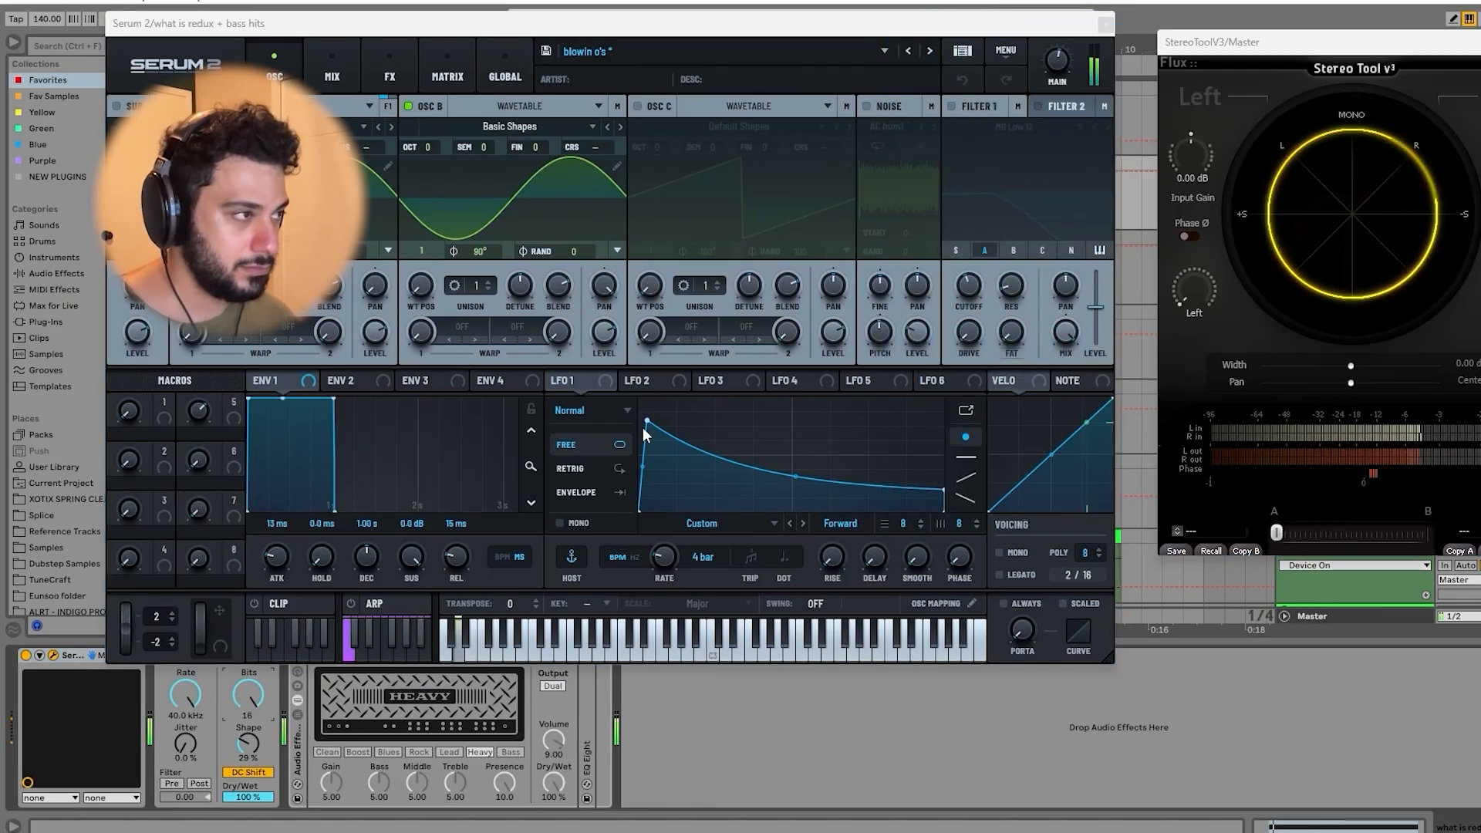
{"action": "left_click", "coordinate": [828, 25]}
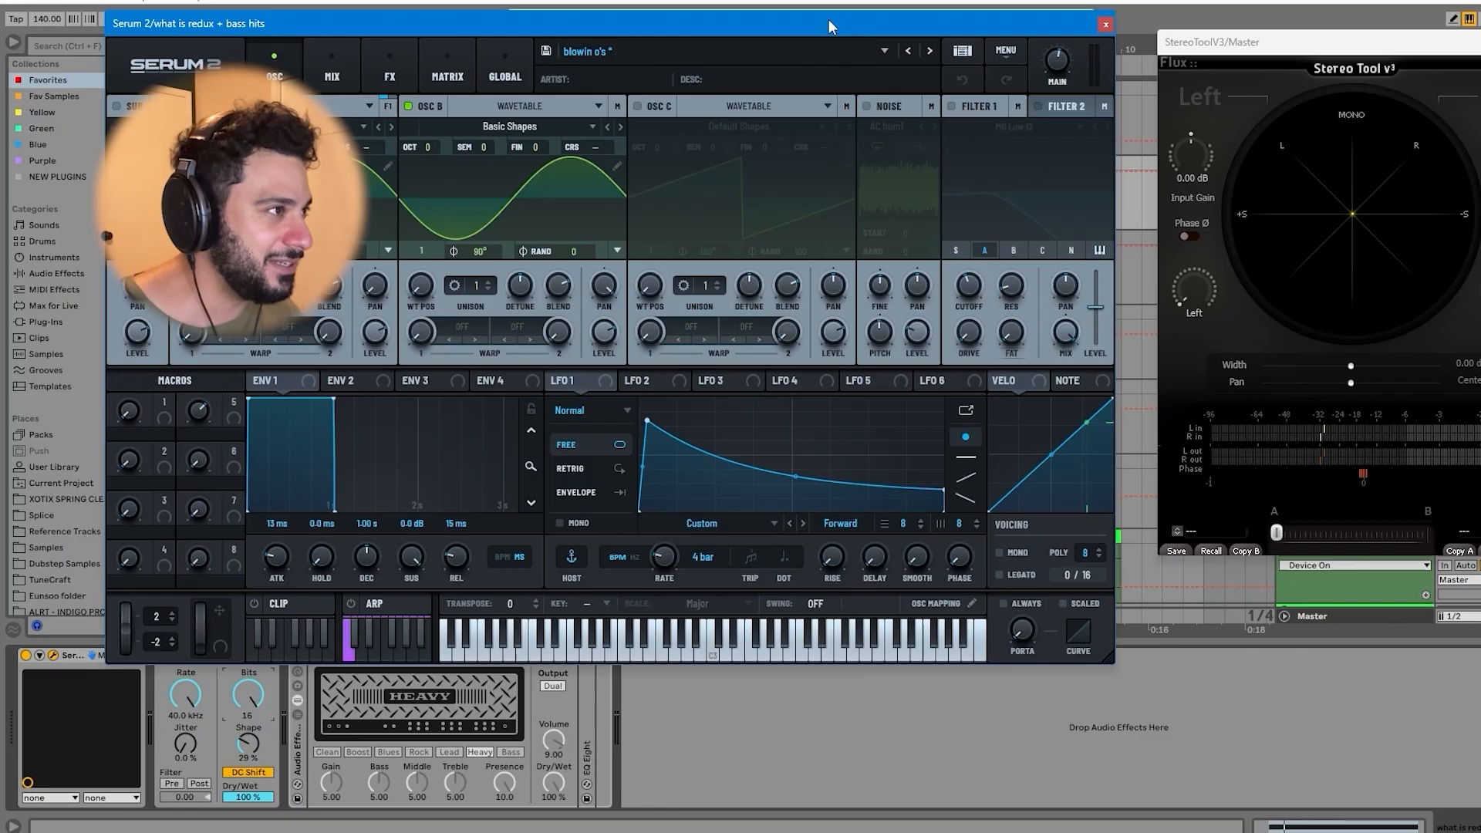
{"action": "left_click", "coordinate": [1105, 24]}
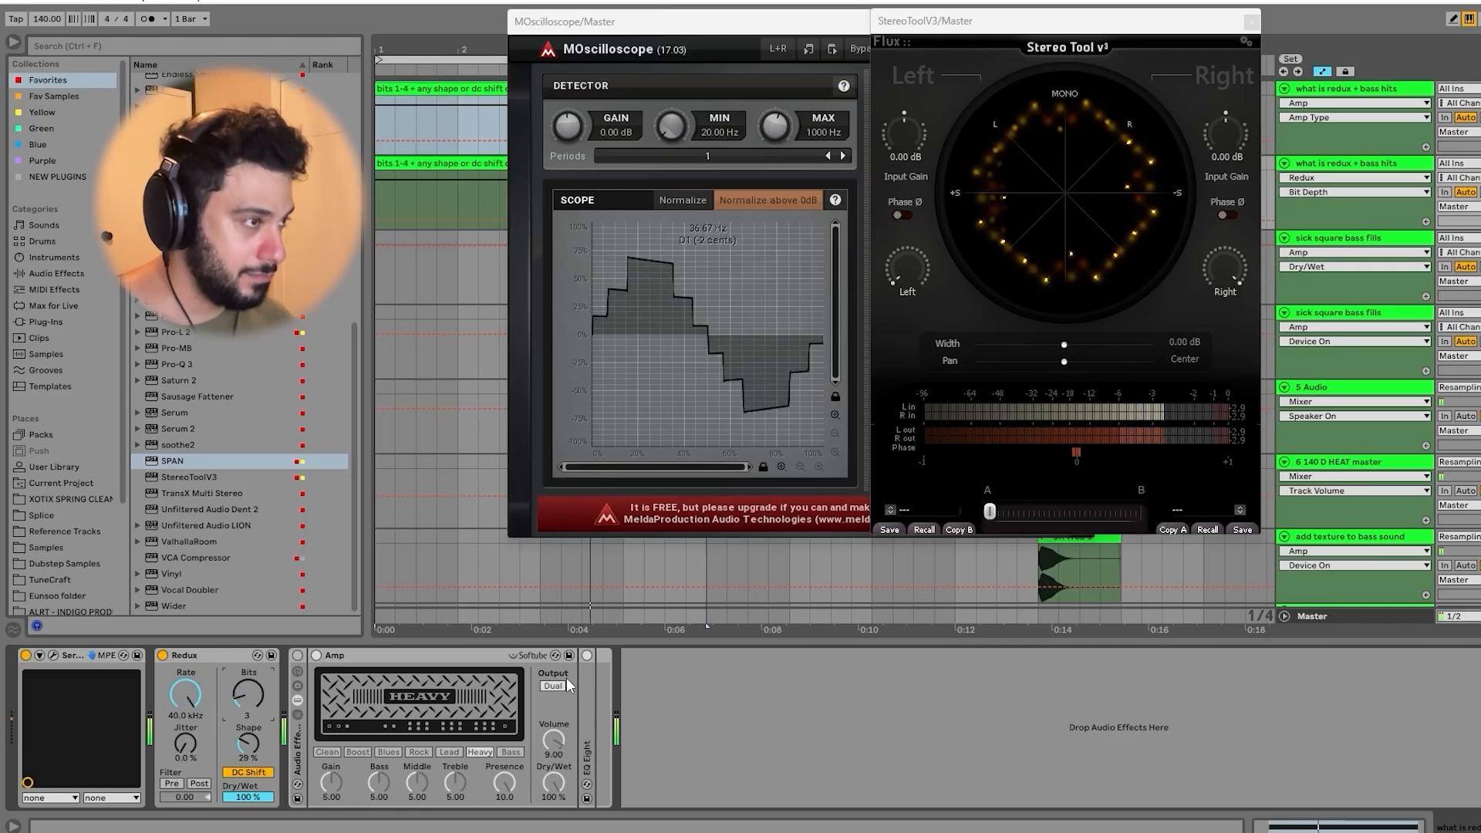
Step: Raise Redux's Shape to 90% at 3 bits and compare the sound with DC Shift off and on
{"action": "left_click_drag", "start_coordinate": [247, 743], "coordinate": [247, 678]}
{"action": "left_click", "coordinate": [253, 773]}
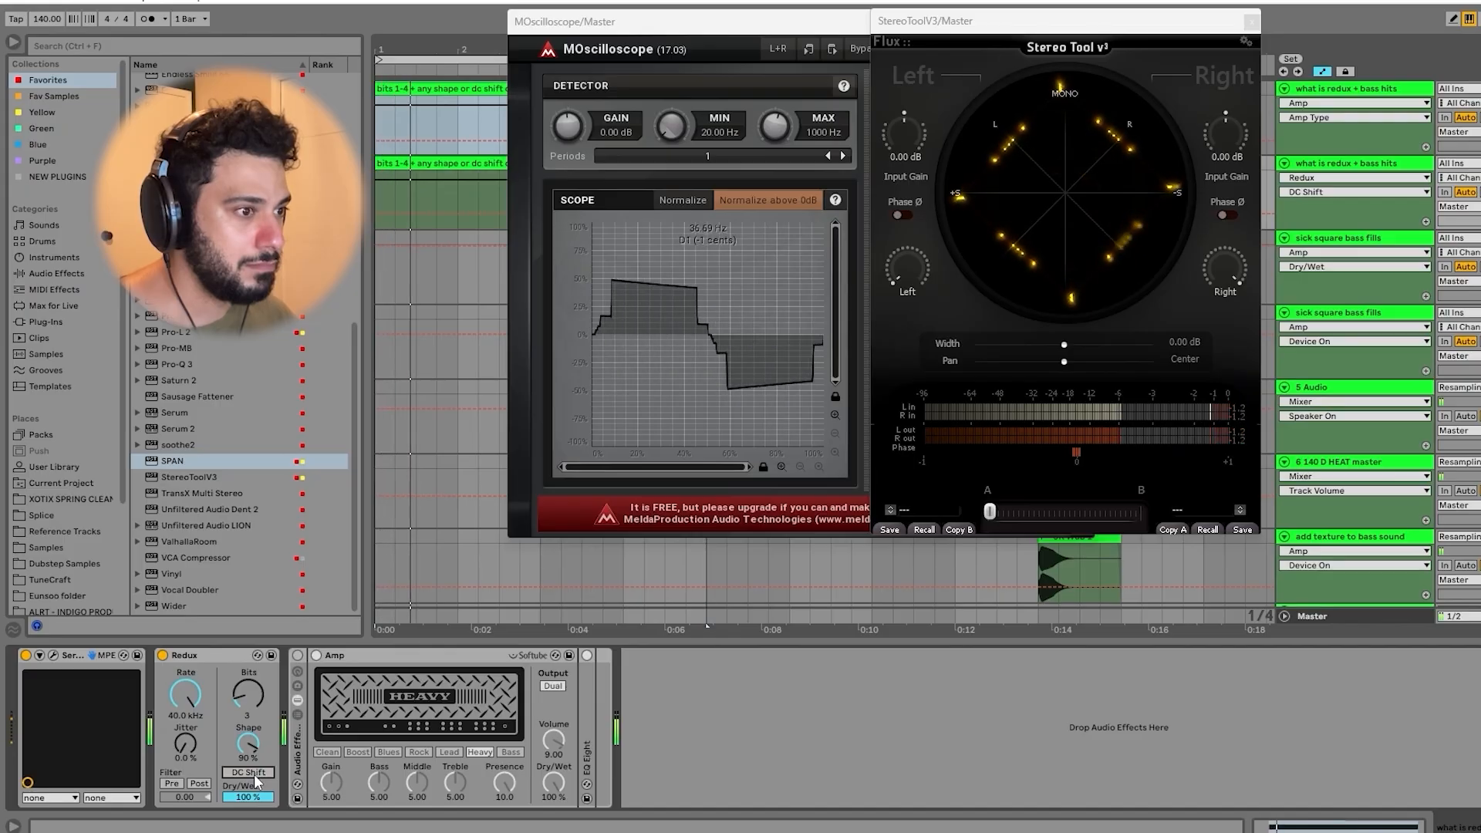
{"action": "left_click", "coordinate": [253, 774]}
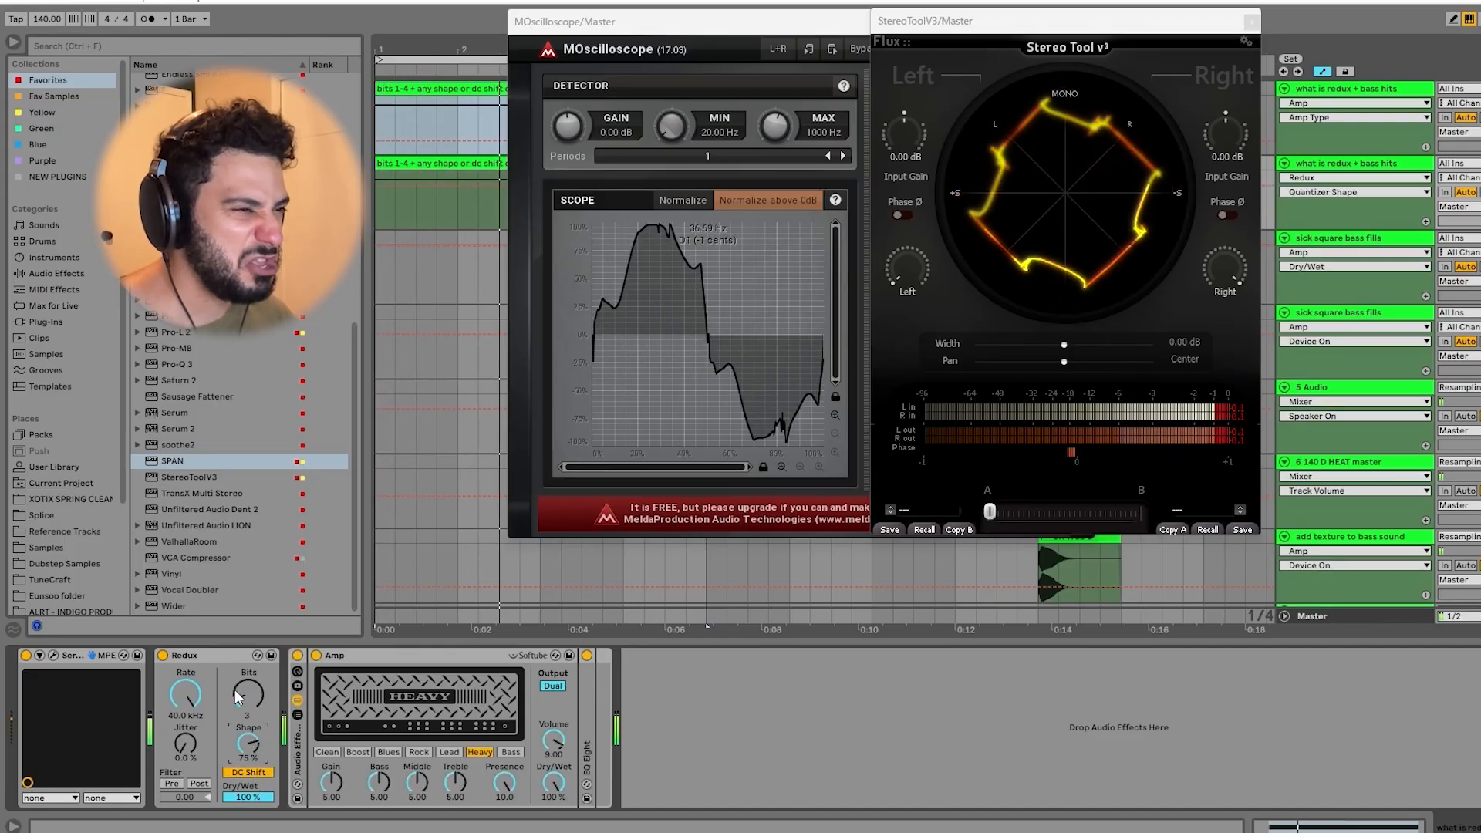
Step: Set Redux to 2 bits with Shape at 0.0%, keeping the Amp's Presence at 10.0
{"action": "left_click_drag", "start_coordinate": [237, 698], "coordinate": [248, 818]}
{"action": "left_click", "coordinate": [263, 773]}
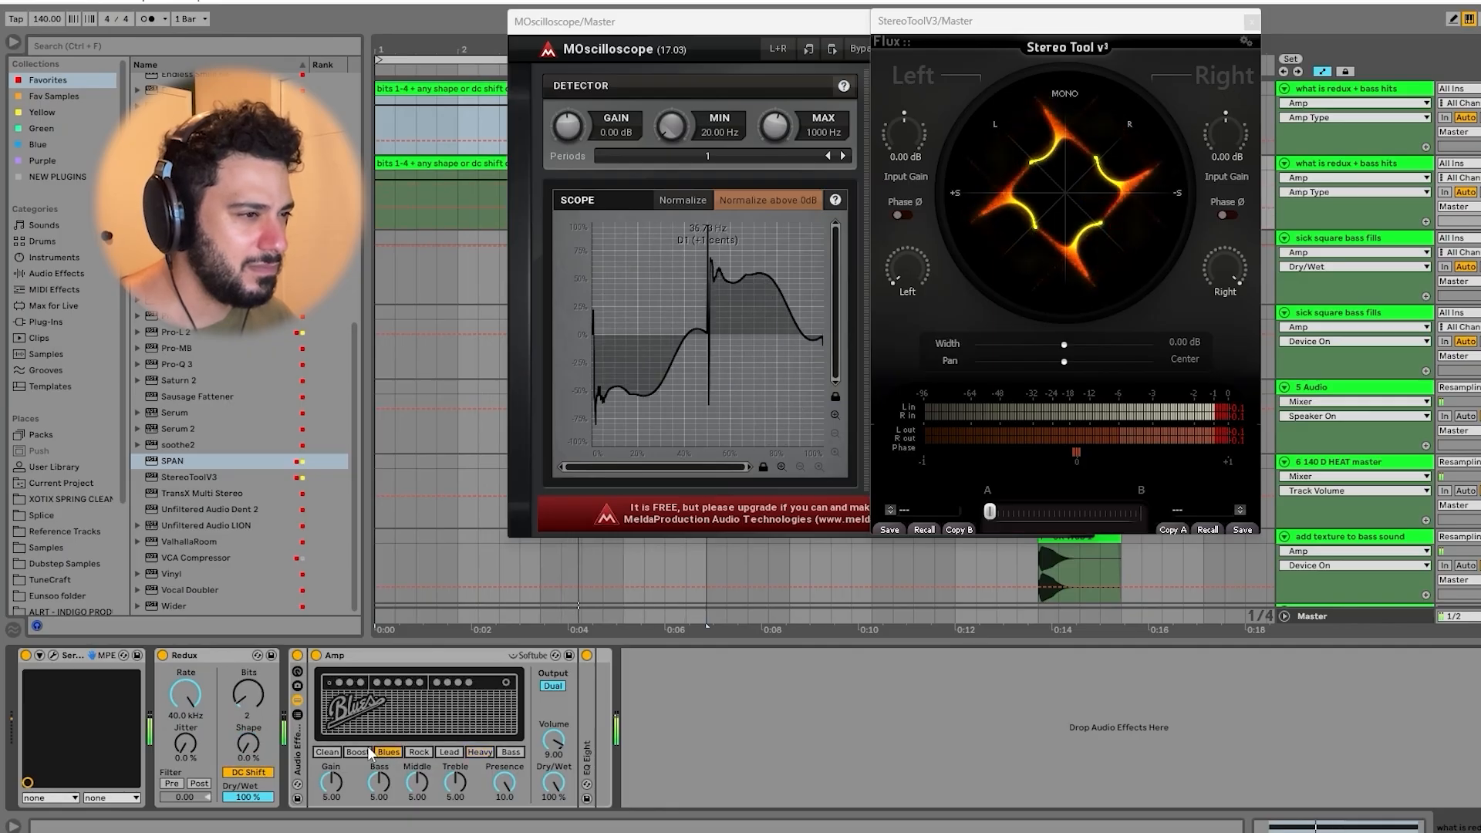
{"action": "mouse_move", "coordinate": [504, 782]}
{"action": "left_mouse_down"}
{"action": "mouse_move", "coordinate": [505, 809]}
{"action": "mouse_move", "coordinate": [504, 775]}
{"action": "left_mouse_up"}
Step: Audition the Boost, Rock, Lead and Bass amp models, returning to Heavy
{"action": "left_click", "coordinate": [357, 752]}
{"action": "left_click", "coordinate": [418, 753]}
{"action": "left_click", "coordinate": [450, 752]}
{"action": "left_click", "coordinate": [510, 752]}
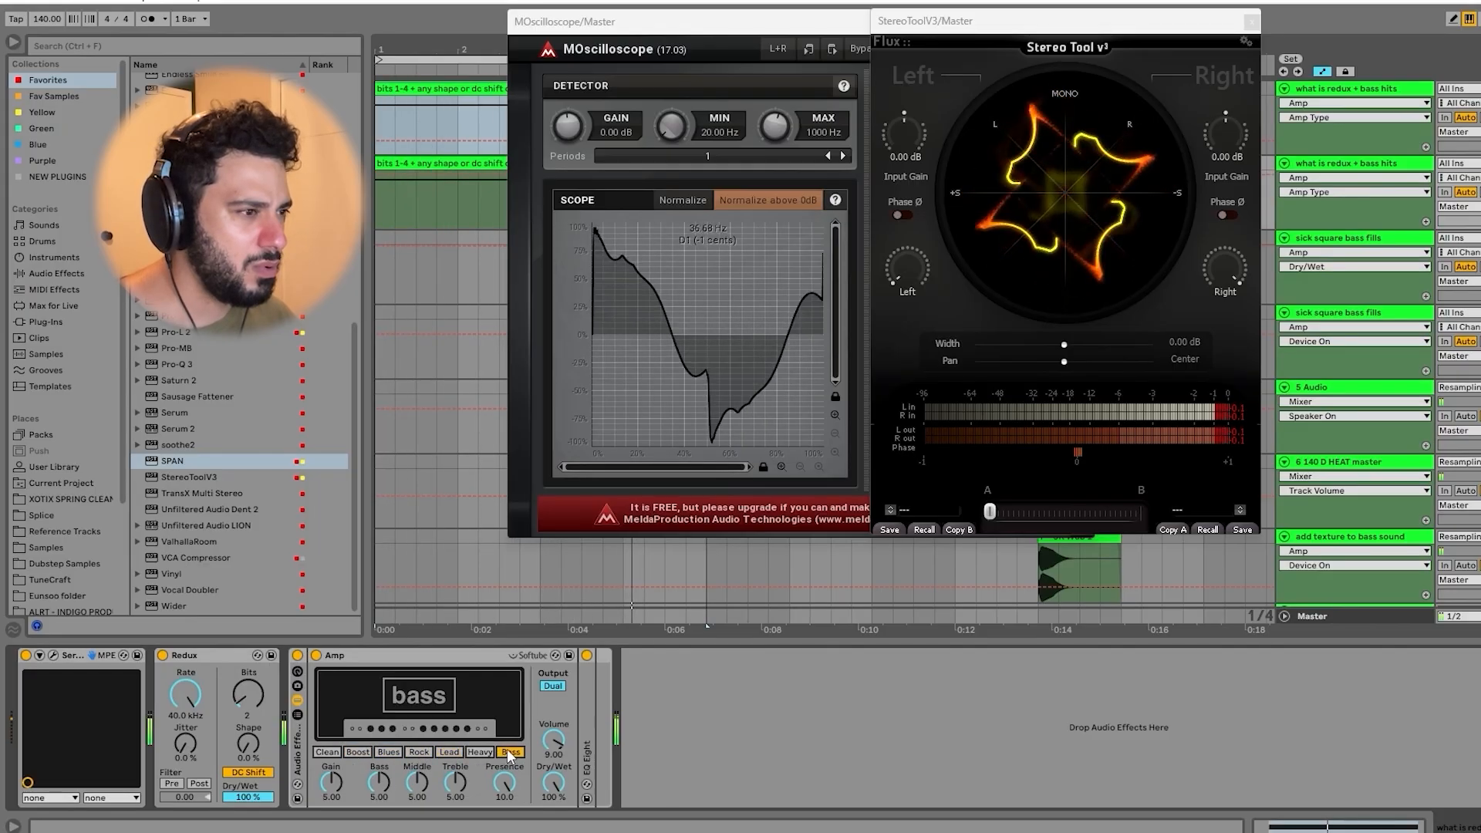
{"action": "left_click", "coordinate": [479, 752]}
Step: Set Redux to 3 bits and audition the Blues, Boost and Rock amp models, settling on Blues
{"action": "left_click", "coordinate": [246, 698]}
{"action": "scroll", "coordinate": [245, 697], "scroll_direction": "up", "scroll_amount": 1}
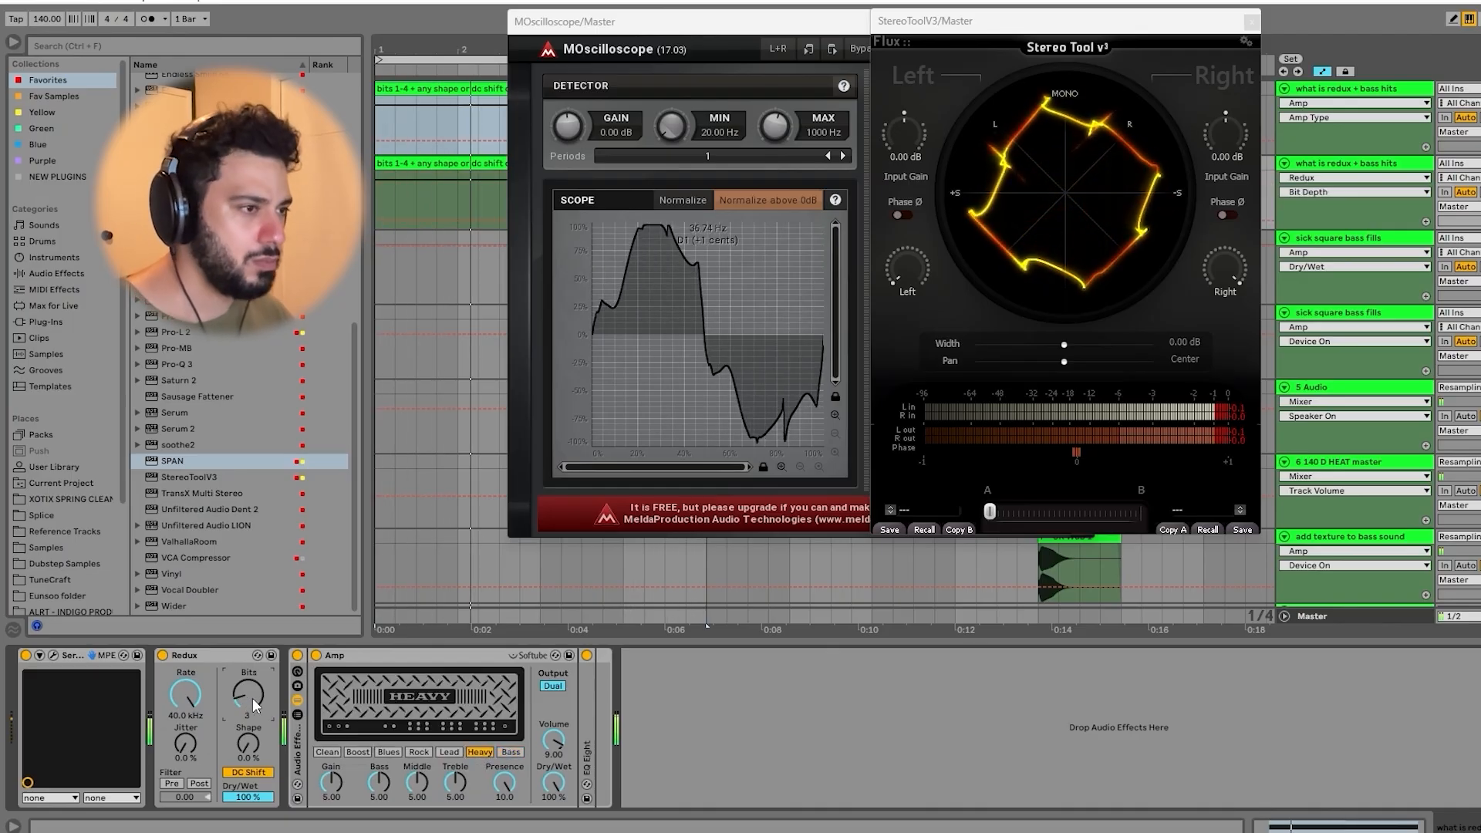
{"action": "left_click", "coordinate": [388, 752]}
{"action": "left_click", "coordinate": [357, 752]}
{"action": "left_click", "coordinate": [418, 752]}
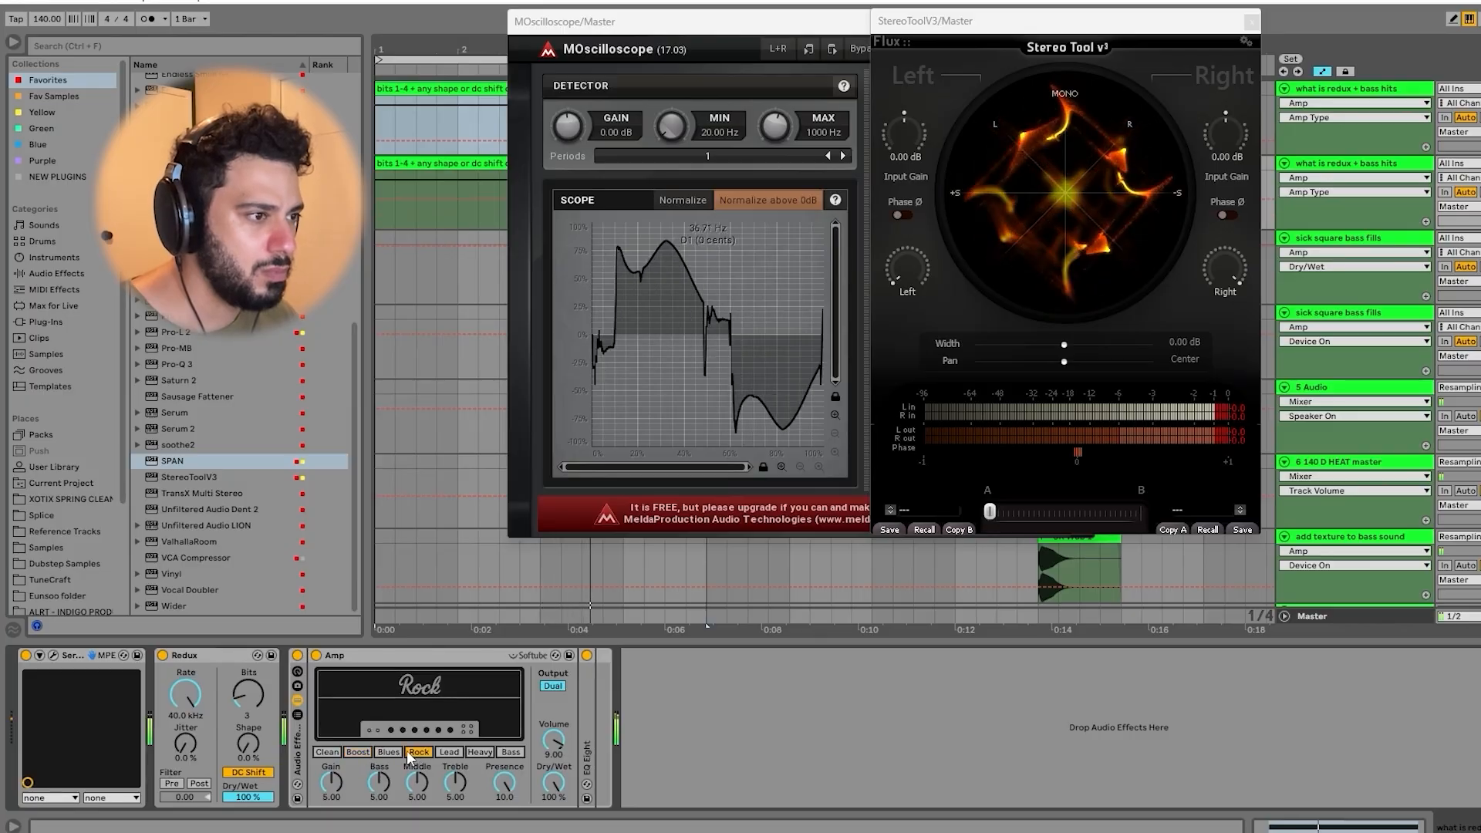
{"action": "left_click", "coordinate": [388, 752]}
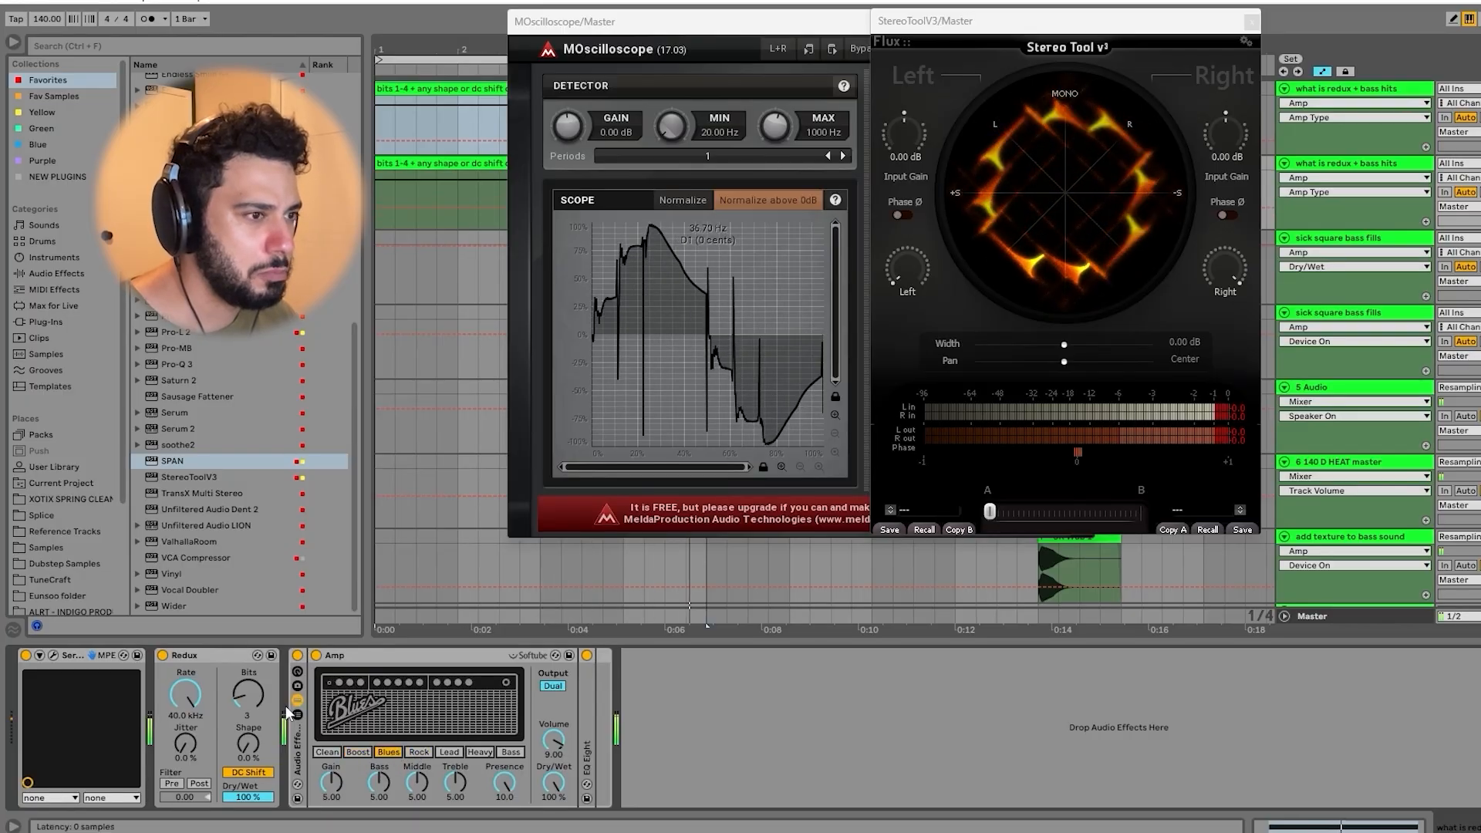
Step: Set Redux to 7 bits with Shape at 18% and audition the Bass and Lead amp models
{"action": "left_click_drag", "start_coordinate": [248, 743], "coordinate": [247, 699]}
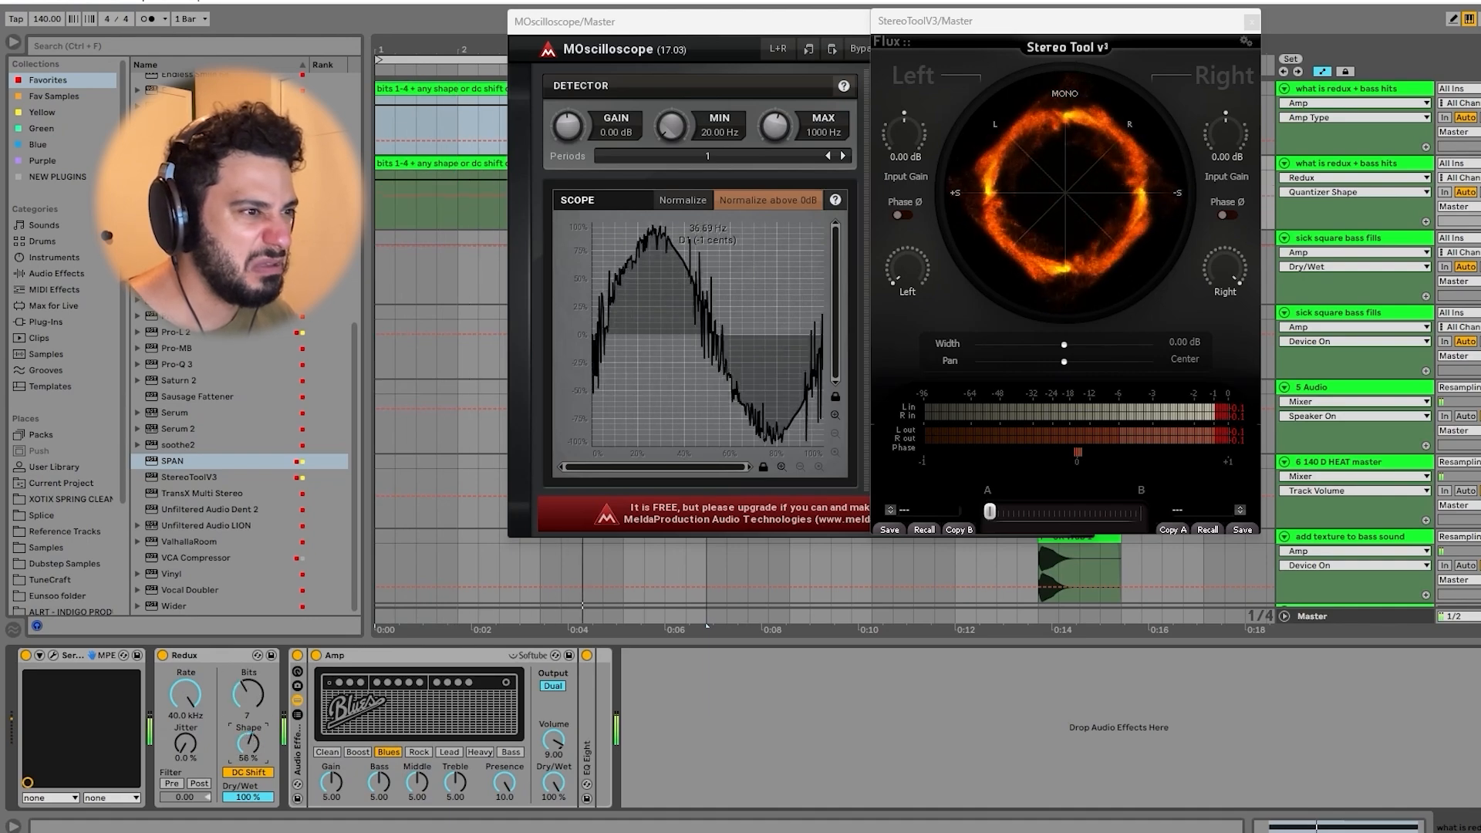
{"action": "left_click_drag", "start_coordinate": [247, 743], "coordinate": [247, 757]}
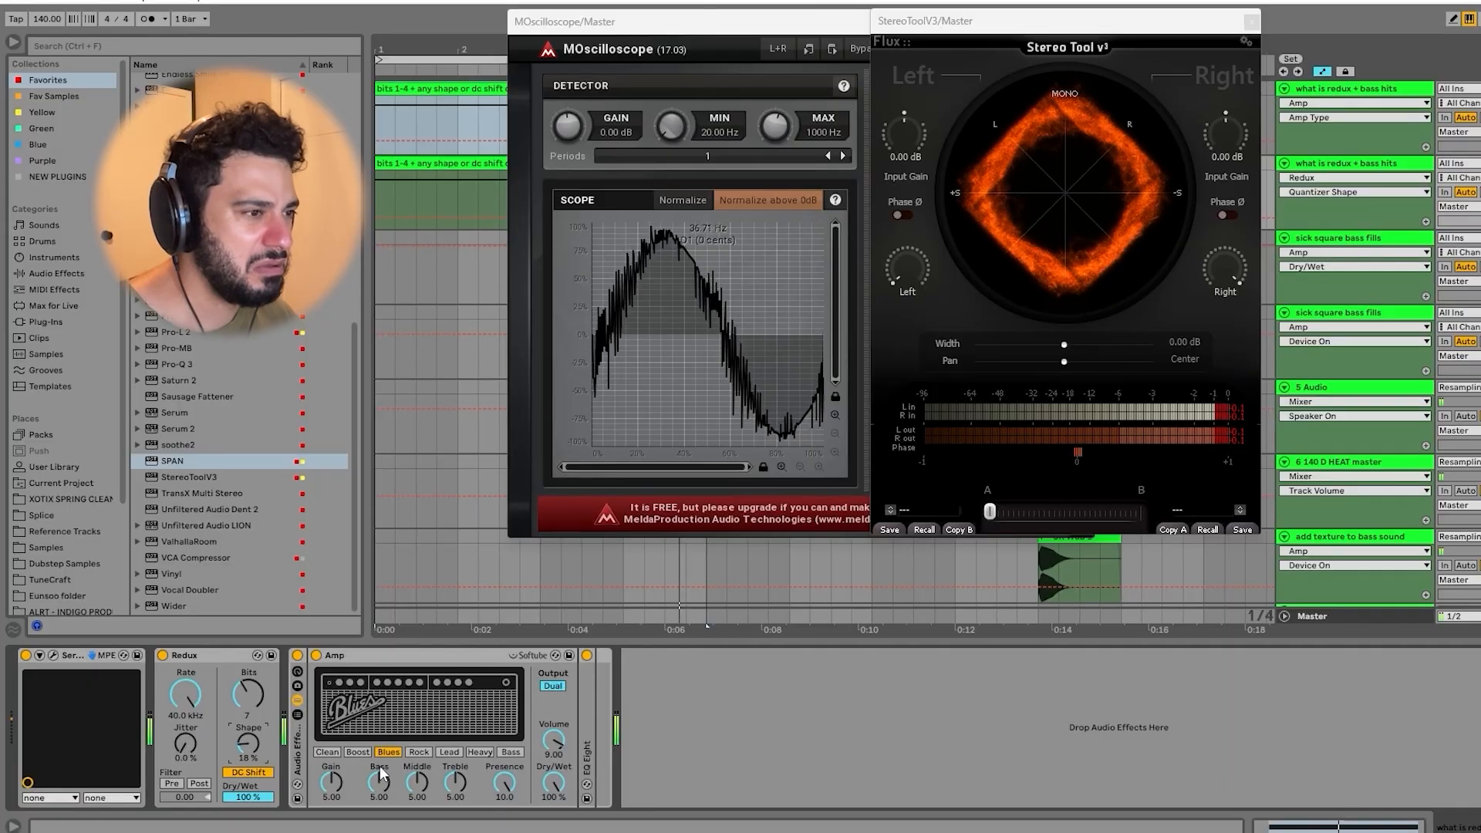
{"action": "left_click", "coordinate": [511, 752]}
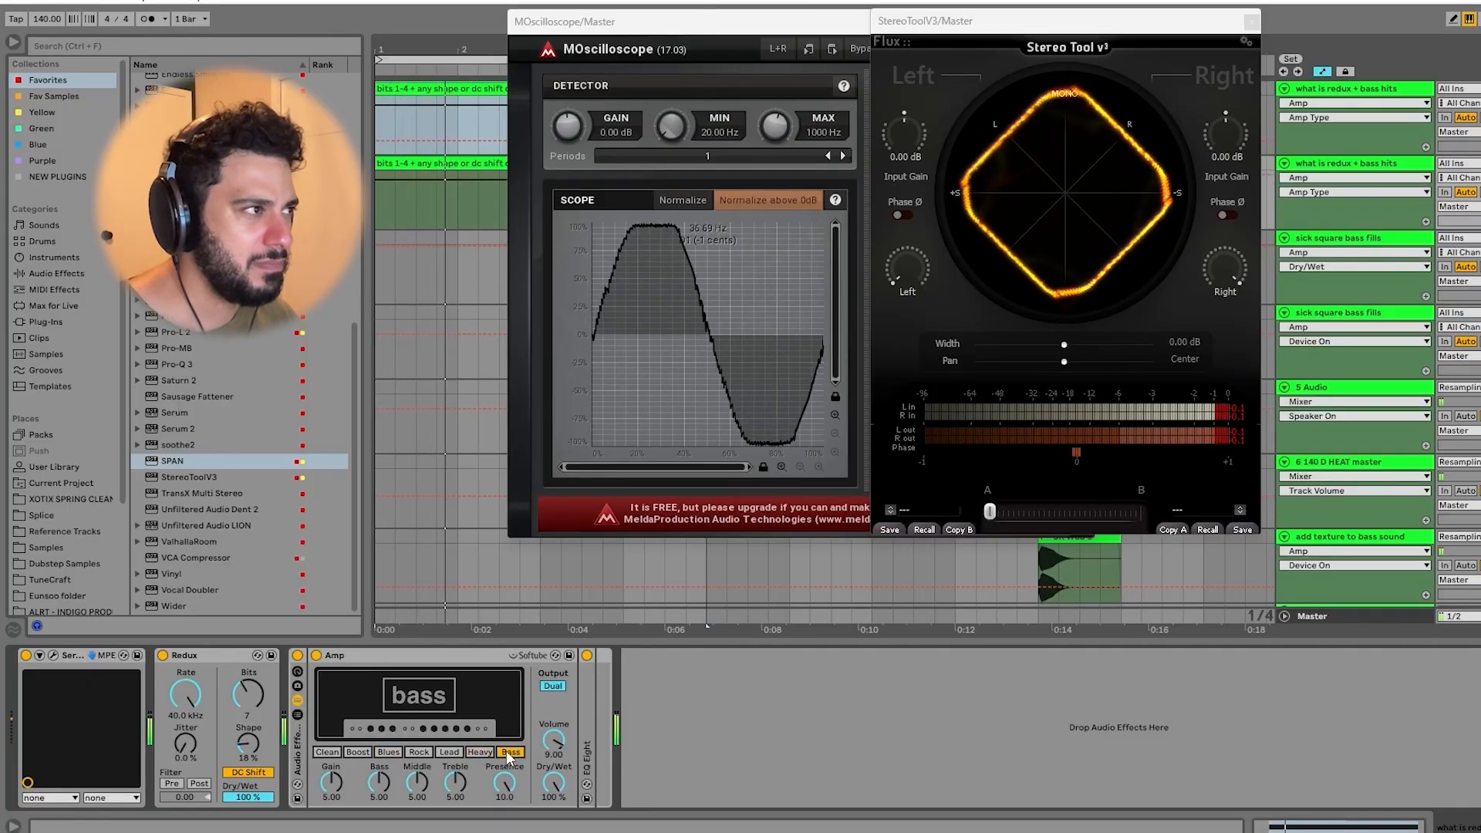
{"action": "left_click", "coordinate": [449, 752]}
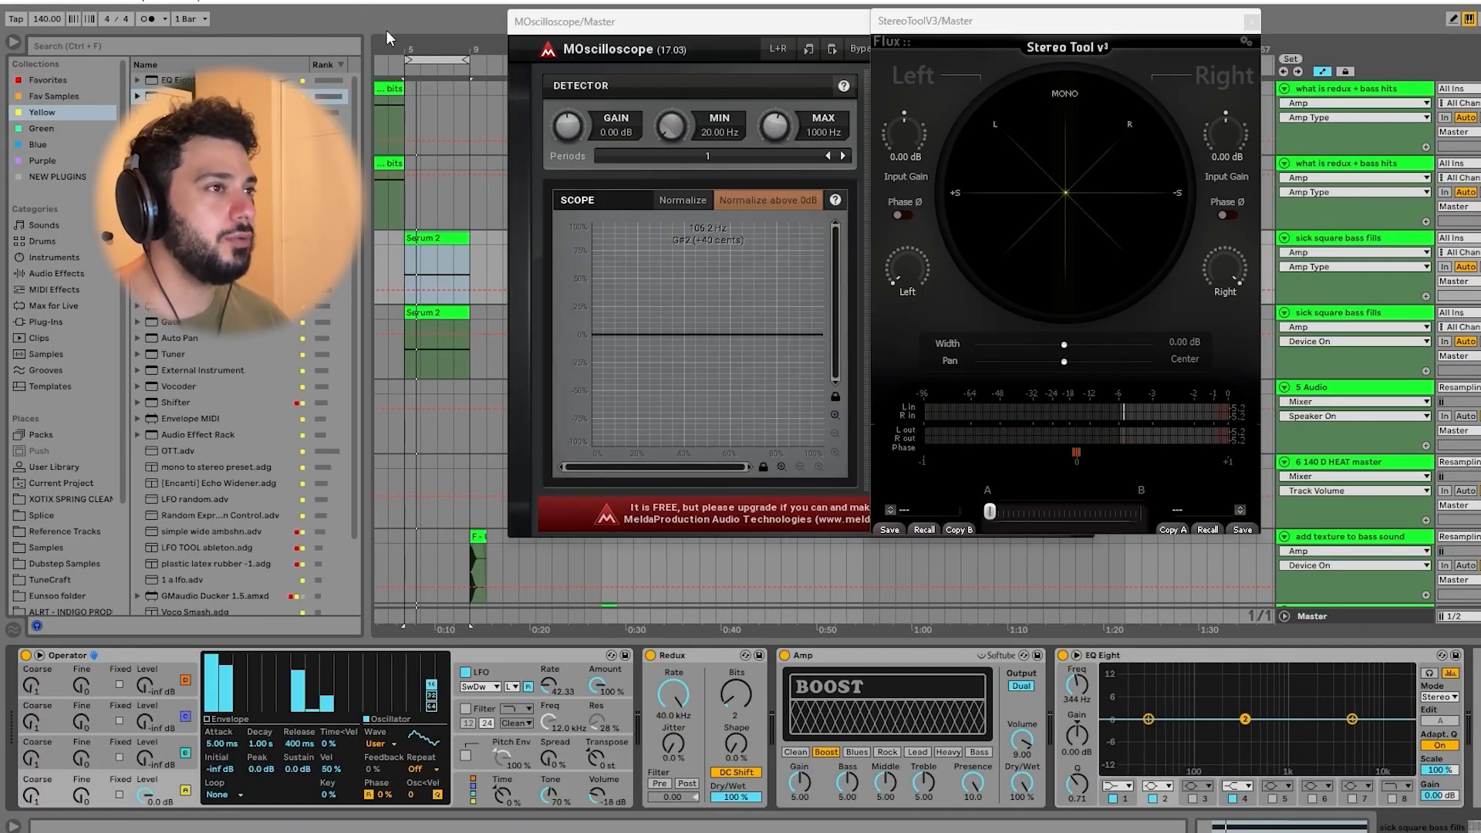
Step: Open the MIDI clip on the first "what is redux + bass hits" track and select its D0 note for playback
{"action": "left_click_drag", "start_coordinate": [380, 53], "coordinate": [465, 60]}
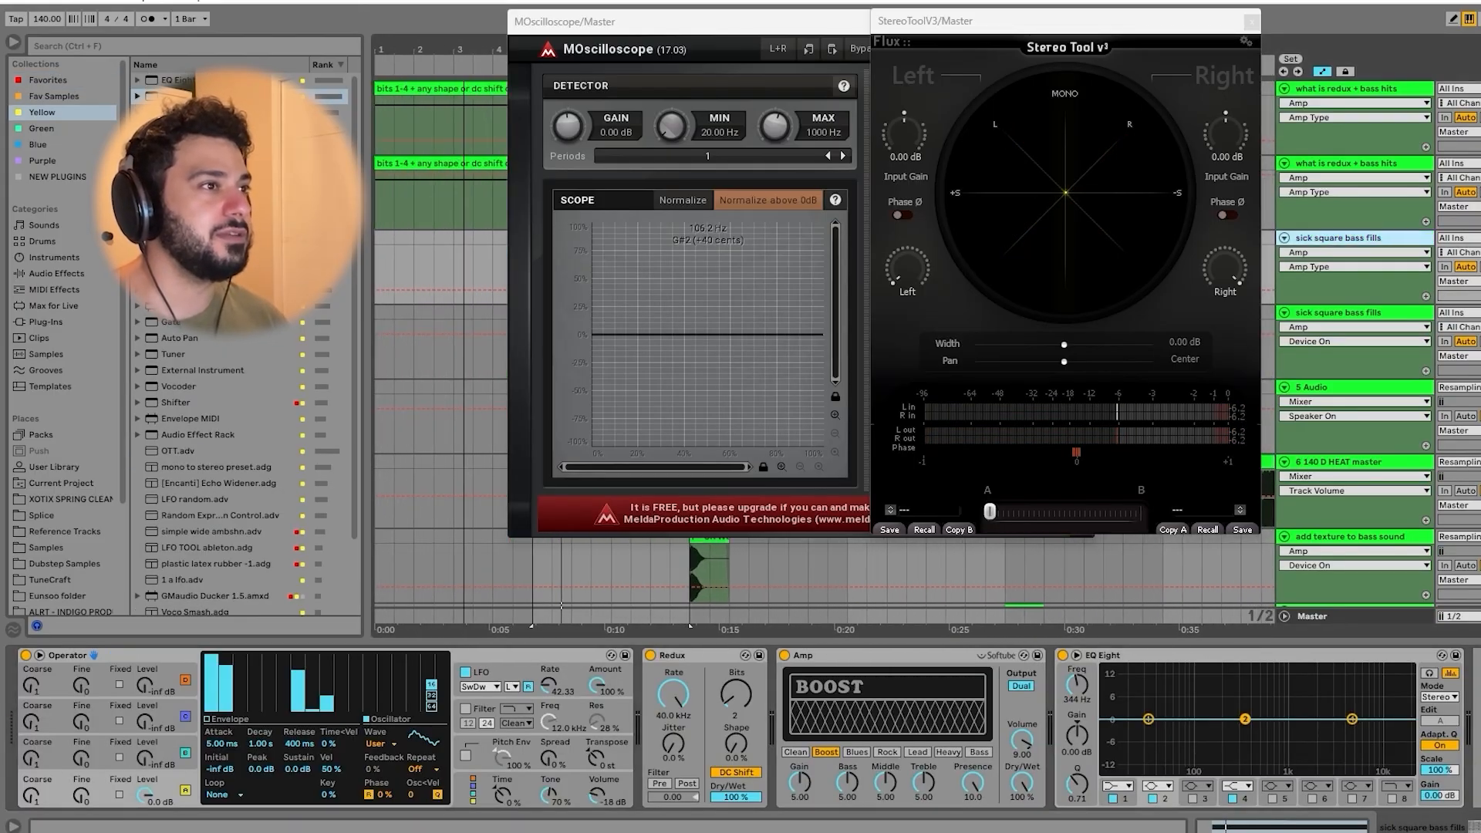
{"action": "double_click", "coordinate": [460, 85]}
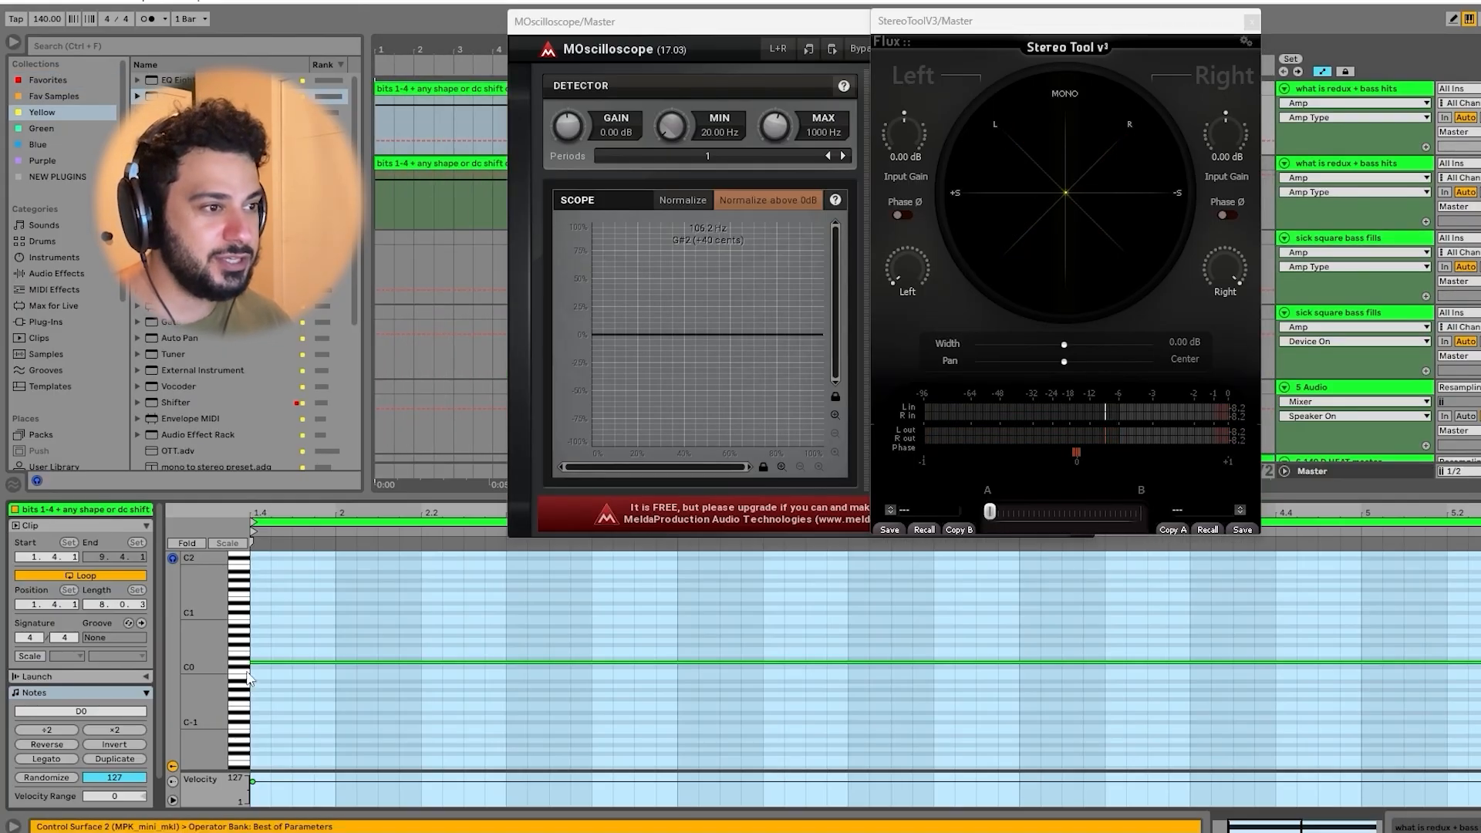
{"action": "left_click_drag", "start_coordinate": [202, 664], "coordinate": [259, 664]}
{"action": "left_click", "coordinate": [292, 654]}
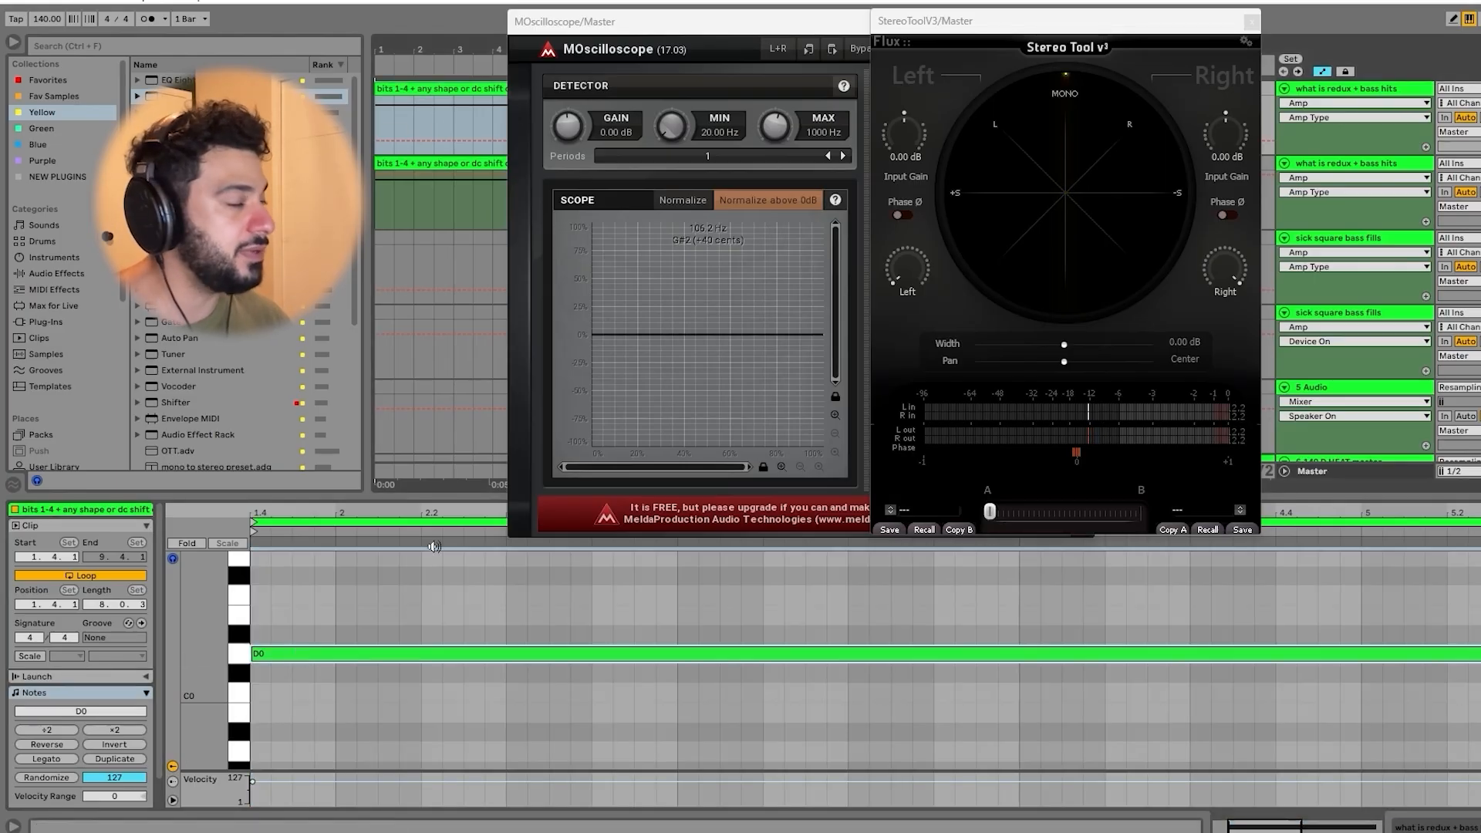
{"action": "left_click", "coordinate": [286, 651]}
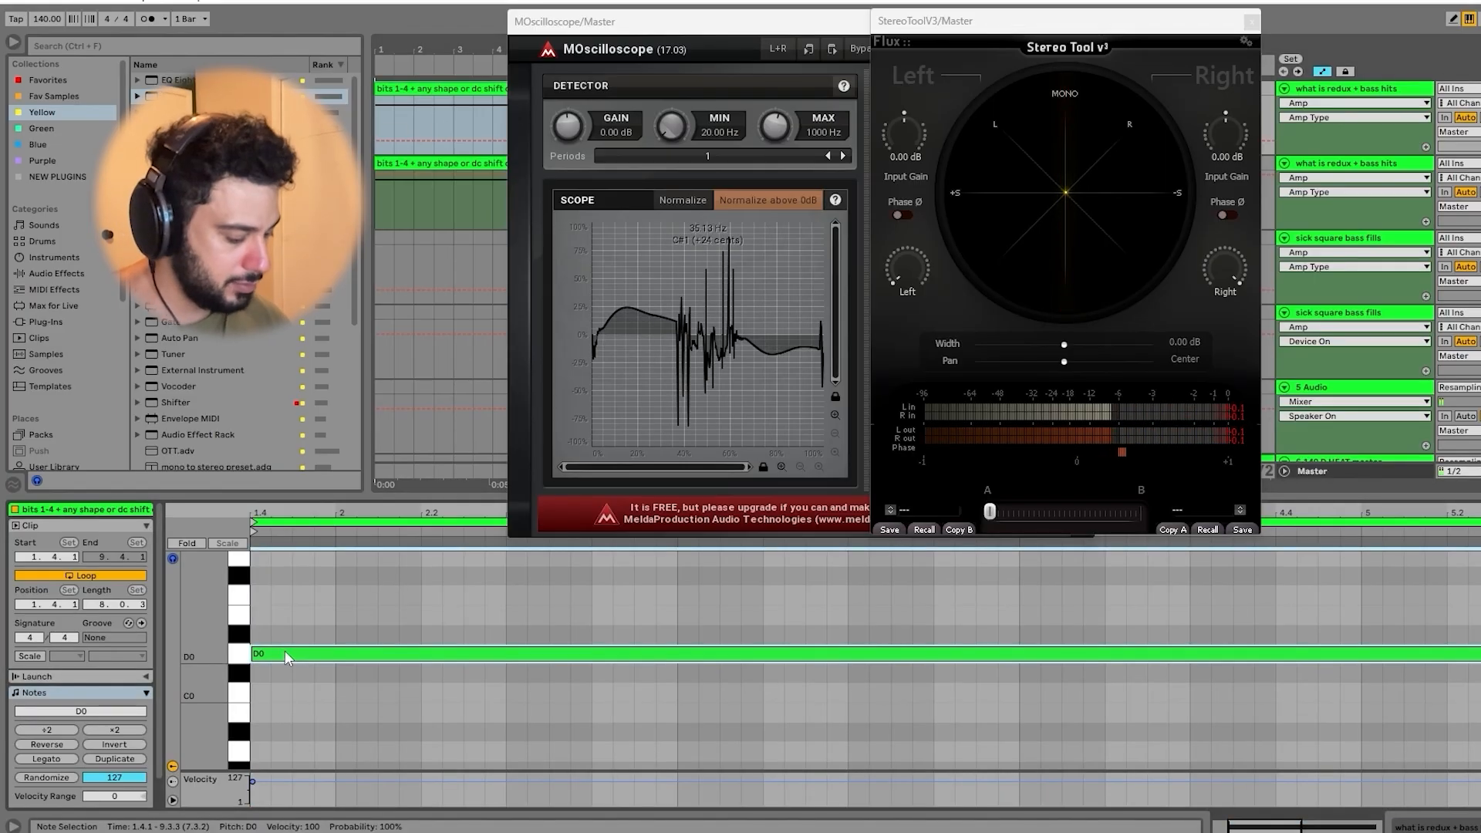
Step: Bypass the Audio Effect Rack holding the Boost amp and clear every Operator partial except the first
{"action": "key", "text": "shift+Tab"}
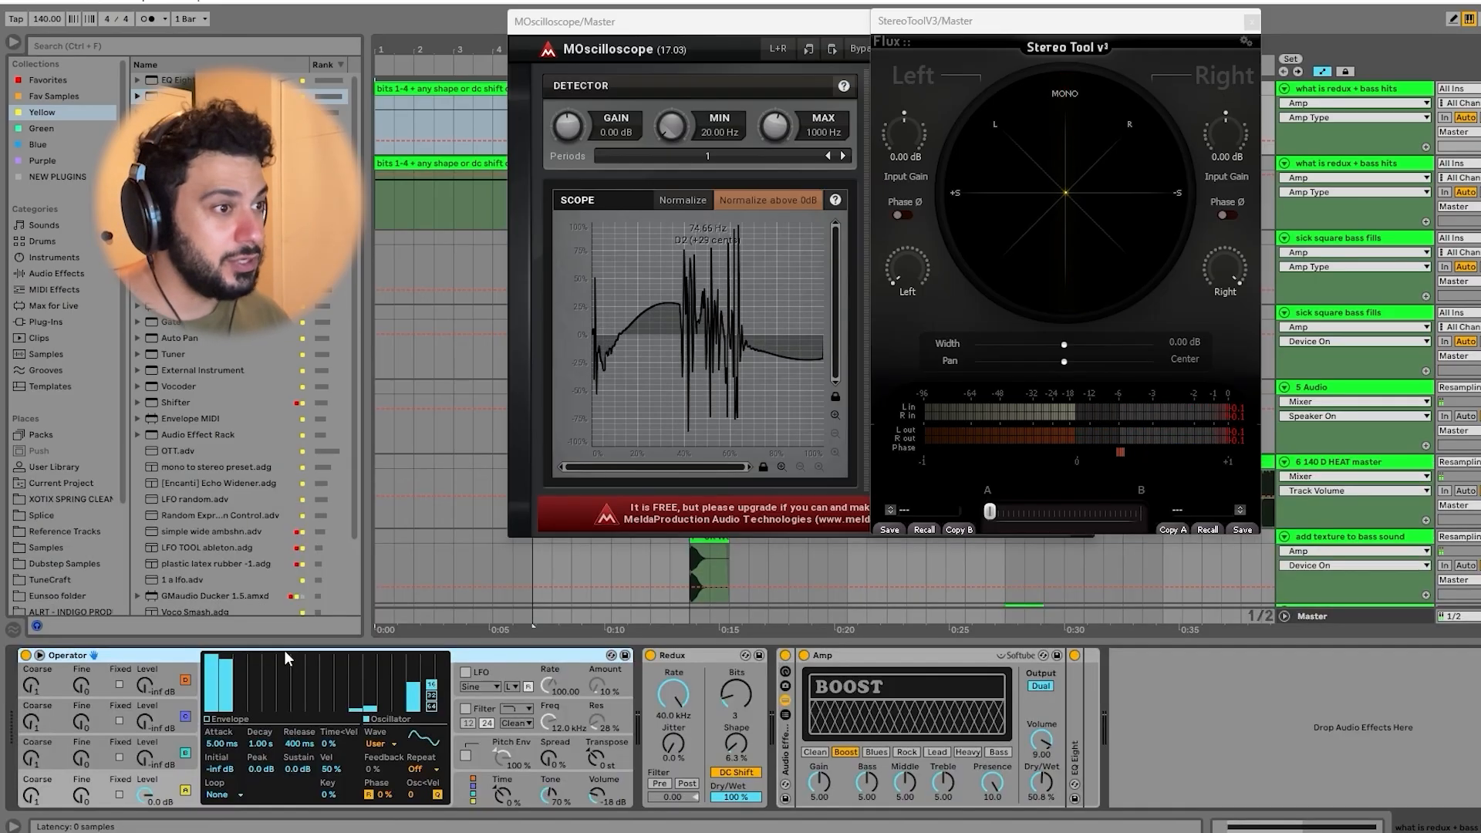
{"action": "left_click", "coordinate": [785, 655]}
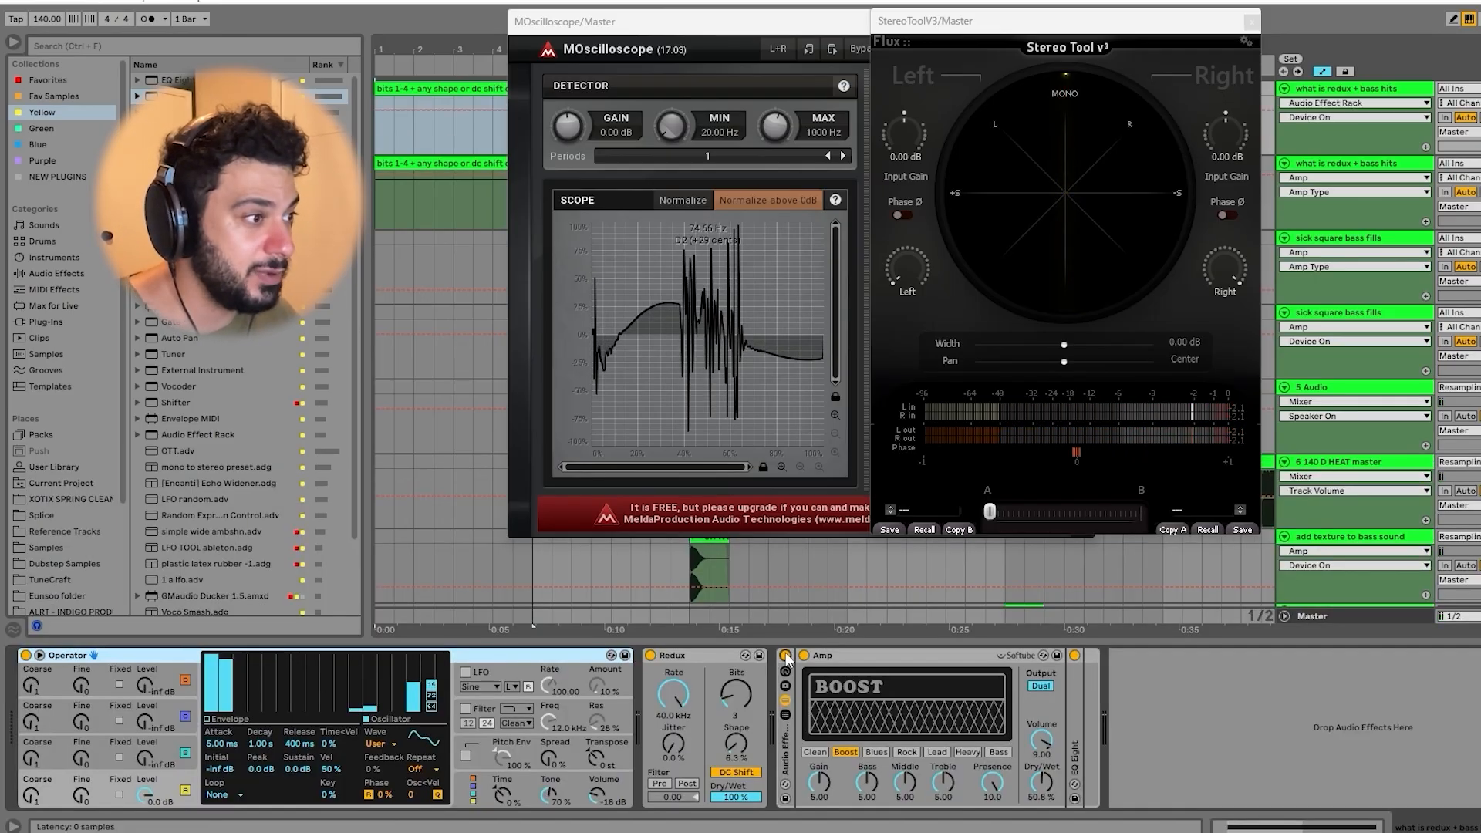
{"action": "left_click", "coordinate": [785, 655]}
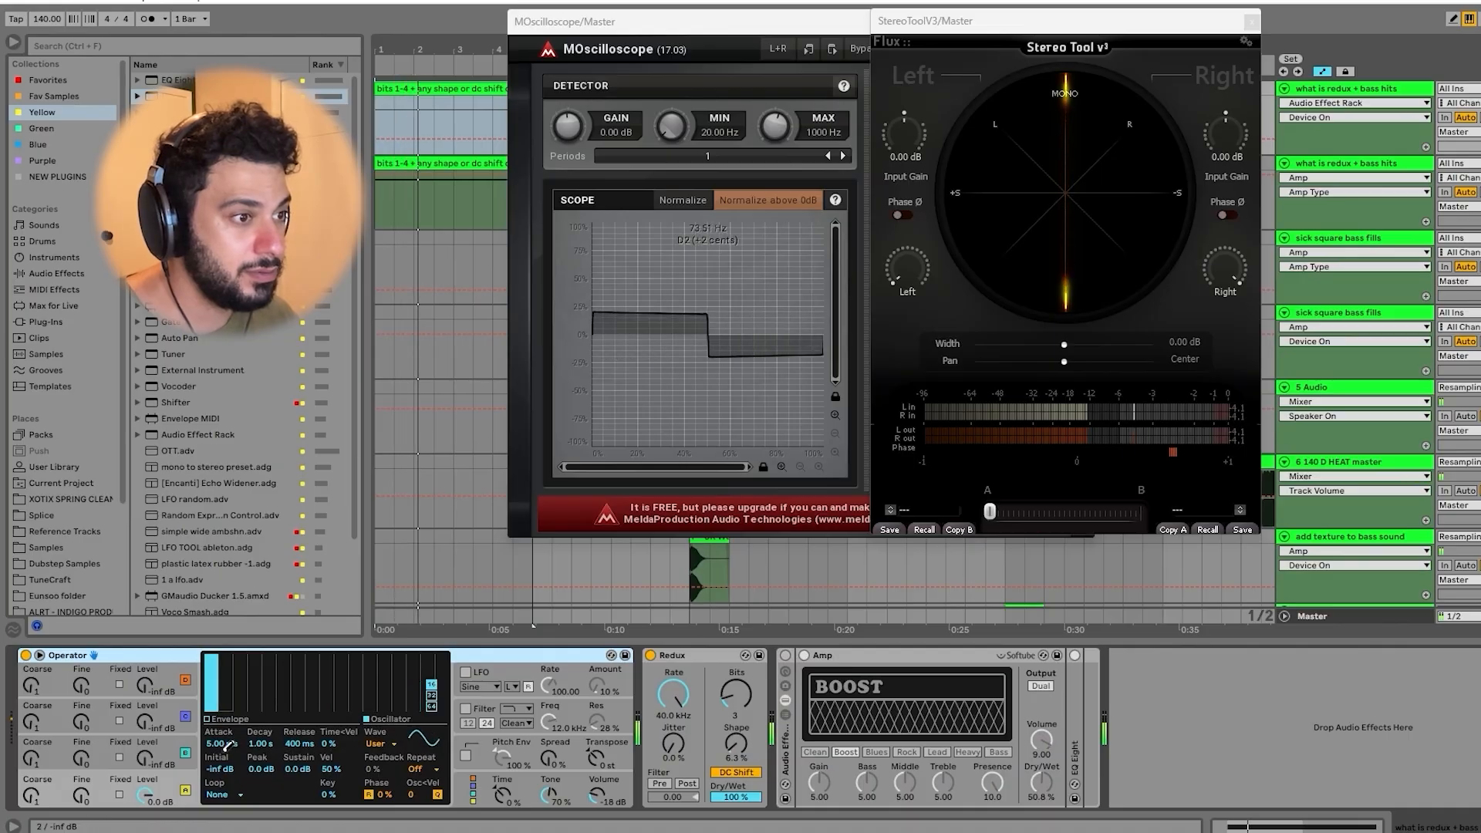
Step: Audition the clip's sustained note in different octaves, including D1, D-1 and D2, with the amp rack bypassed
{"action": "key", "text": "shift+Tab"}
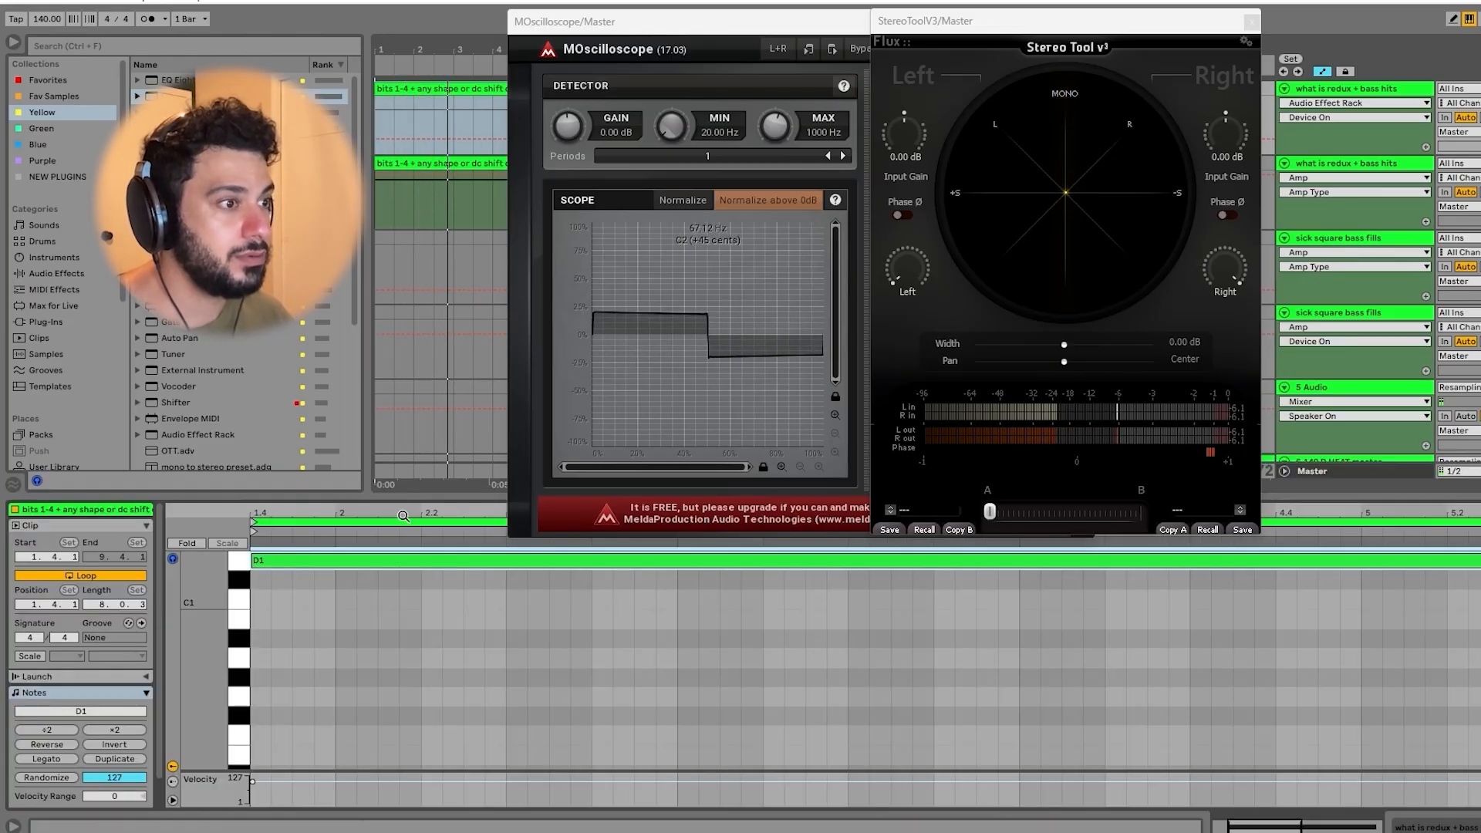
{"action": "key", "text": "shift+Down"}
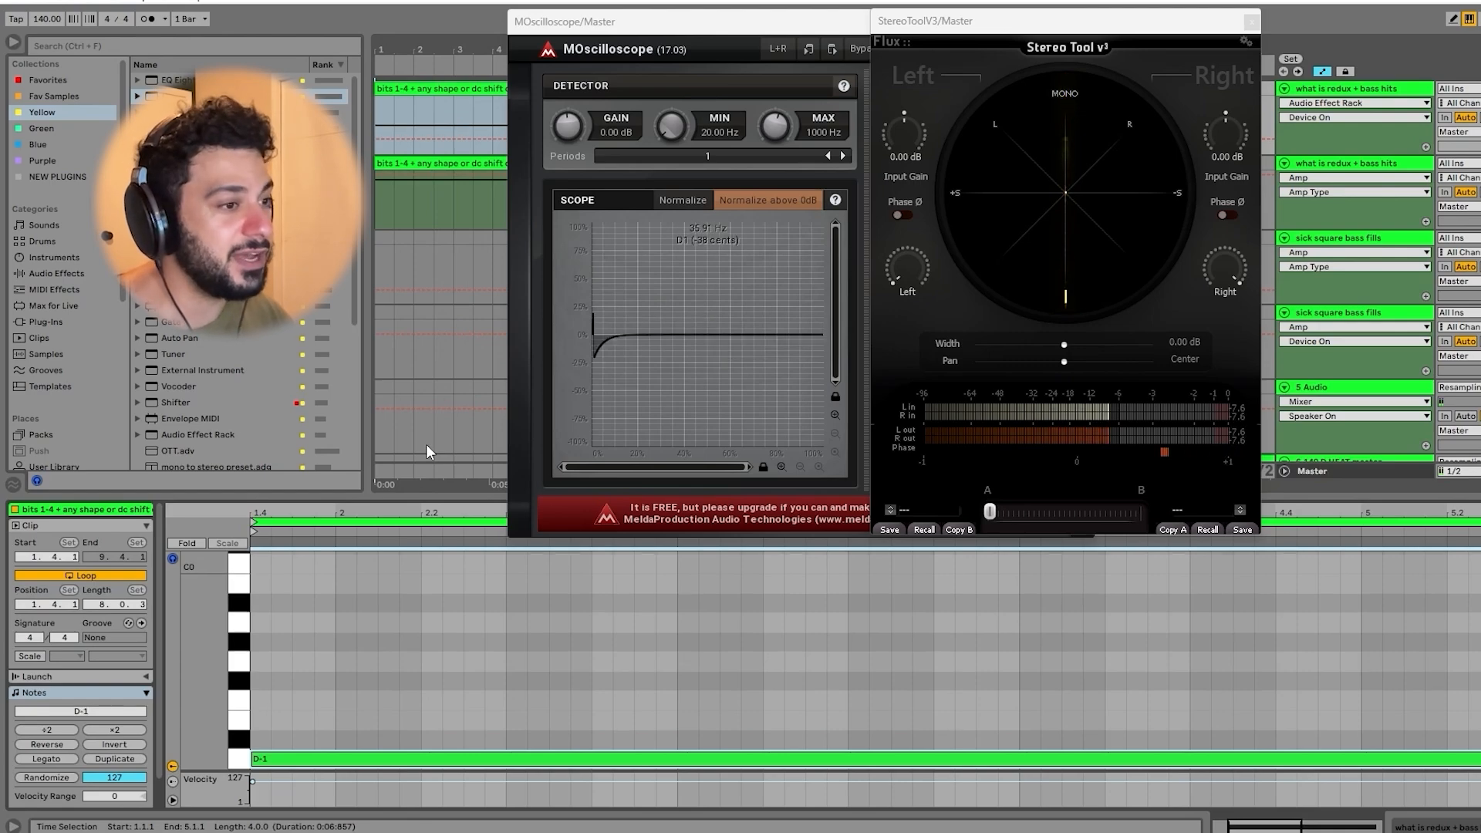
{"action": "key", "text": "shift+Up"}
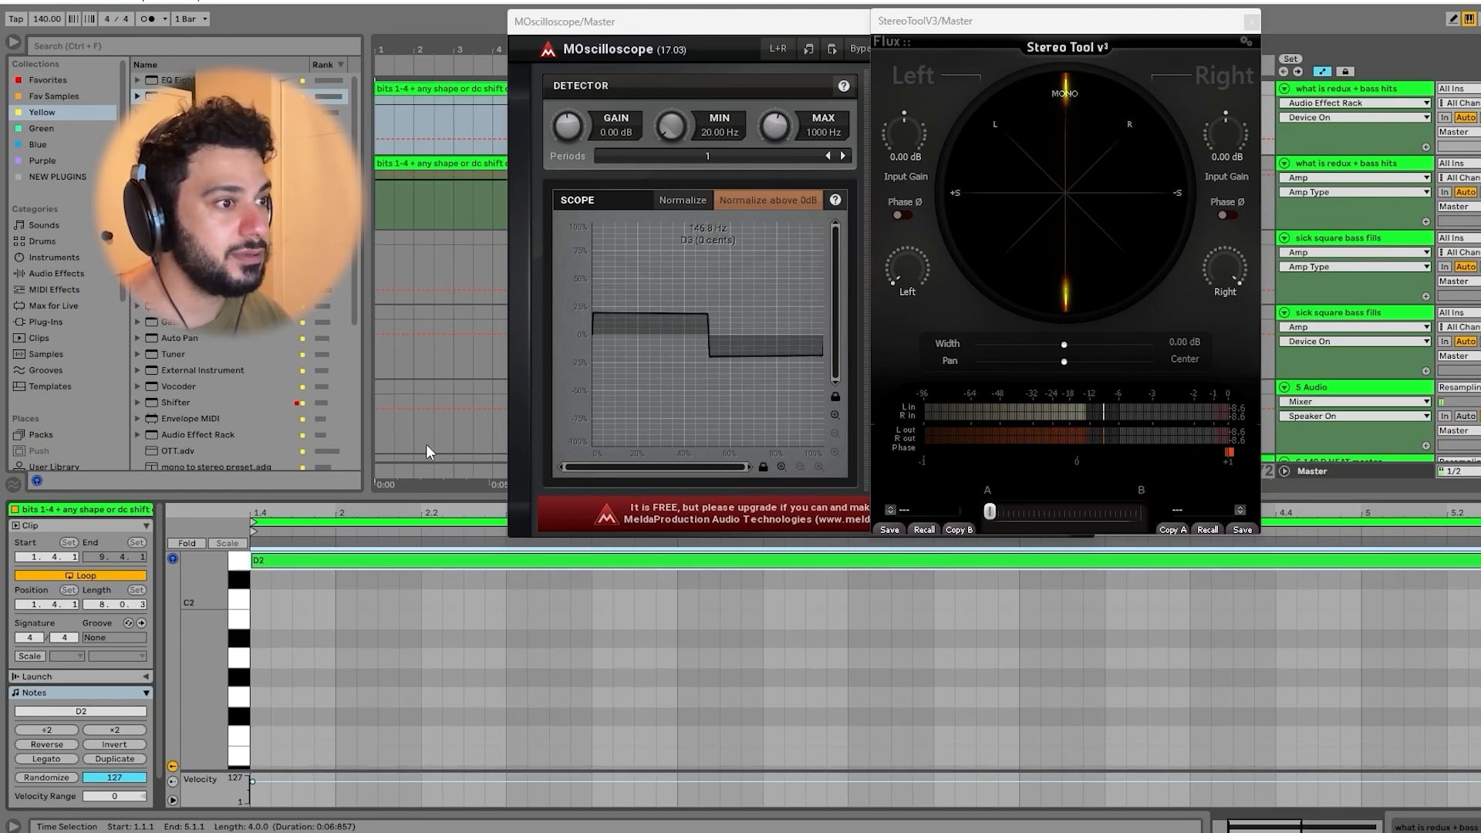
{"action": "key", "text": "shift+Down"}
{"action": "key", "text": "shift+Tab"}
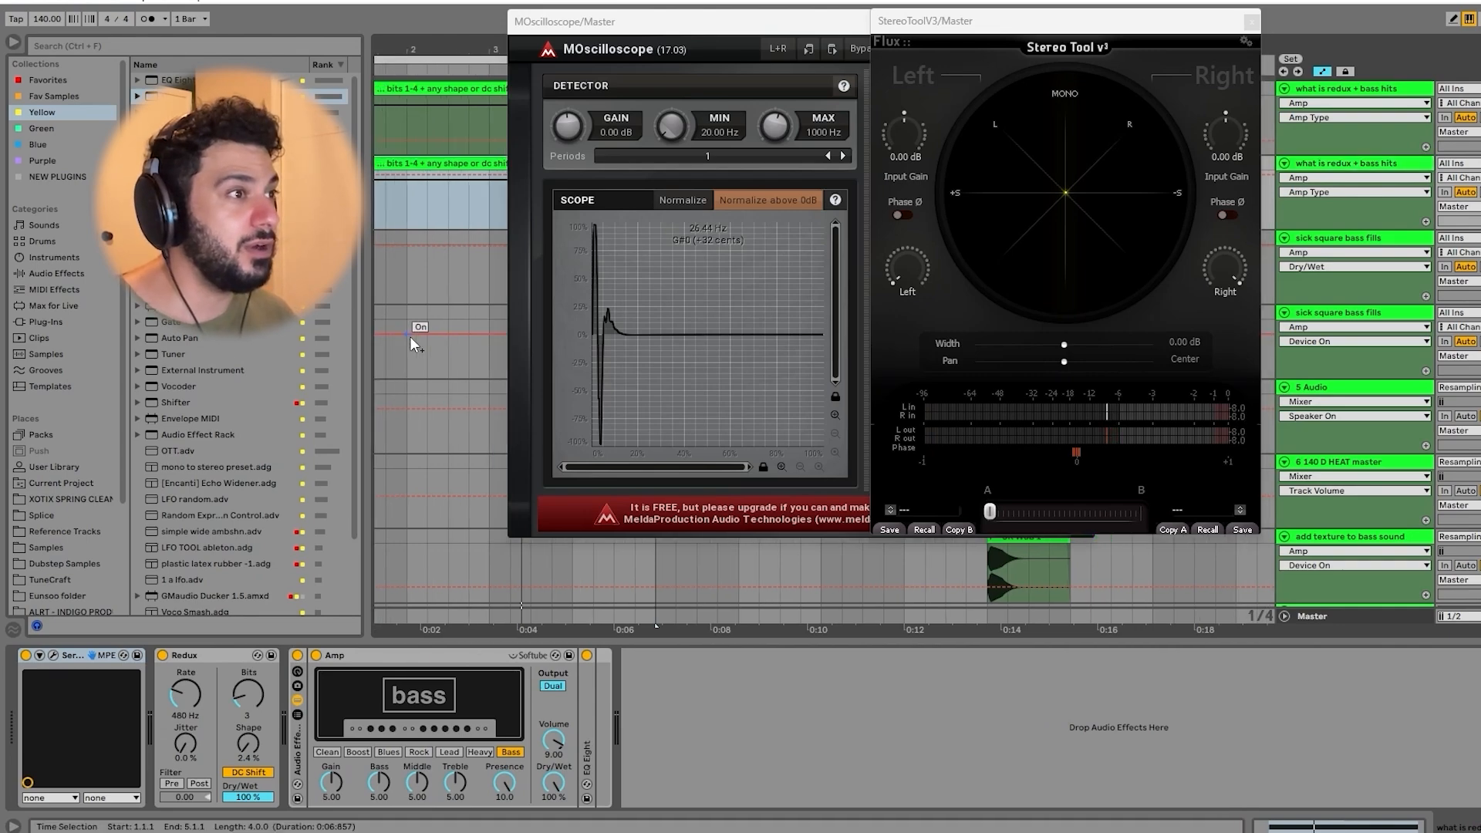
Step: Play the first "sick square bass fills" clip and clear Operator's upper partials
{"action": "scroll", "coordinate": [410, 336], "scroll_direction": "right", "scroll_amount": 3}
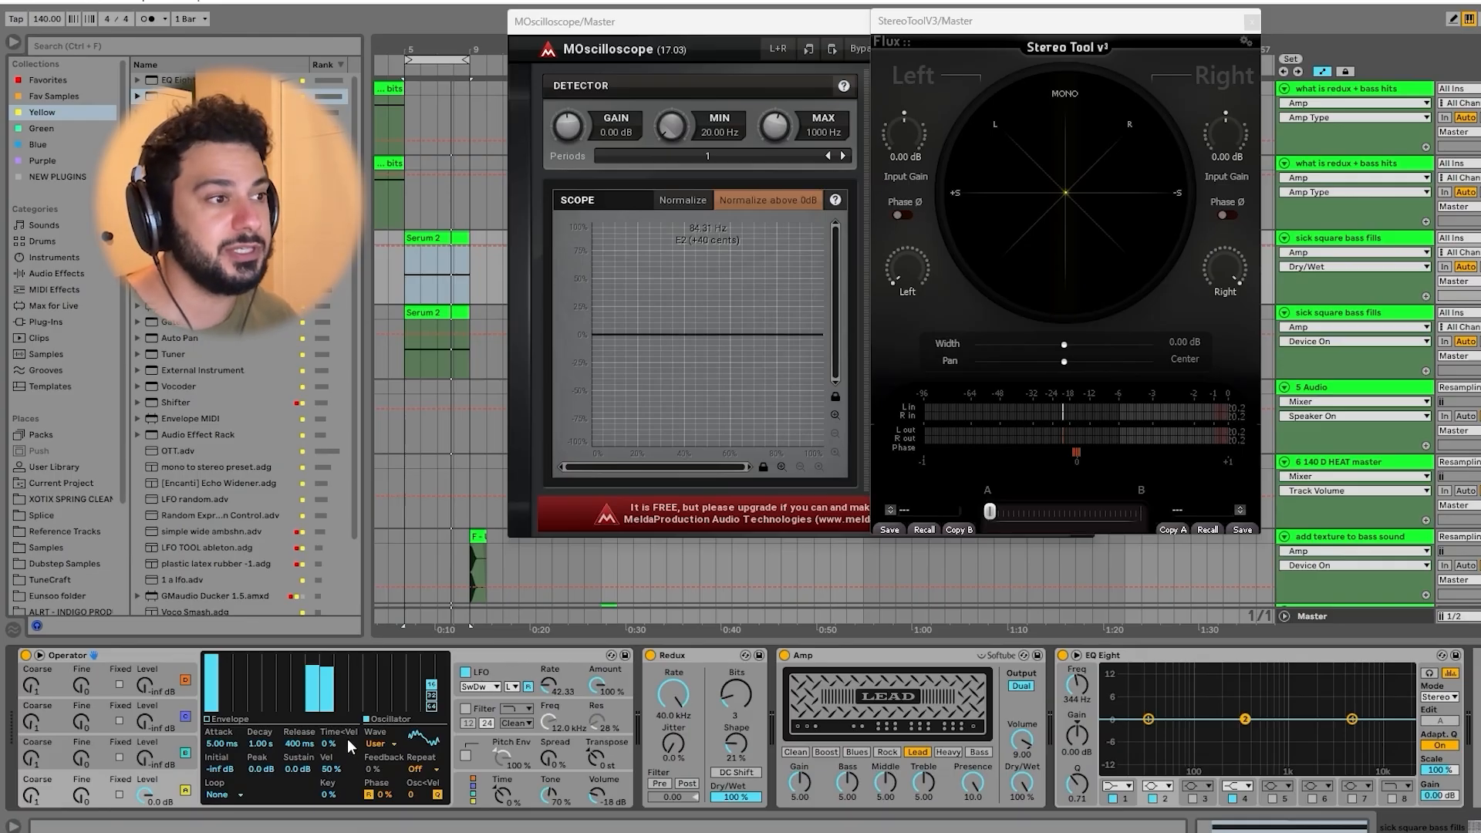
{"action": "key", "text": "space"}
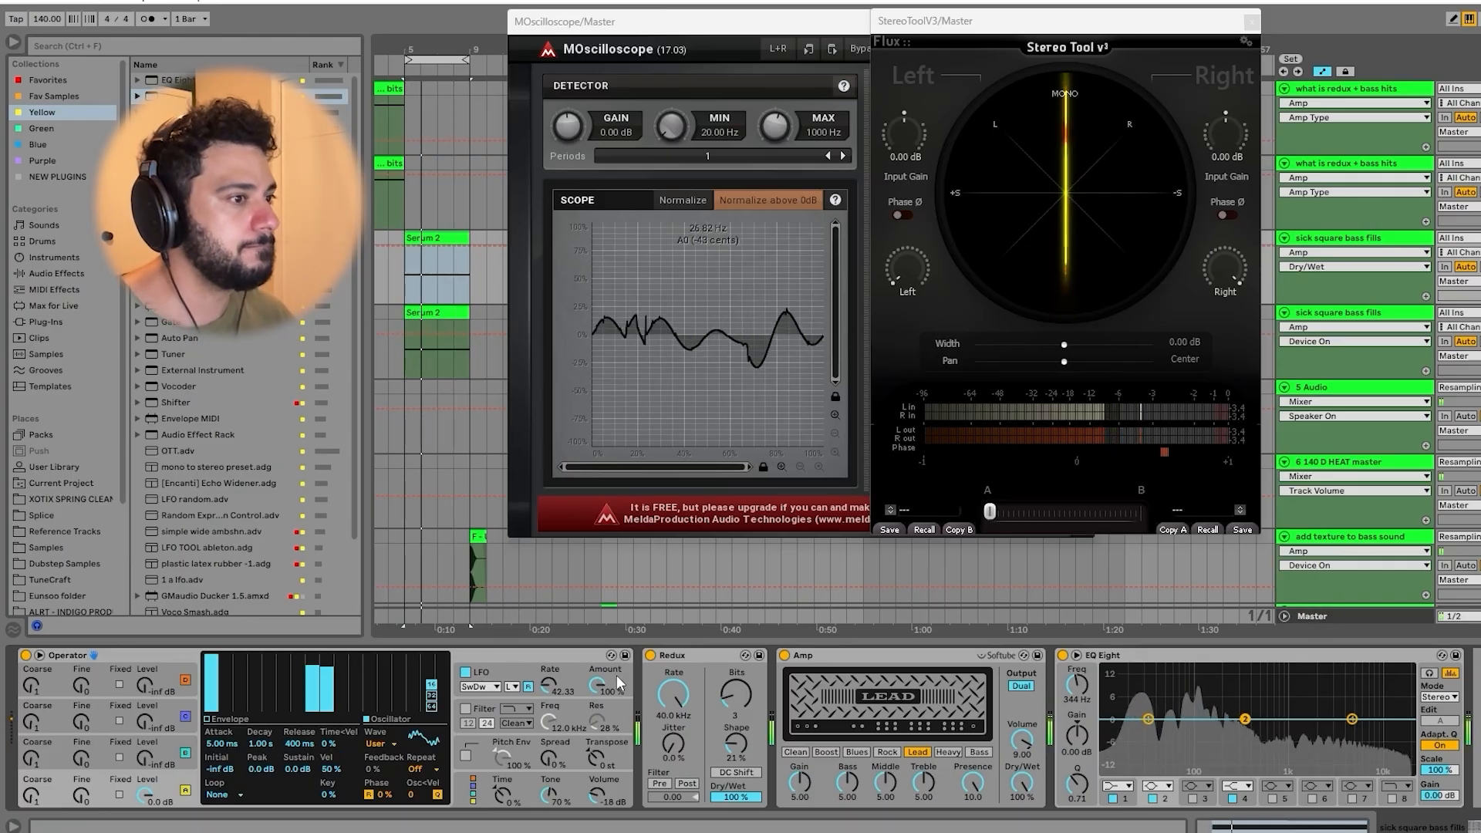
{"action": "left_click_drag", "start_coordinate": [313, 670], "coordinate": [331, 729]}
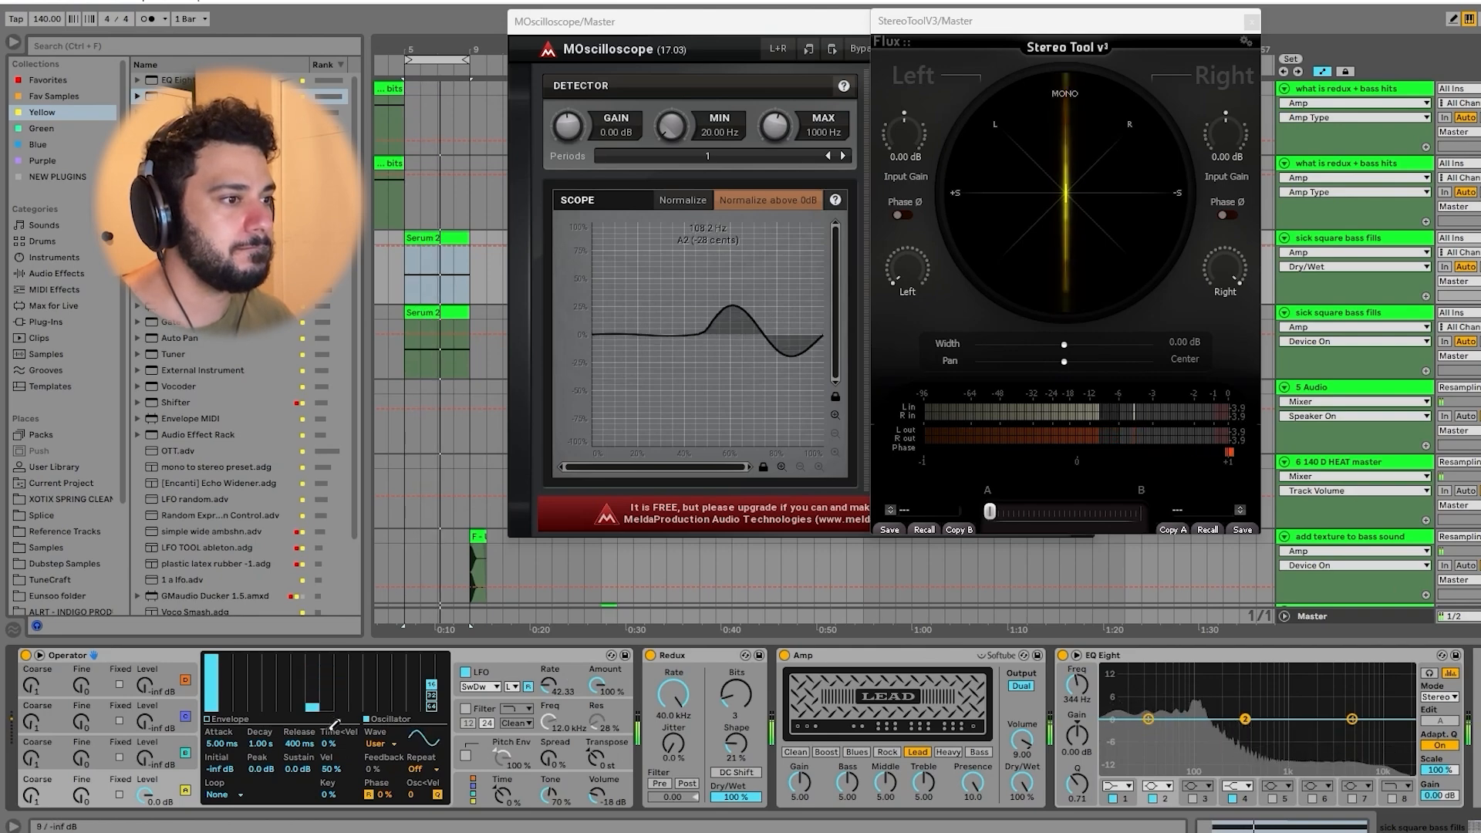
Step: Set Redux's Shape to 18% with DC Shift enabled, and check the Master effect chain before returning to the bass track
{"action": "left_click_drag", "start_coordinate": [736, 743], "coordinate": [735, 786]}
{"action": "left_click", "coordinate": [737, 775]}
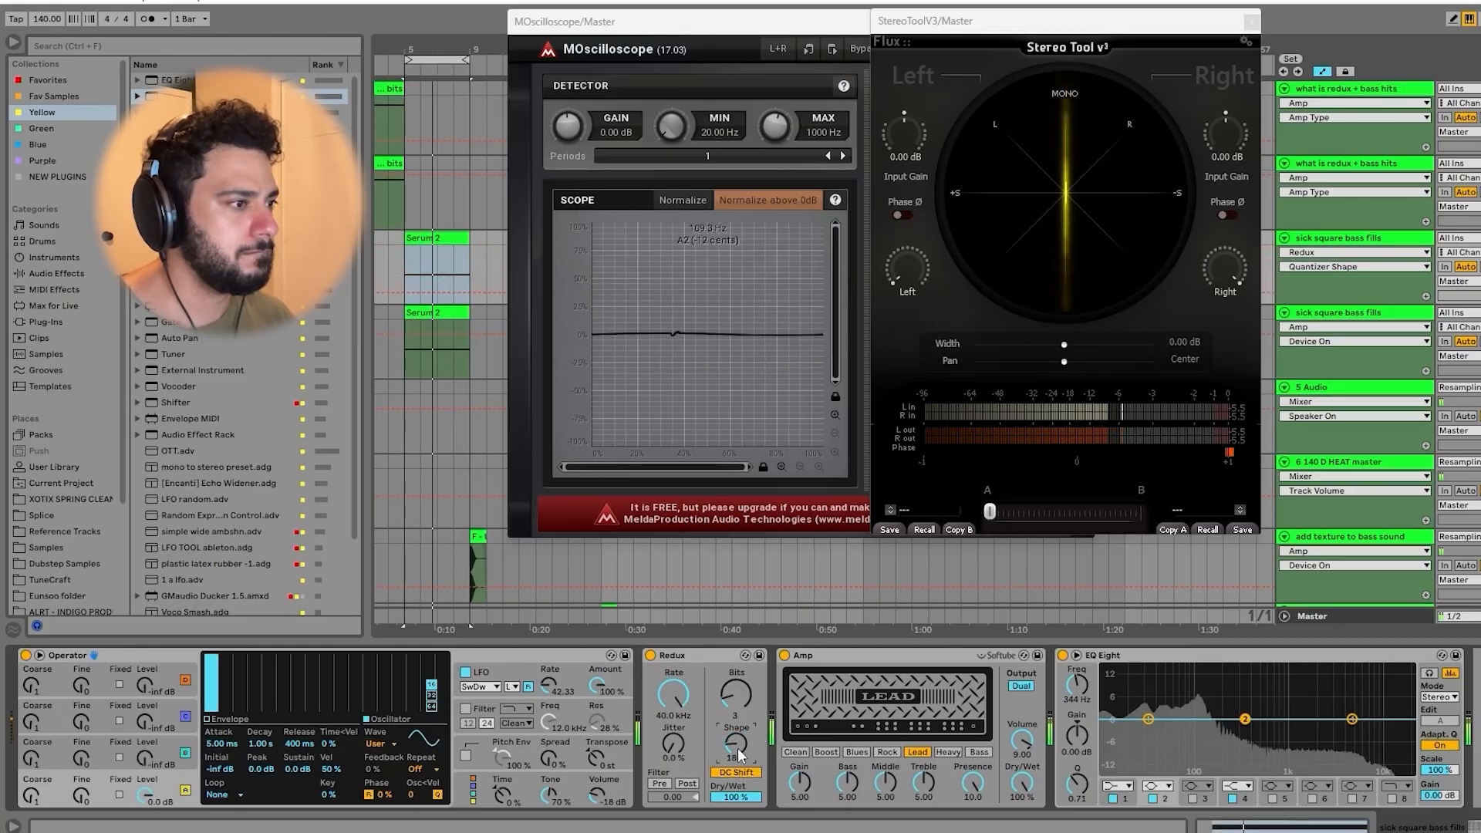
{"action": "left_click", "coordinate": [1365, 240]}
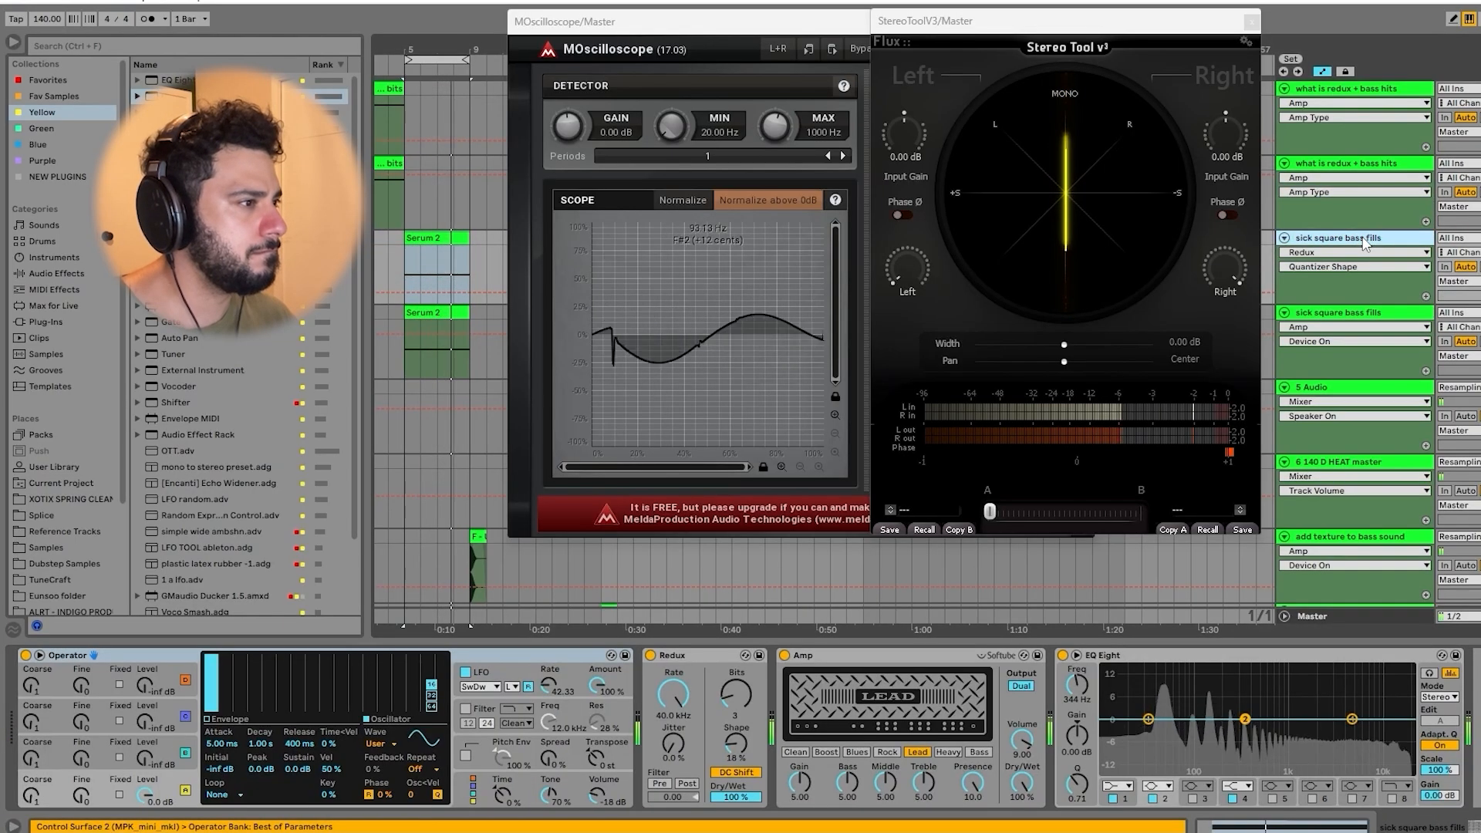
{"action": "left_click", "coordinate": [1308, 620]}
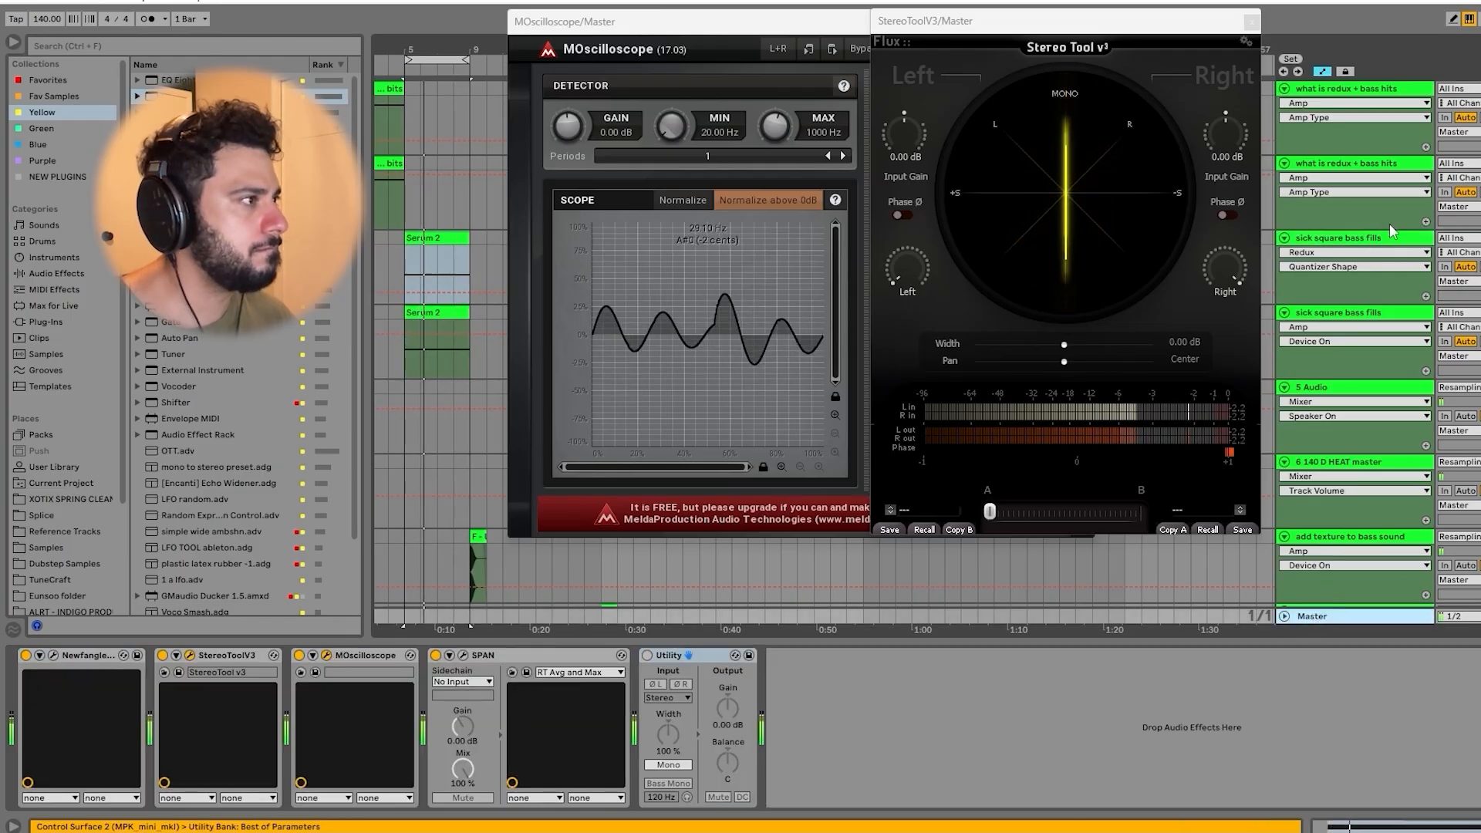
{"action": "left_click", "coordinate": [1314, 241]}
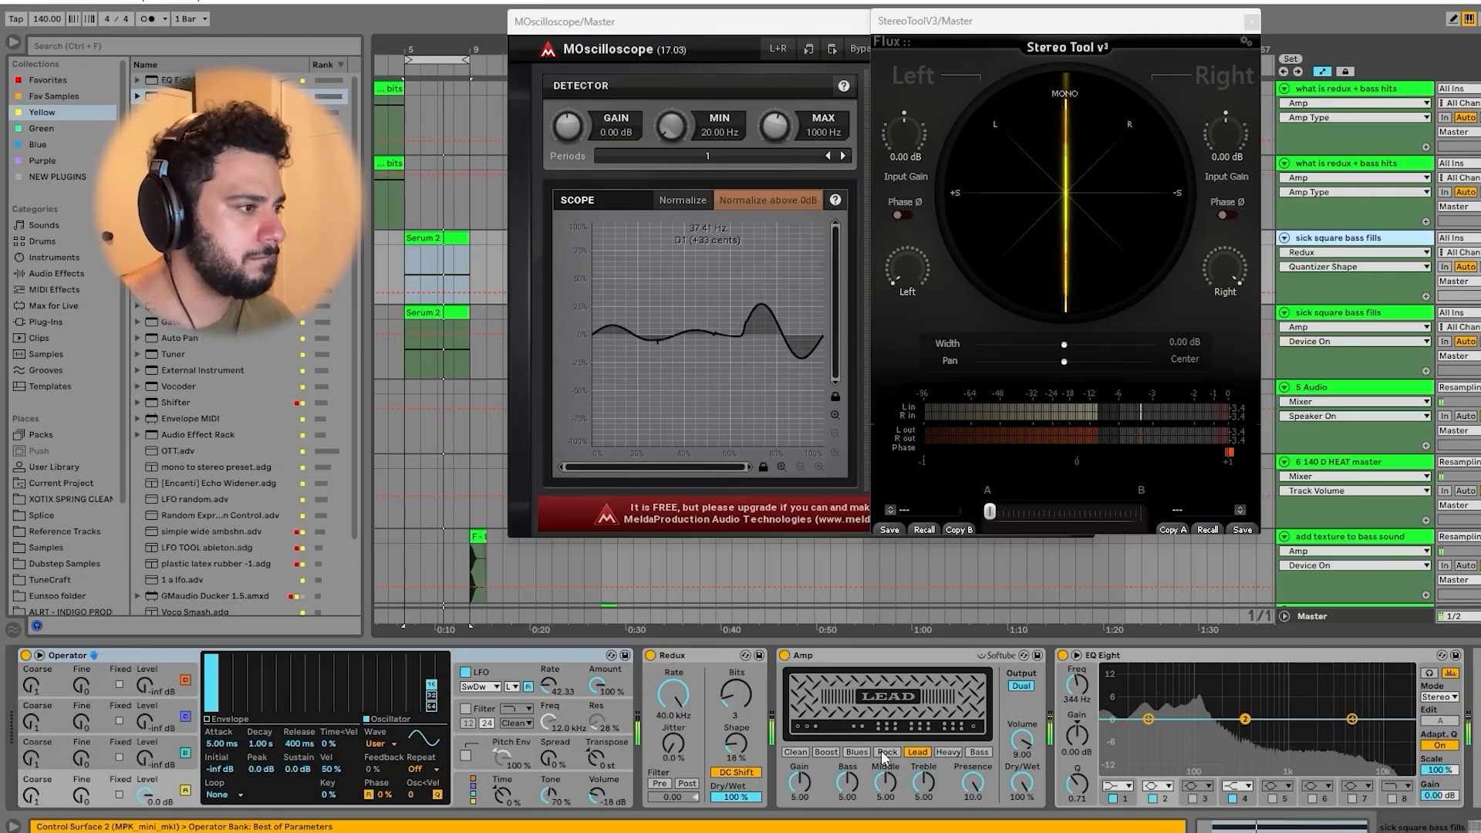
Step: Audition the Bass, Lead, Rock and Blues amp models, settle on Boost, and lower Operator's upper partials
{"action": "left_click", "coordinate": [978, 753]}
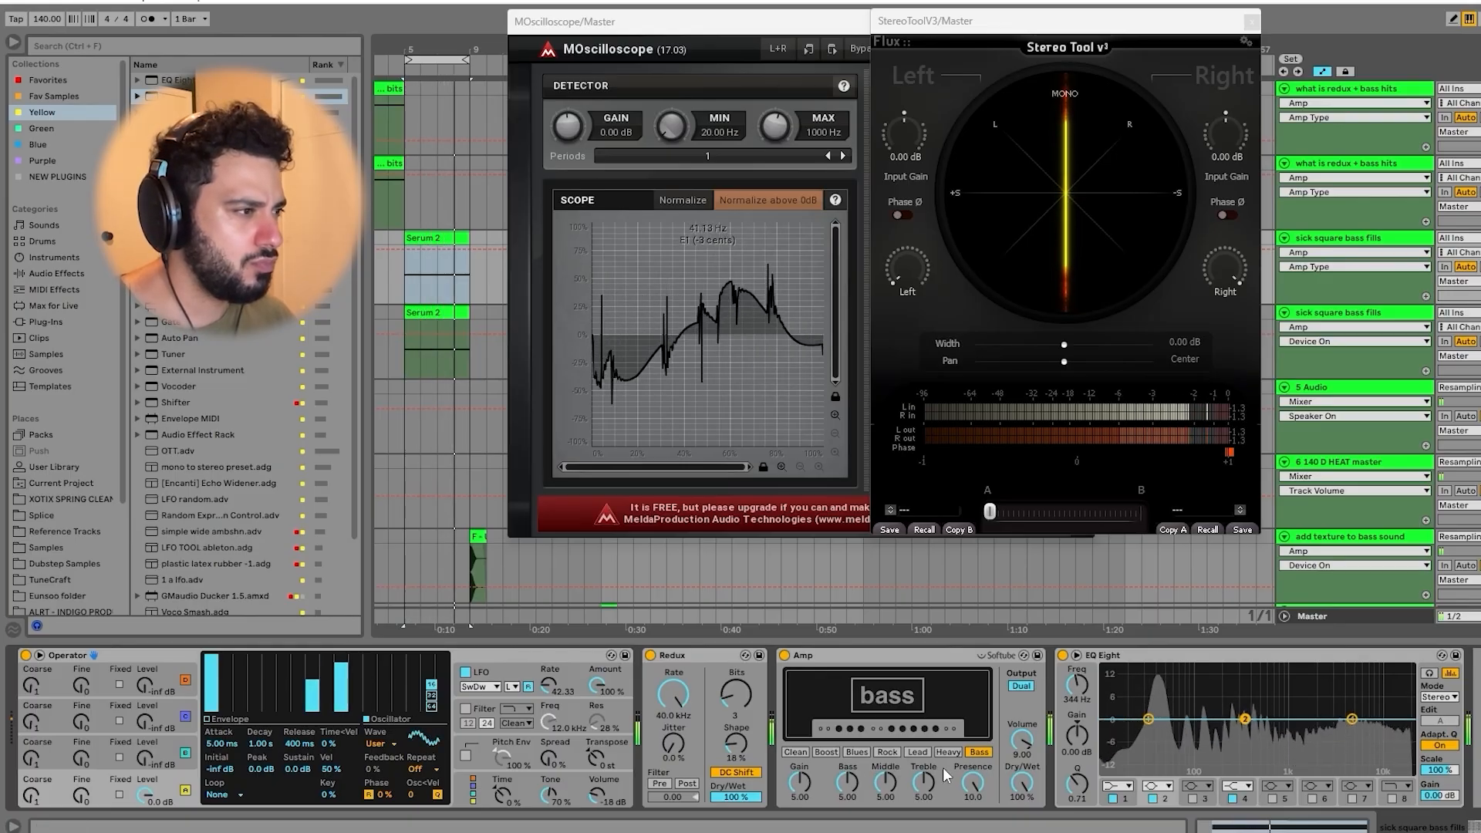
{"action": "left_click", "coordinate": [917, 753]}
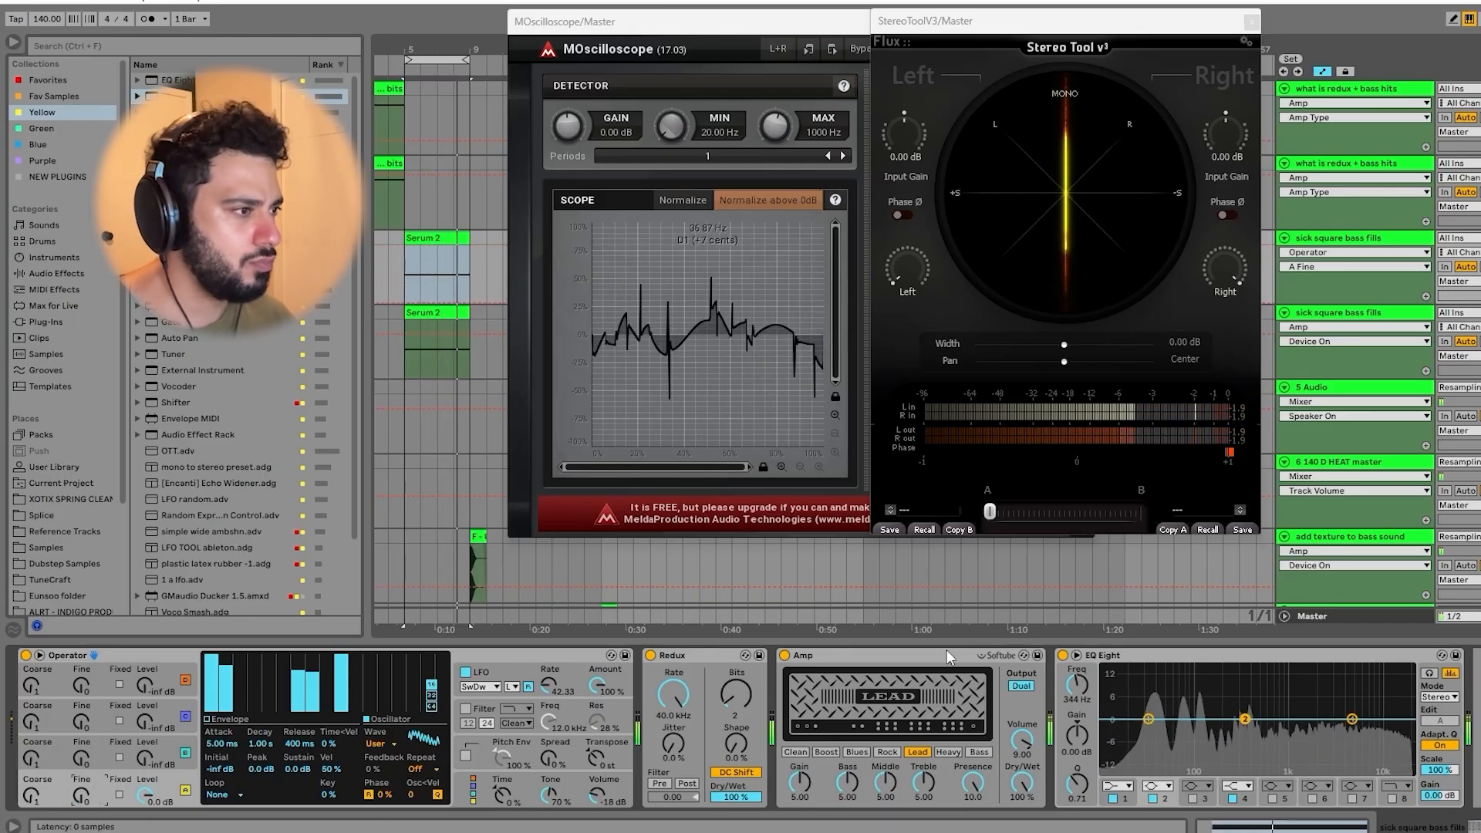
{"action": "left_click", "coordinate": [886, 753]}
{"action": "left_click", "coordinate": [857, 753]}
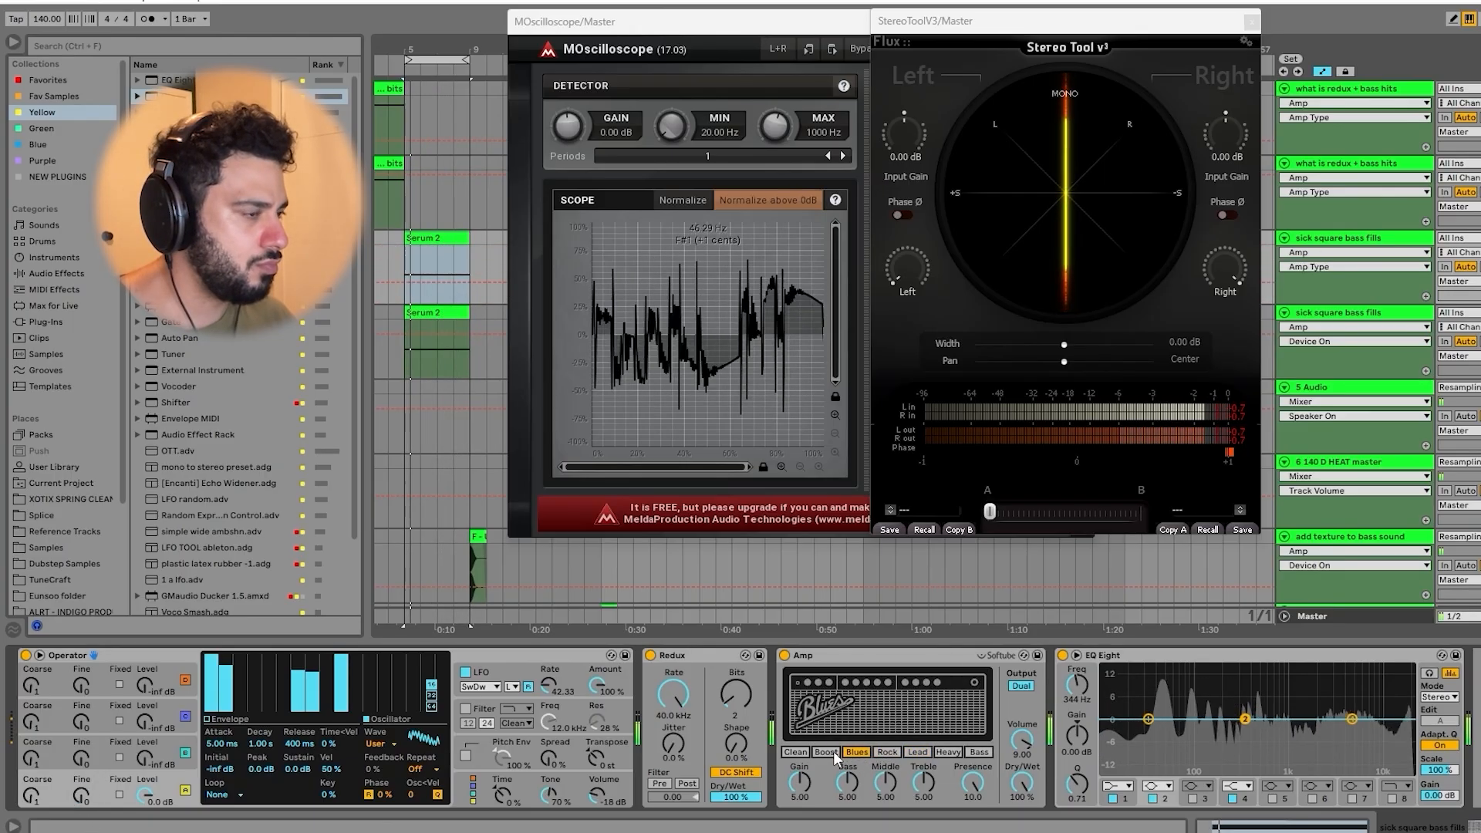
{"action": "left_click", "coordinate": [829, 753]}
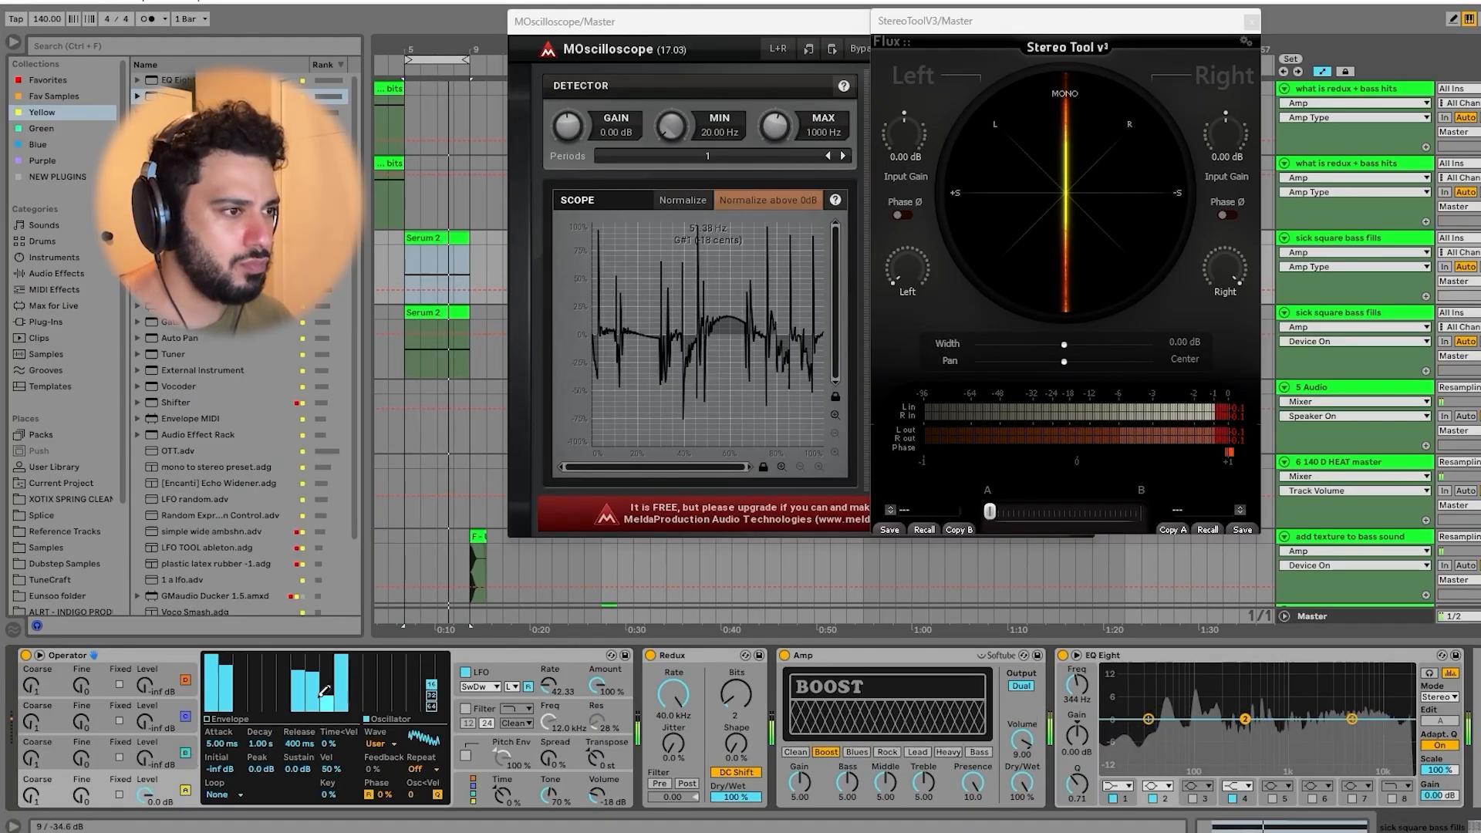
{"action": "left_click_drag", "start_coordinate": [311, 705], "coordinate": [349, 688]}
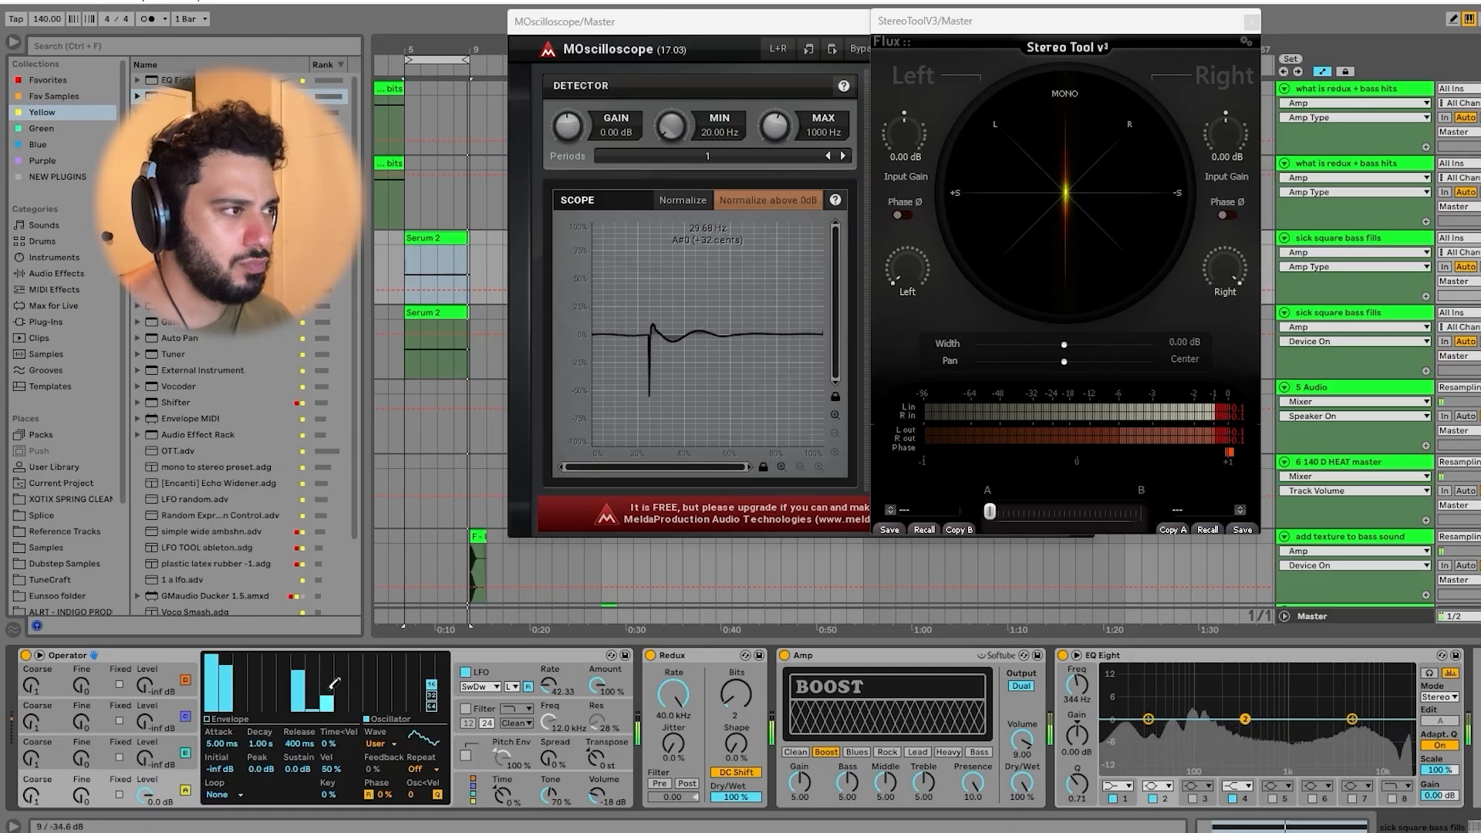
Step: Select the Serum 2 clip at bar 5 on the second "sick square bass fills" track
{"action": "left_click", "coordinate": [1358, 312]}
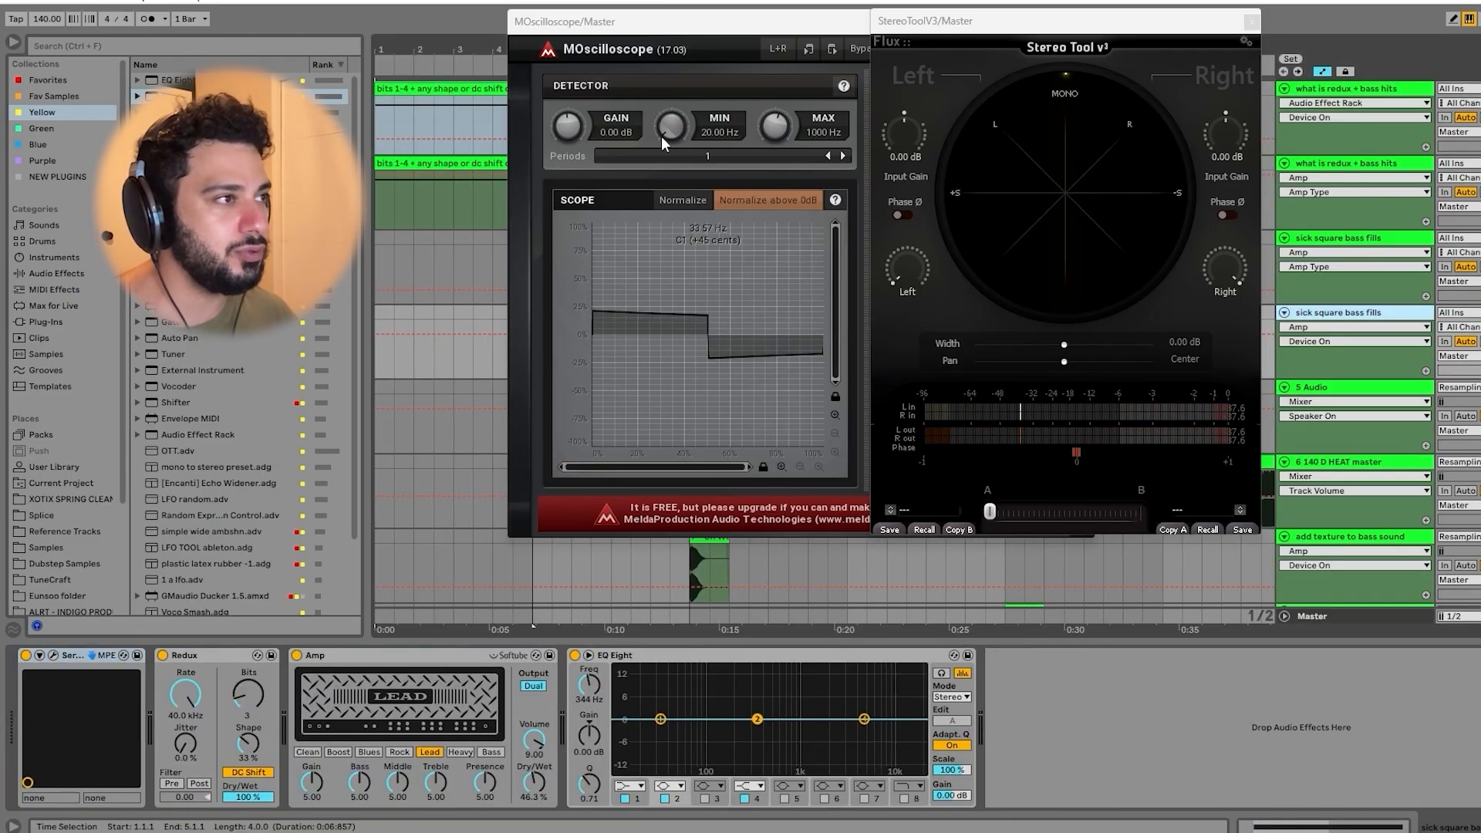
{"action": "key", "text": "ctrl+alt+p"}
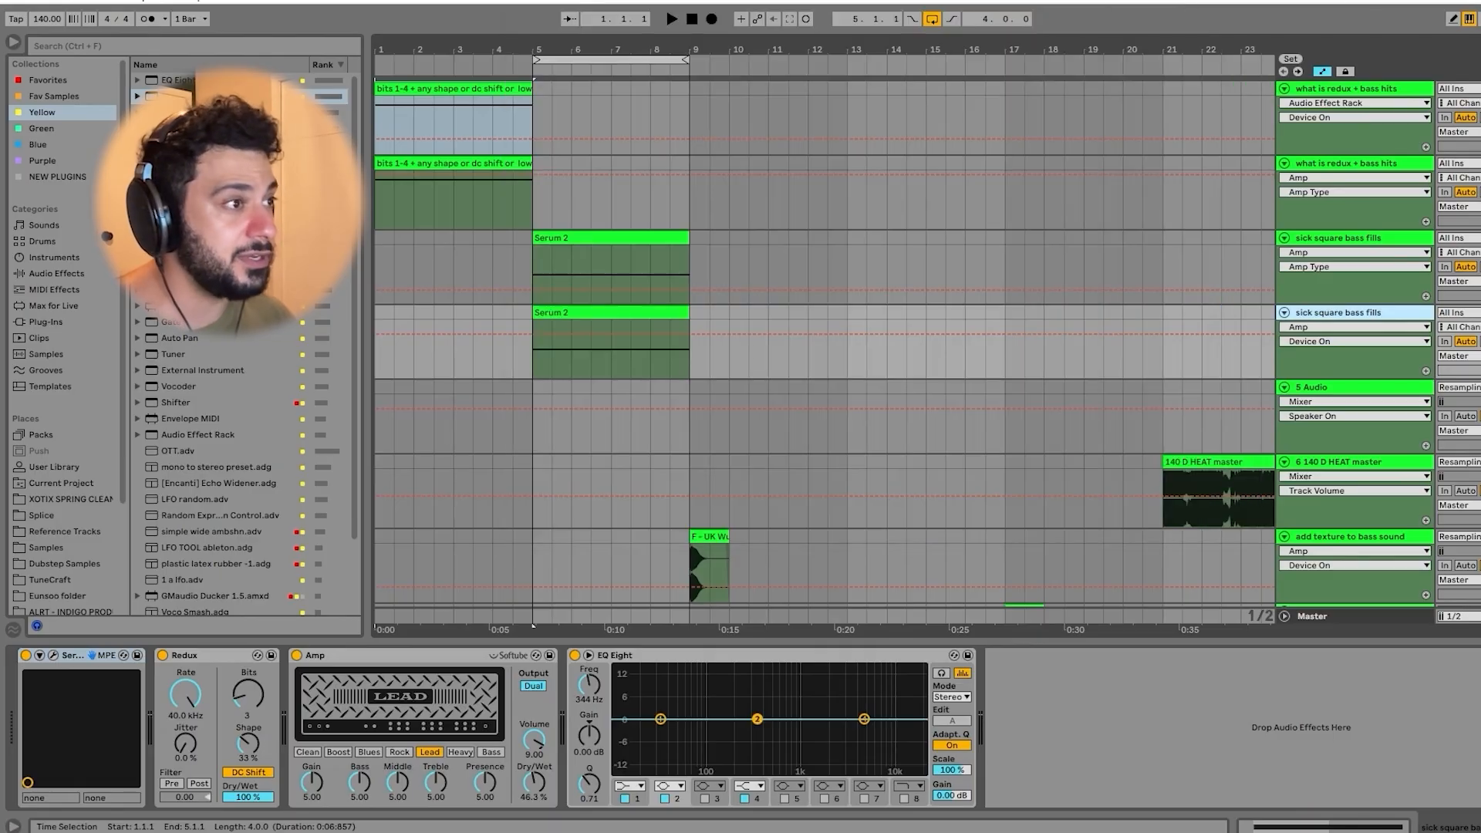
{"action": "scroll", "coordinate": [521, 406], "scroll_direction": "up", "scroll_amount": 5}
{"action": "scroll", "coordinate": [1035, 369], "scroll_direction": "right", "scroll_amount": 2}
{"action": "left_click", "coordinate": [1025, 311]}
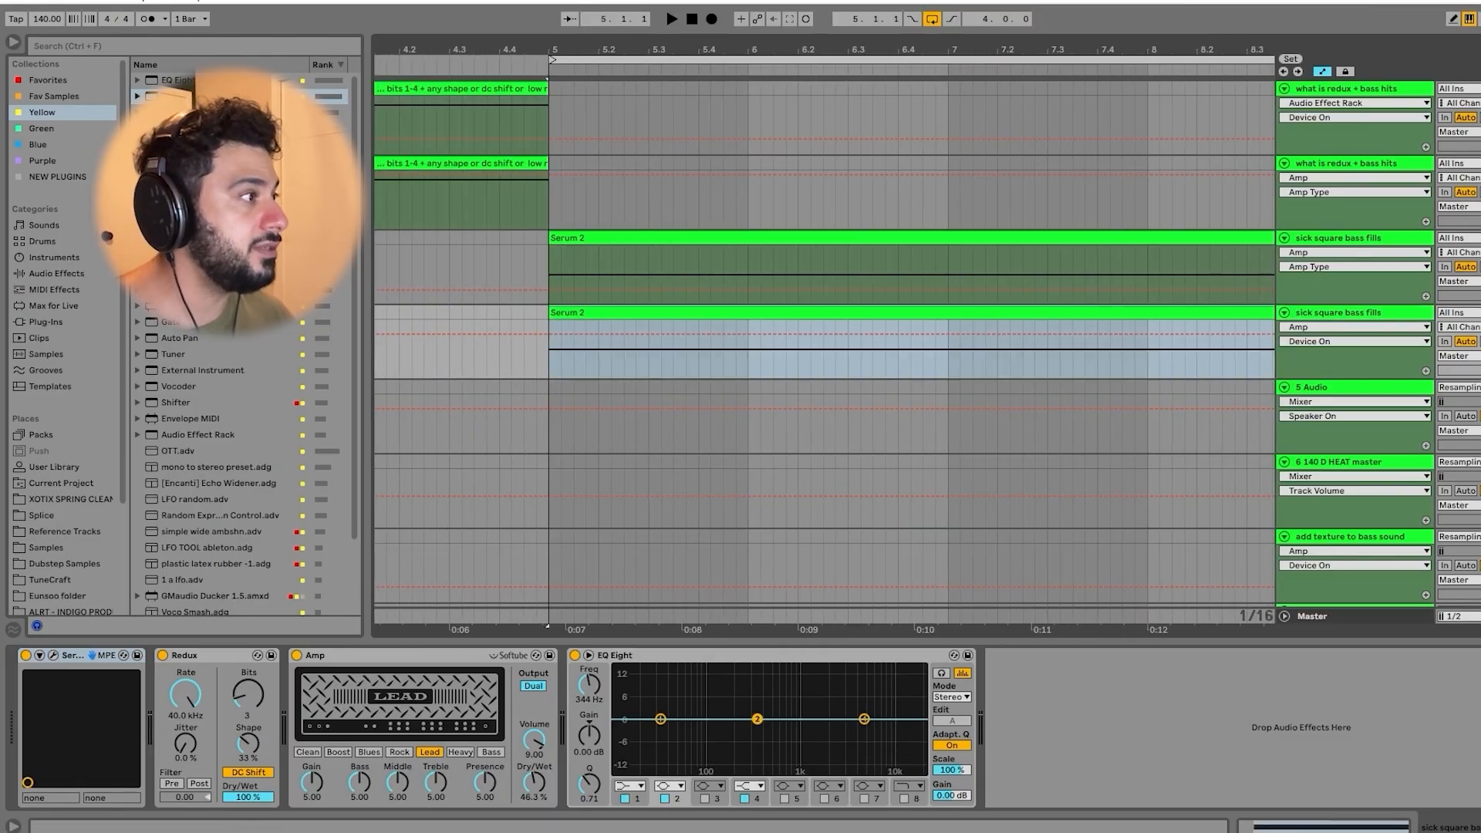
{"action": "key", "text": "ctrl+alt+p"}
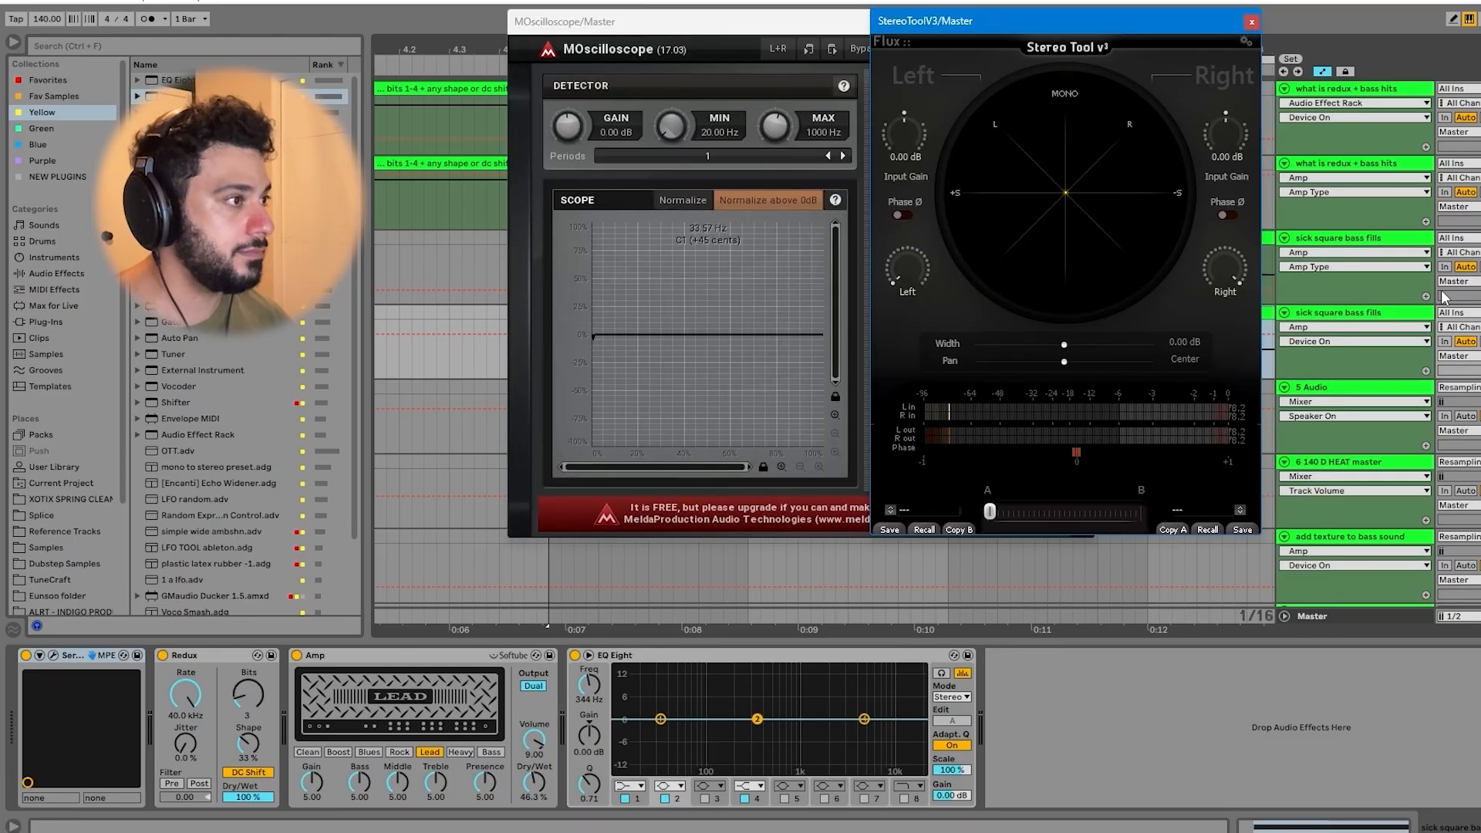
Step: Play the Serum 2 clip through the Lead amp and switch the amp model to Bass
{"action": "key", "text": "space"}
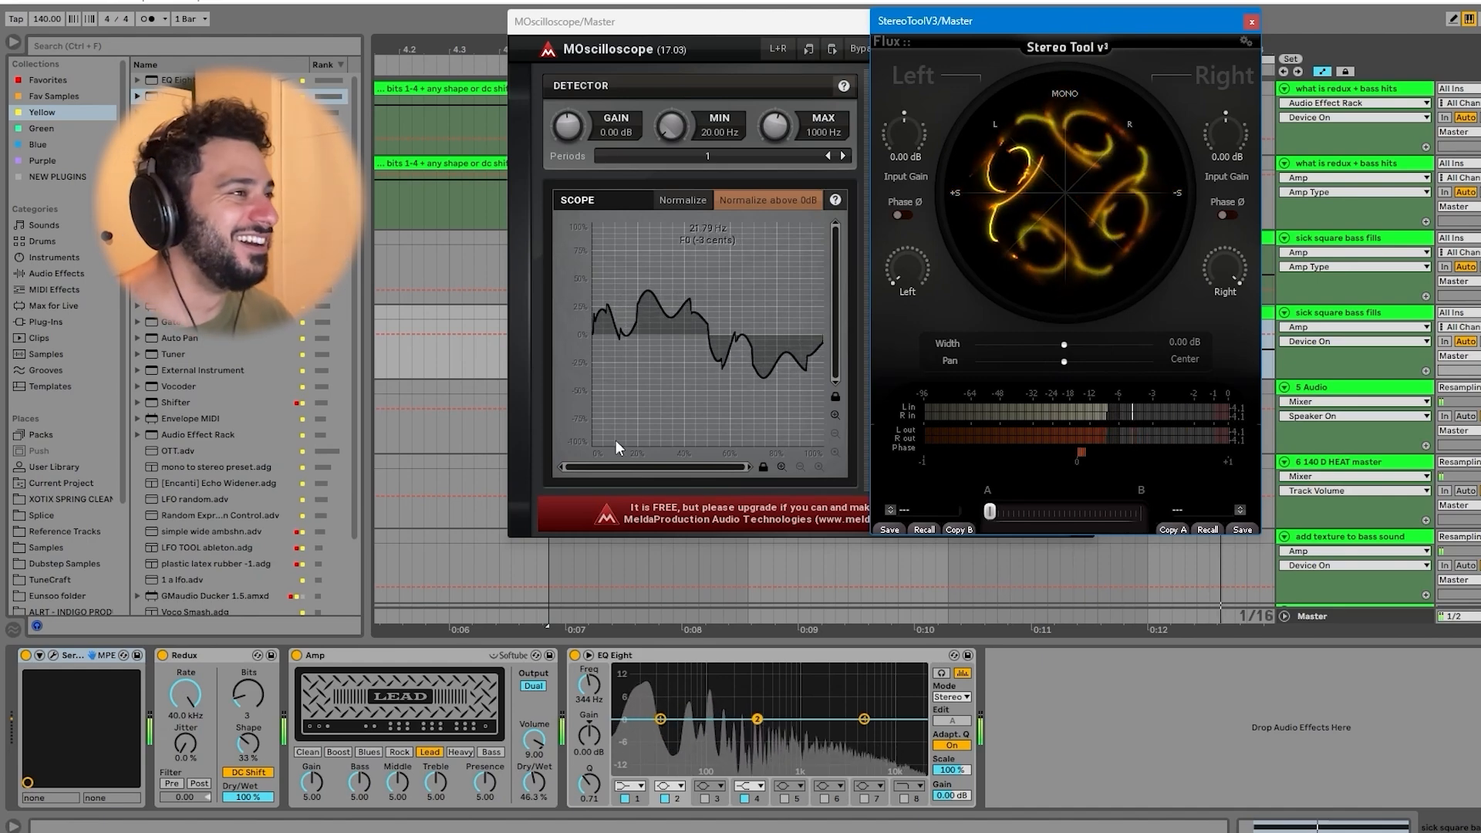
{"action": "left_click", "coordinate": [351, 660]}
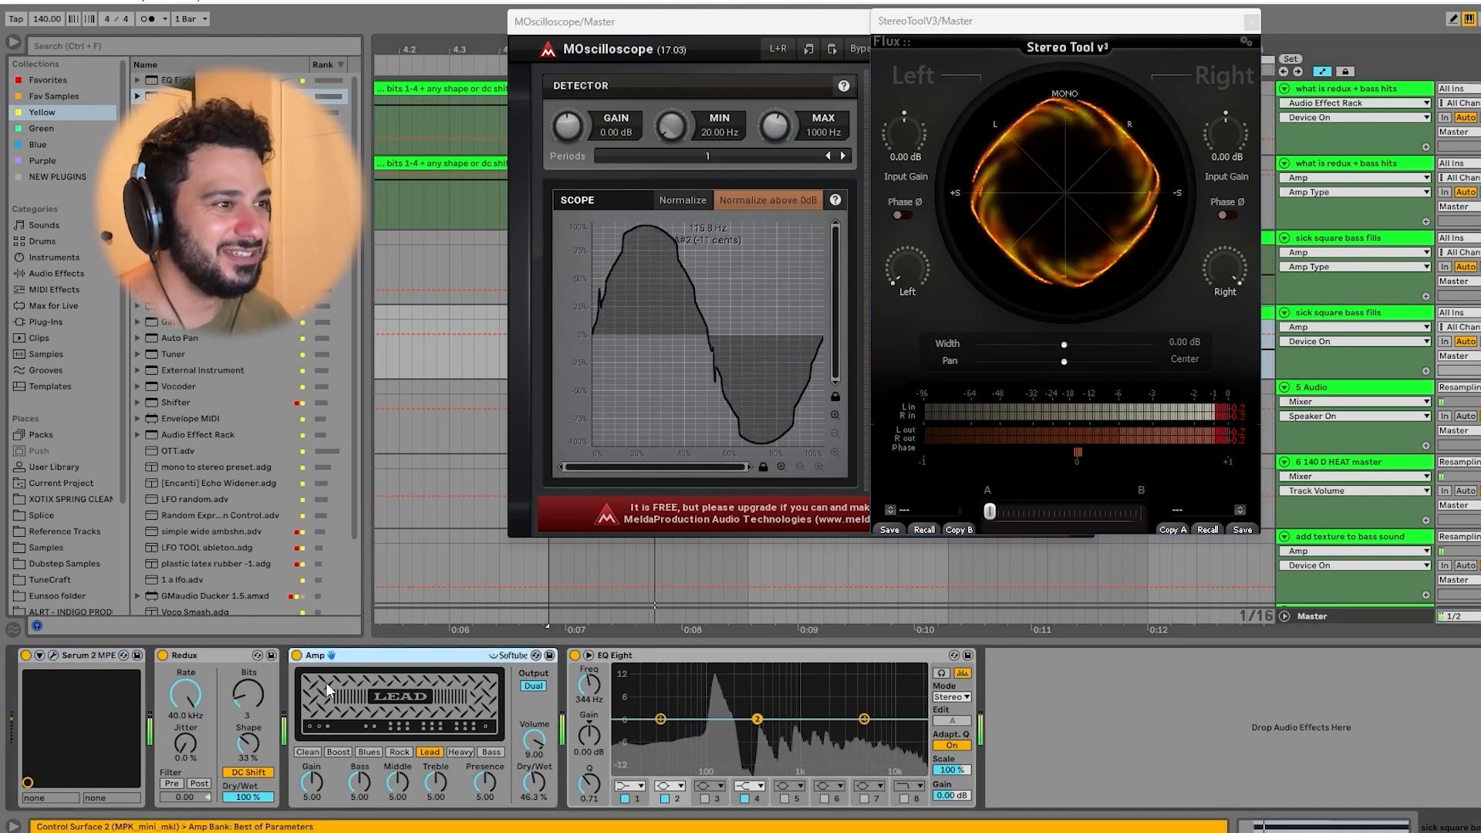
{"action": "left_click", "coordinate": [259, 688]}
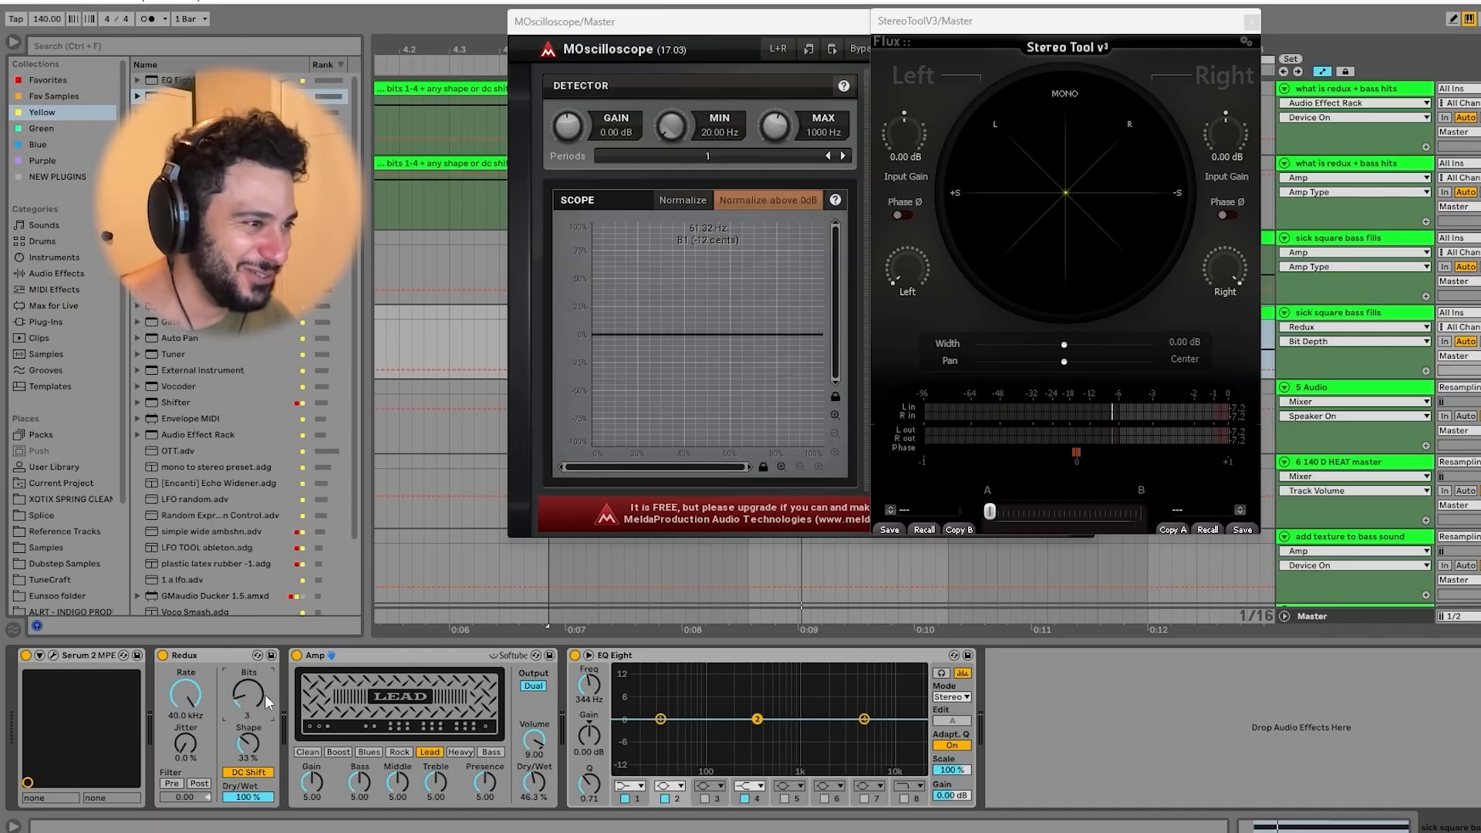
{"action": "left_click", "coordinate": [487, 752]}
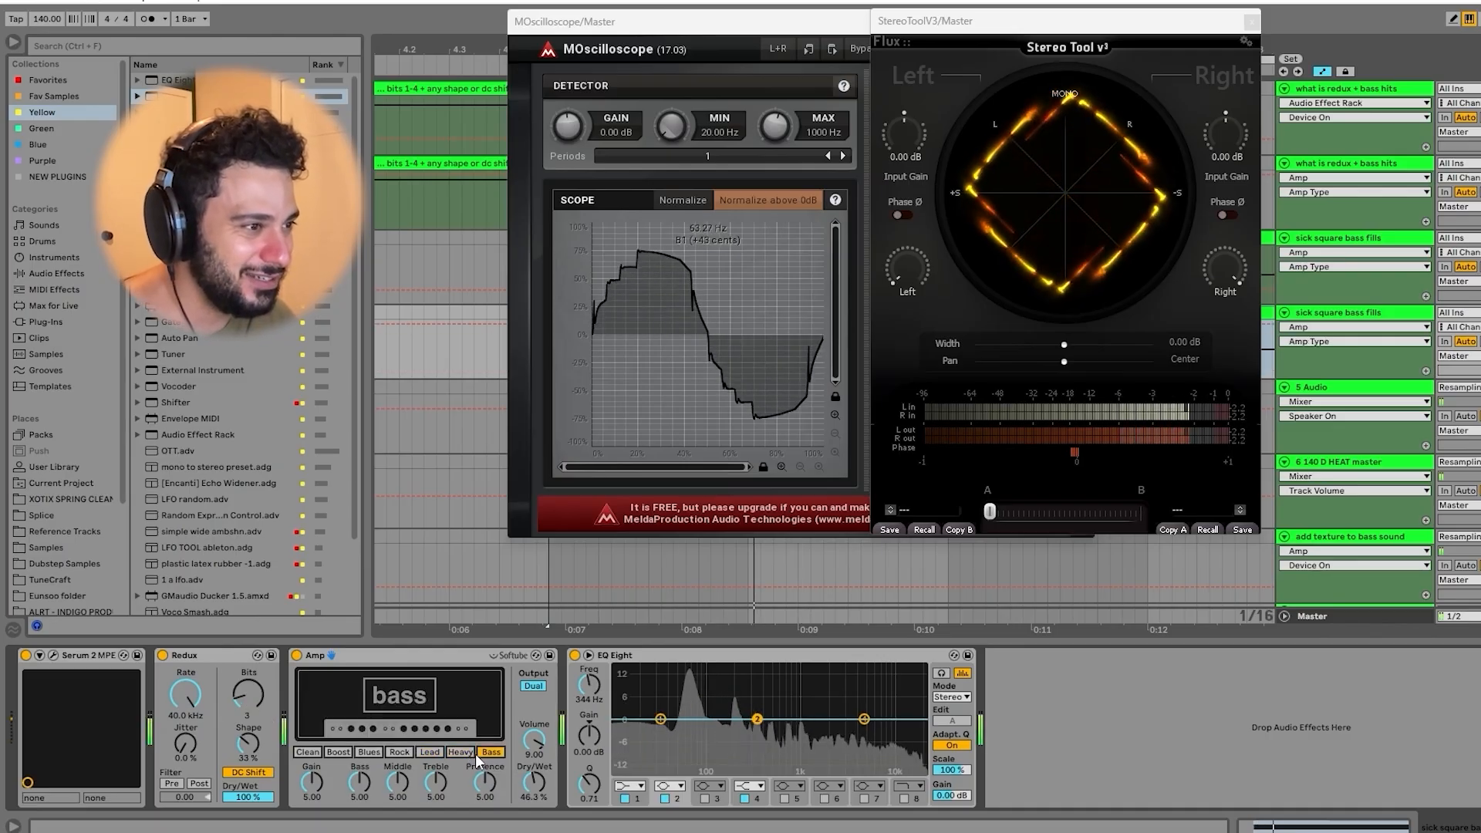
Step: Set the Serum 2 track's Redux to 2 bits with Shape at 0.0%
{"action": "left_click", "coordinate": [247, 742]}
{"action": "left_click_drag", "start_coordinate": [247, 742], "coordinate": [248, 794]}
{"action": "mouse_move", "coordinate": [255, 703]}
{"action": "left_mouse_down"}
{"action": "mouse_move", "coordinate": [255, 685]}
{"action": "mouse_move", "coordinate": [255, 722]}
{"action": "left_mouse_up"}
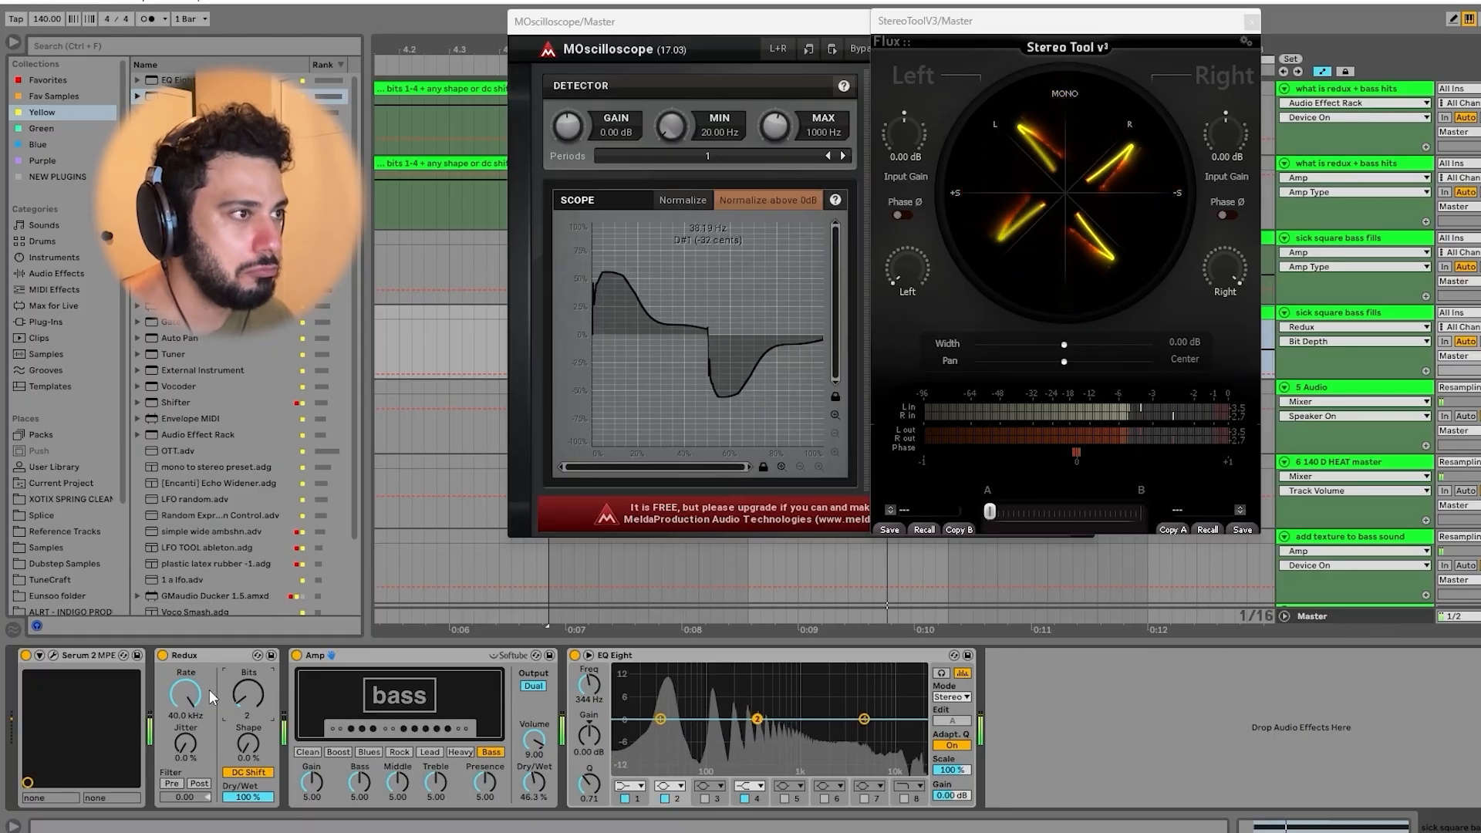
Step: Audition the Serum 2 clip's note an octave higher at D0, returning it to D-1
{"action": "key", "text": "shift+Tab"}
{"action": "left_click", "coordinate": [515, 698]}
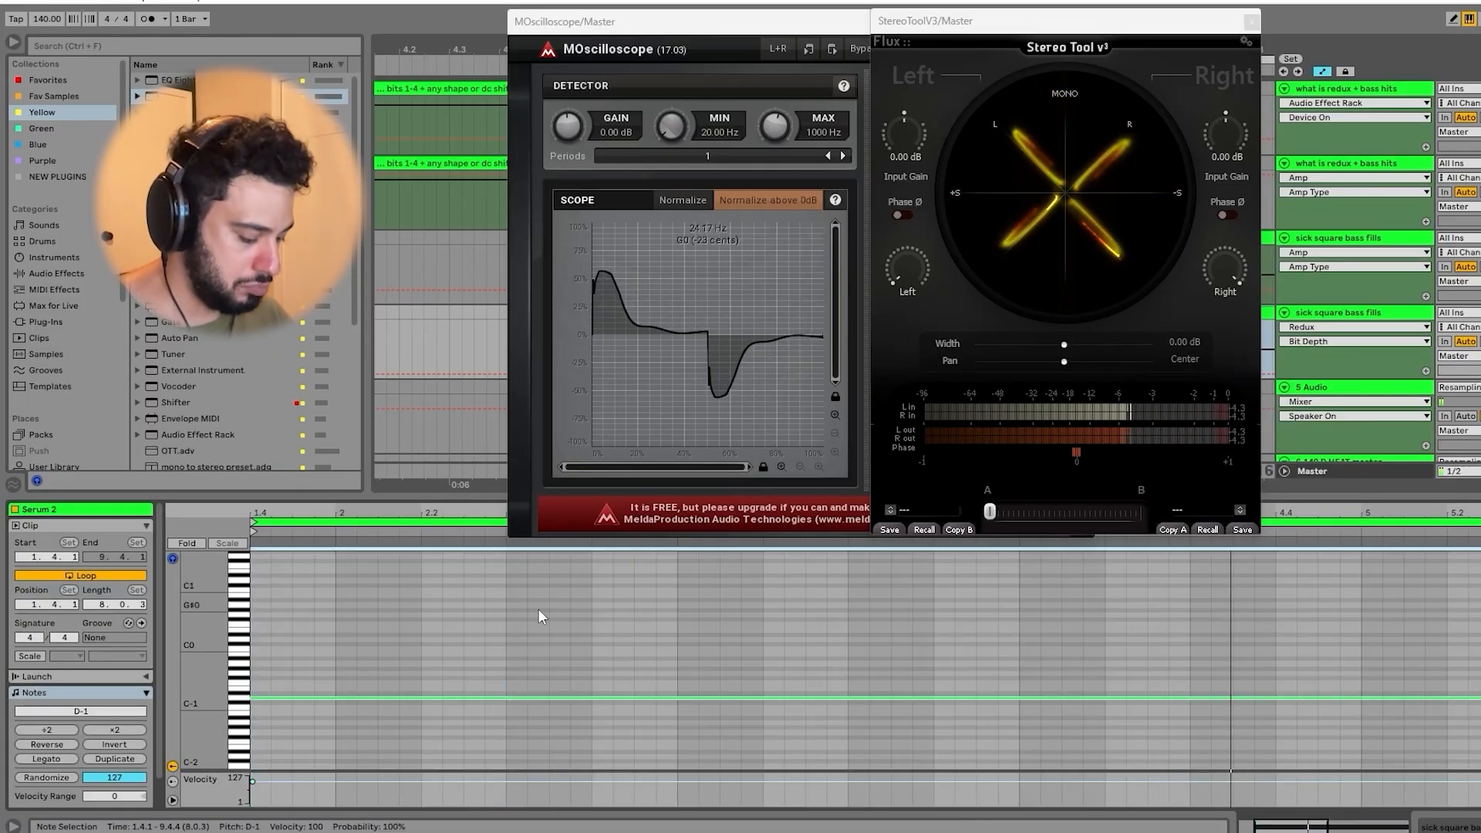
{"action": "key", "text": "shift+Up"}
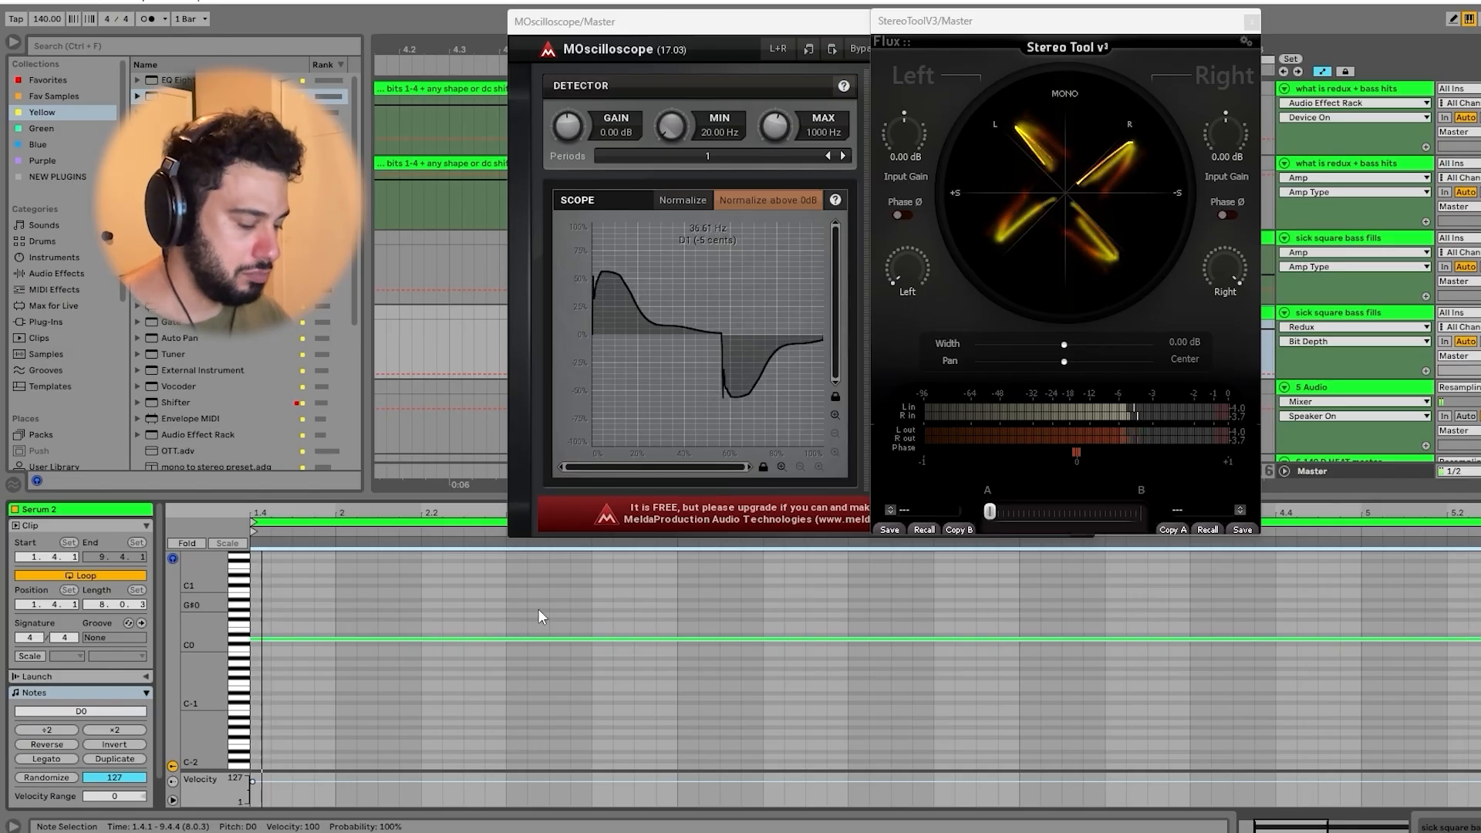
{"action": "key", "text": "shift+Down"}
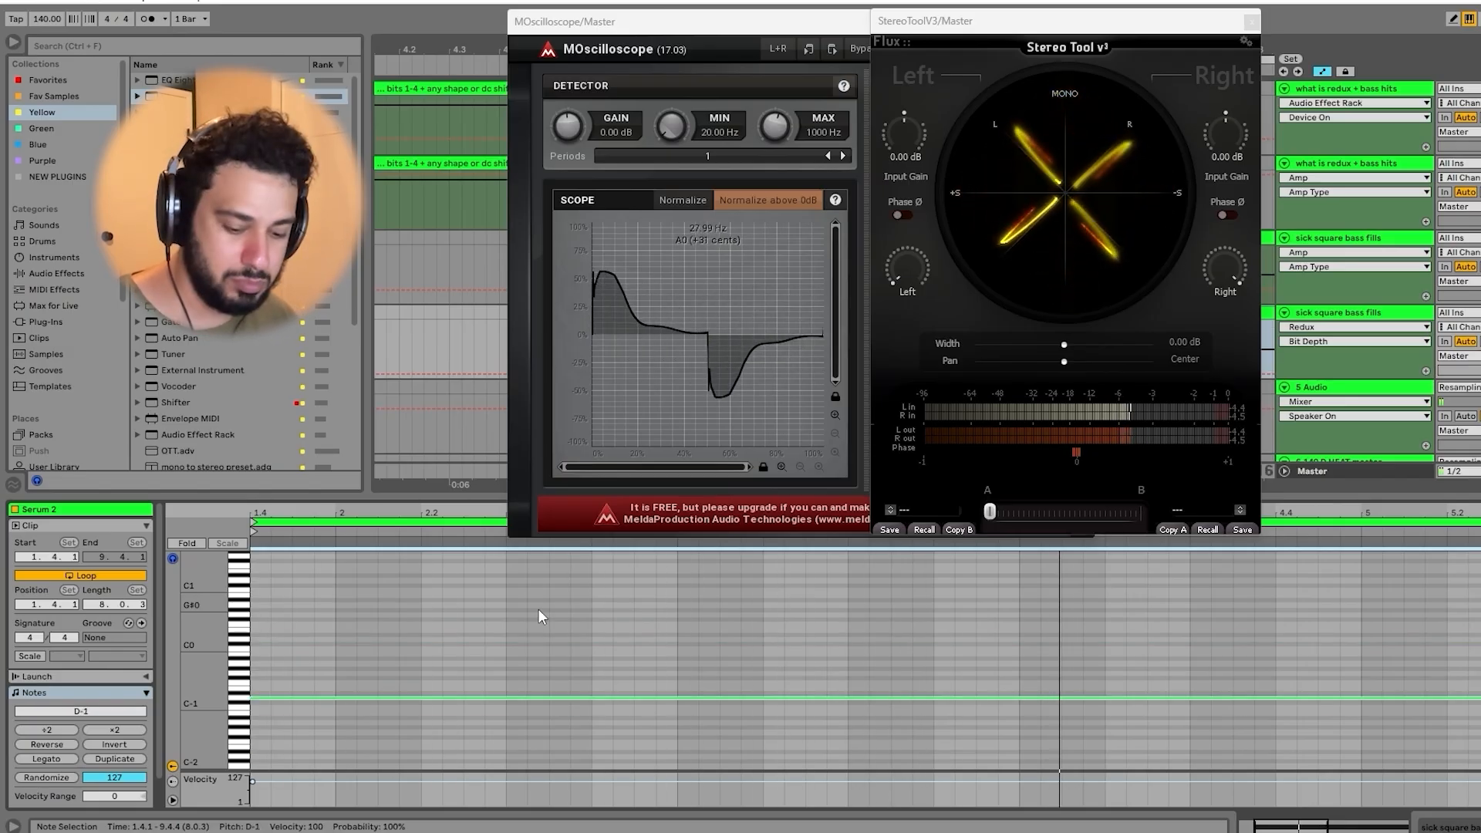
Step: Bring up the Serum 2 track's device chain and set its Redux to 4 bits
{"action": "key", "text": "shift+Tab"}
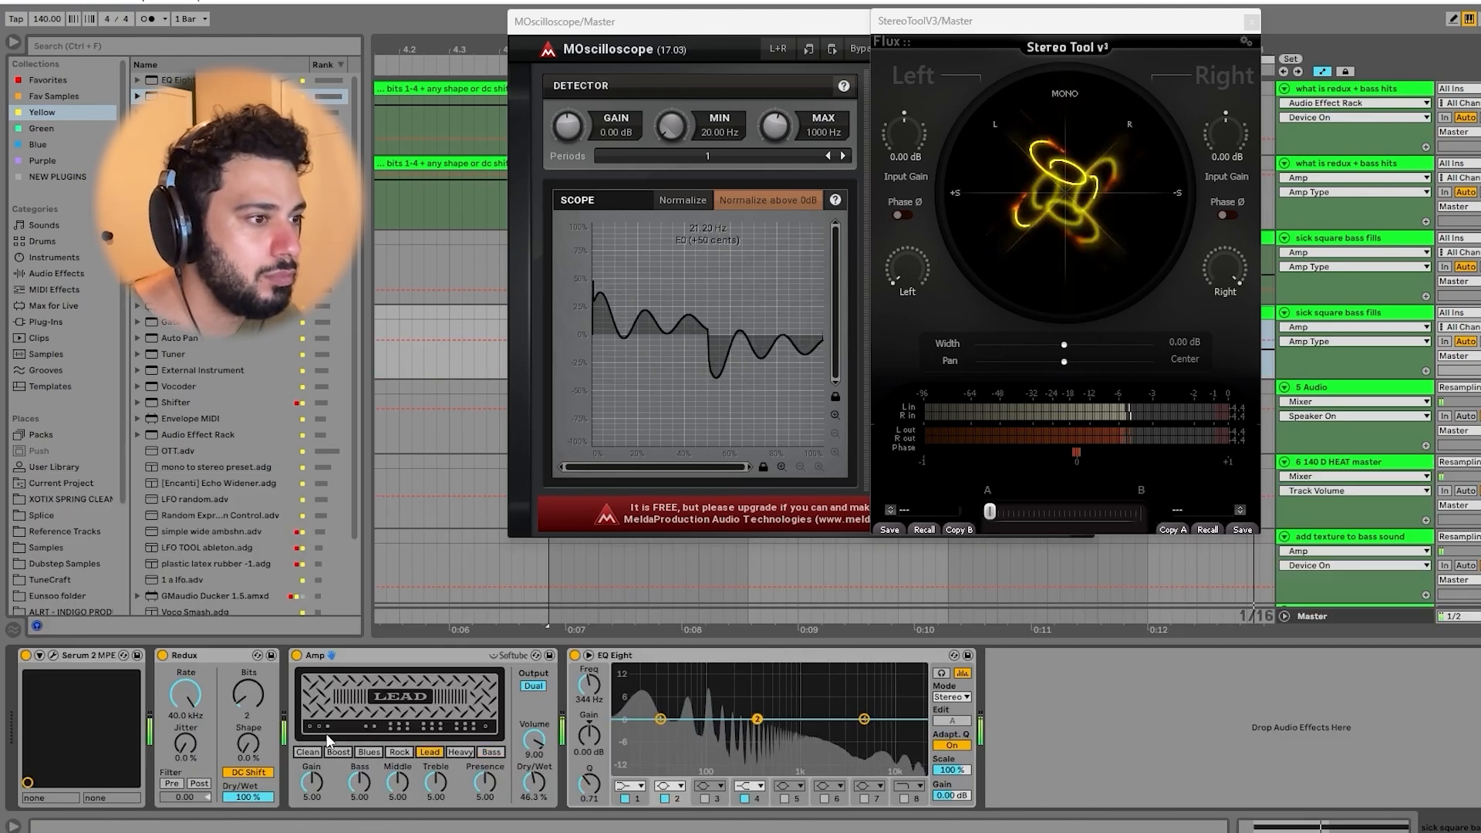
{"action": "left_click", "coordinate": [245, 696]}
{"action": "left_click_drag", "start_coordinate": [247, 696], "coordinate": [247, 679]}
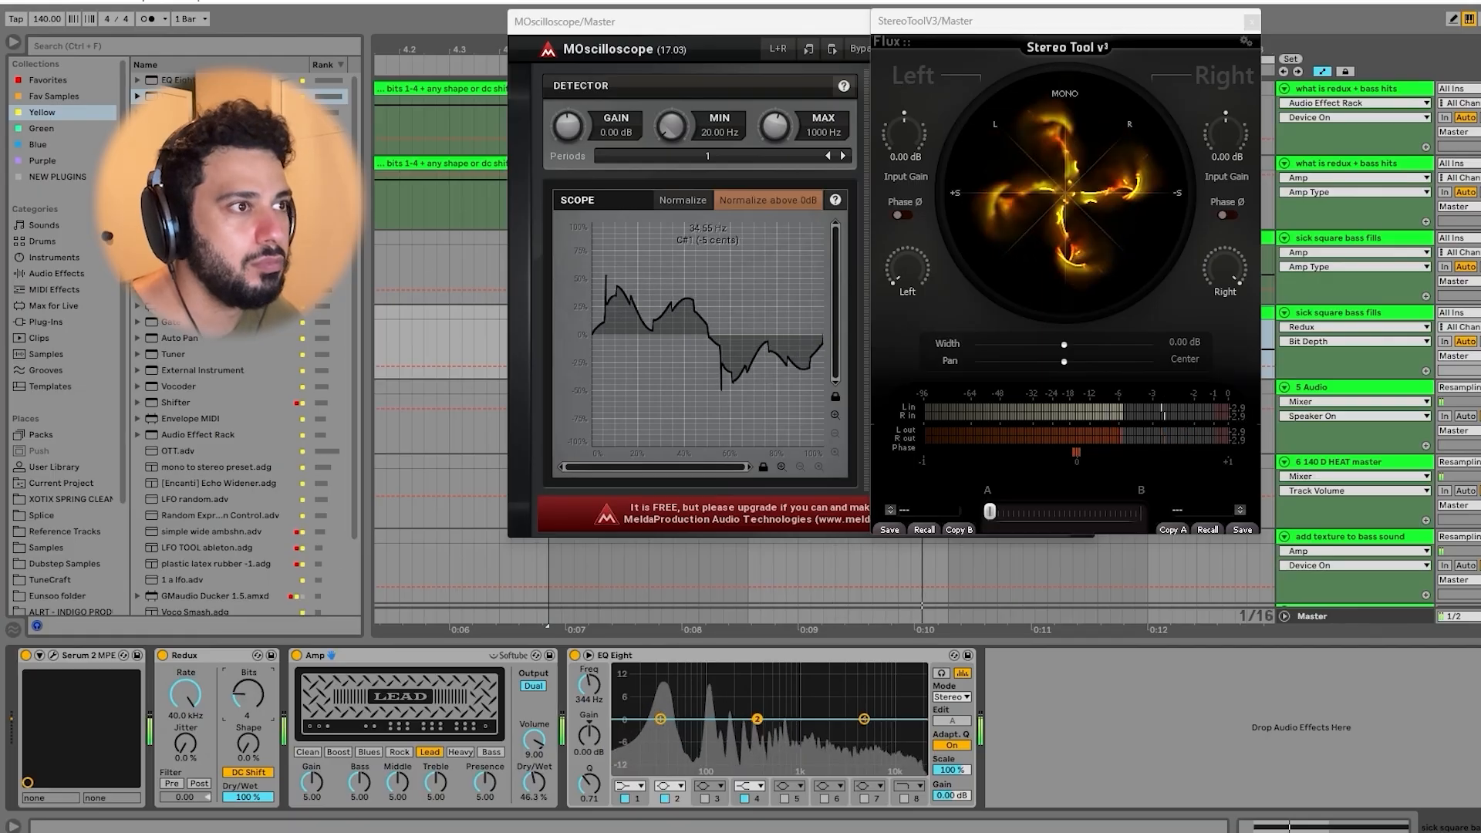
Step: Add a second Amp after EQ Eight with Dual output, audition Lead and Boost, and choose Bass with Presence at 10.0
{"action": "left_click_drag", "start_coordinate": [176, 274], "coordinate": [1192, 717]}
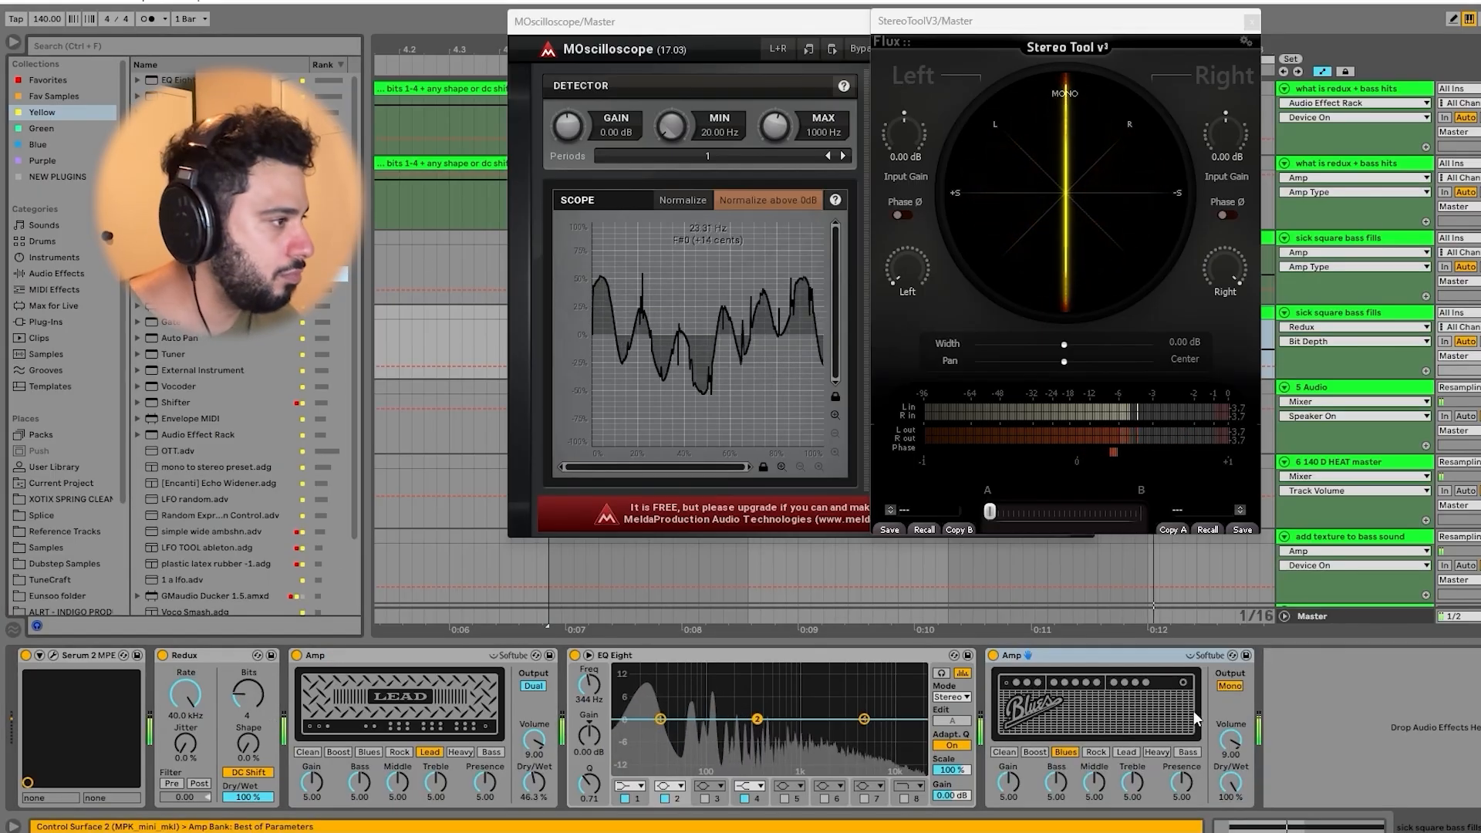
{"action": "left_click", "coordinate": [1226, 684]}
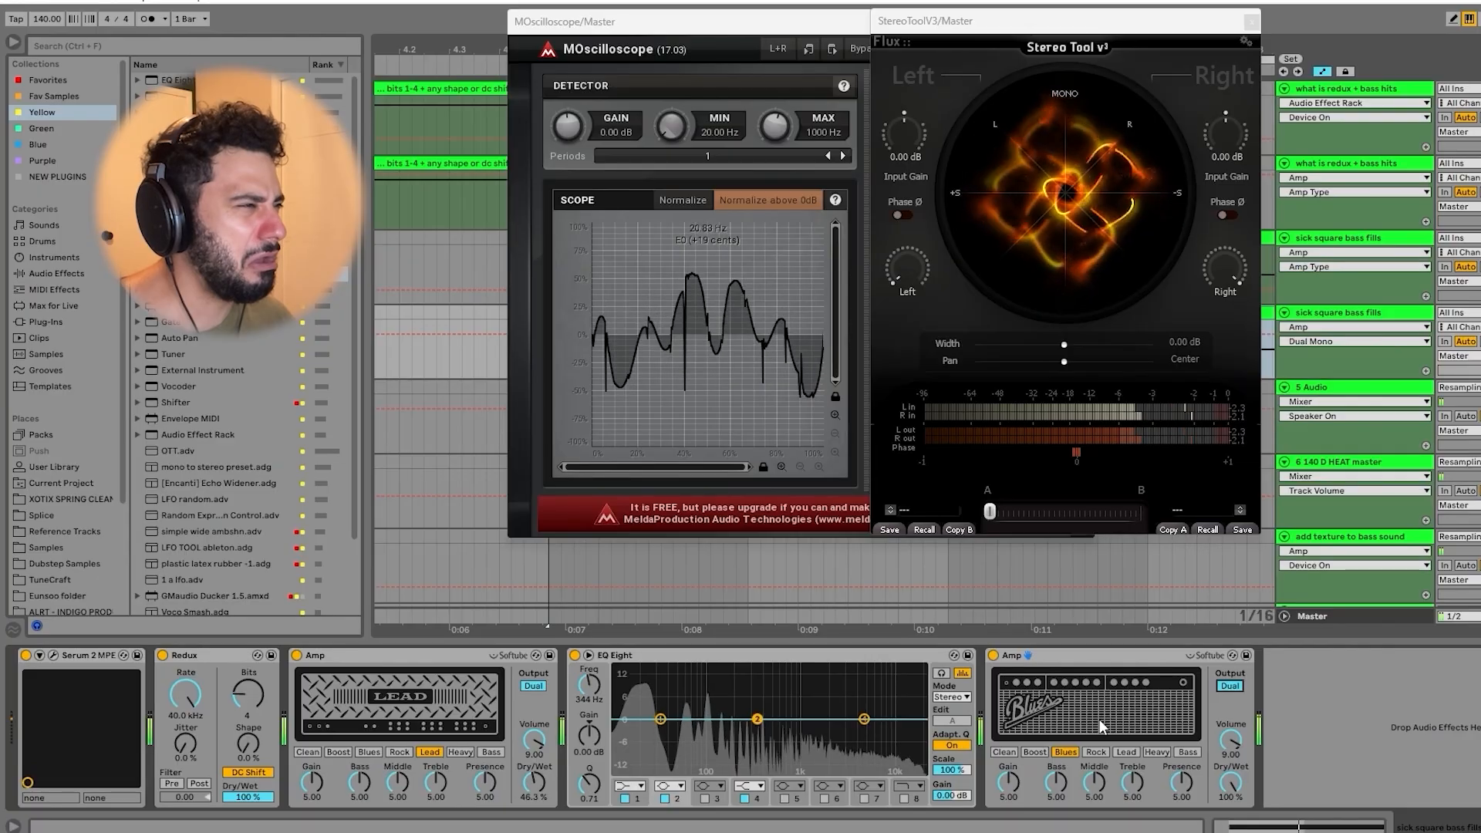
{"action": "left_click", "coordinate": [1126, 752]}
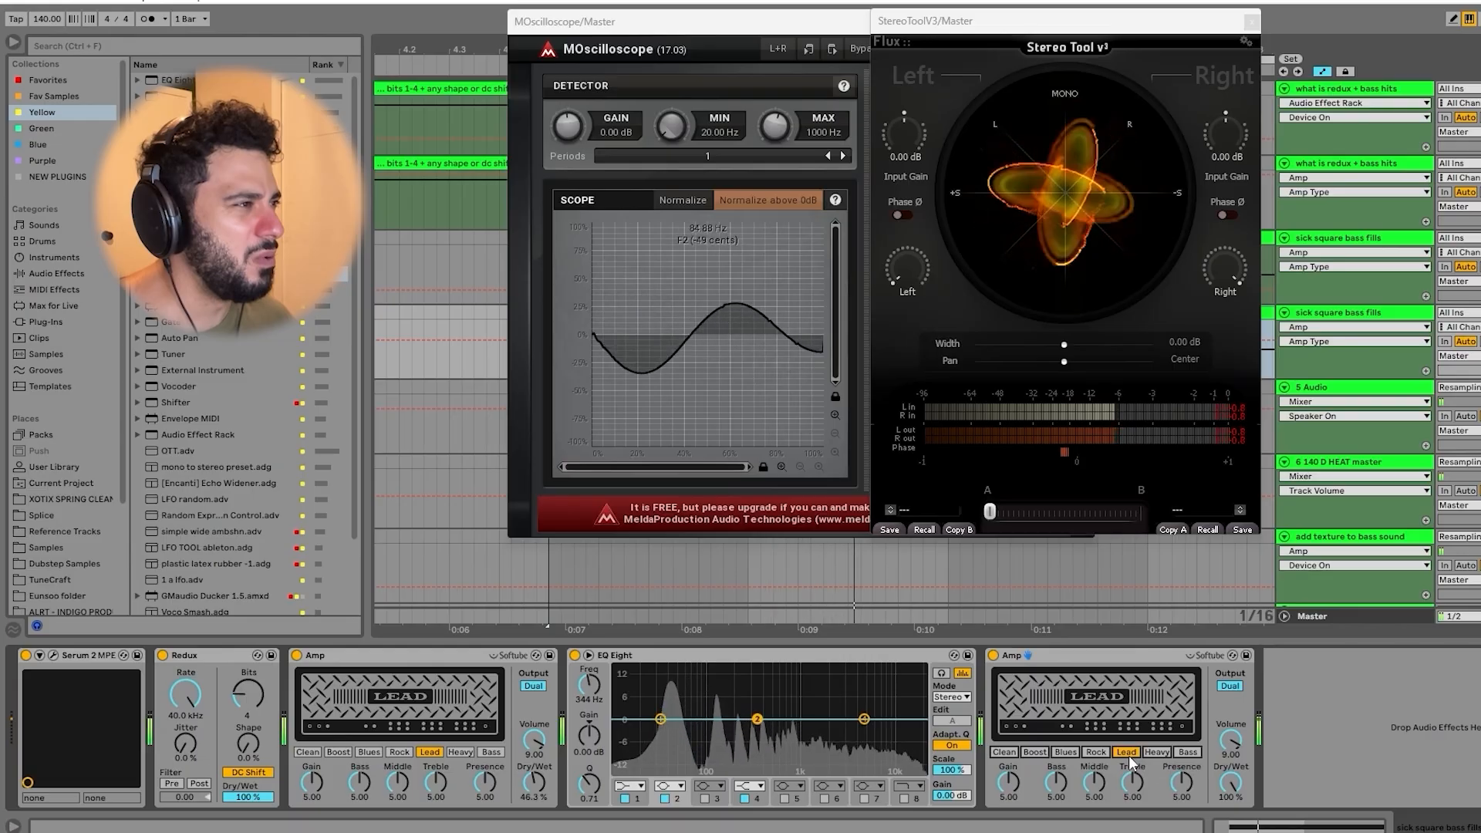
{"action": "left_click", "coordinate": [1034, 752]}
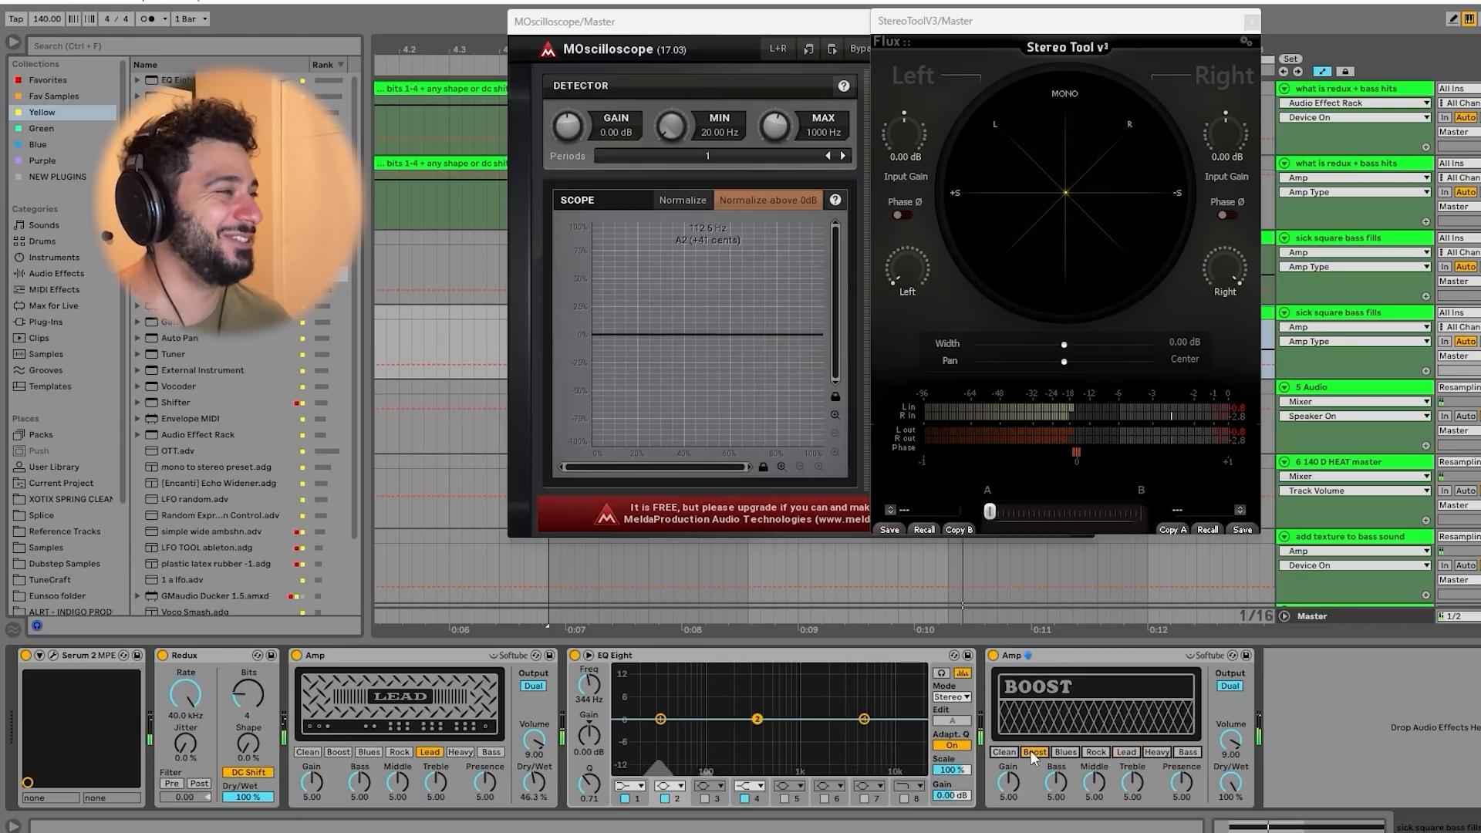
{"action": "left_click", "coordinate": [1186, 752]}
{"action": "left_click_drag", "start_coordinate": [1188, 779], "coordinate": [1187, 725]}
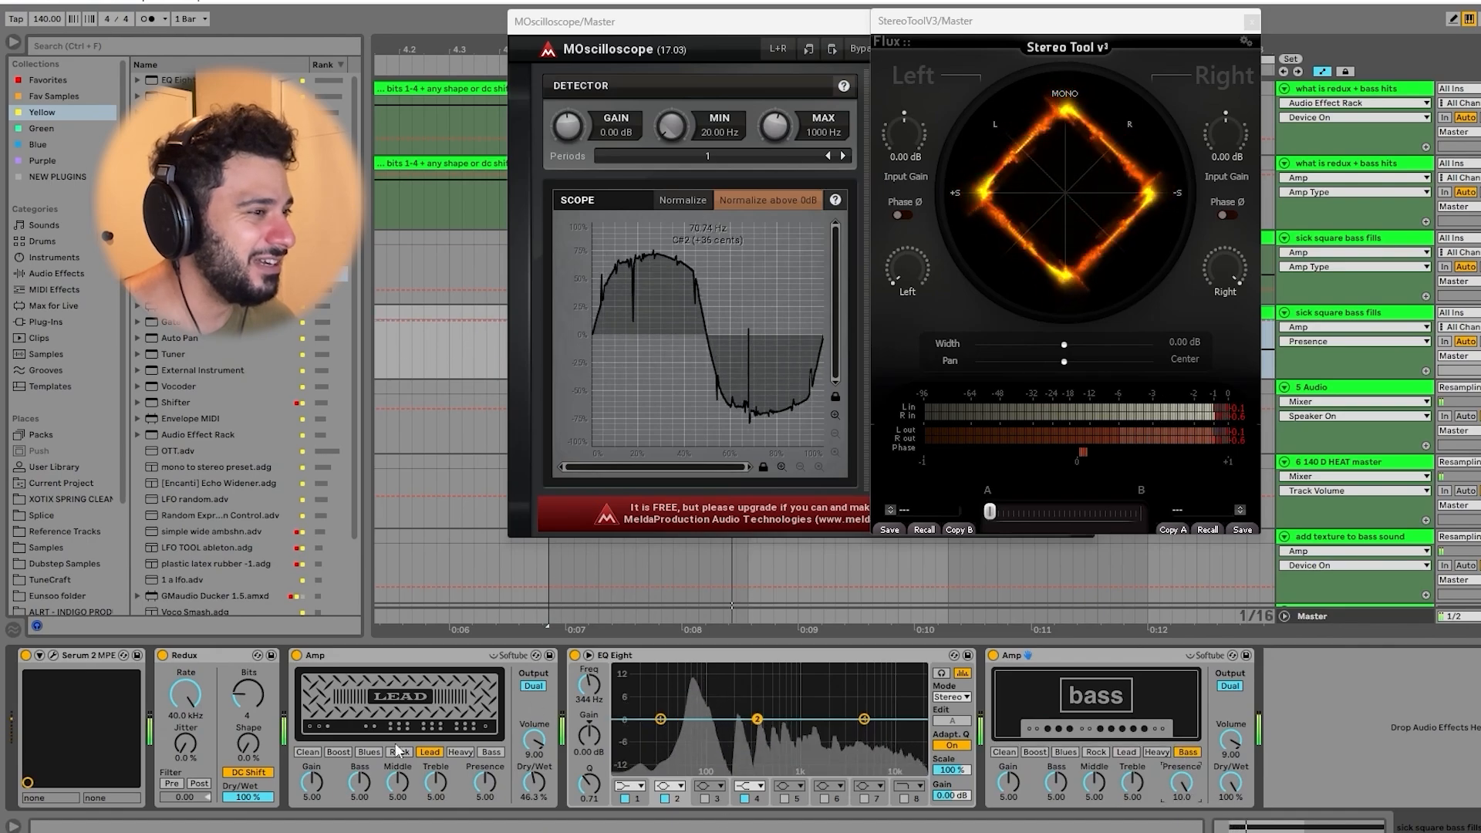
Step: Set the Serum 2 track's Redux to 3 bits with Shape at 68%
{"action": "left_click_drag", "start_coordinate": [253, 693], "coordinate": [255, 708]}
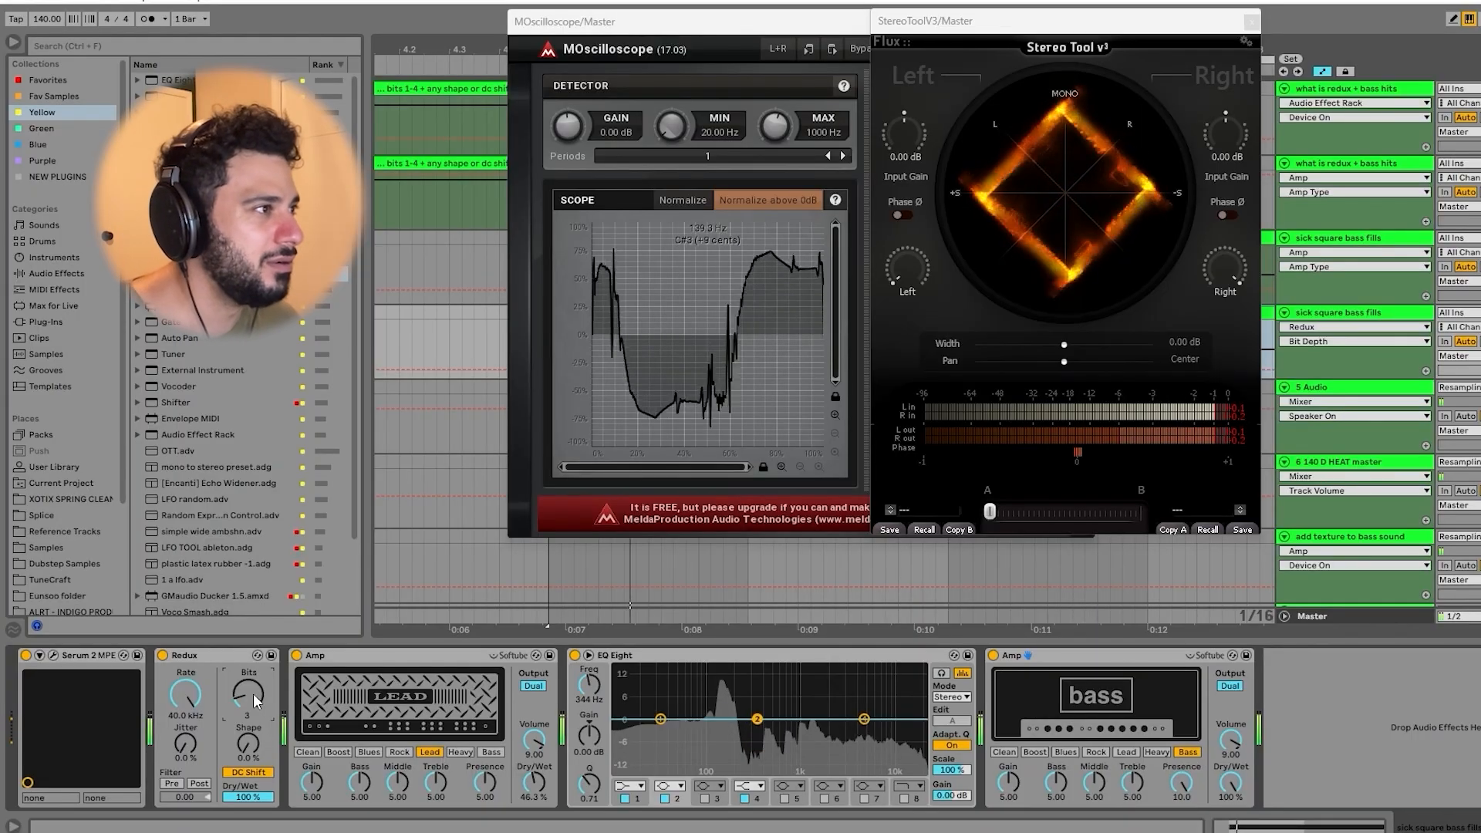
{"action": "left_click_drag", "start_coordinate": [253, 749], "coordinate": [253, 691]}
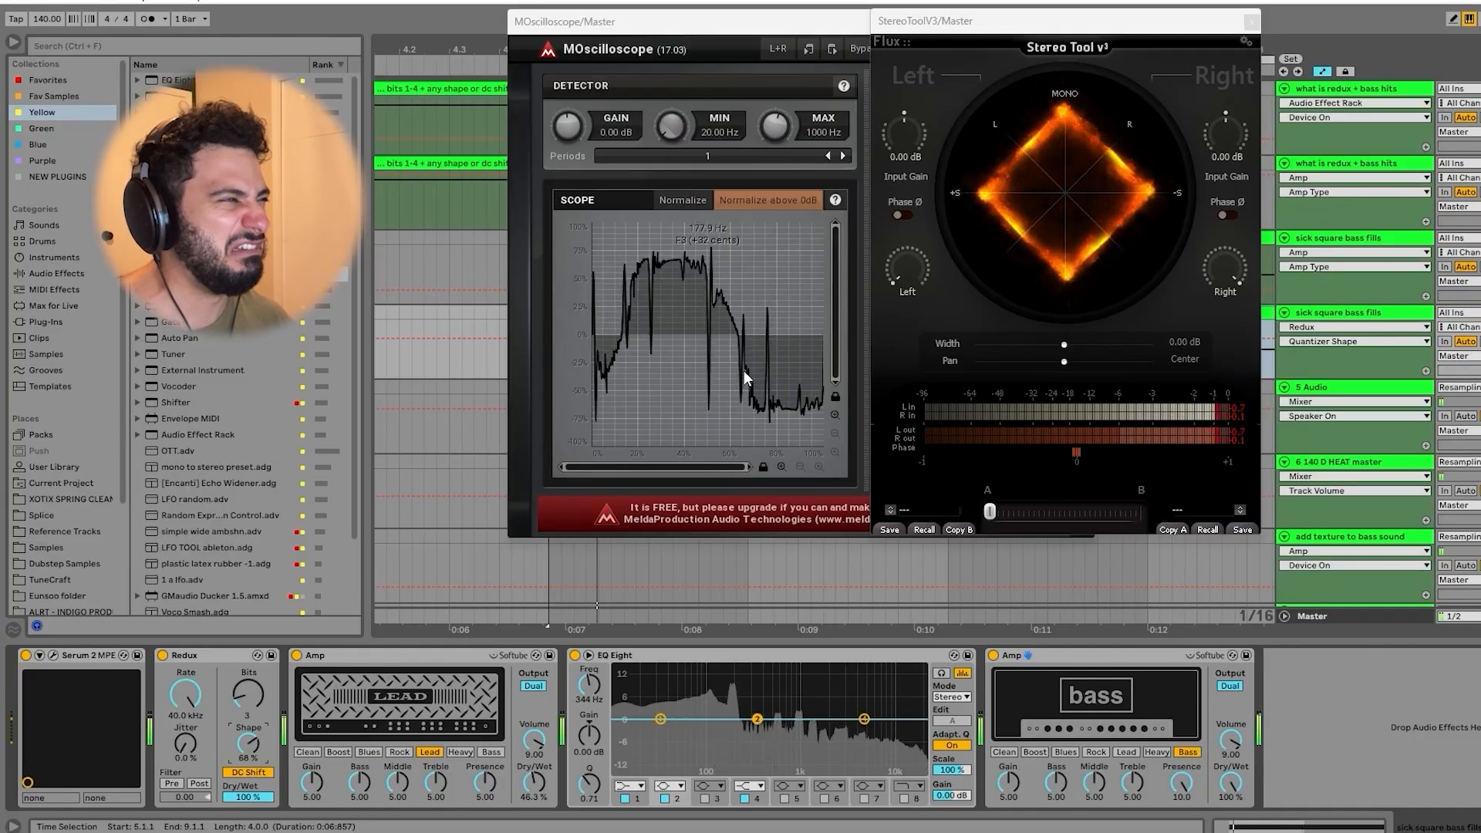
Step: Play both "sick square bass fills" tracks while comparing the Operator and Serum 2 device chains
{"action": "left_click", "coordinate": [468, 264]}
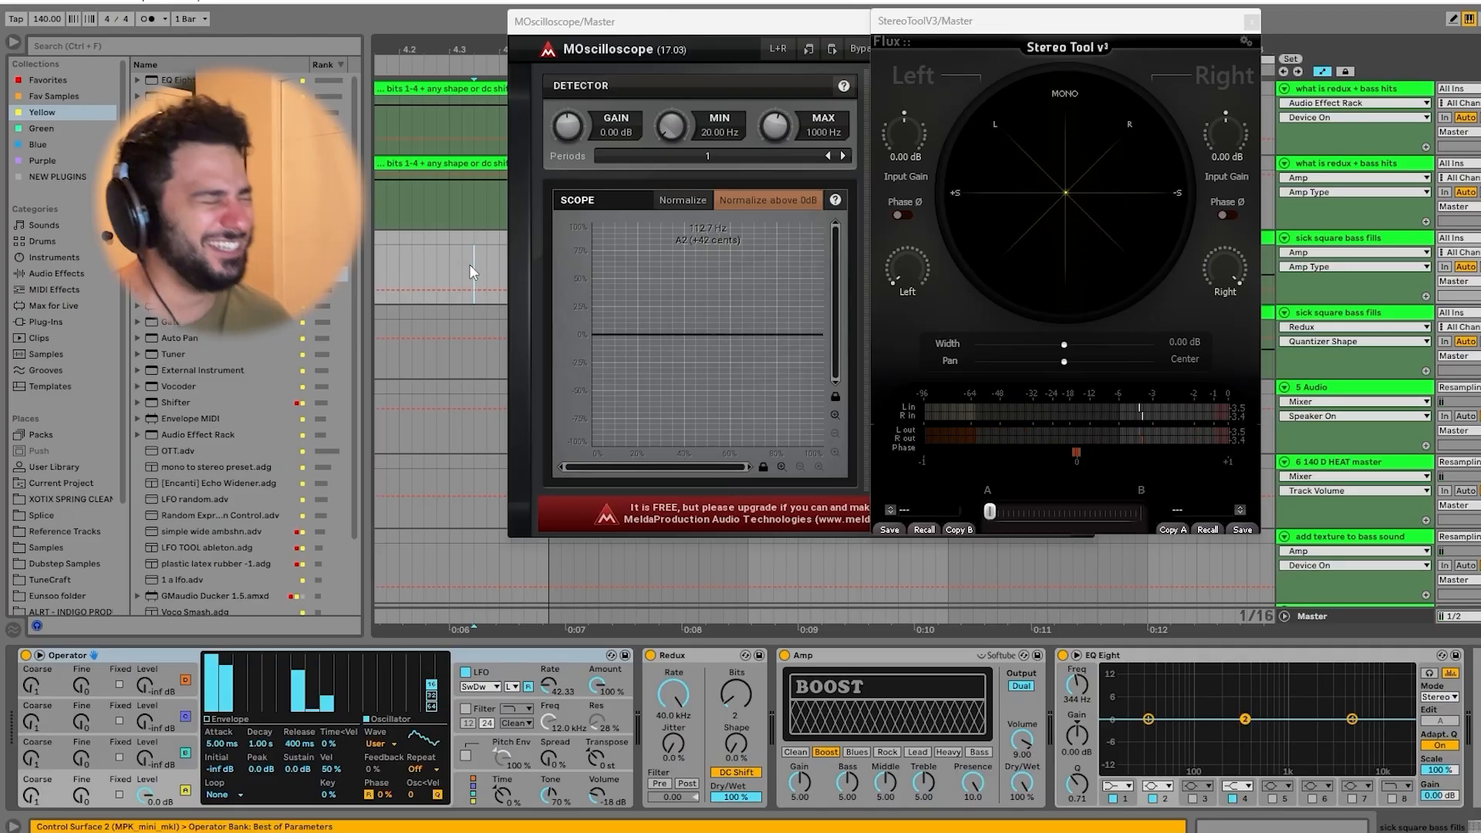
{"action": "key", "text": "space"}
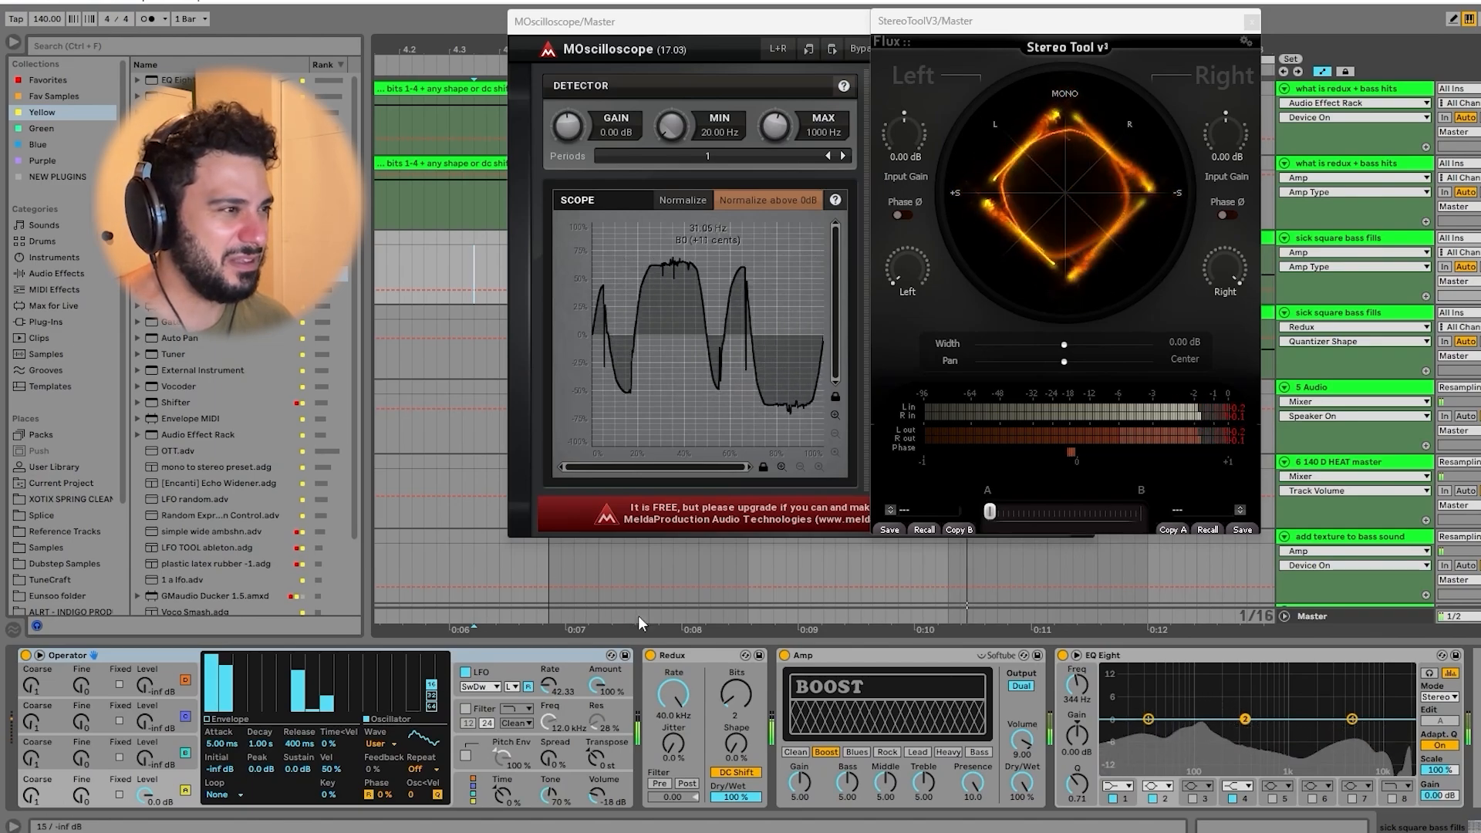
{"action": "left_click", "coordinate": [1342, 314]}
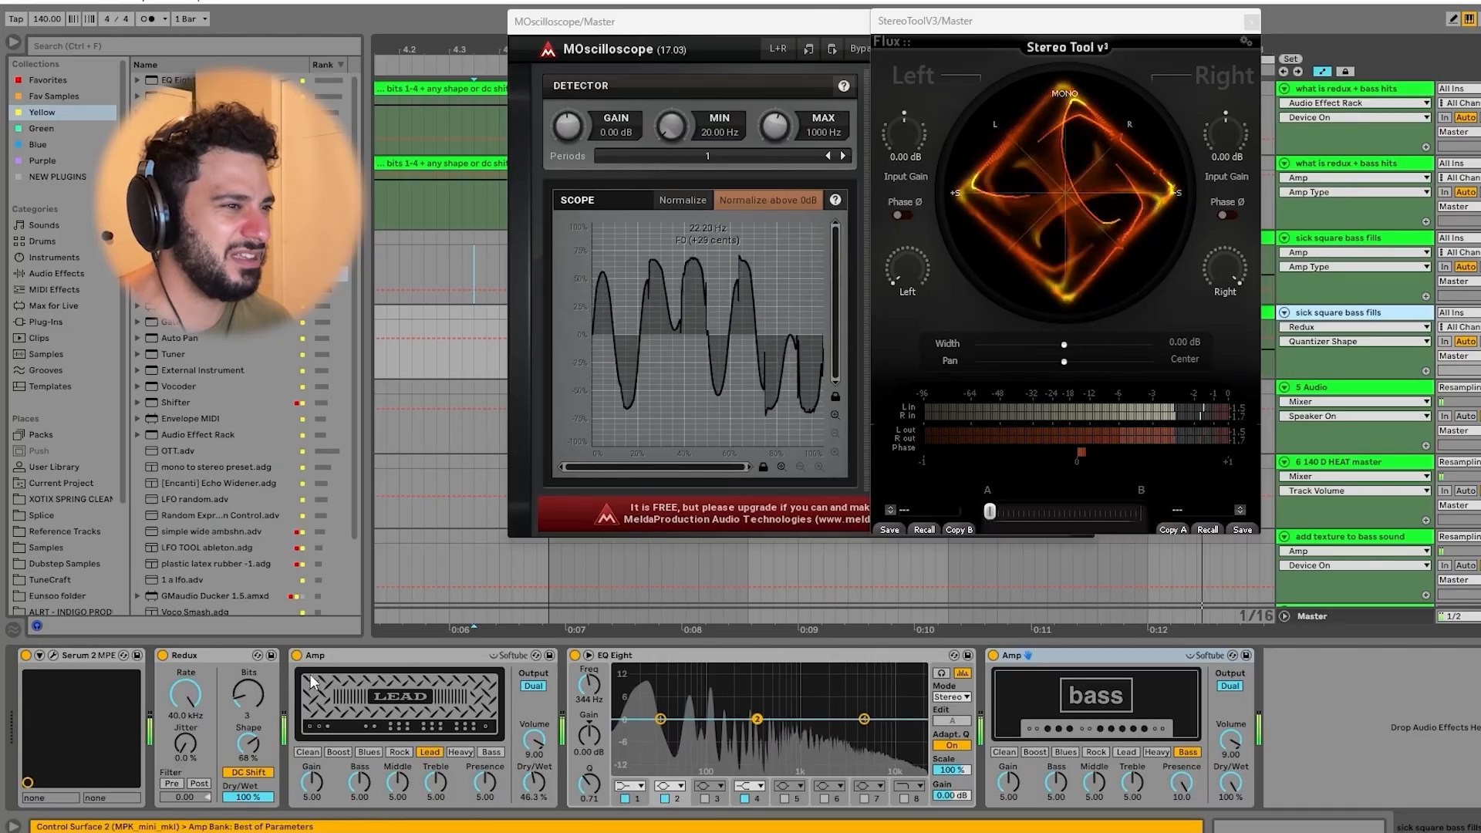
{"action": "mouse_move", "coordinate": [185, 694]}
{"action": "left_mouse_down"}
{"action": "mouse_move", "coordinate": [185, 825]}
{"action": "mouse_move", "coordinate": [185, 694]}
{"action": "left_mouse_up"}
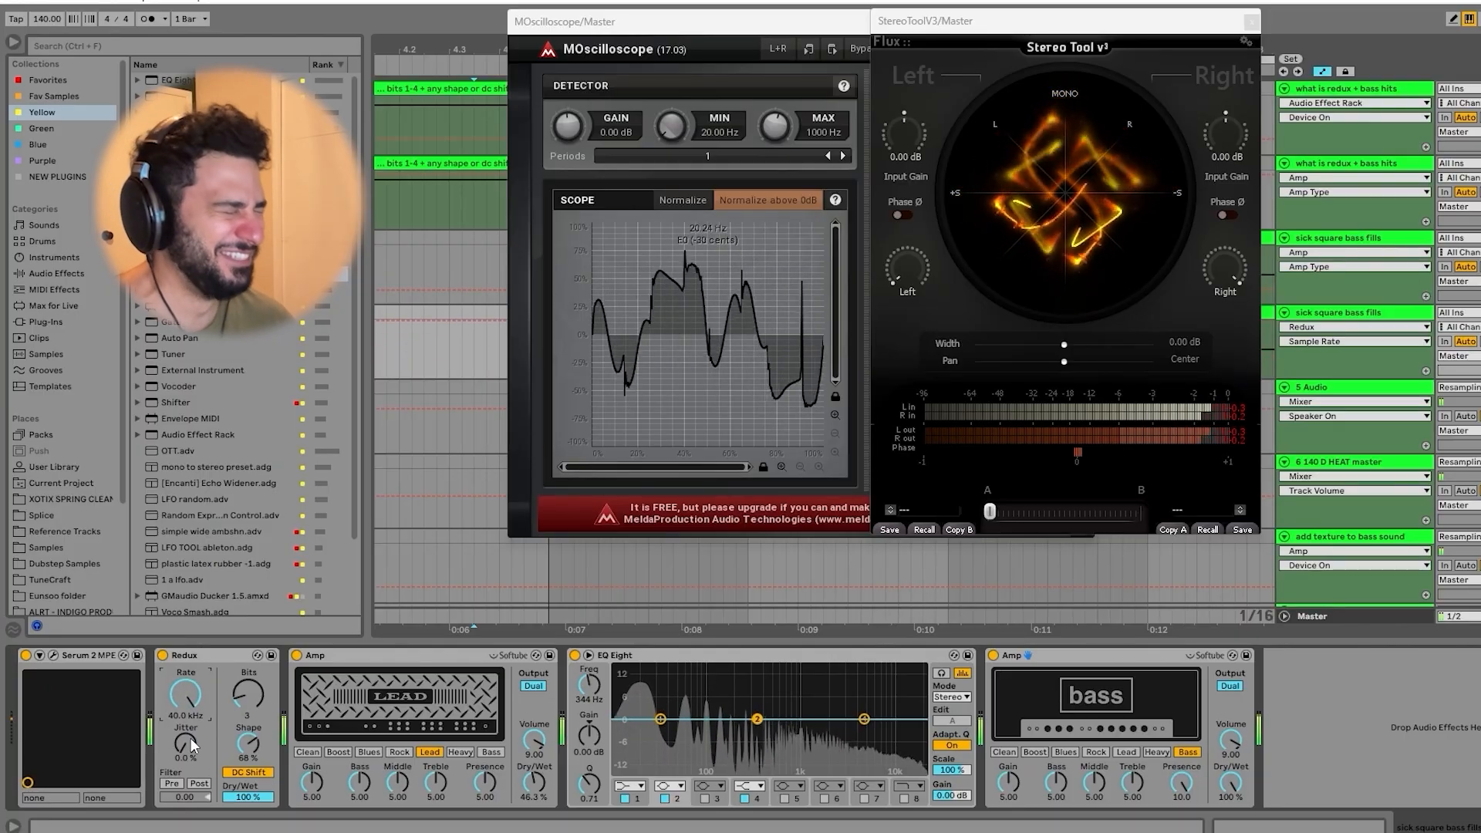
{"action": "key", "text": "space"}
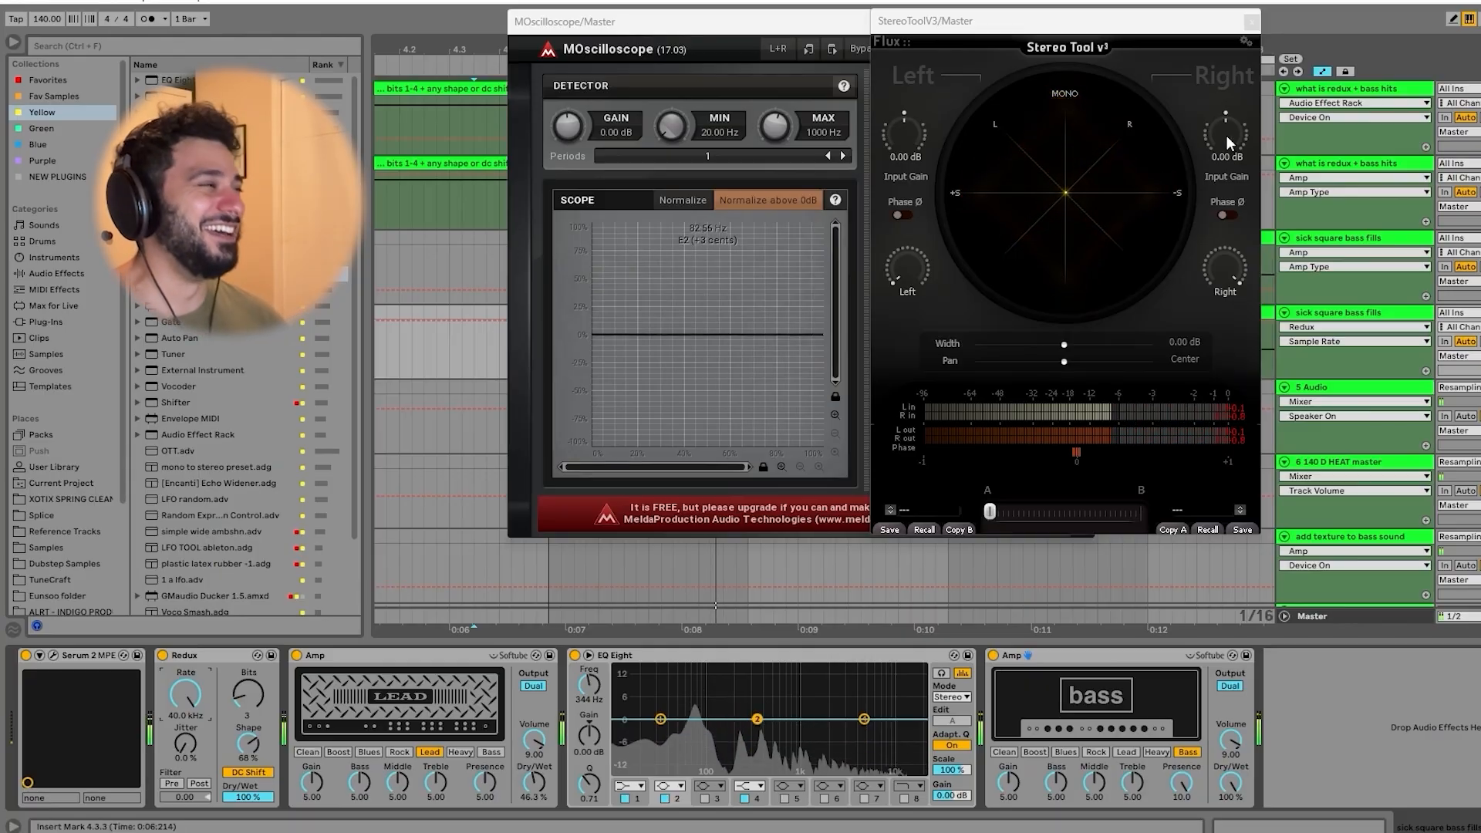
Step: Select the F - UK Wub 1 clip on "add texture to bass sound" and play it with its effect rack bypassed
{"action": "left_click", "coordinate": [1137, 31]}
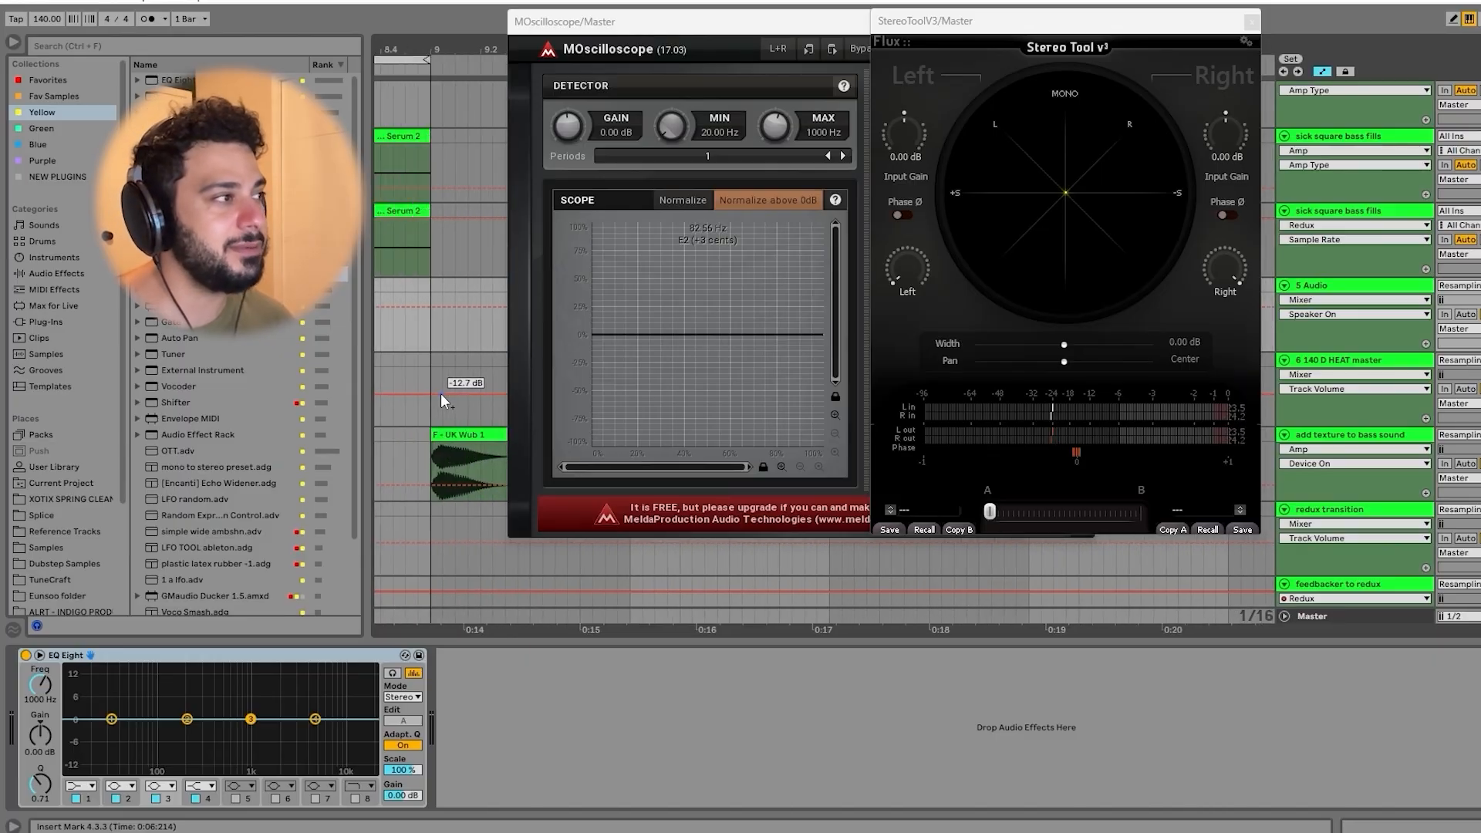
{"action": "scroll", "coordinate": [441, 395], "scroll_direction": "down", "scroll_amount": 2}
{"action": "left_click", "coordinate": [450, 368]}
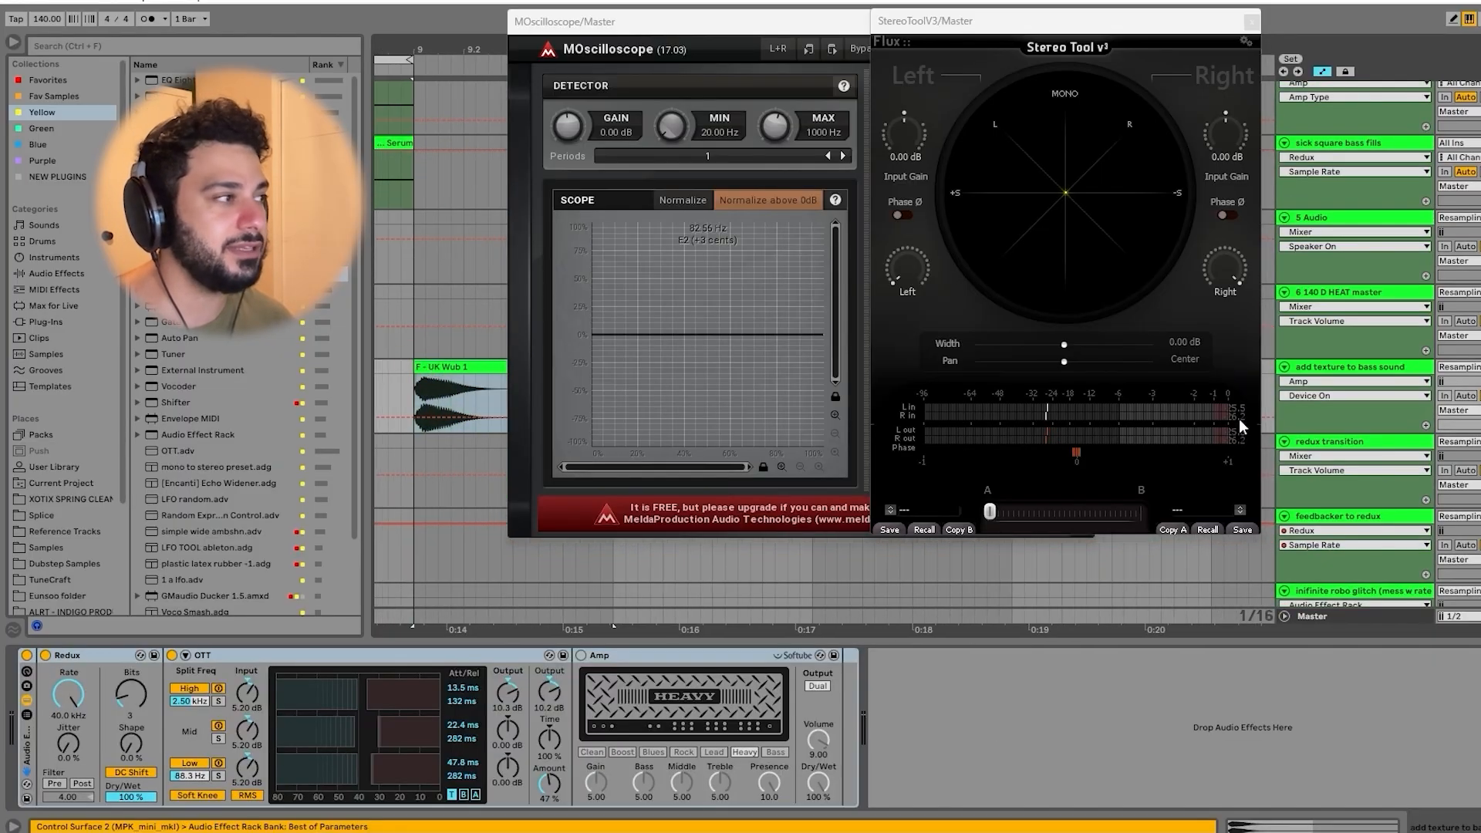
{"action": "left_click", "coordinate": [27, 656]}
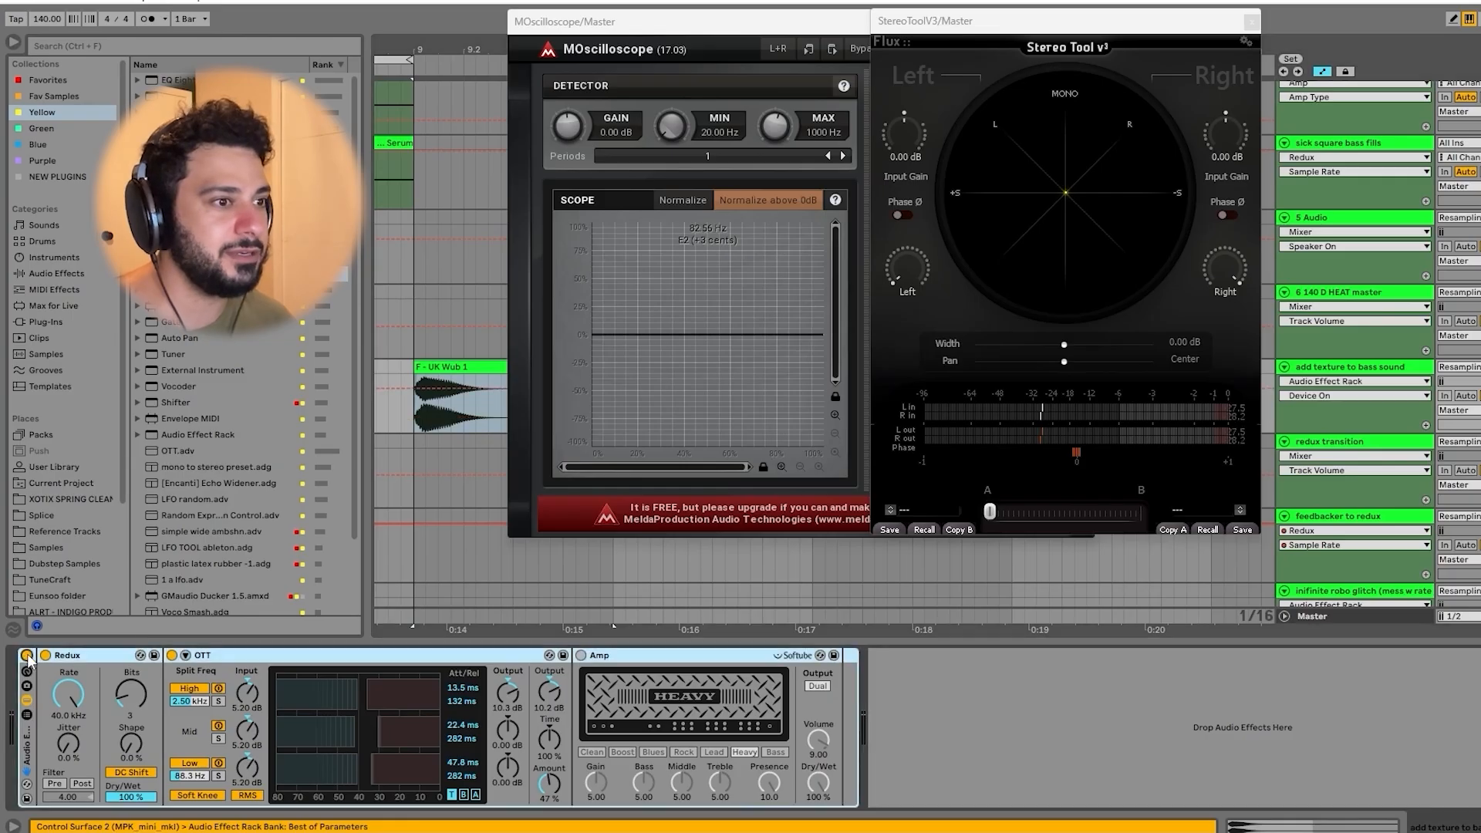
{"action": "key", "text": "space"}
{"action": "key", "text": "space"}
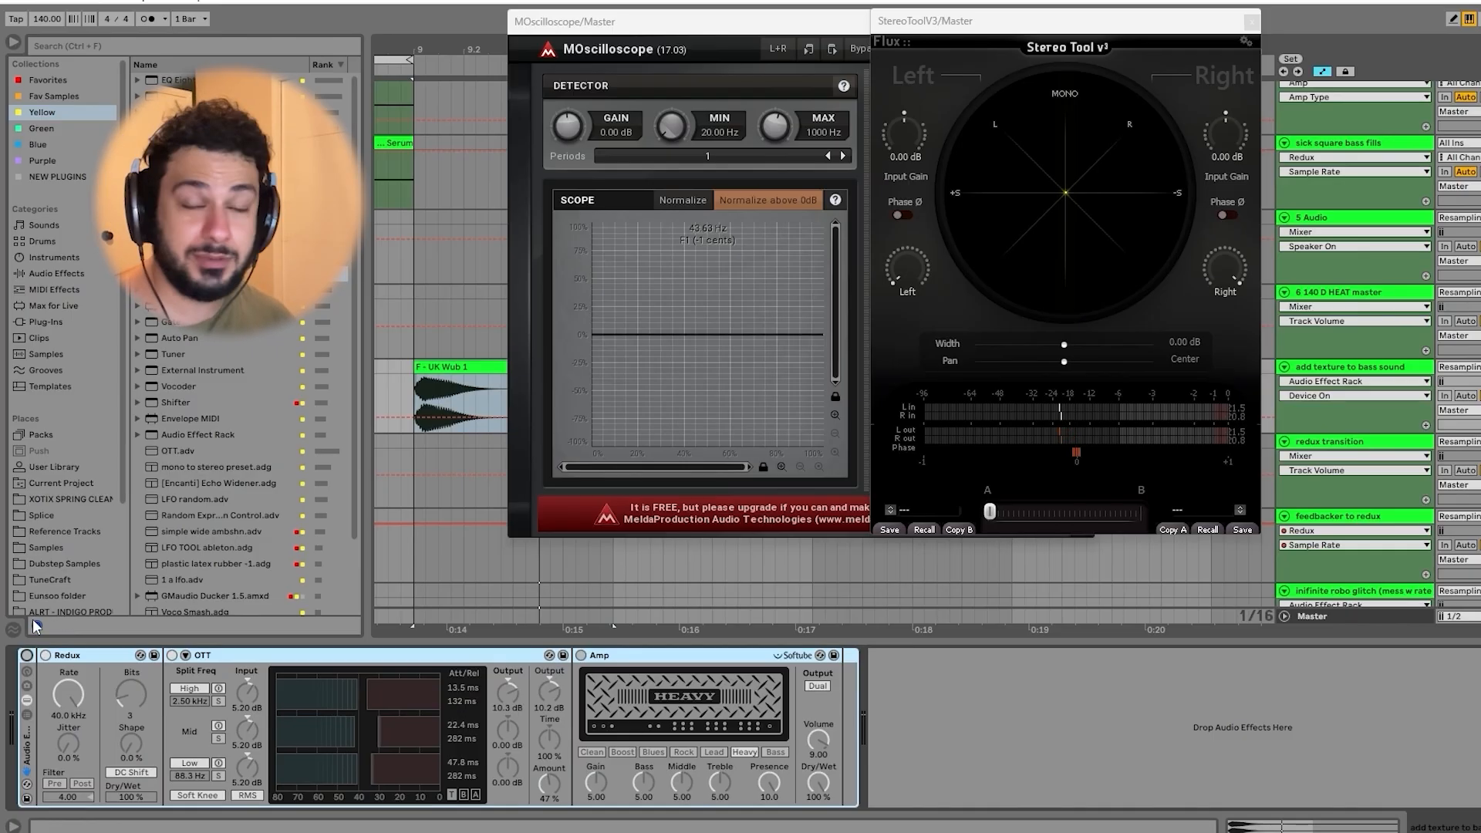
Step: Turn the Audio Effect Rack back on and compare the wub clip's playback with it
{"action": "left_click", "coordinate": [27, 656]}
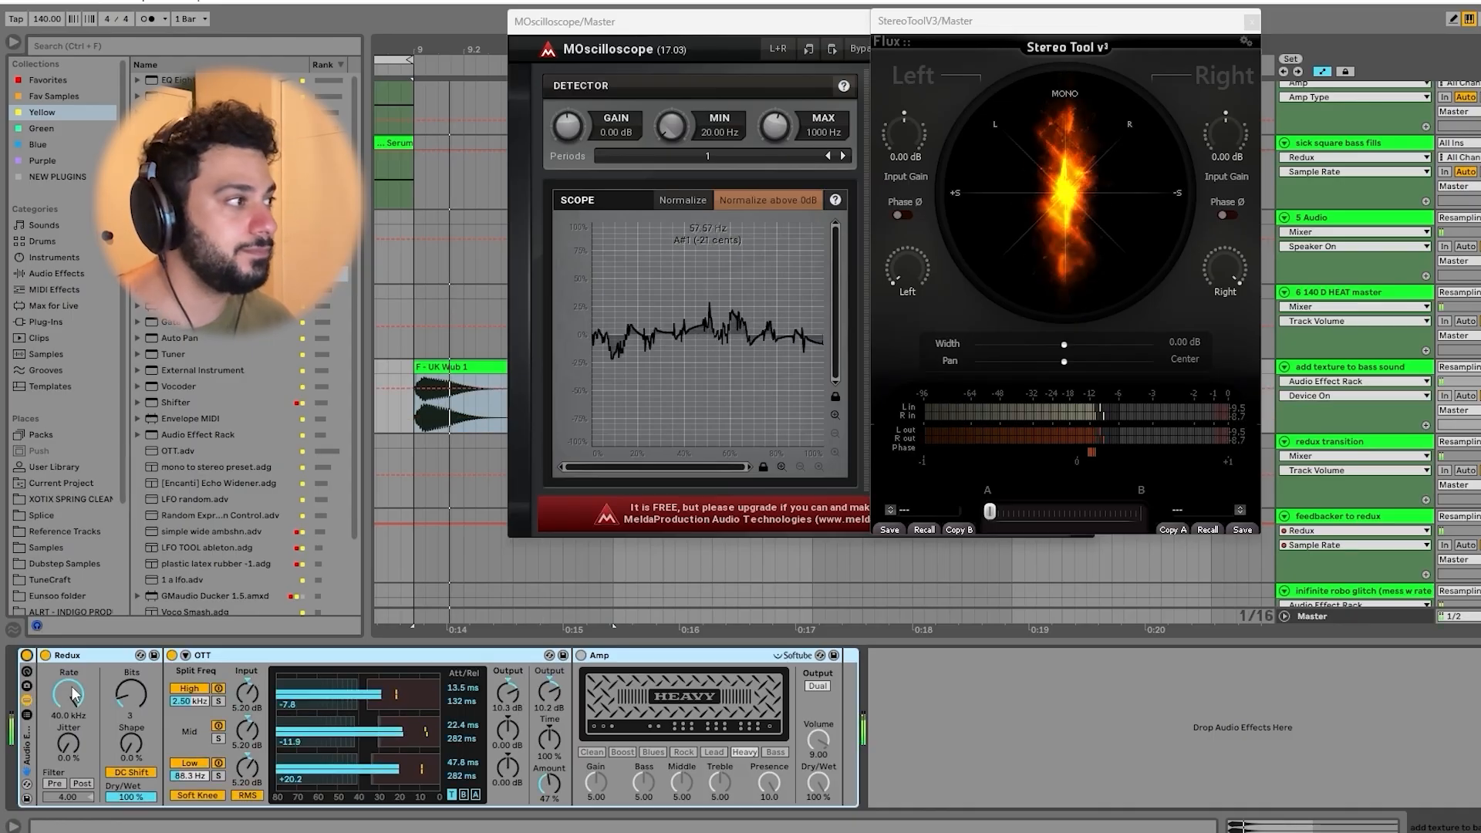
{"action": "key", "text": "space"}
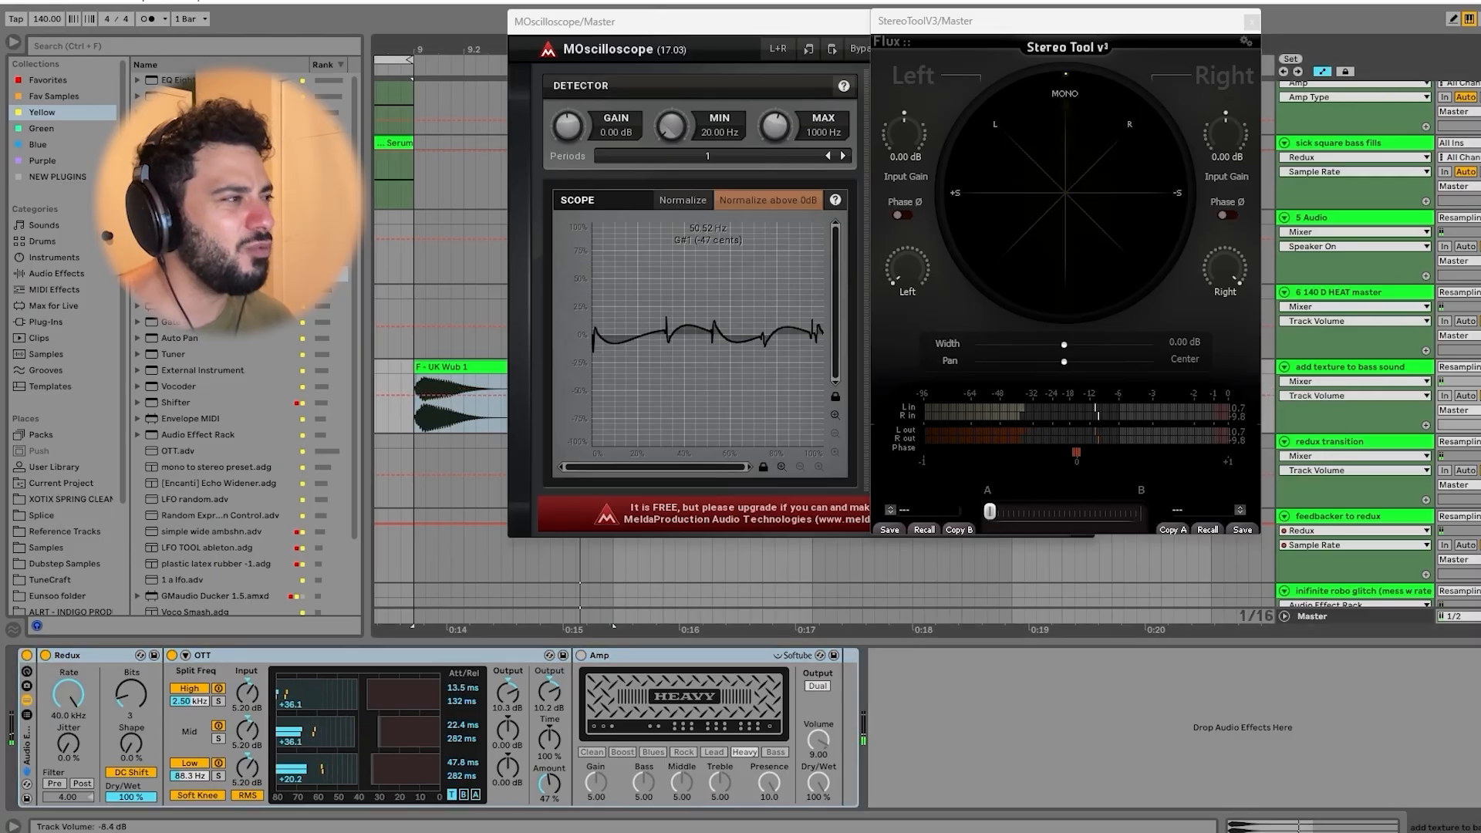
{"action": "key", "text": "space"}
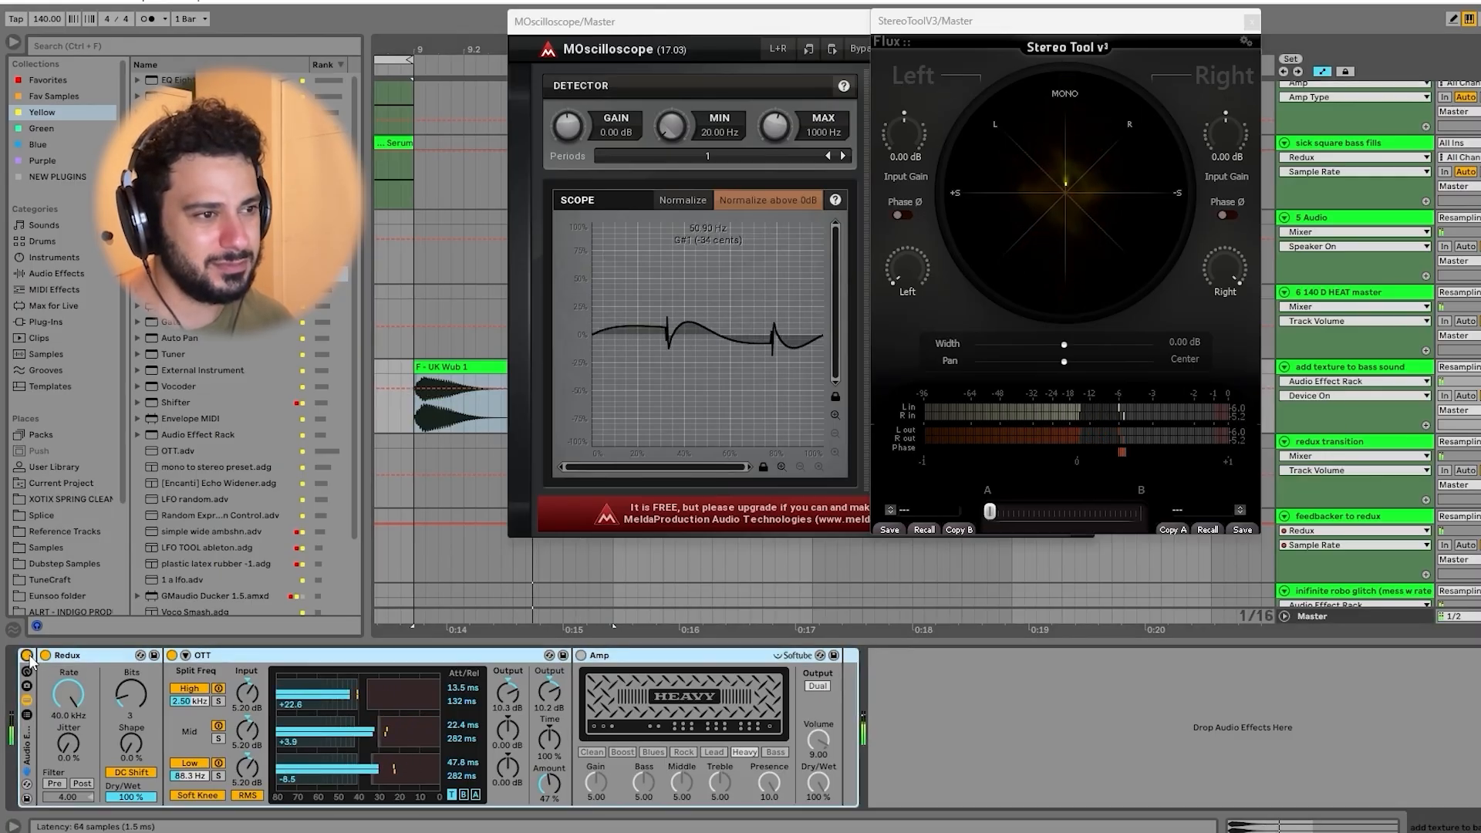
{"action": "left_click", "coordinate": [27, 655]}
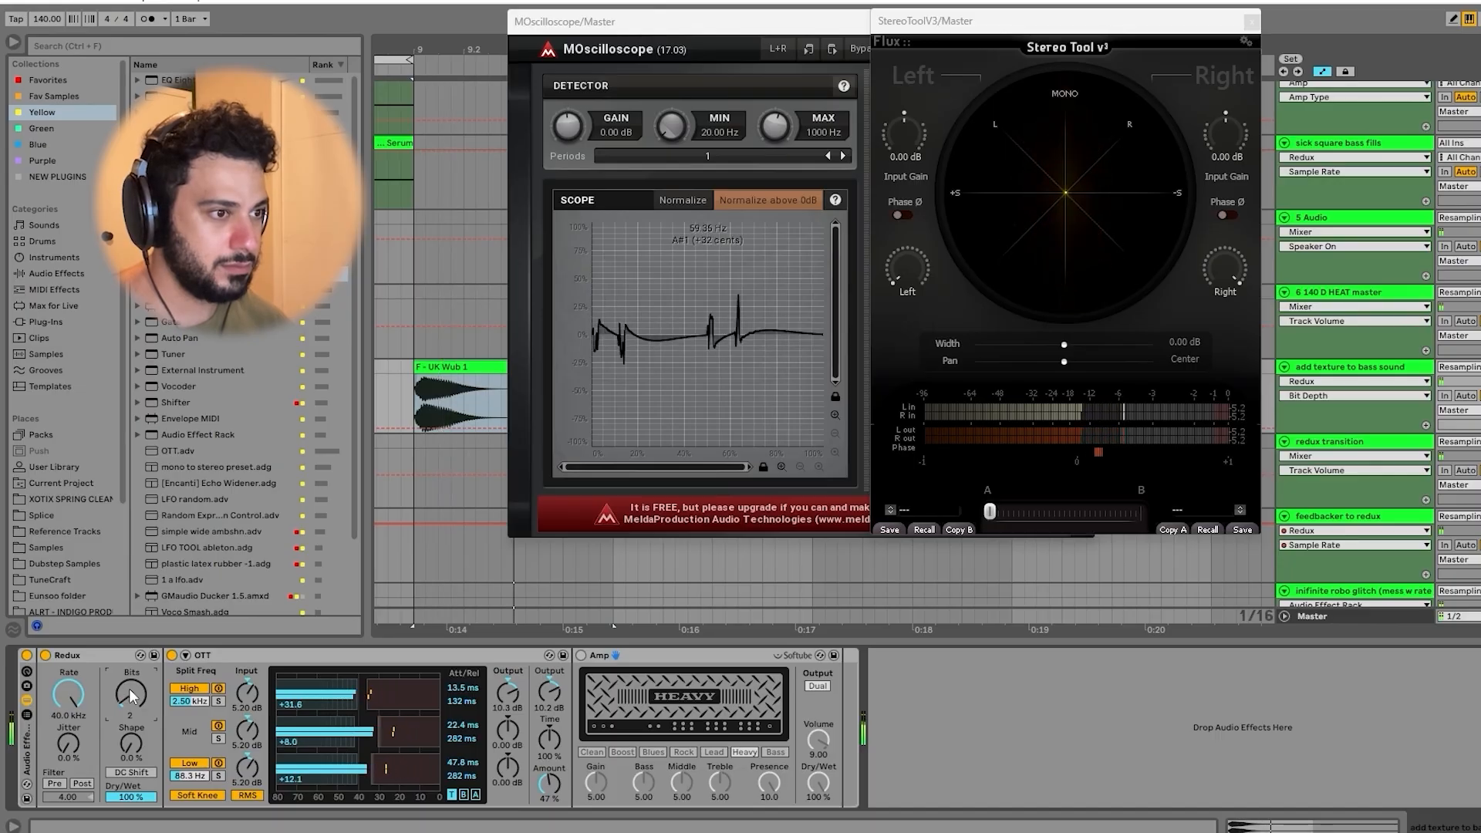
Step: Try the wub rack's Redux with Shape at 100% and undo the OTT Amount adjustment
{"action": "left_click", "coordinate": [139, 733]}
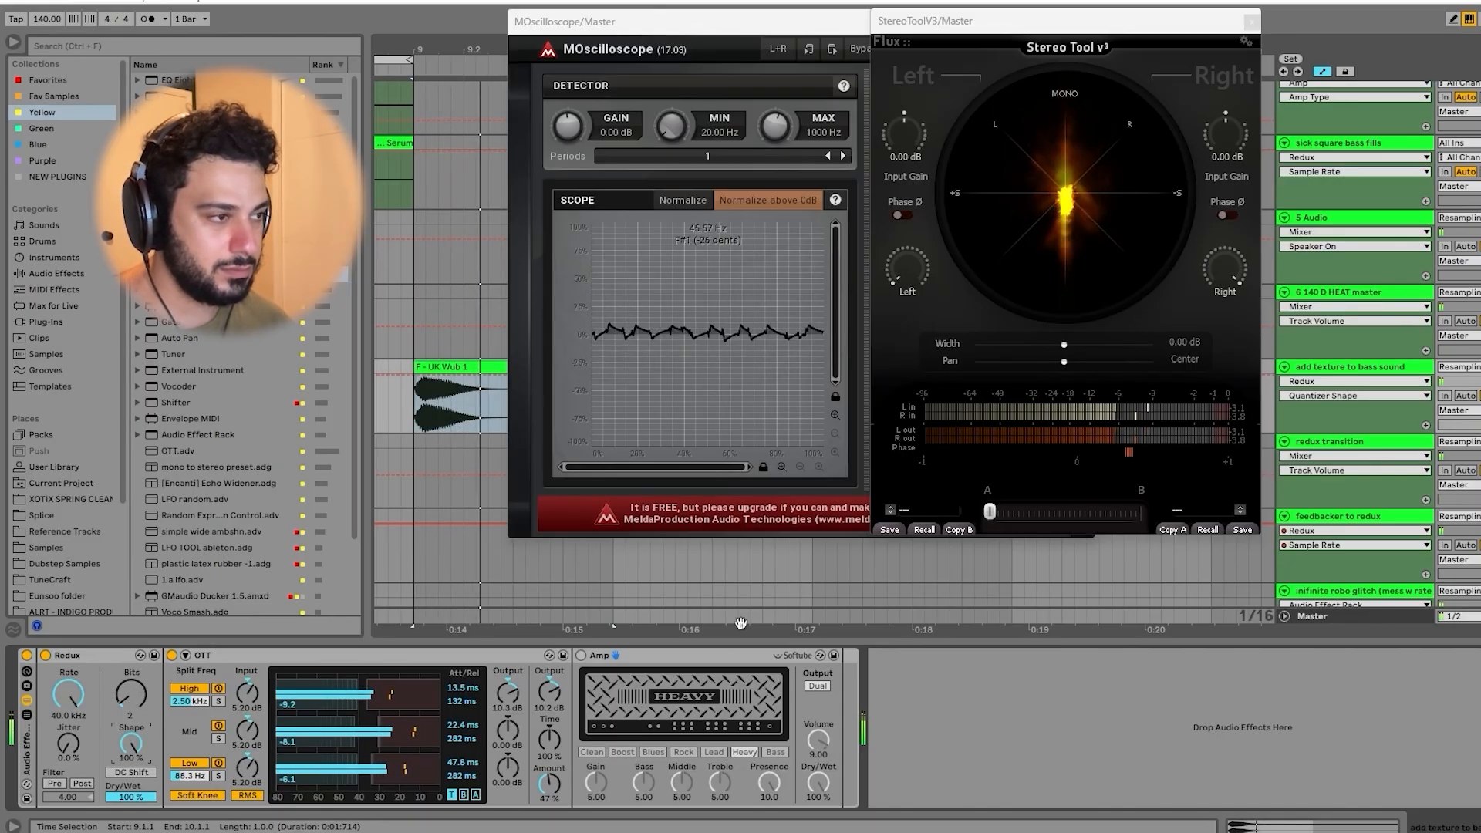
{"action": "left_click_drag", "start_coordinate": [549, 782], "coordinate": [550, 778]}
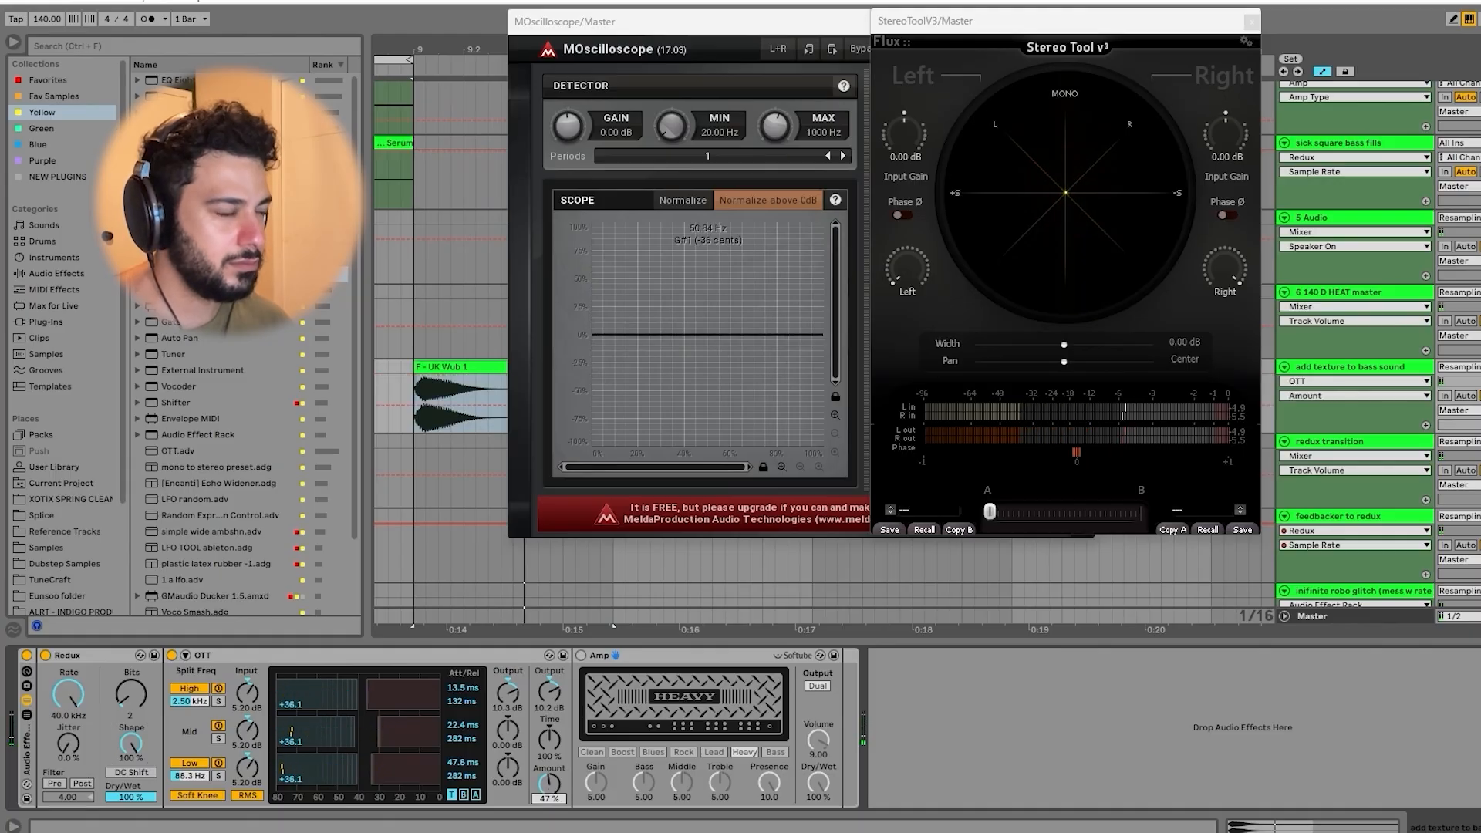
{"action": "key", "text": "ctrl+z"}
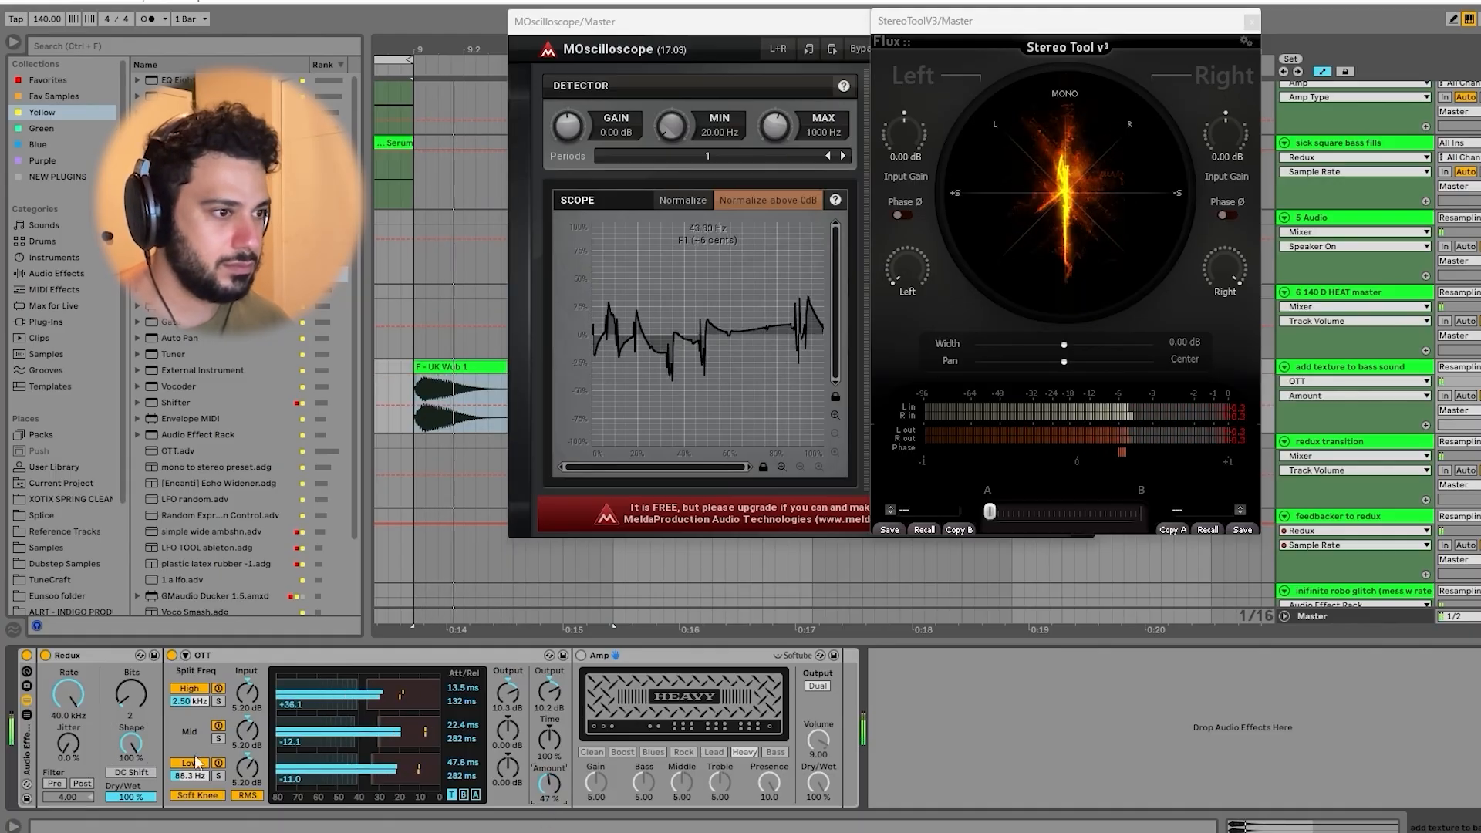
Step: Turn on DC Shift in the wub track's Redux and set Shape to 13% at 2 bits
{"action": "left_click", "coordinate": [133, 773]}
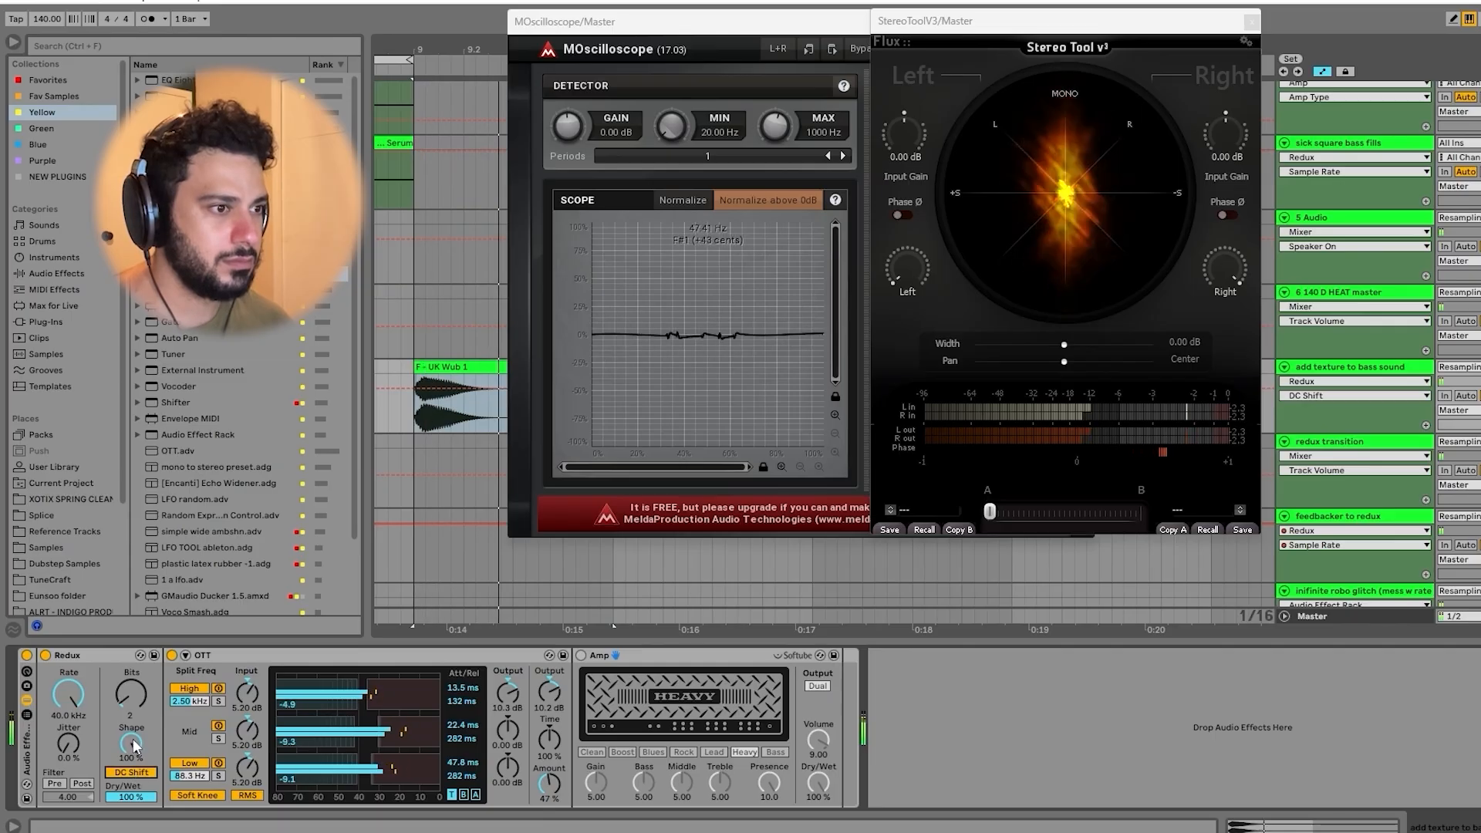
{"action": "left_click_drag", "start_coordinate": [131, 744], "coordinate": [131, 727]}
{"action": "left_click", "coordinate": [133, 693]}
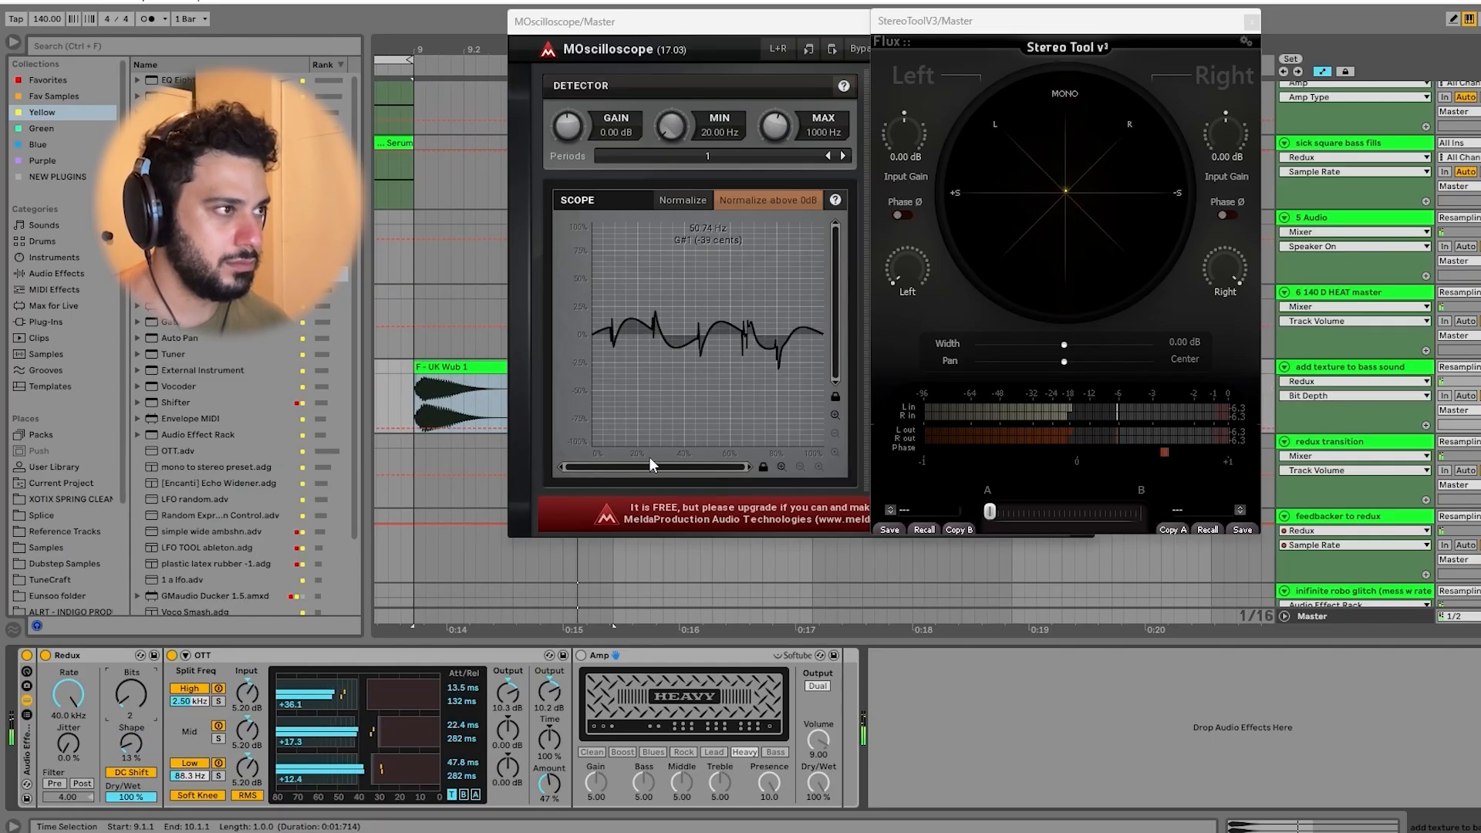
Step: Enable the rack's Heavy Amp with Dual output and raise OTT's master output to 24.0 dB during playback
{"action": "left_click", "coordinate": [580, 654]}
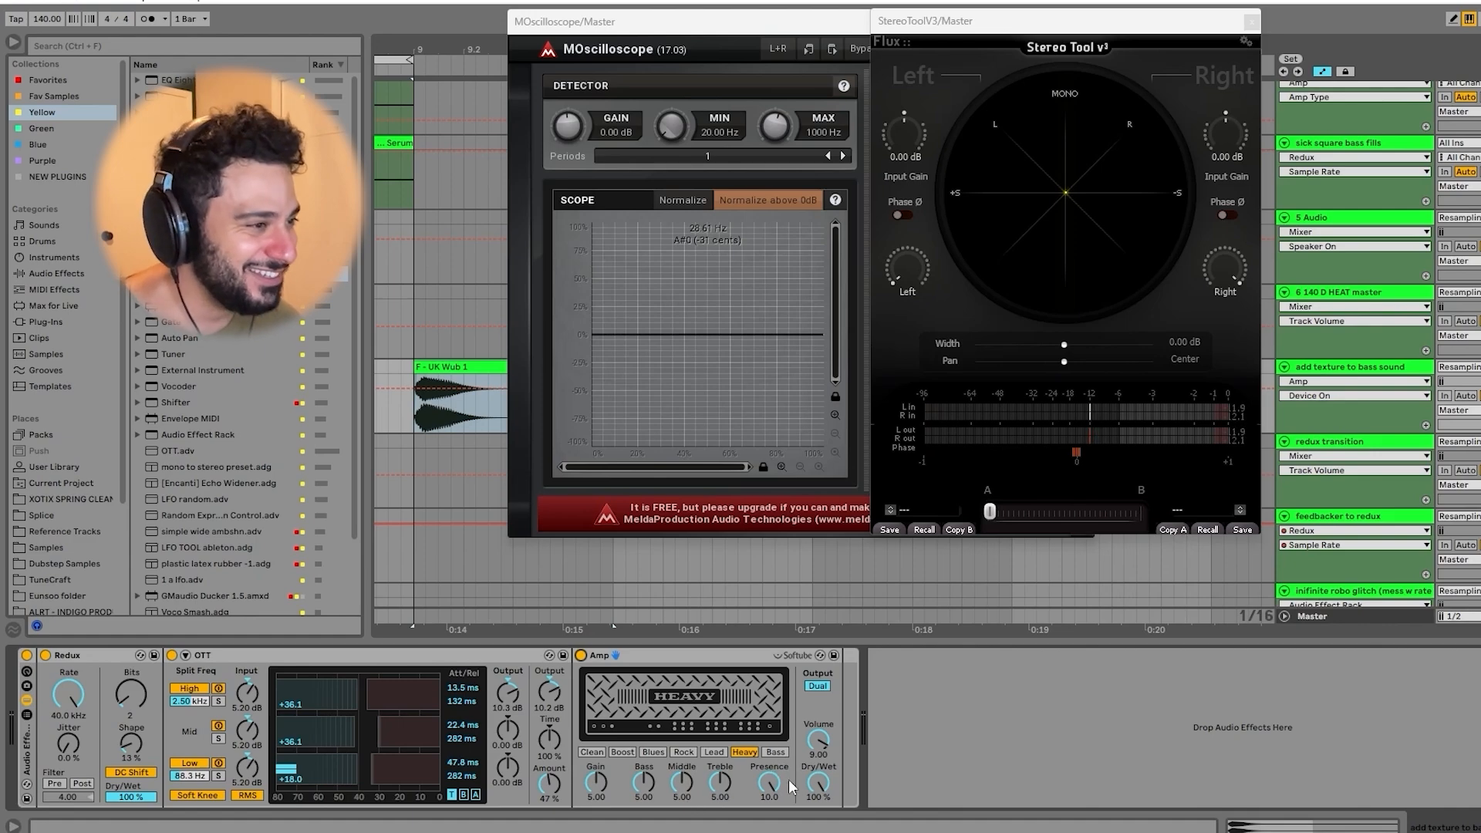
{"action": "left_click_drag", "start_coordinate": [555, 675], "coordinate": [556, 628]}
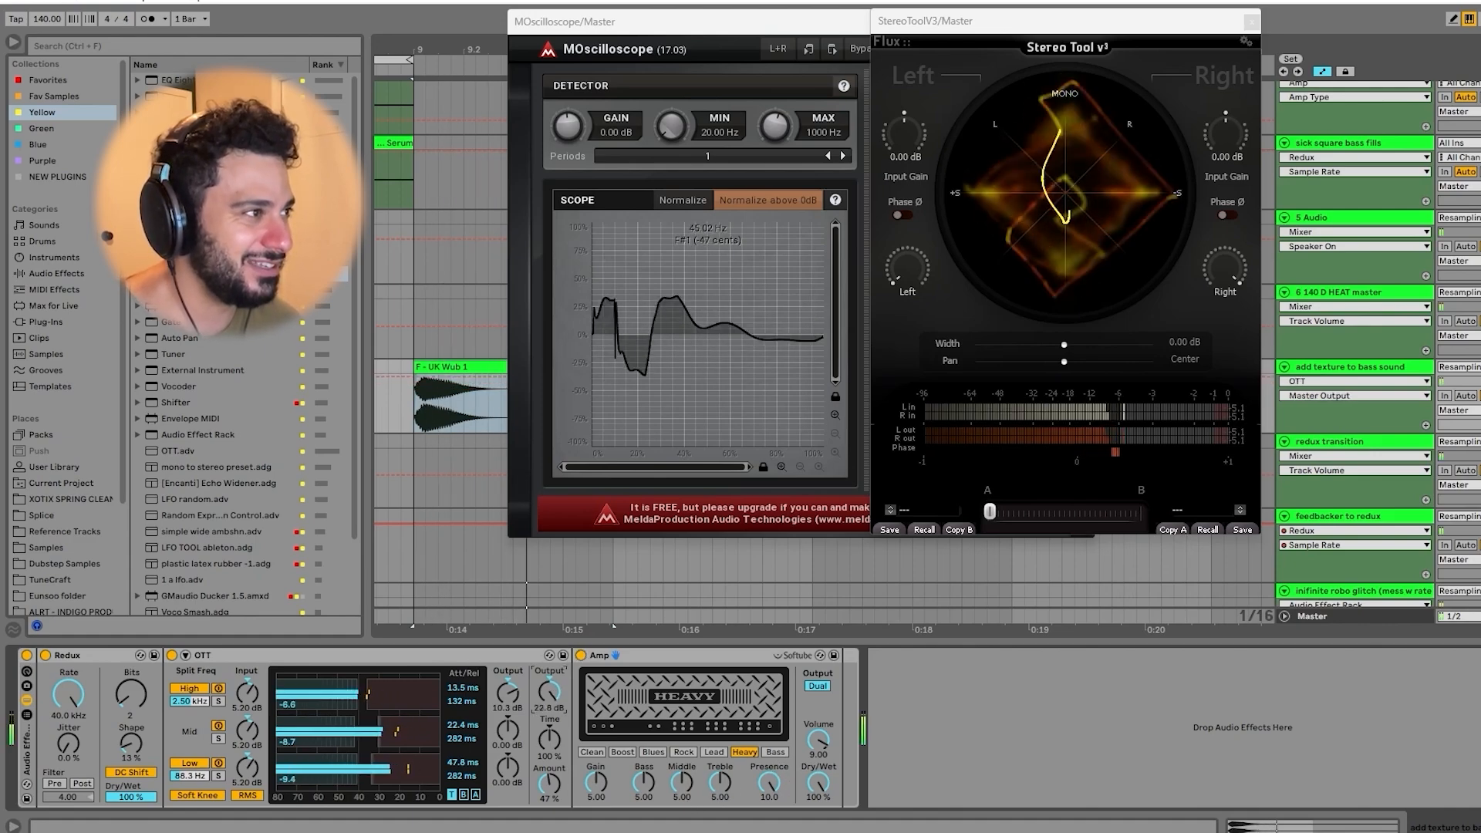
{"action": "key", "text": "space"}
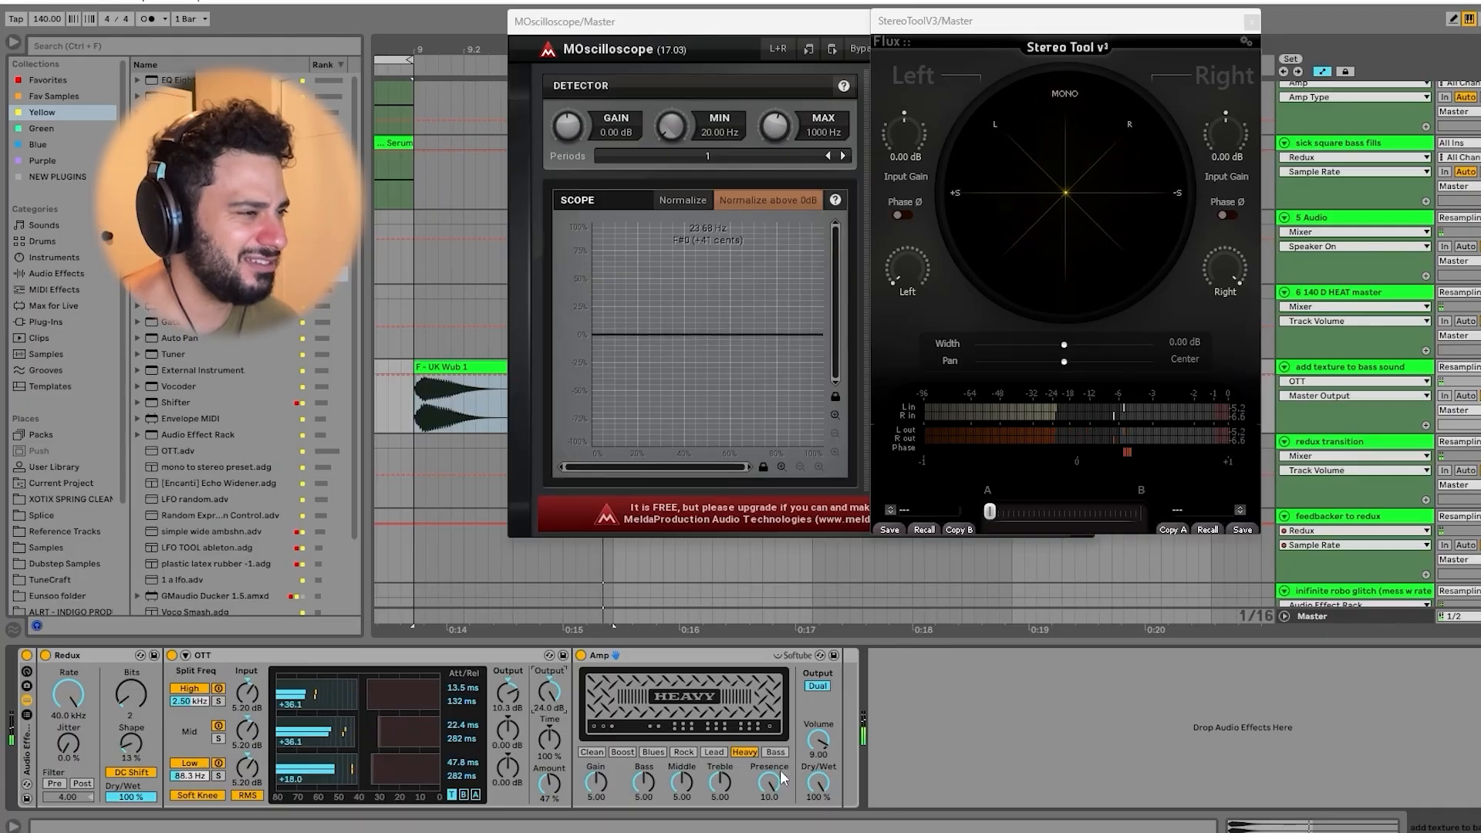
{"action": "key", "text": "space"}
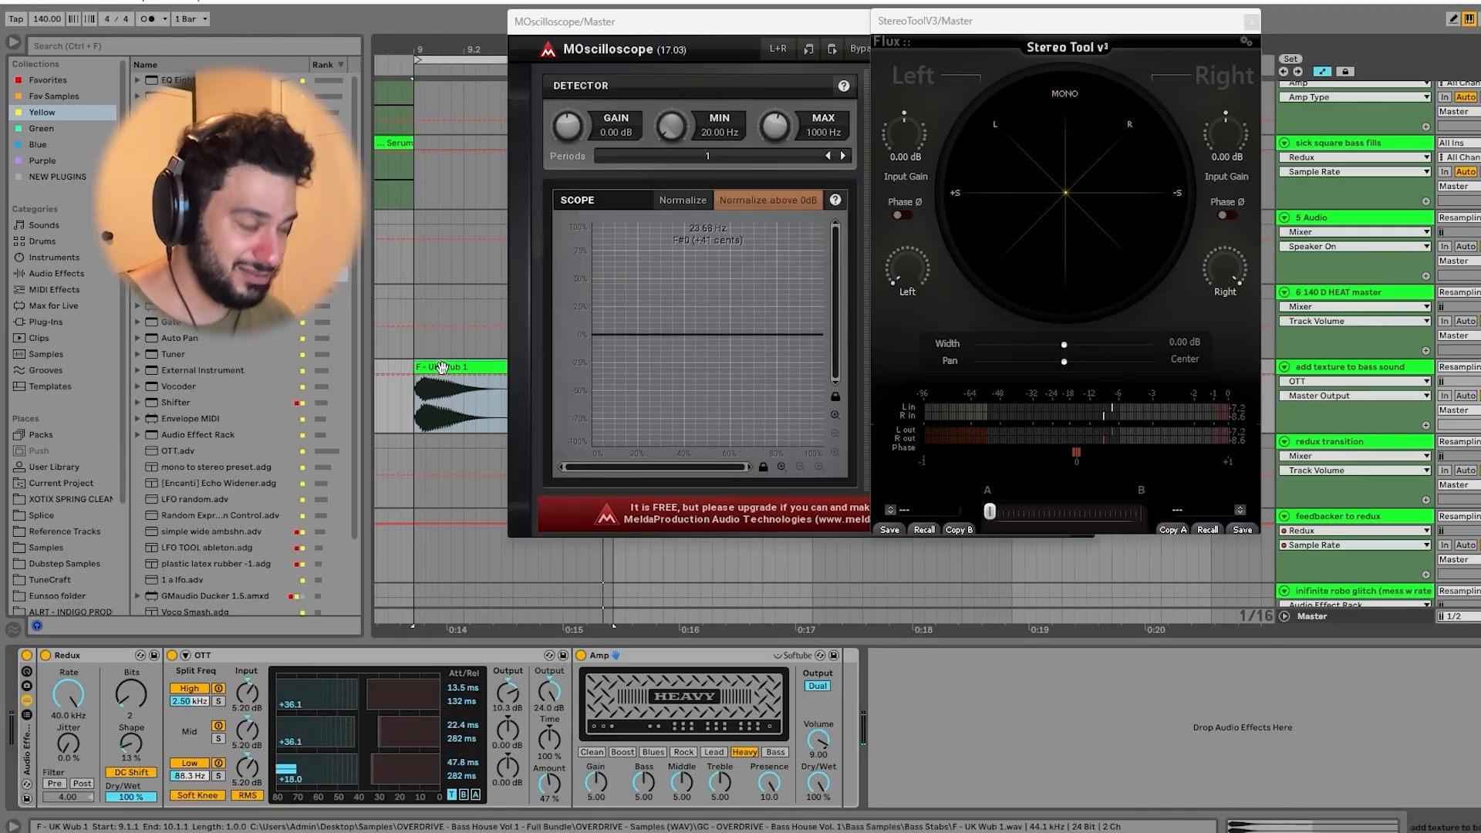
Step: Audition the wub clip through the Bass, Rock, Blues, Boost and Clean amp models
{"action": "left_click", "coordinate": [775, 752]}
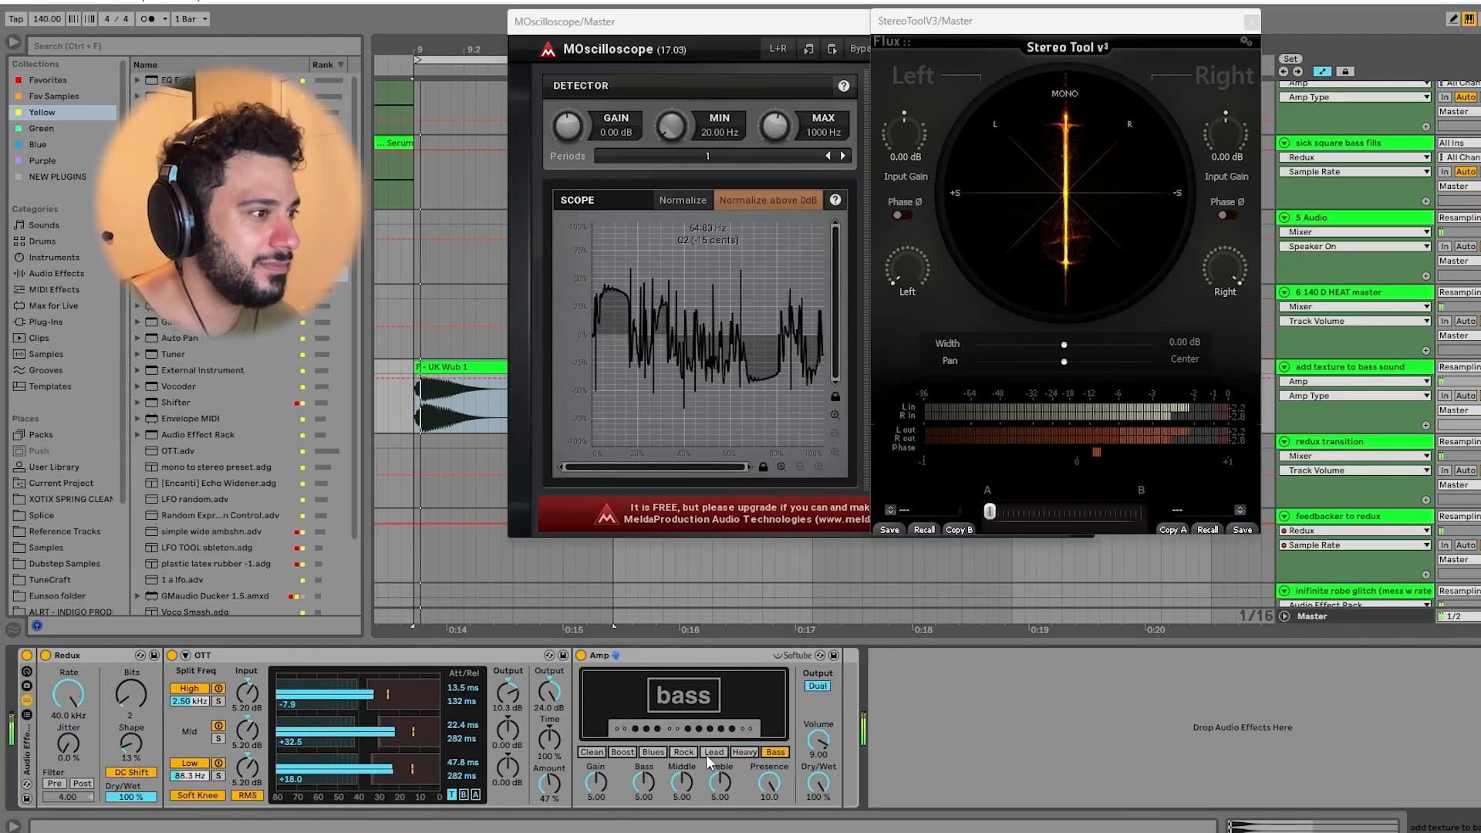
{"action": "left_click", "coordinate": [682, 752]}
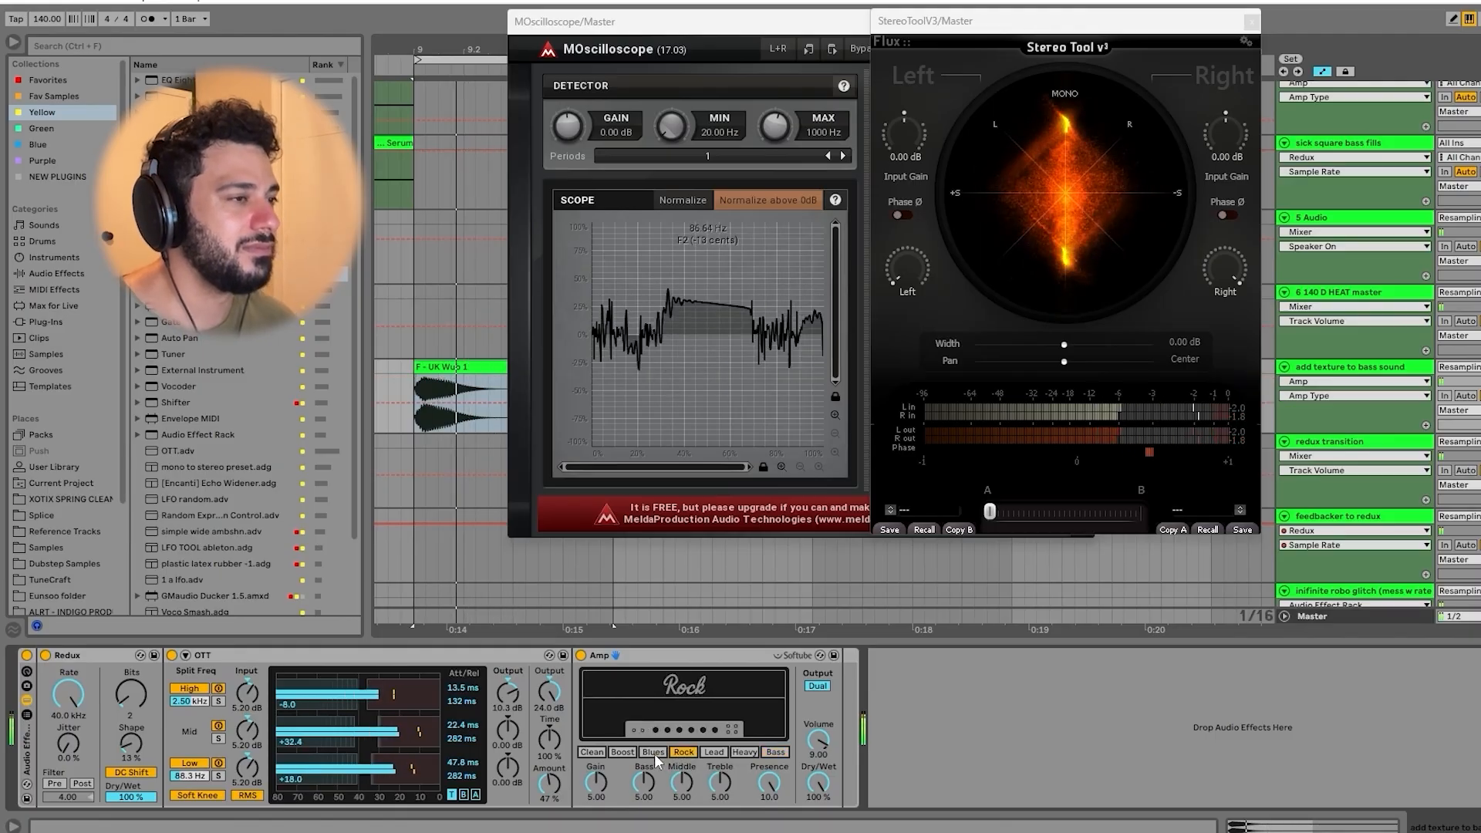
{"action": "left_click", "coordinate": [654, 752]}
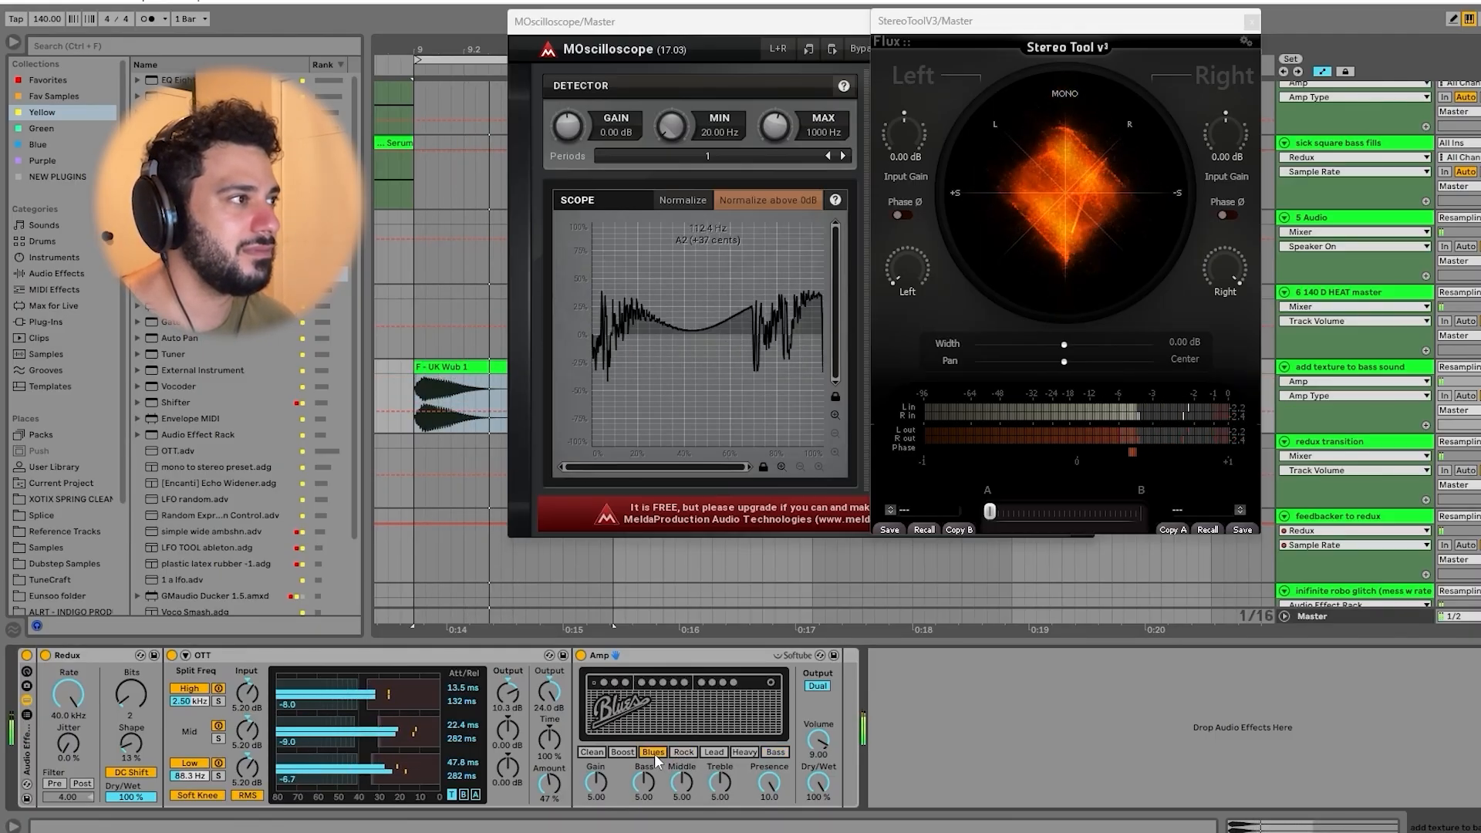
{"action": "left_click", "coordinate": [619, 752]}
{"action": "left_click", "coordinate": [586, 752]}
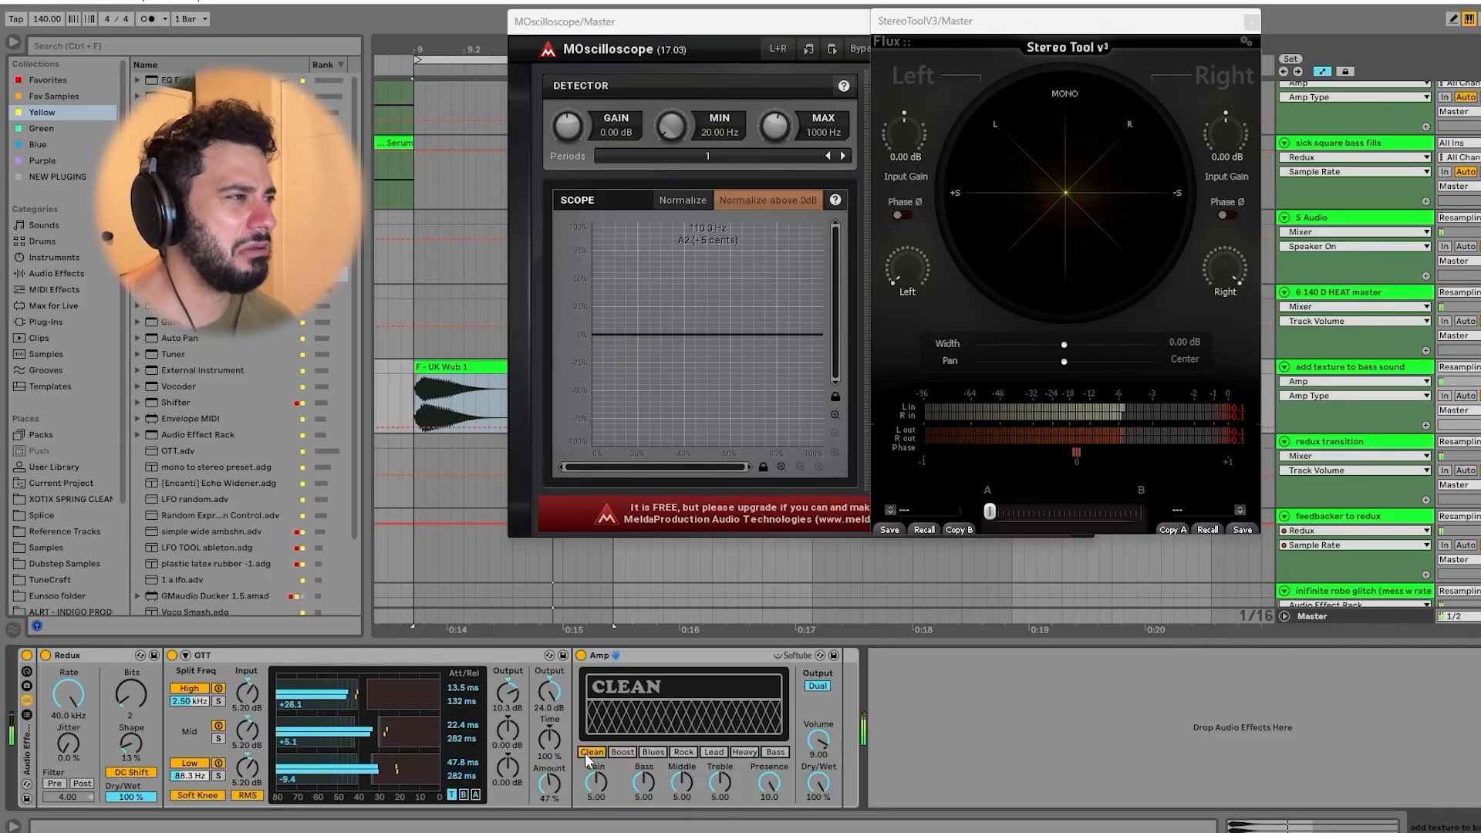
Step: Stop playback and bring up the redux transition track's effect chain with its Redux device selected
{"action": "key", "text": "space"}
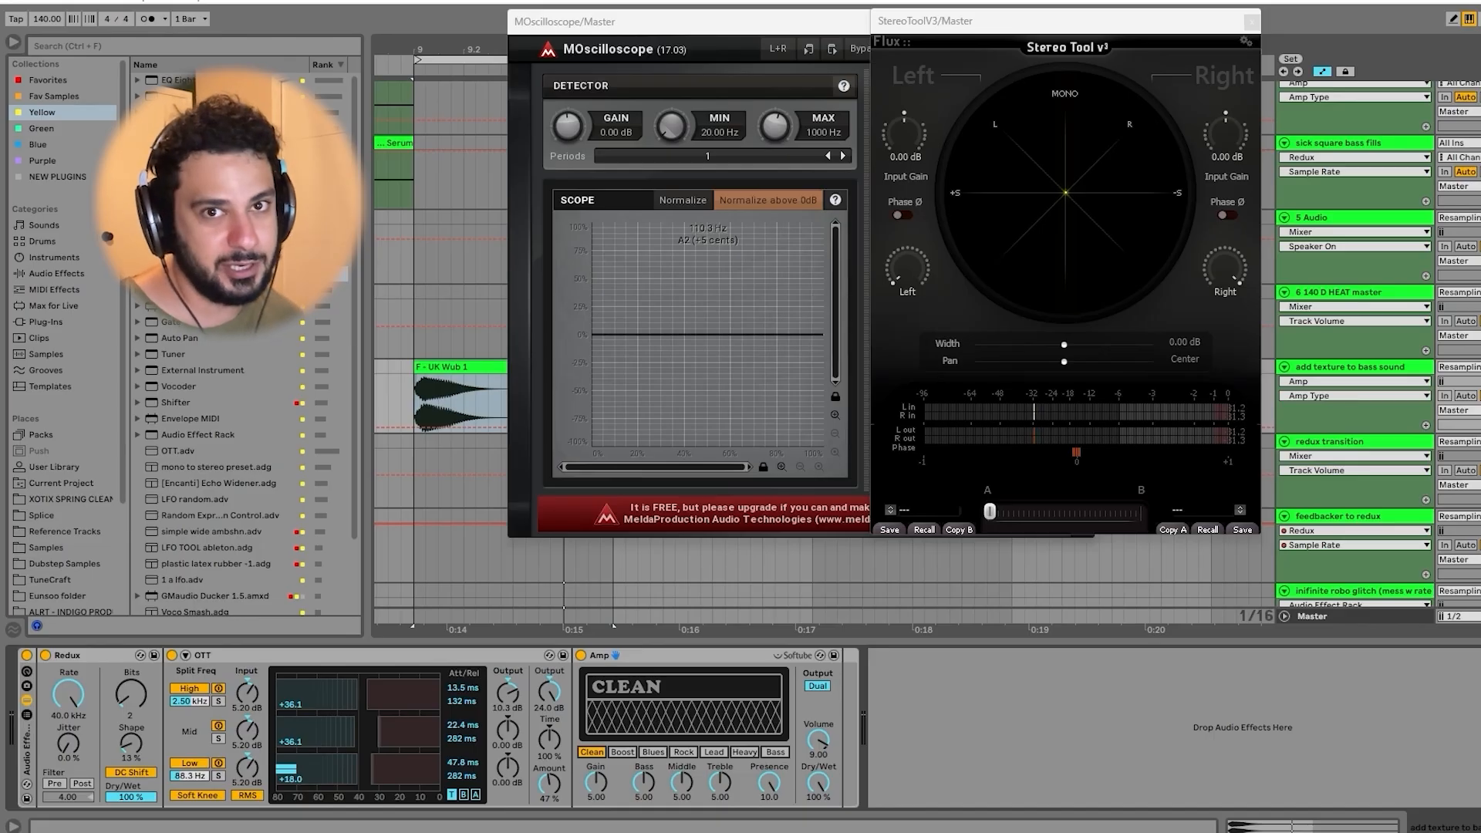
{"action": "left_click", "coordinate": [1369, 367]}
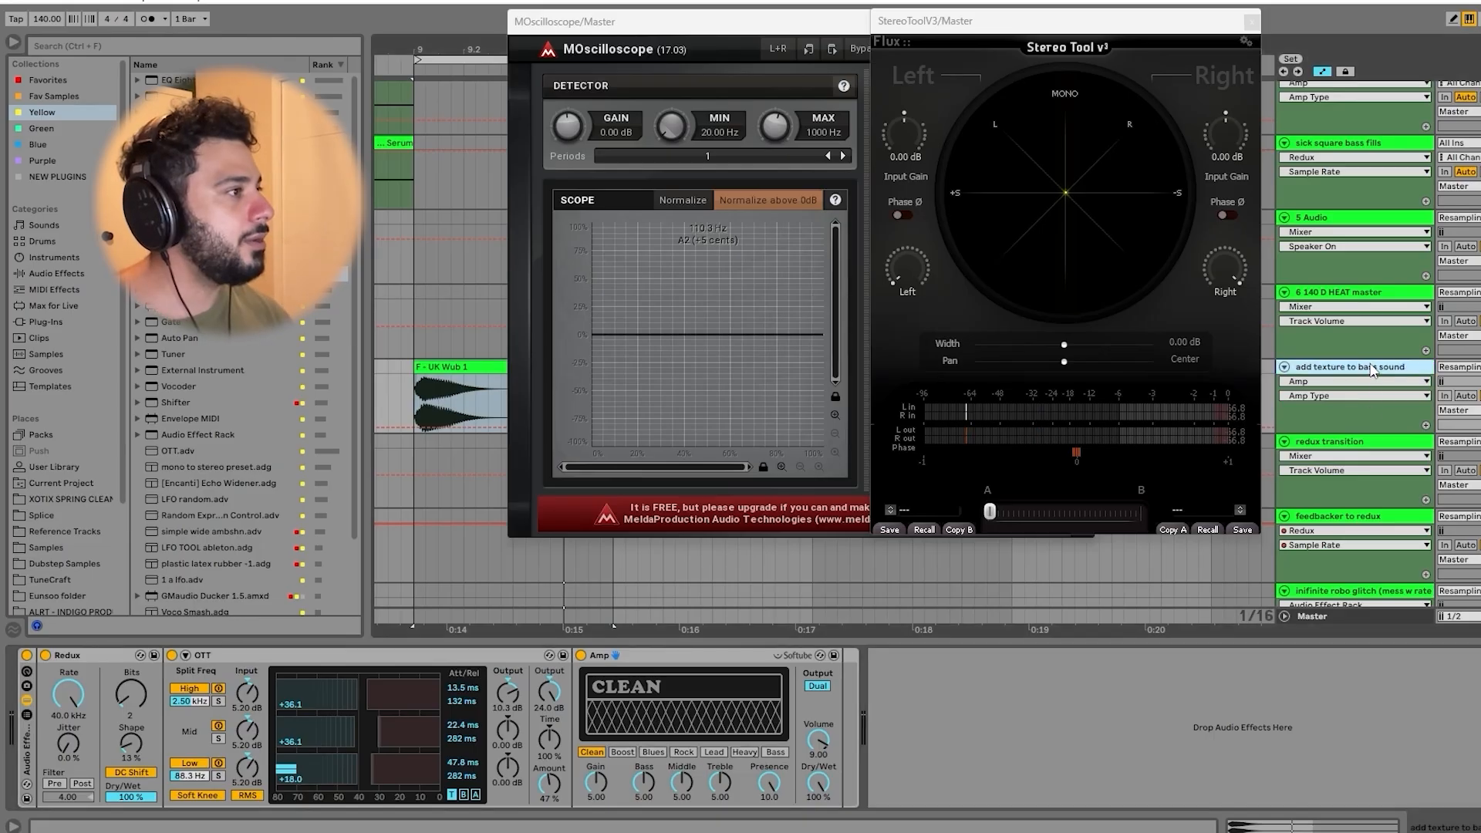
{"action": "scroll", "coordinate": [1371, 396], "scroll_direction": "down", "scroll_amount": 3}
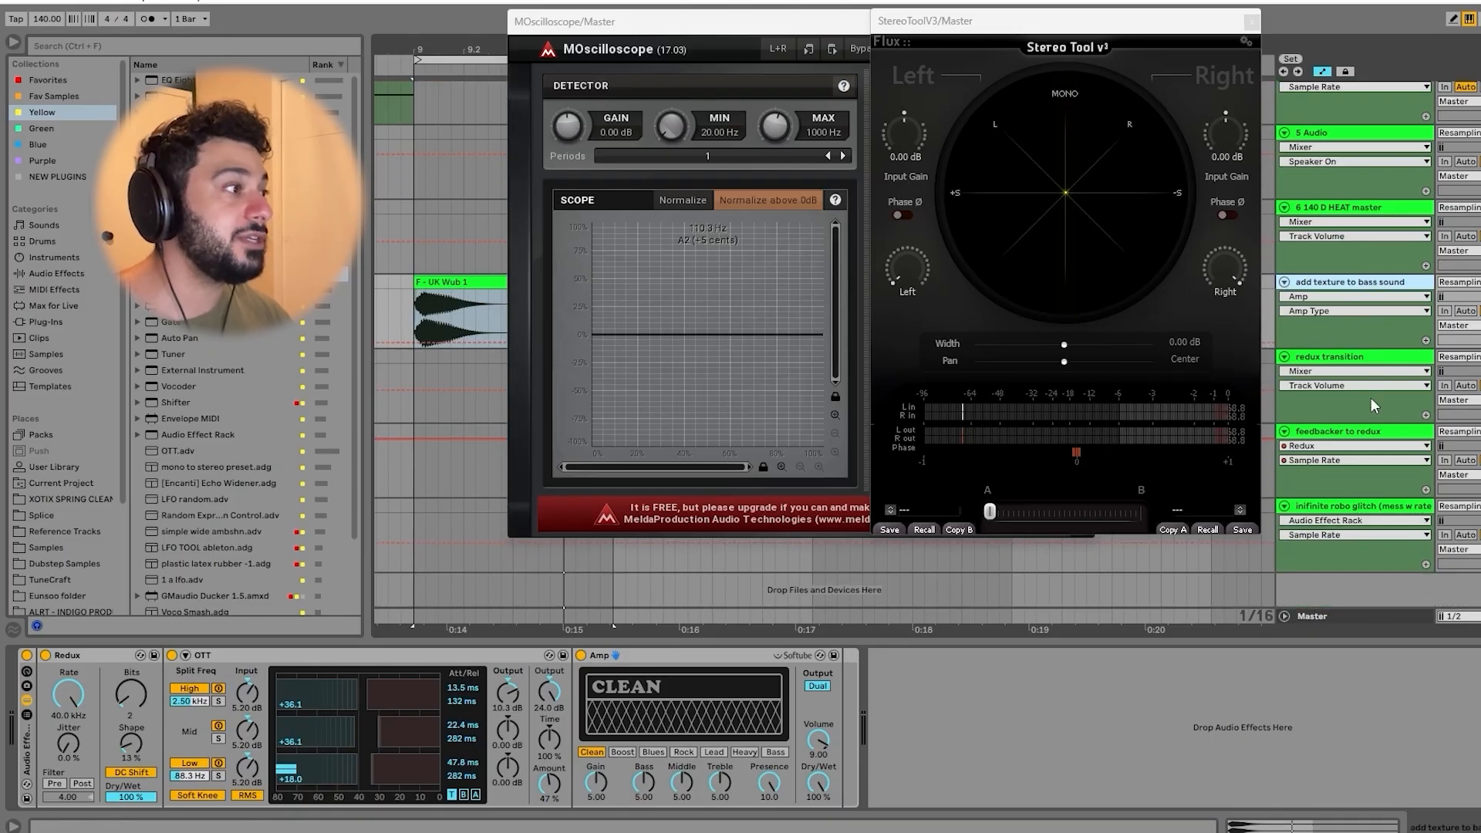
{"action": "left_click", "coordinate": [1372, 359]}
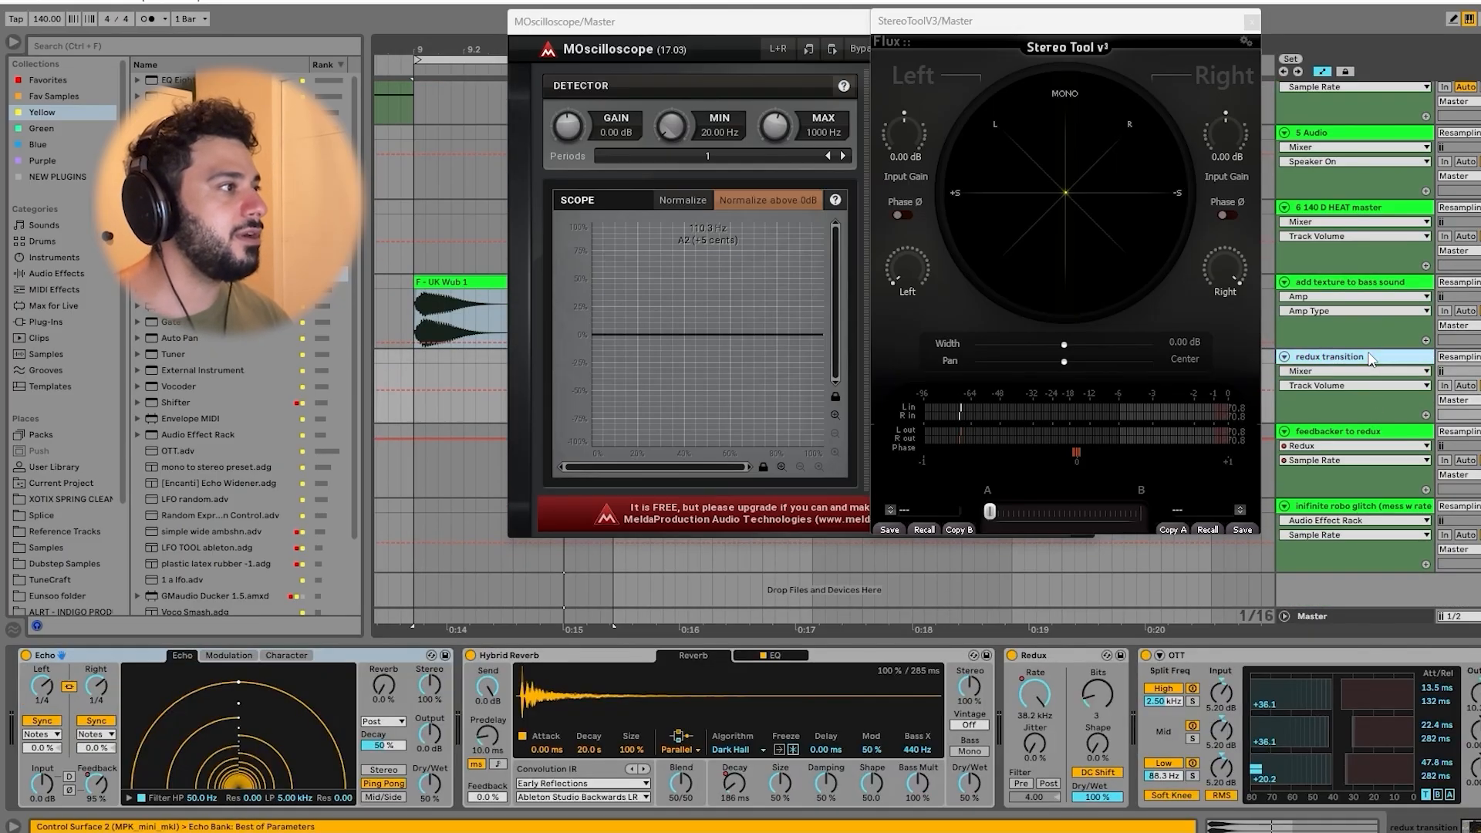
{"action": "left_click", "coordinate": [1070, 655]}
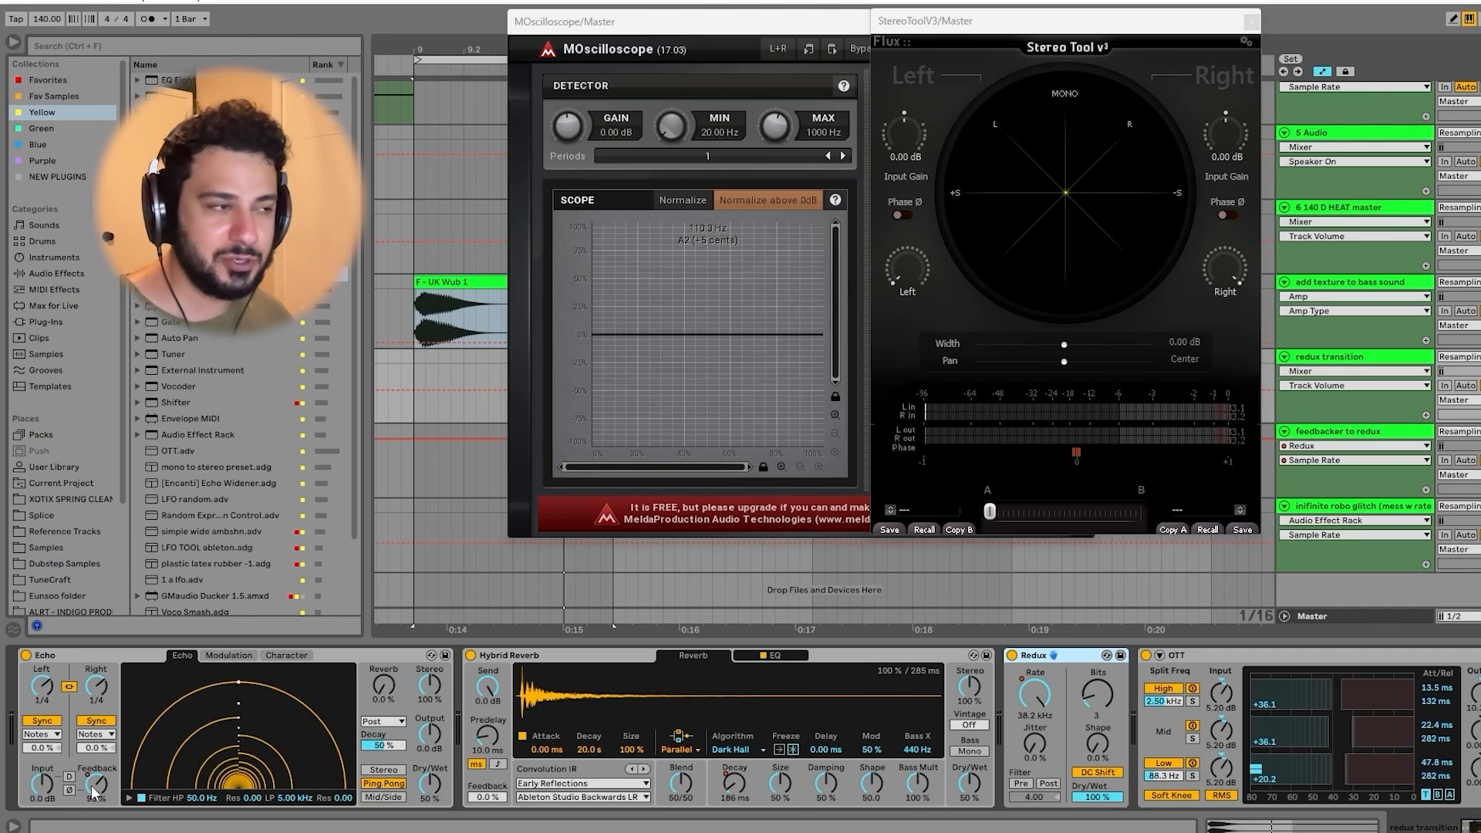
Step: Close the analyzer windows and display Echo's Feedback automation around the wub clip on the redux transition track
{"action": "left_click", "coordinate": [948, 16]}
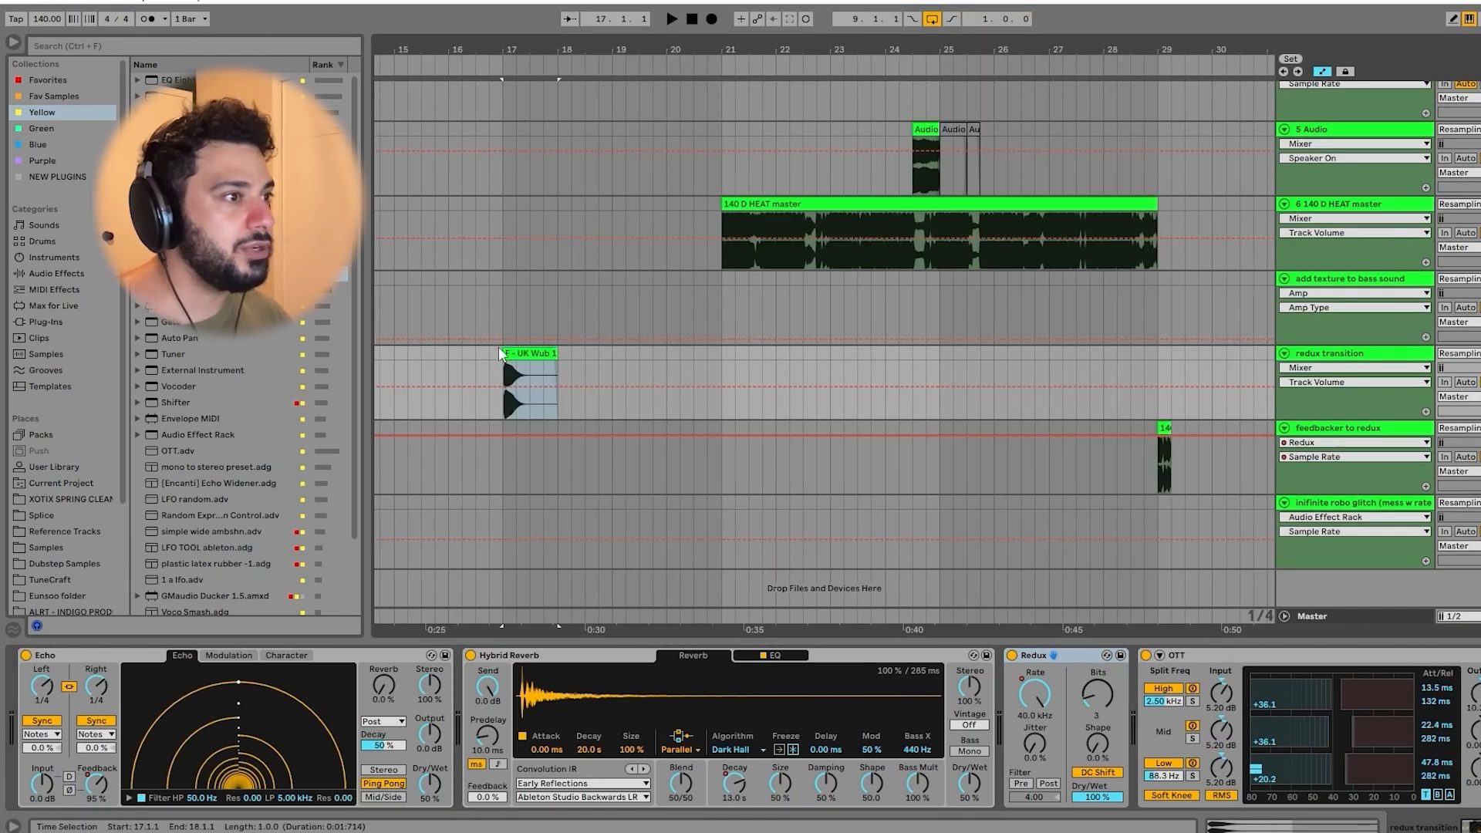
{"action": "scroll", "coordinate": [503, 355], "scroll_direction": "up", "scroll_amount": 3}
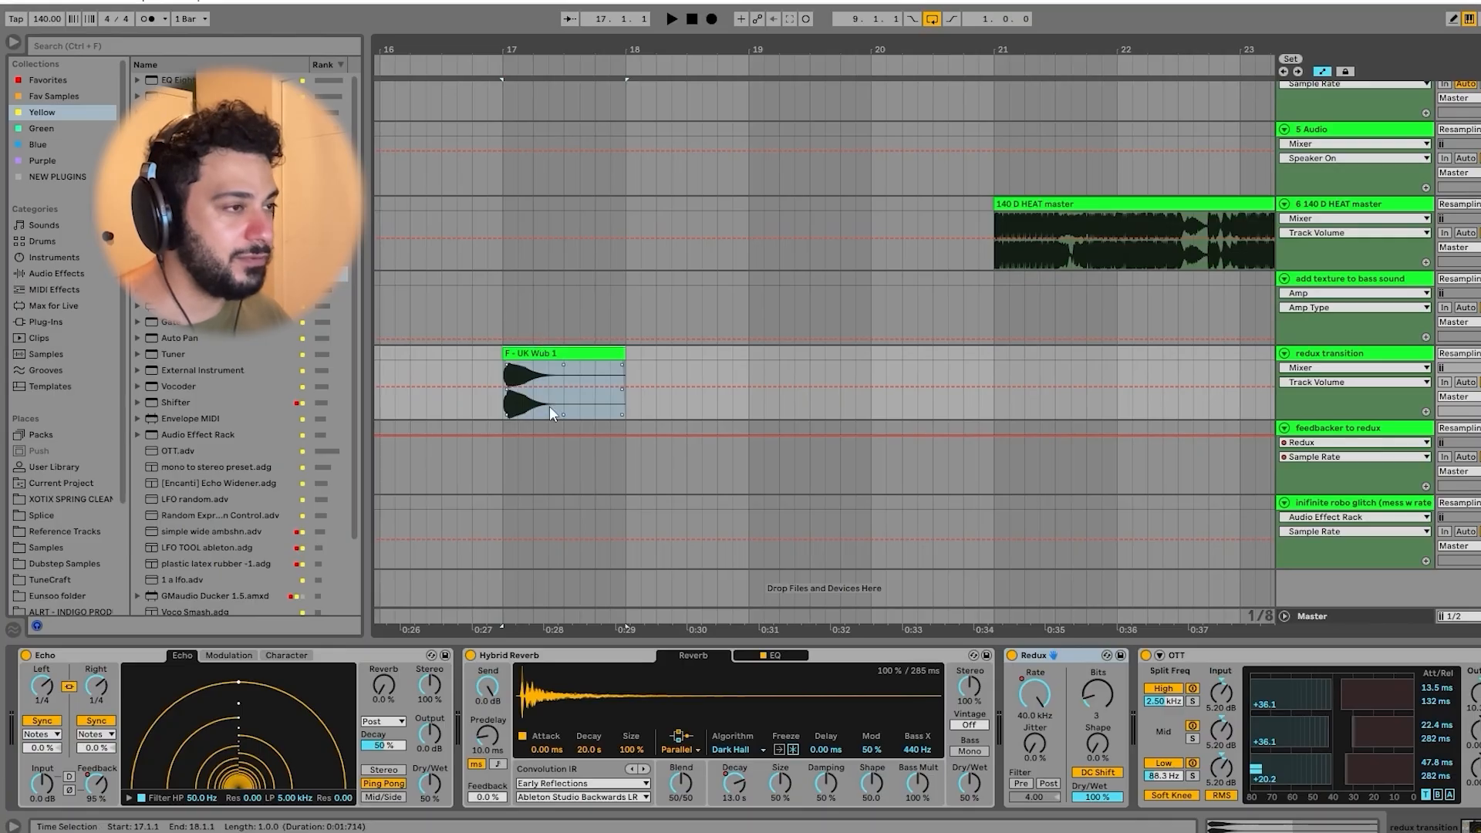
{"action": "scroll", "coordinate": [552, 407], "scroll_direction": "down", "scroll_amount": 3}
{"action": "left_click", "coordinate": [101, 667]}
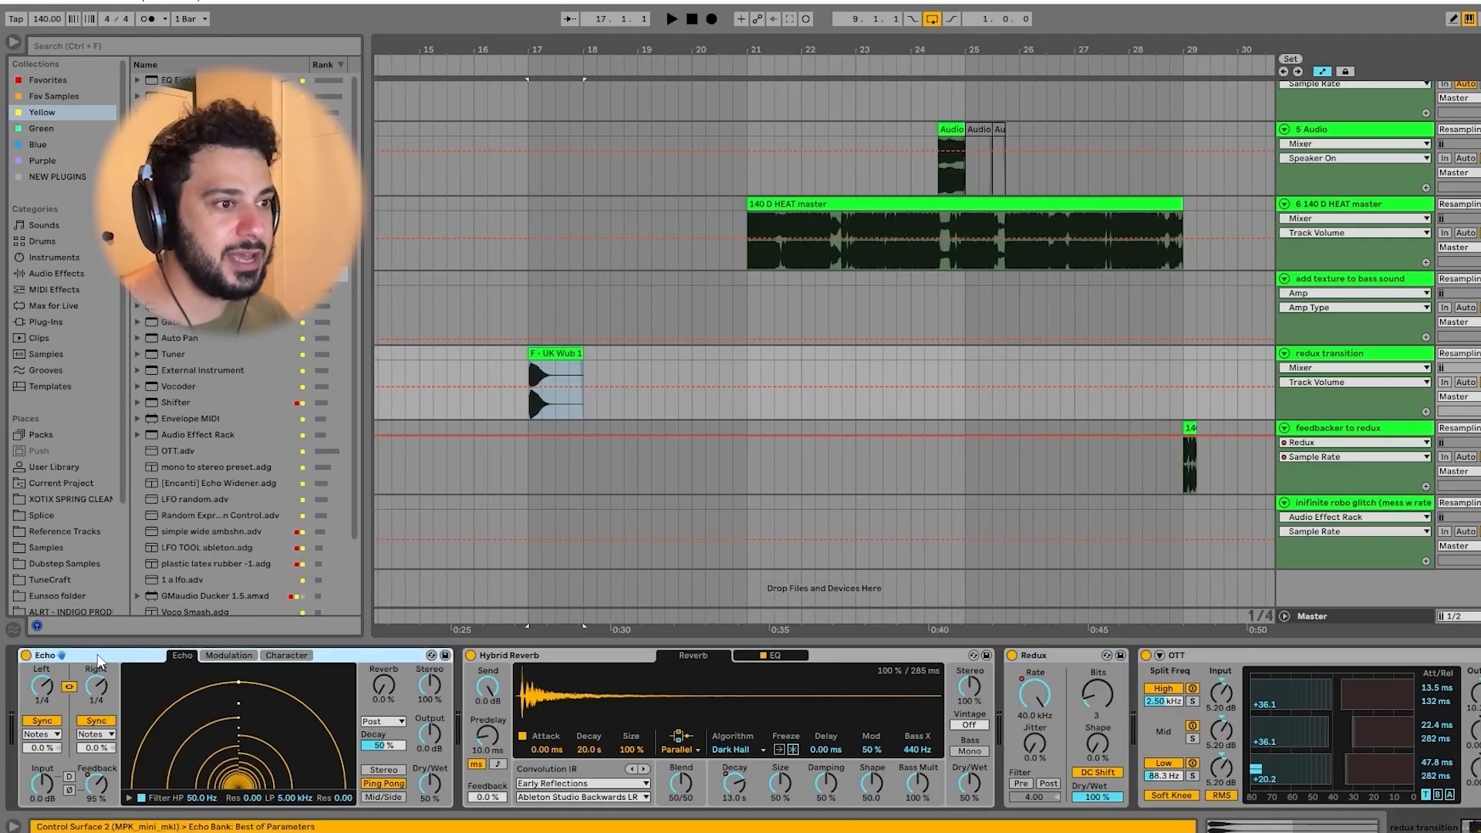
{"action": "left_click", "coordinate": [651, 382]}
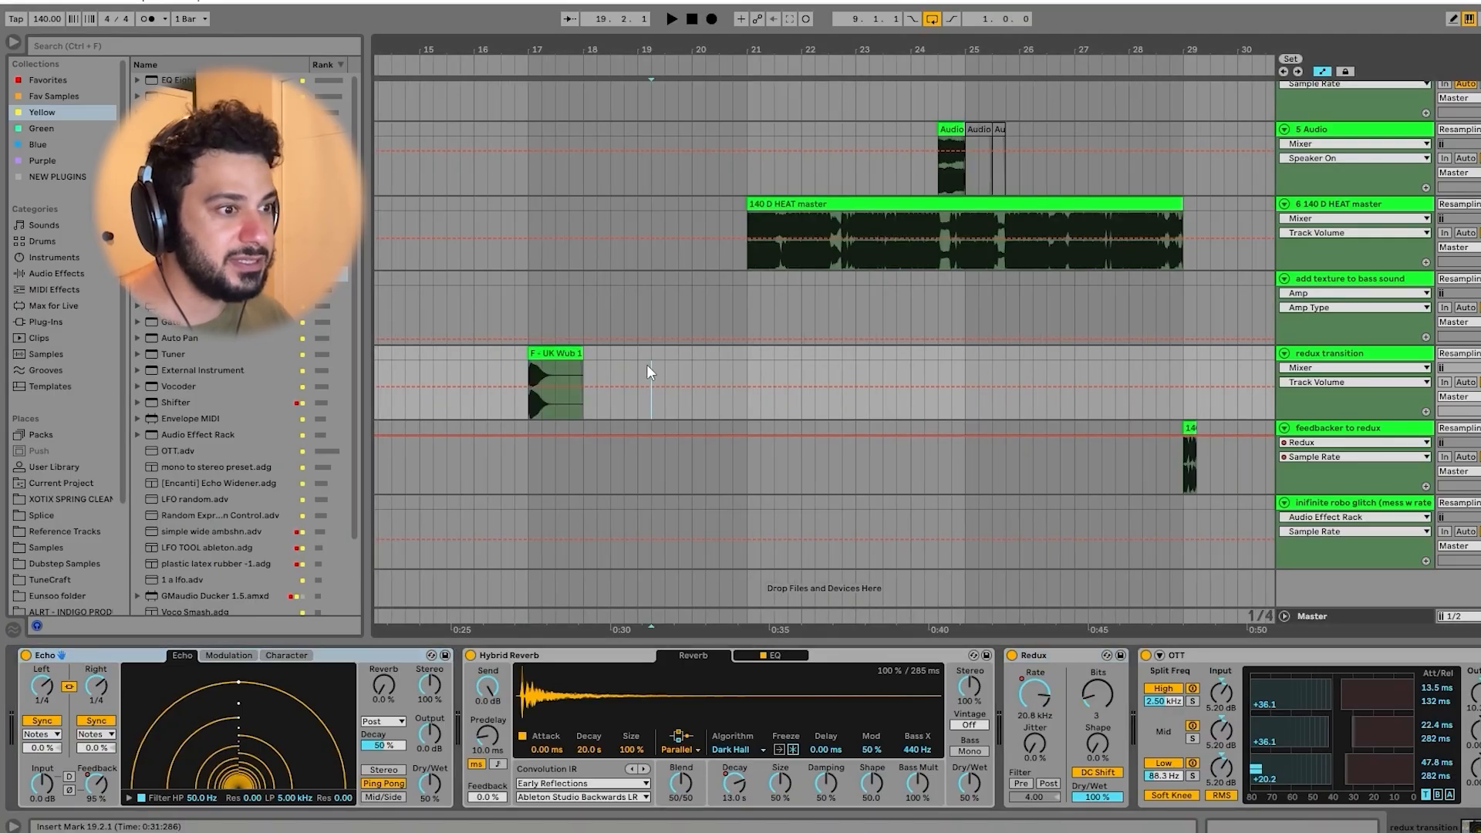
{"action": "left_click_drag", "start_coordinate": [92, 789], "coordinate": [101, 785]}
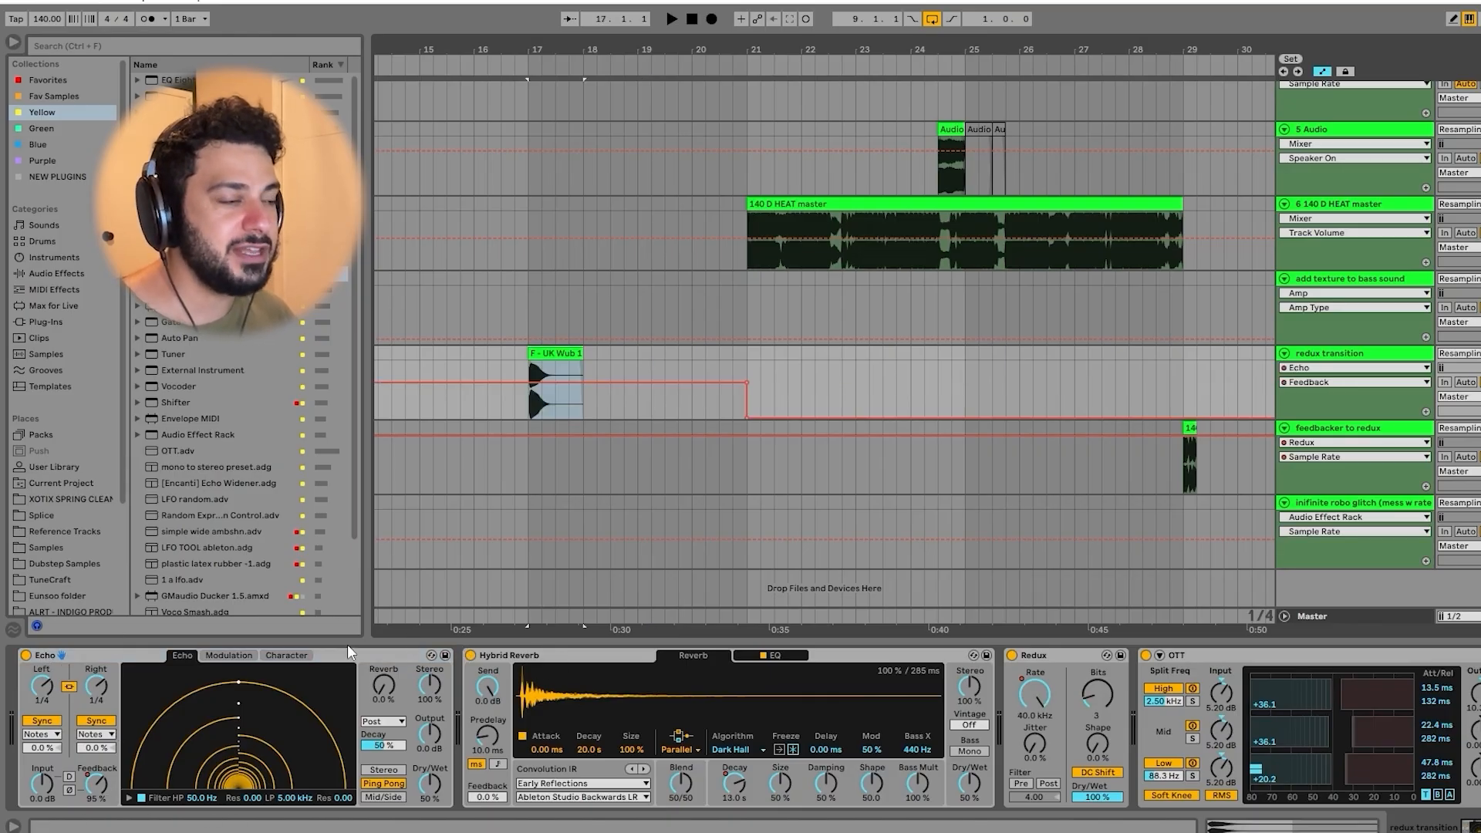
Step: Bypass Redux on the redux transition track and audition the wub's echo tail from bar 17
{"action": "left_click", "coordinate": [1012, 656]}
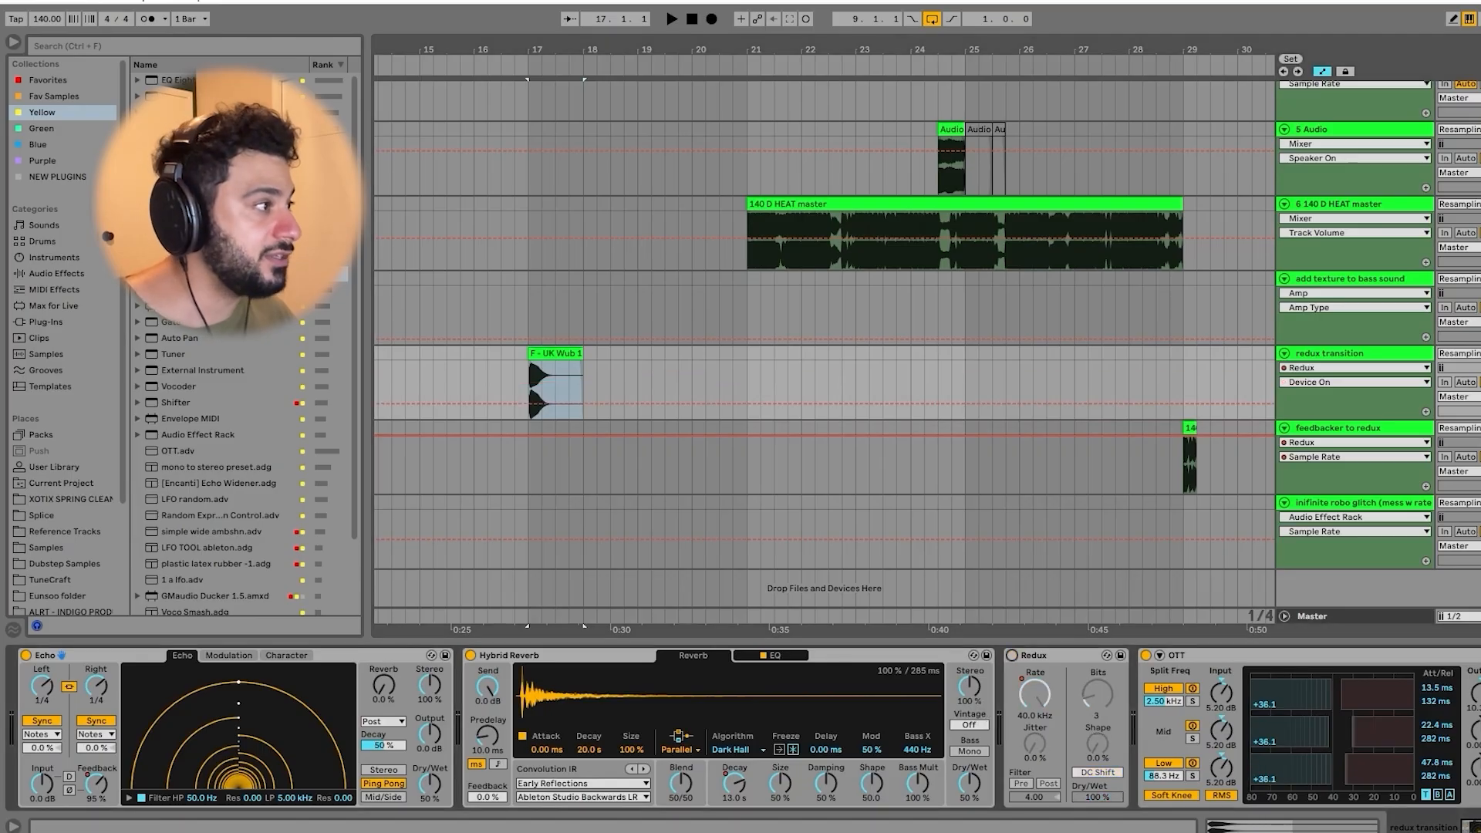
{"action": "key", "text": "space"}
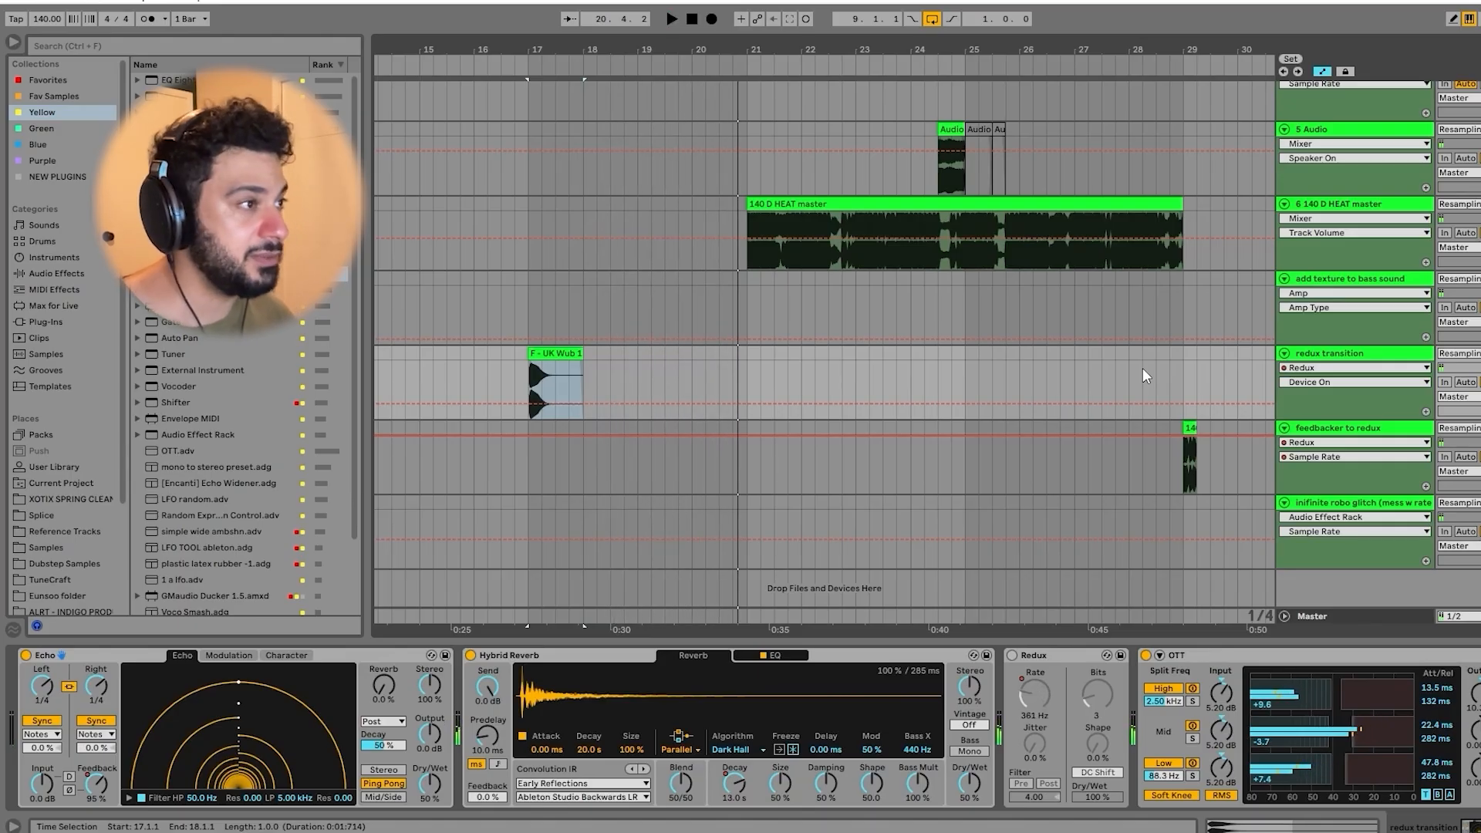
{"action": "left_click", "coordinate": [462, 367]}
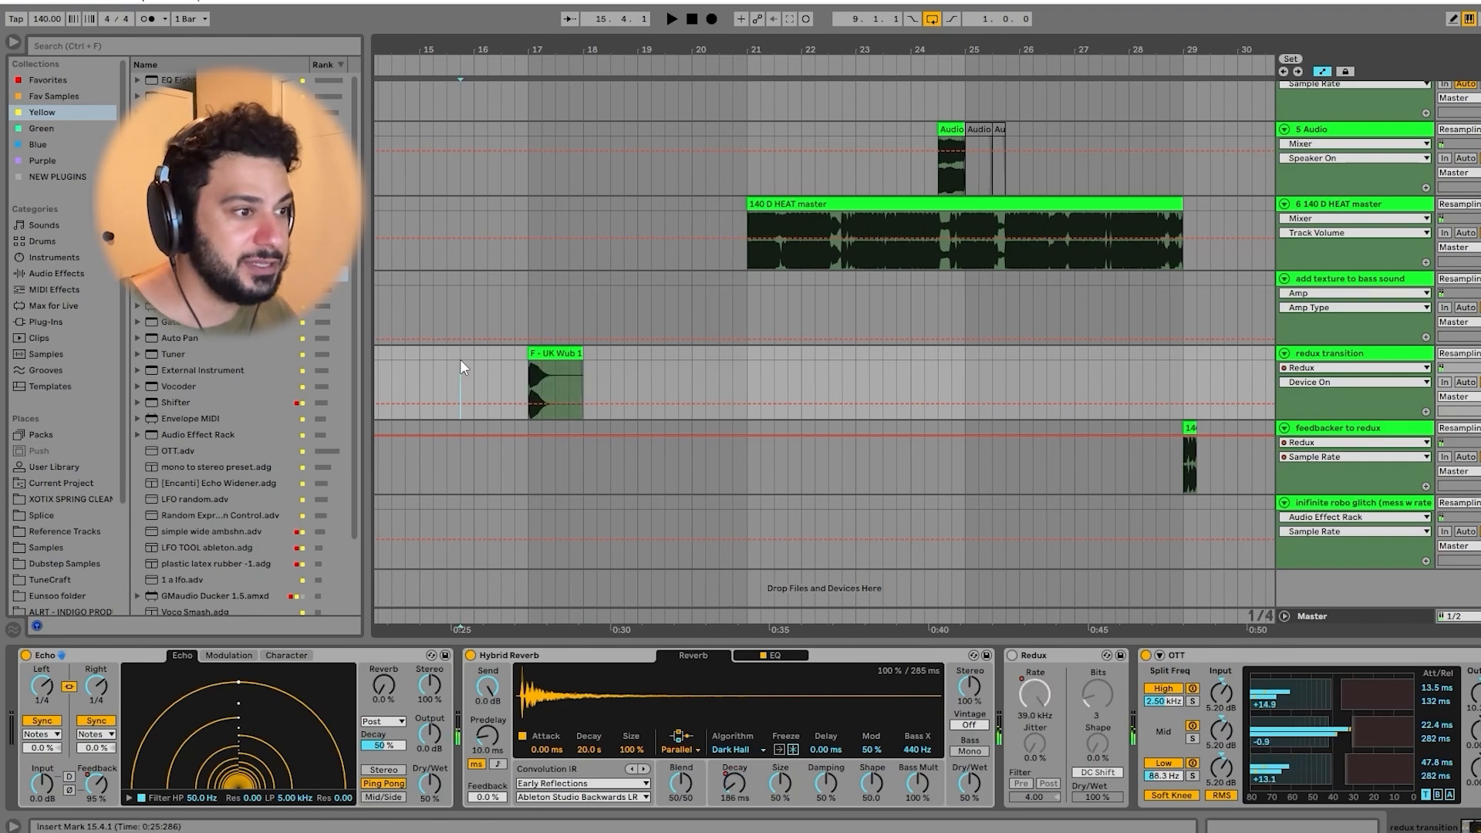
Step: Revisit Echo's Feedback automation, re-enable Redux and display its Sample Rate automation
{"action": "right_click", "coordinate": [96, 784]}
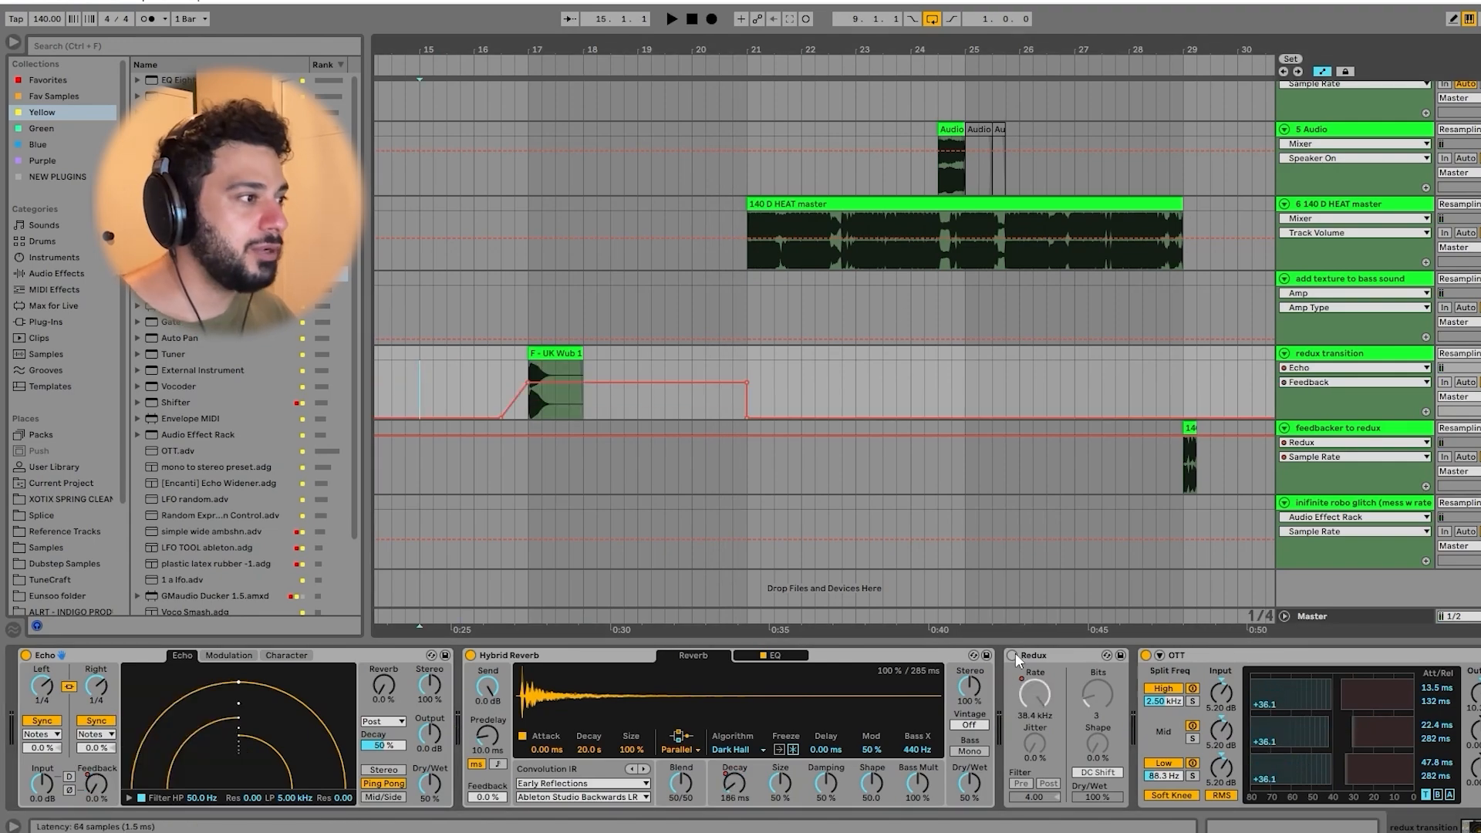
{"action": "left_click", "coordinate": [1013, 656]}
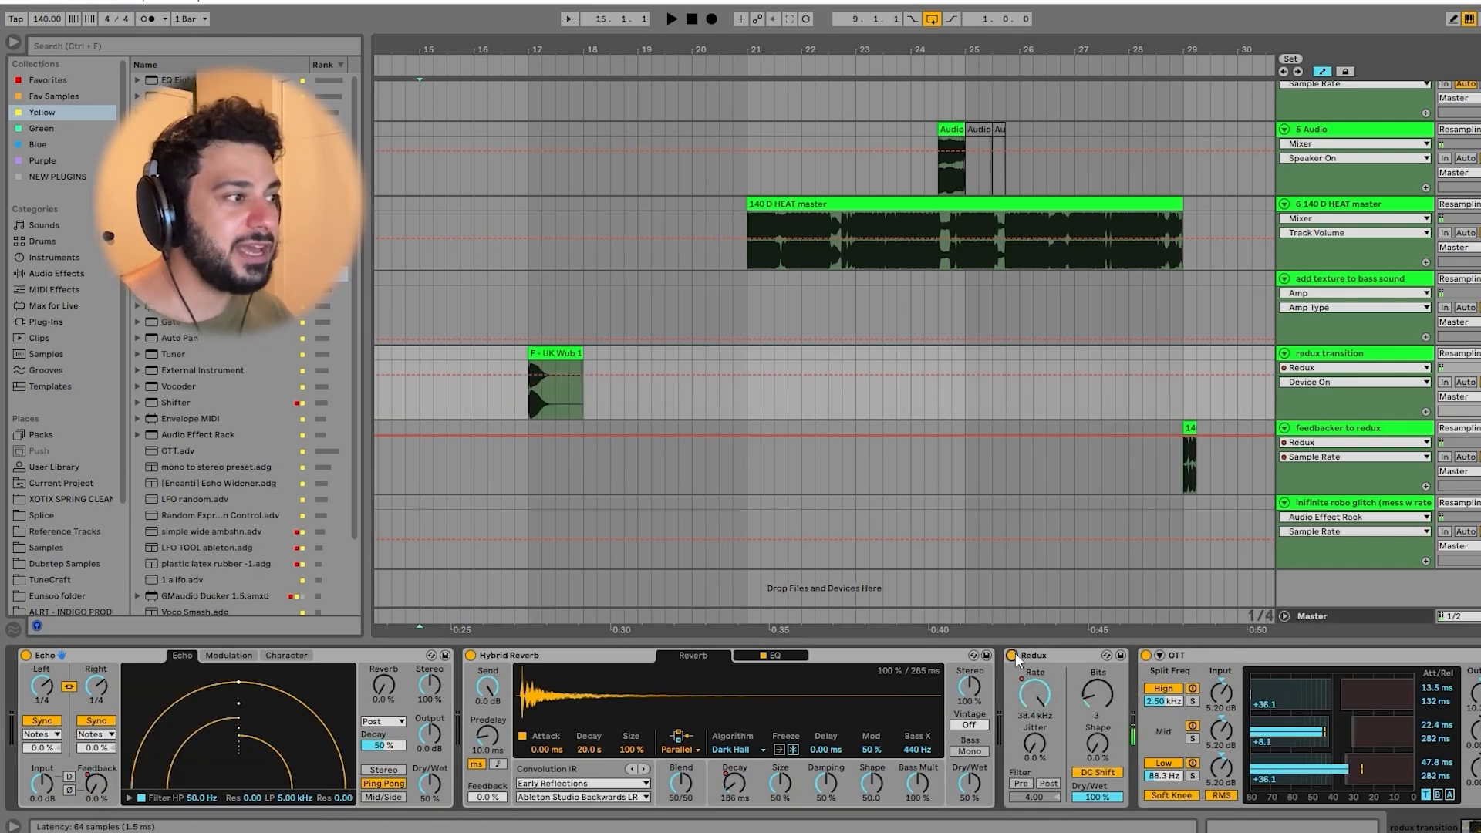
{"action": "right_click", "coordinate": [1040, 702]}
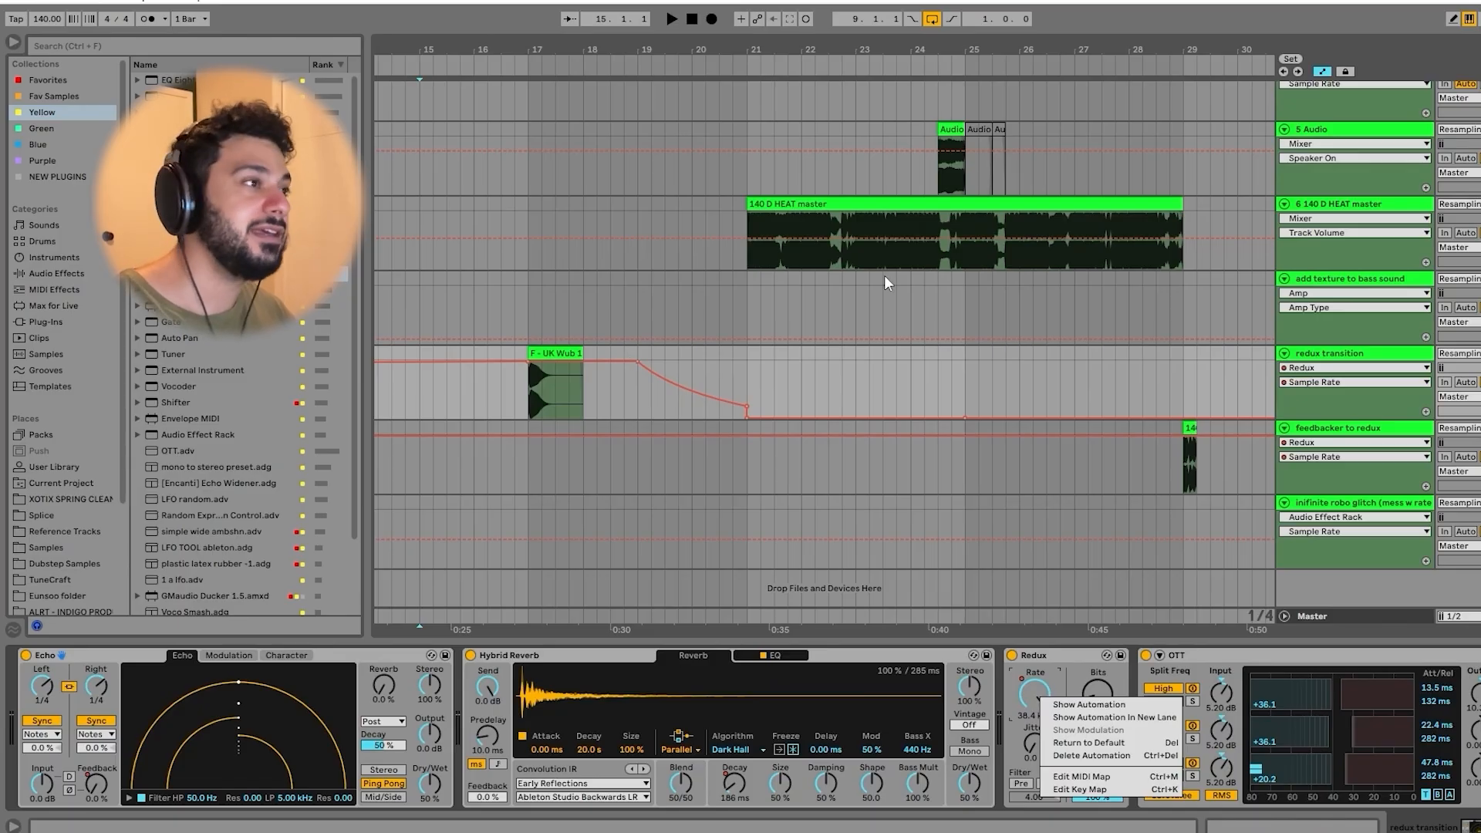
Step: Play the wub transition from bar 17 through the 140 D HEAT master clip with Redux enabled
{"action": "left_click", "coordinate": [811, 205]}
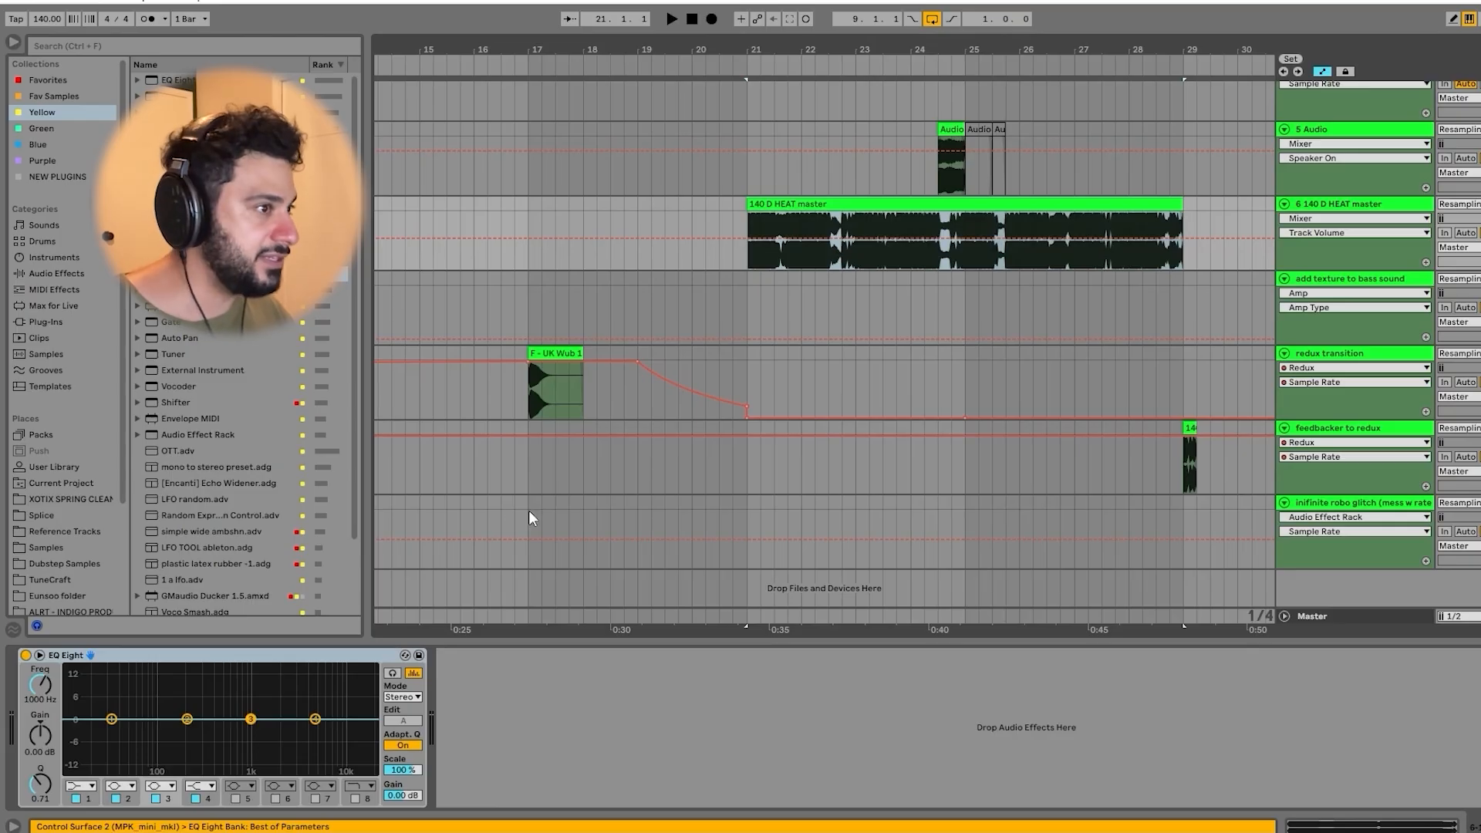
{"action": "left_click", "coordinate": [550, 353]}
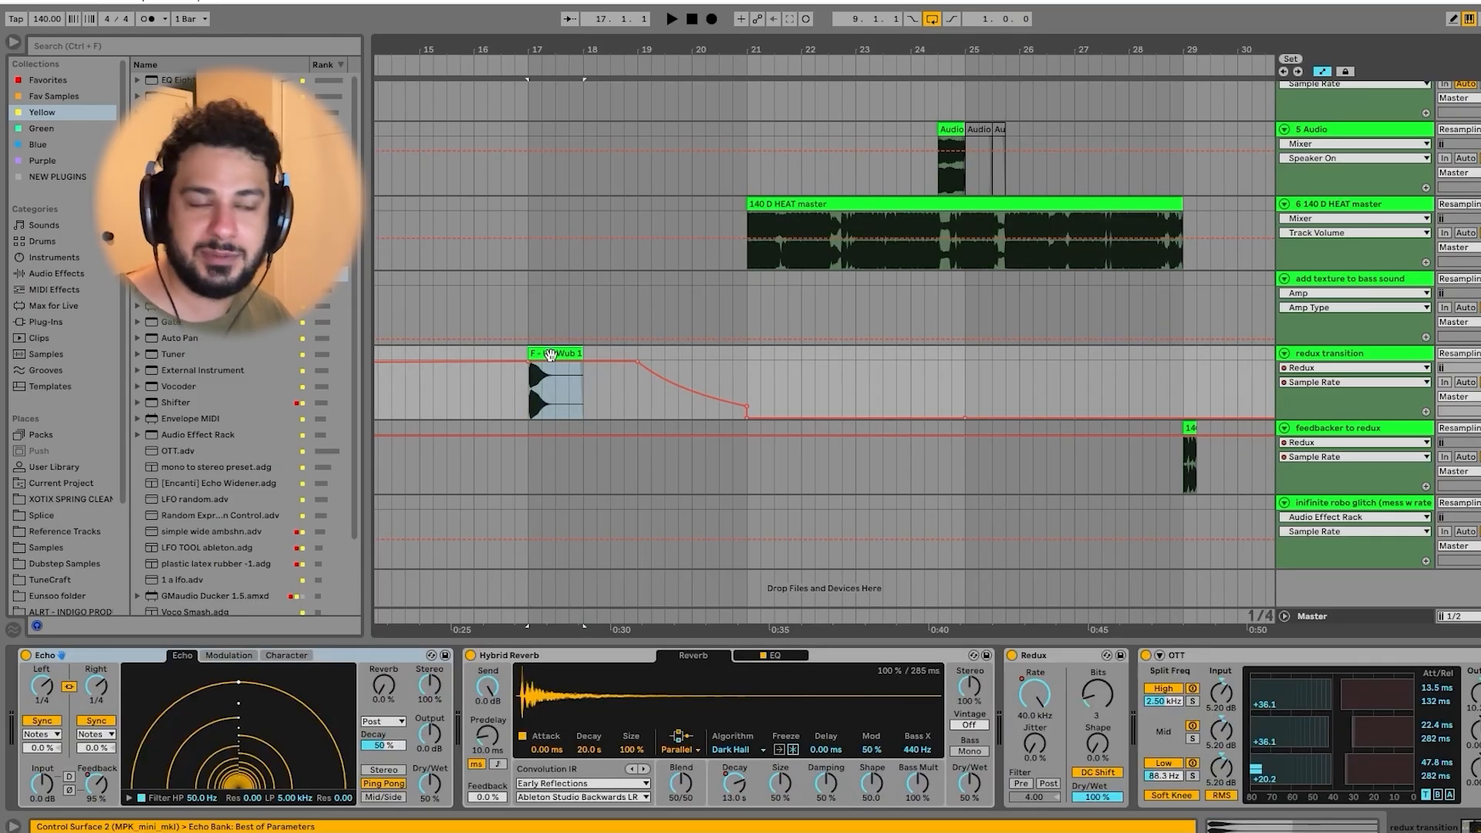
{"action": "key", "text": "space"}
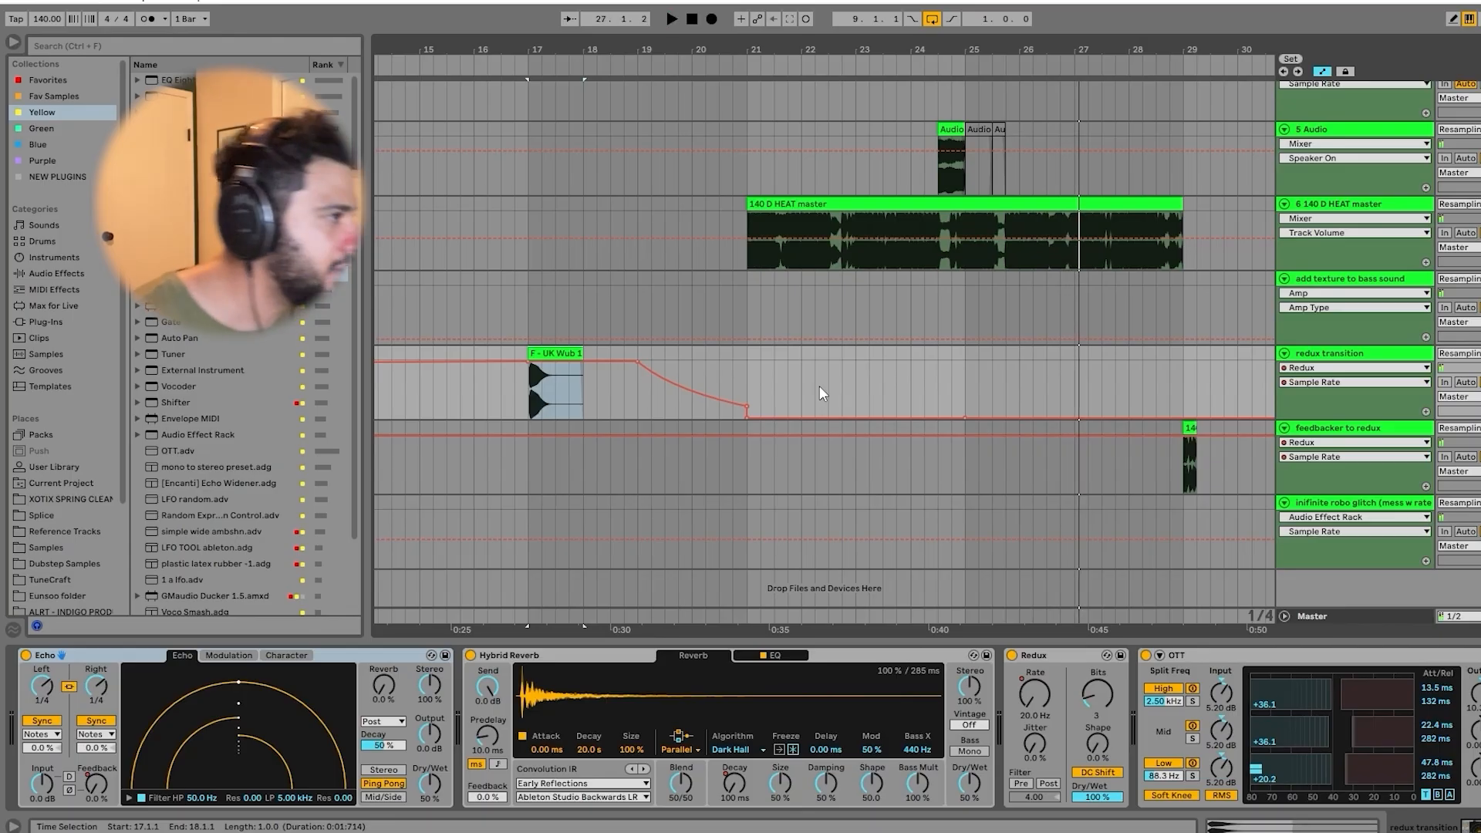
{"action": "key", "text": "space"}
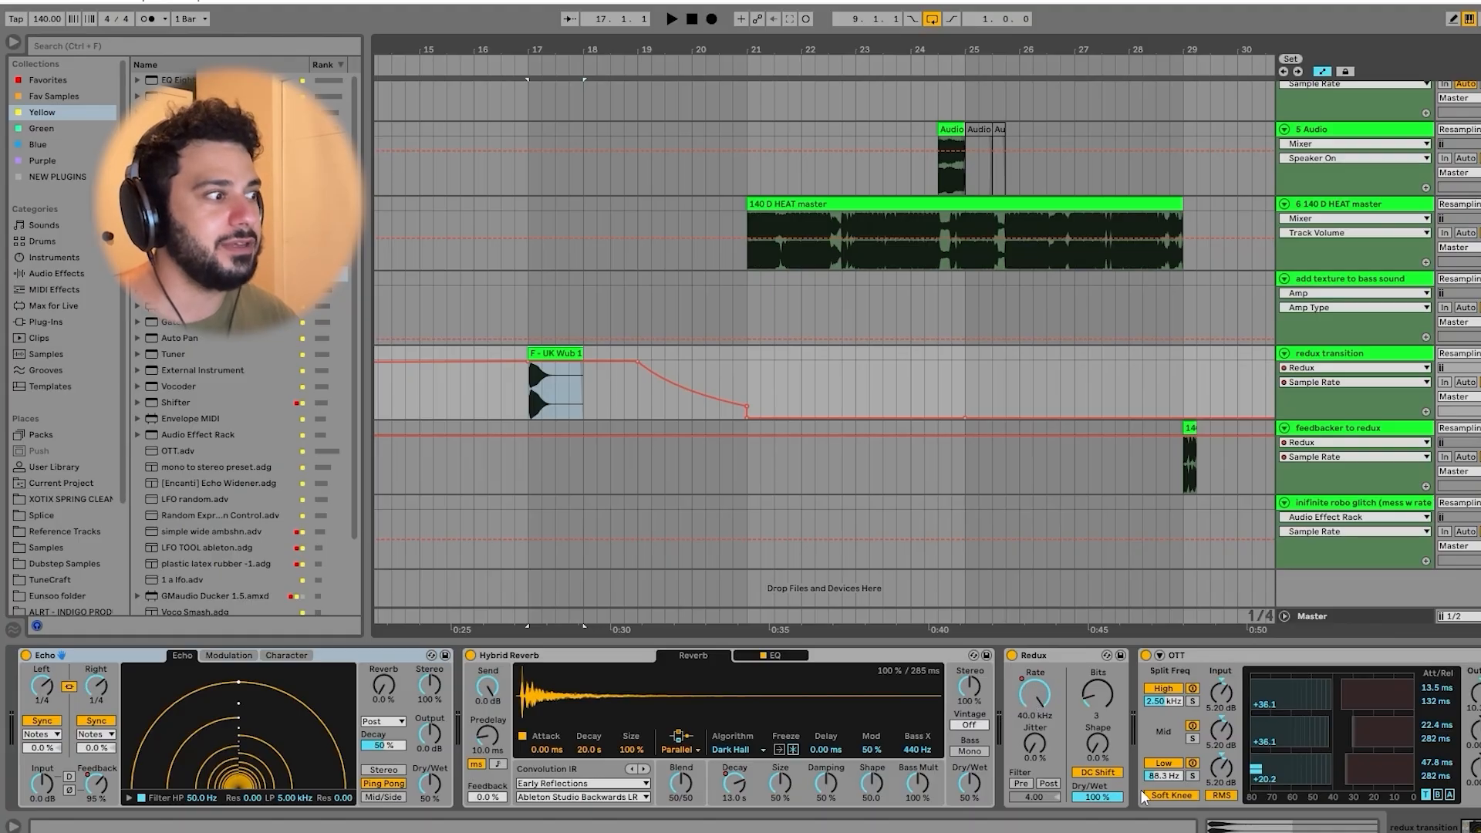
Step: Audition the wub transition again while trying Redux's Dry/Wet control
{"action": "key", "text": "space"}
{"action": "left_click_drag", "start_coordinate": [1110, 802], "coordinate": [1108, 724]}
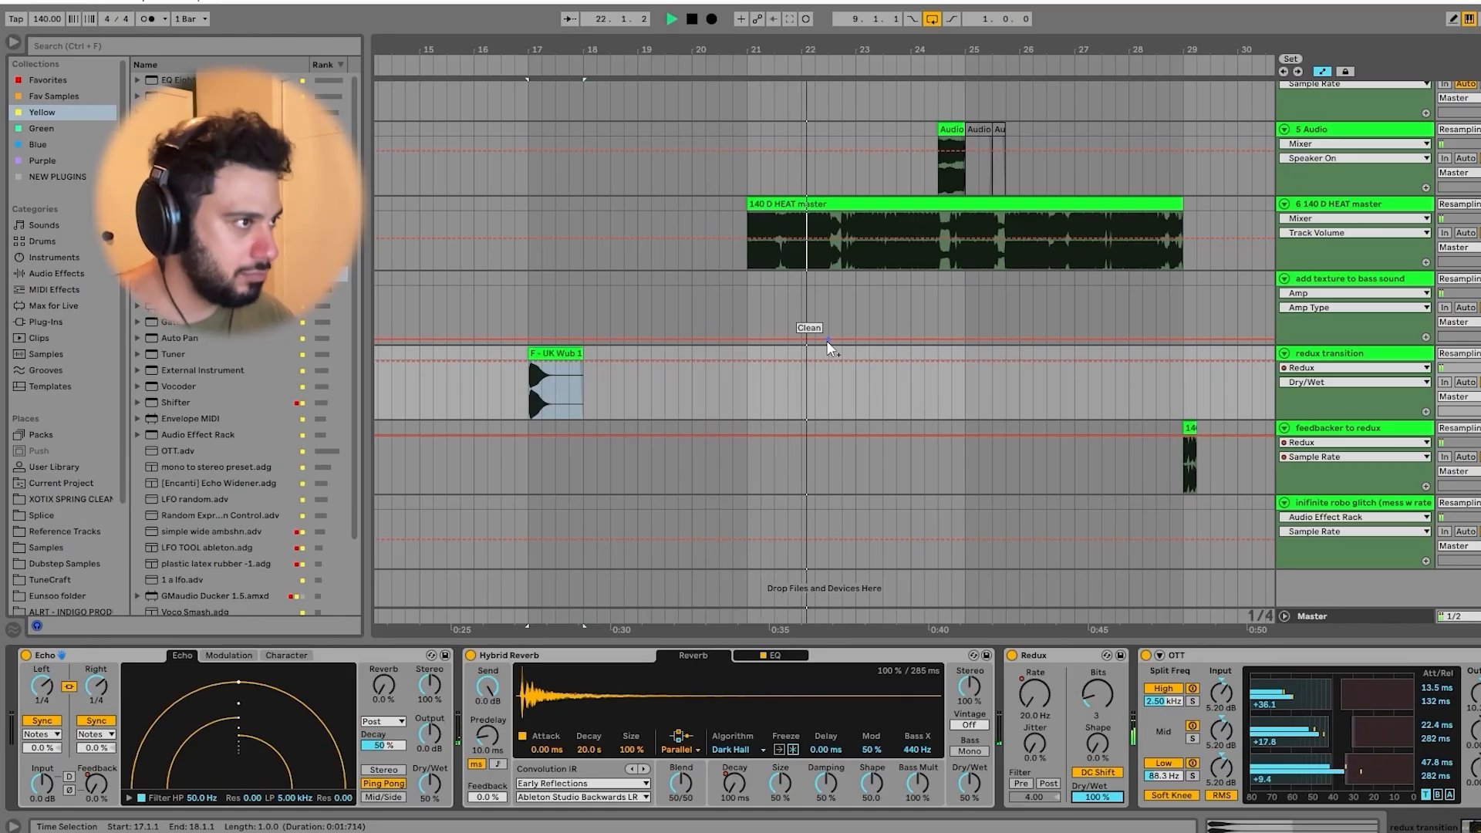
{"action": "key", "text": "space"}
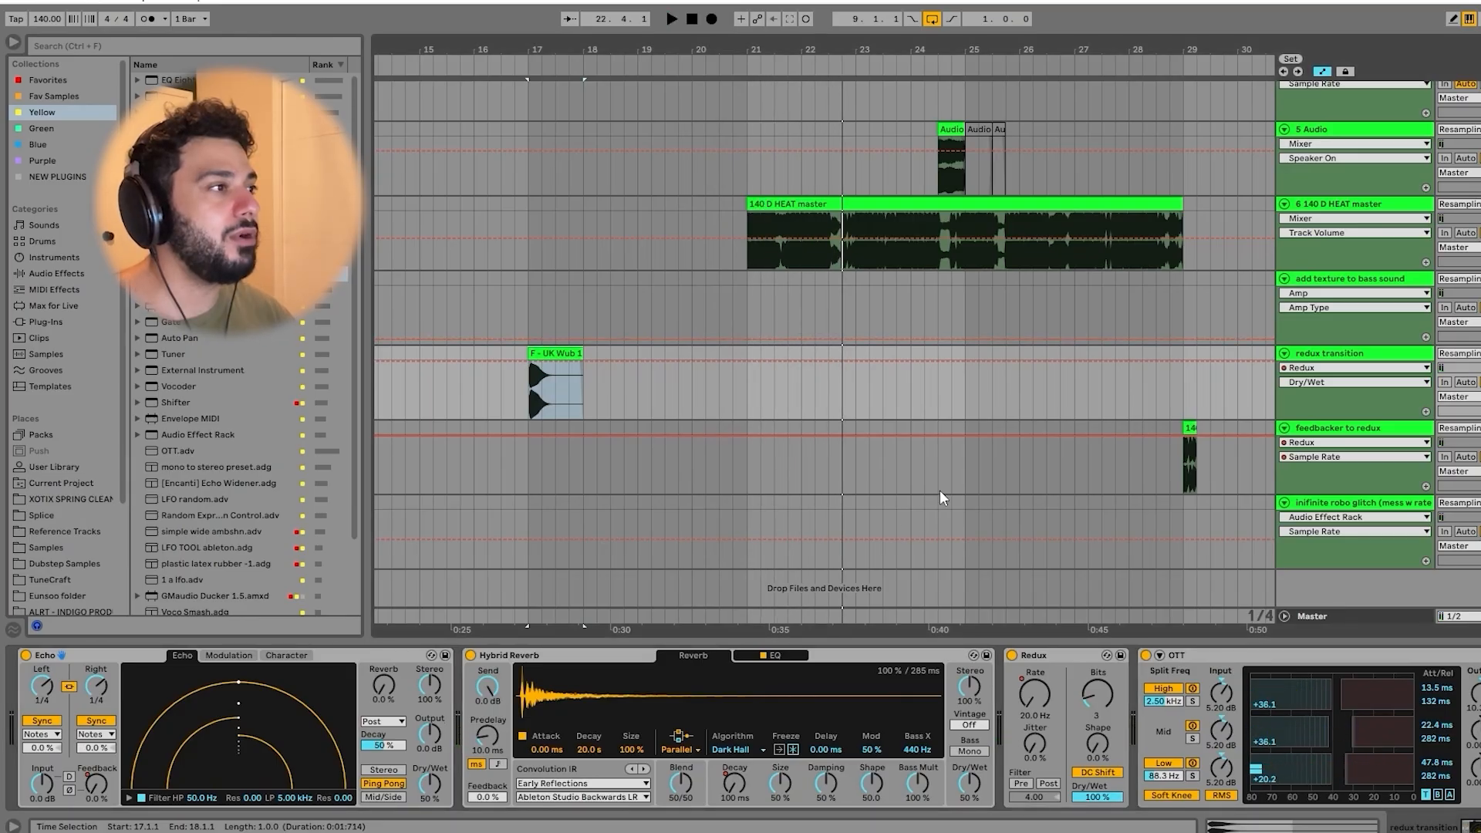
Step: Select the short clip at bar 29 on the feedbacker to redux track and toggle Echo's filter on and off
{"action": "key", "text": "minus"}
{"action": "key", "text": "minus"}
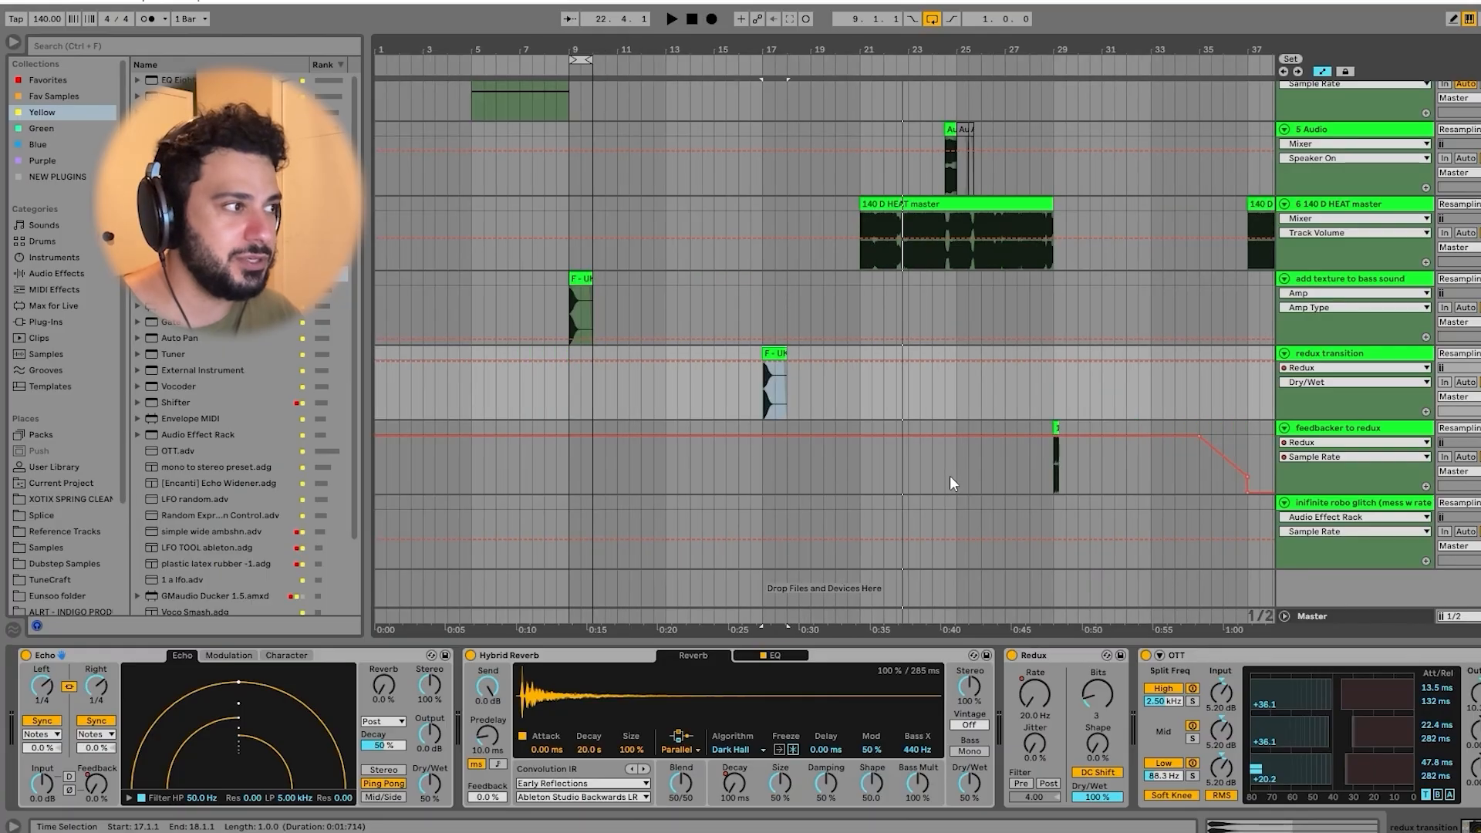
{"action": "left_click", "coordinate": [971, 425]}
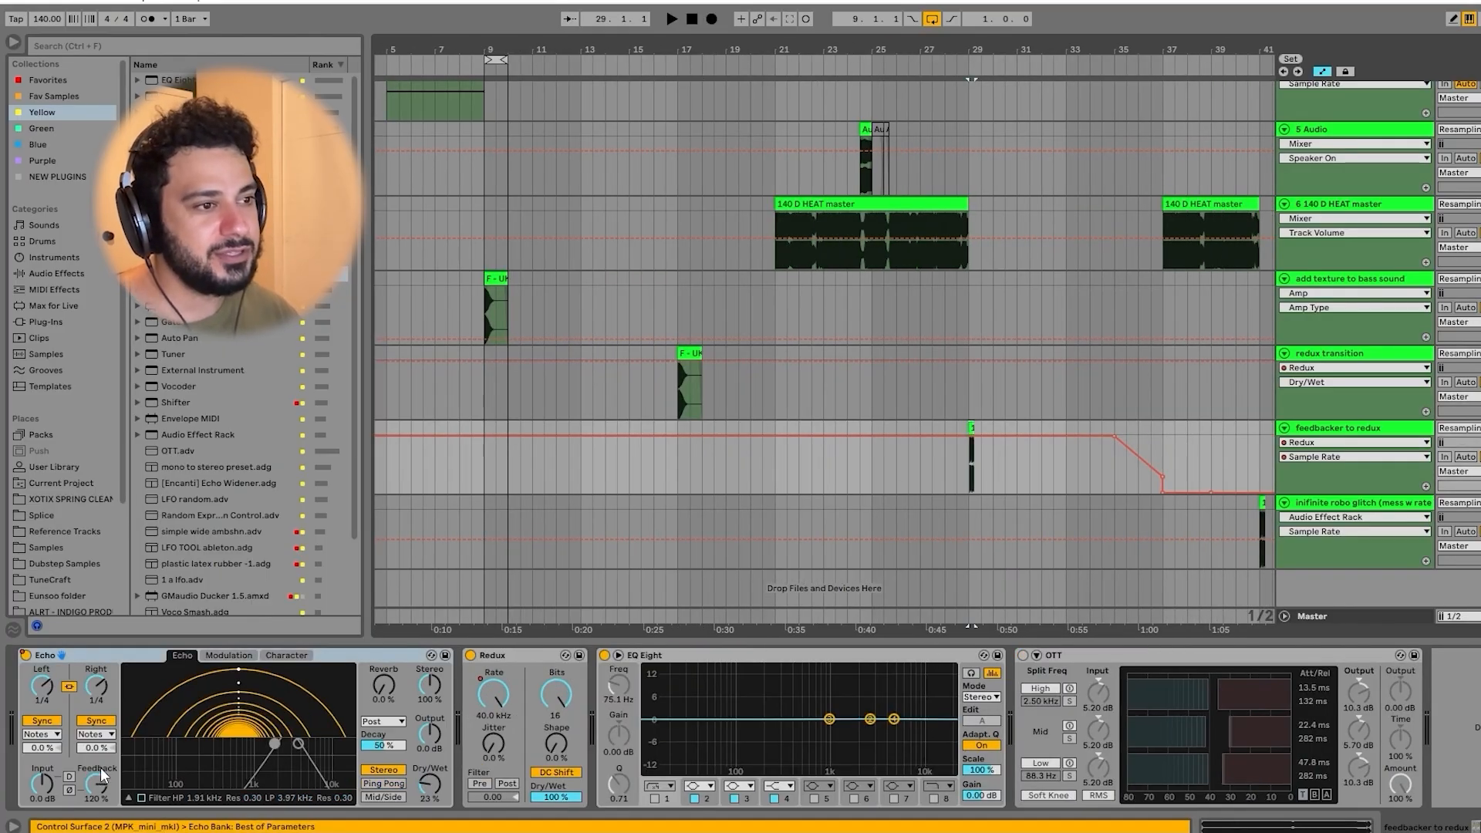
{"action": "left_click", "coordinate": [142, 799]}
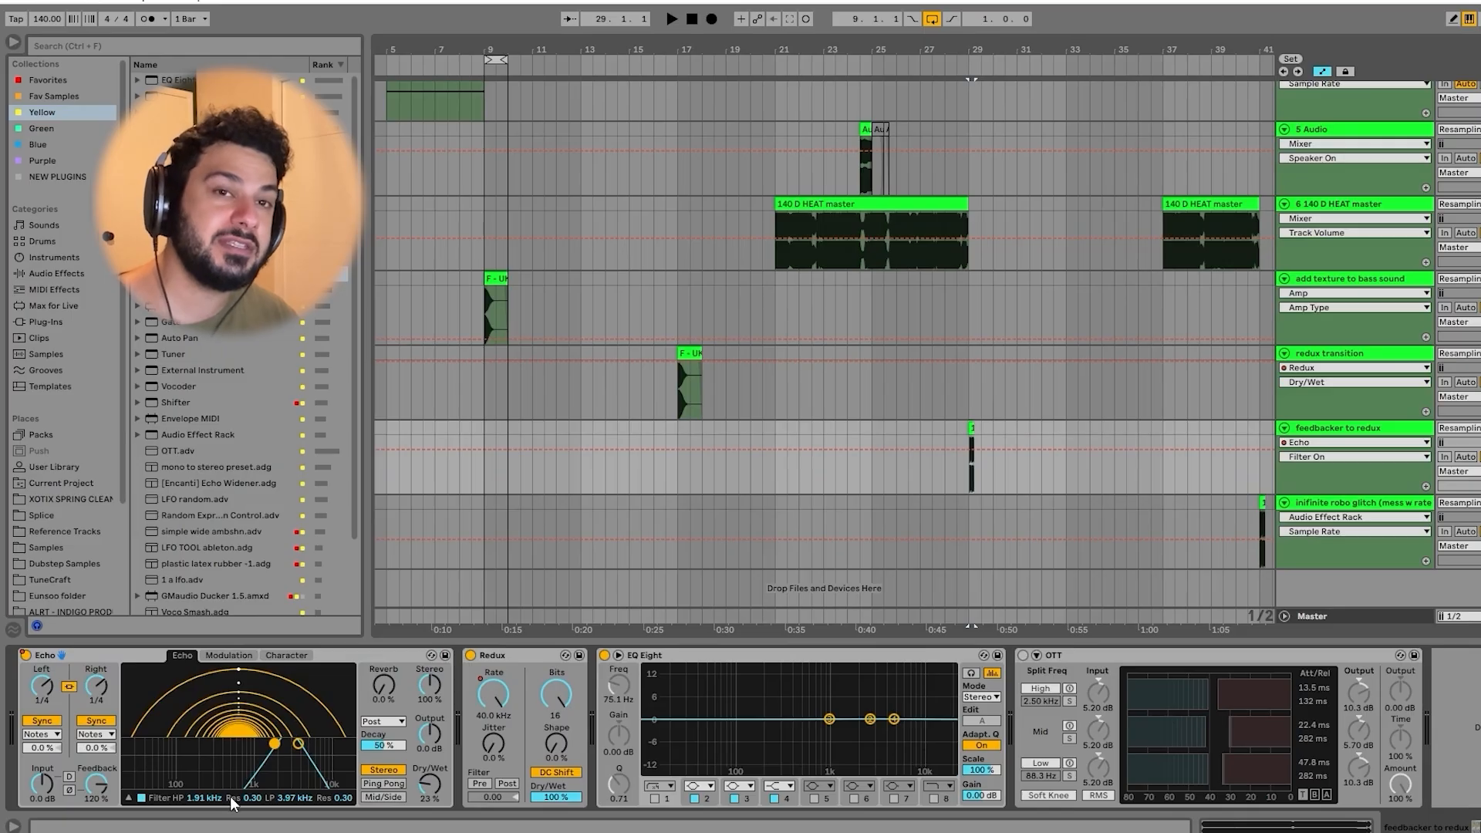
{"action": "left_click", "coordinate": [142, 798]}
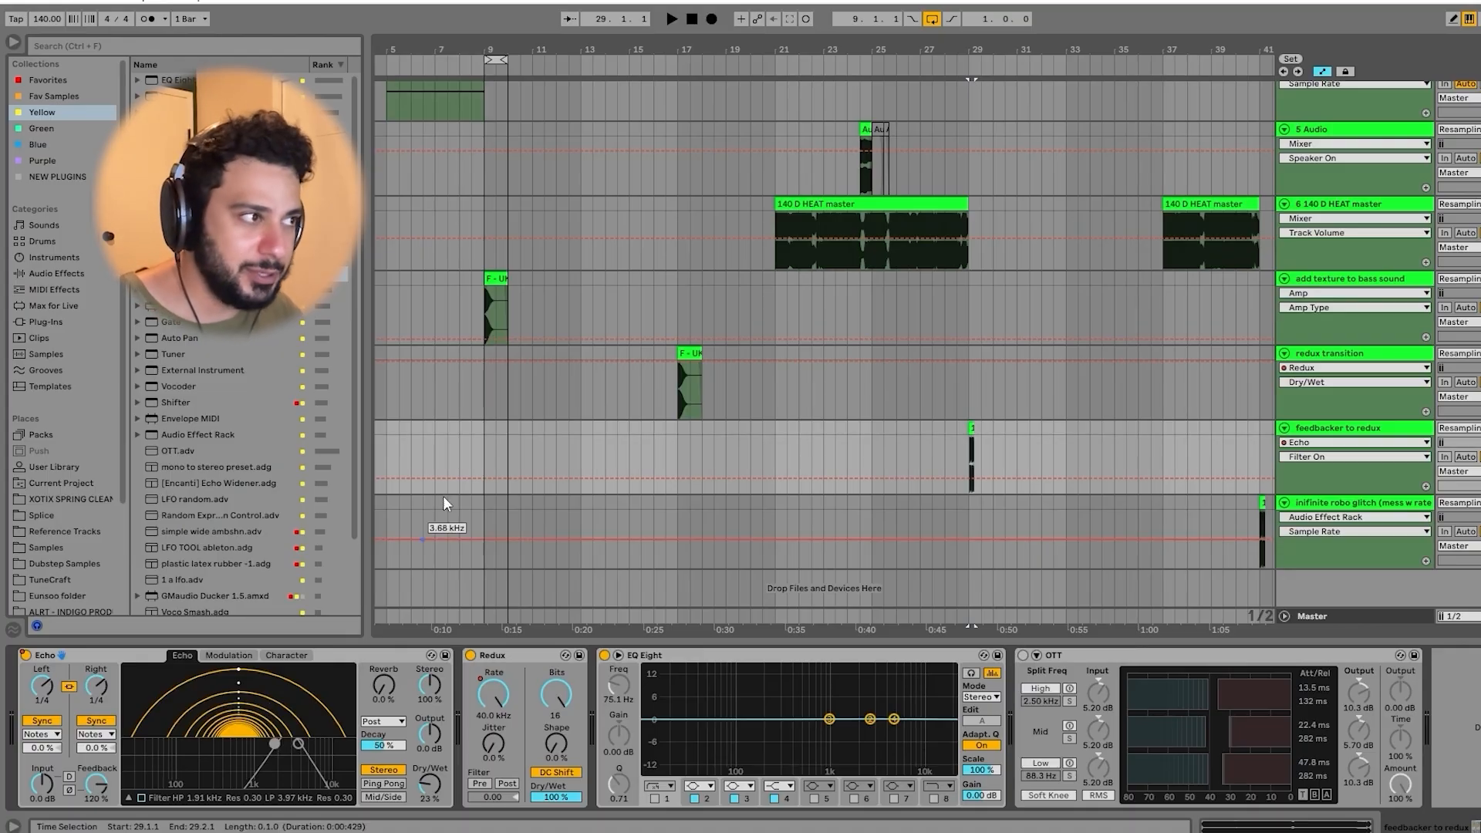
Step: Turn off Redux on the feedbacker to redux track and audition the clip's echo feedback
{"action": "left_click", "coordinate": [470, 656]}
{"action": "key", "text": "space"}
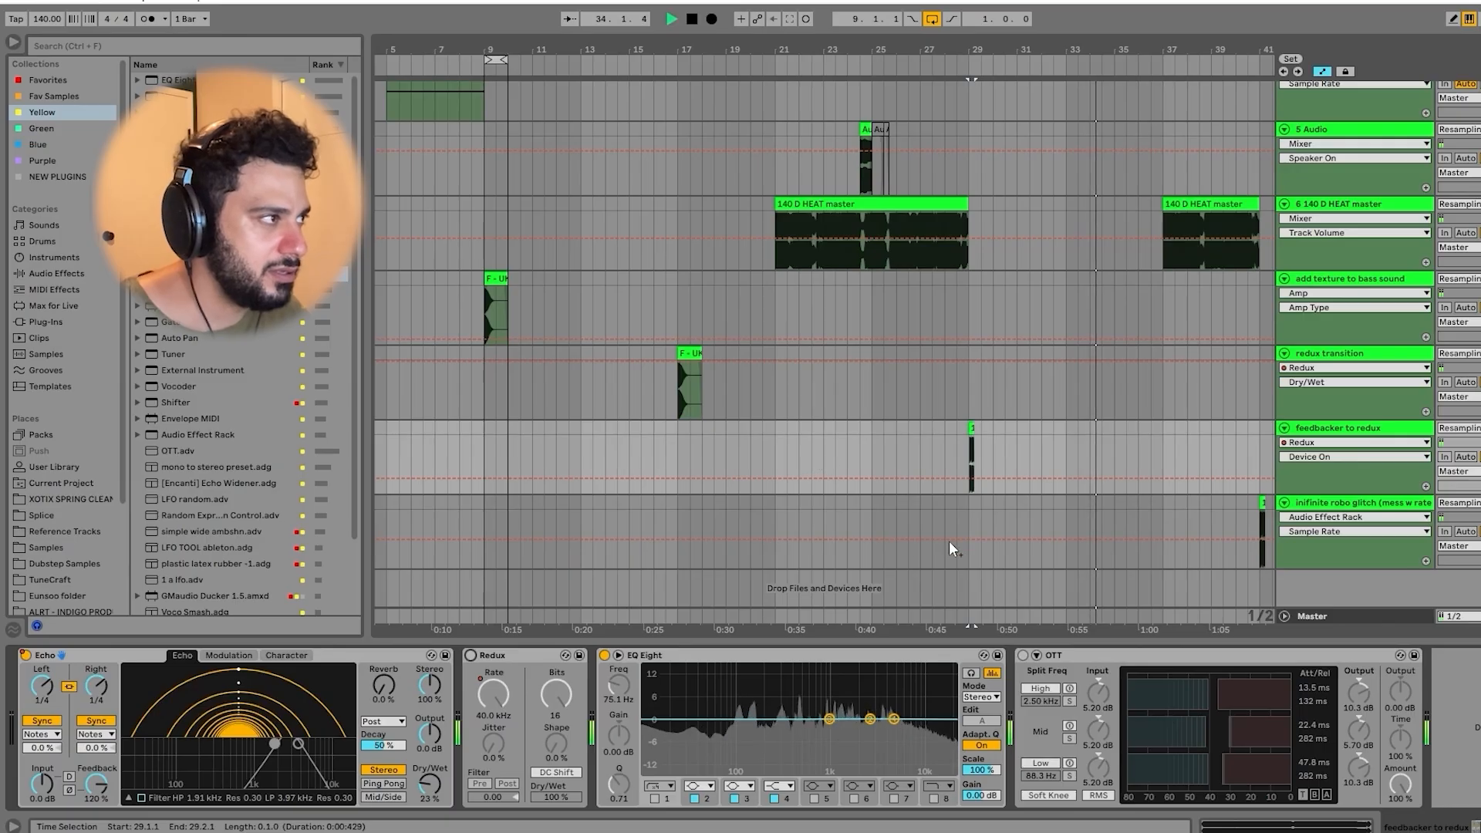
{"action": "scroll", "coordinate": [1001, 490], "scroll_direction": "right", "scroll_amount": 5}
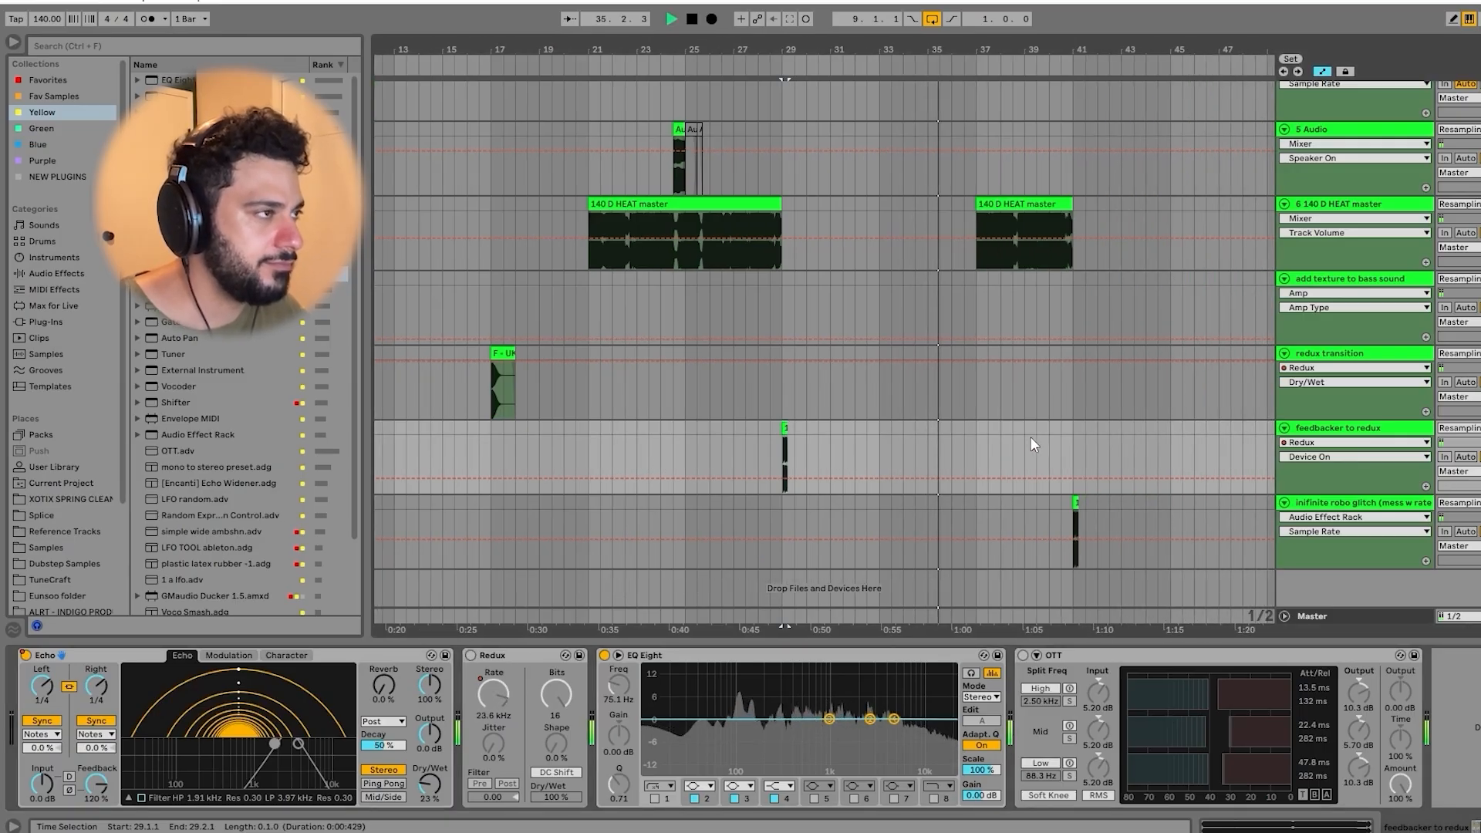
{"action": "scroll", "coordinate": [1030, 437], "scroll_direction": "up", "scroll_amount": 3}
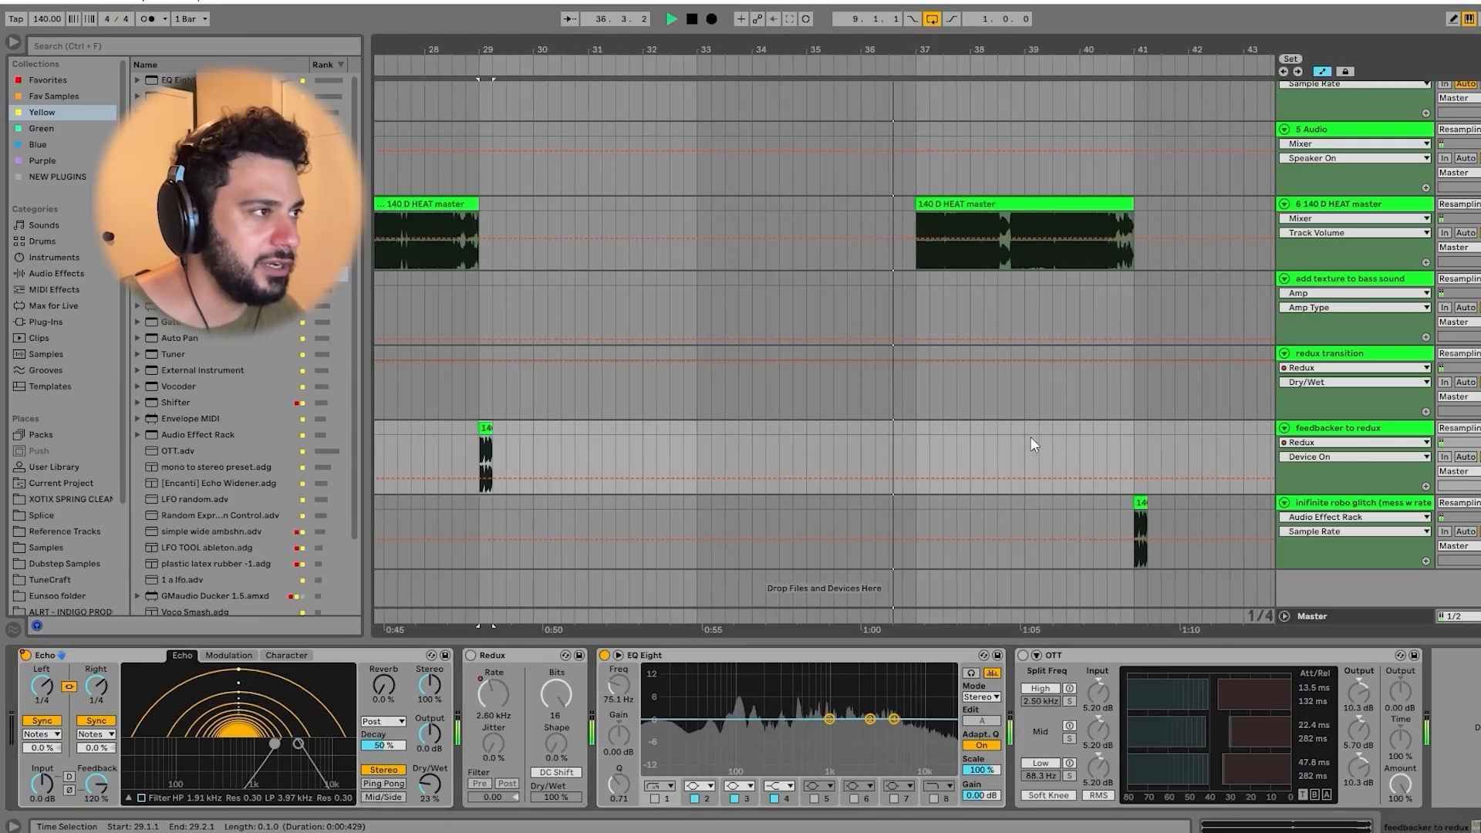
Step: Show the Device On automation of the feedbacker track's Echo and stop playback
{"action": "right_click", "coordinate": [25, 656]}
{"action": "left_click", "coordinate": [69, 664]}
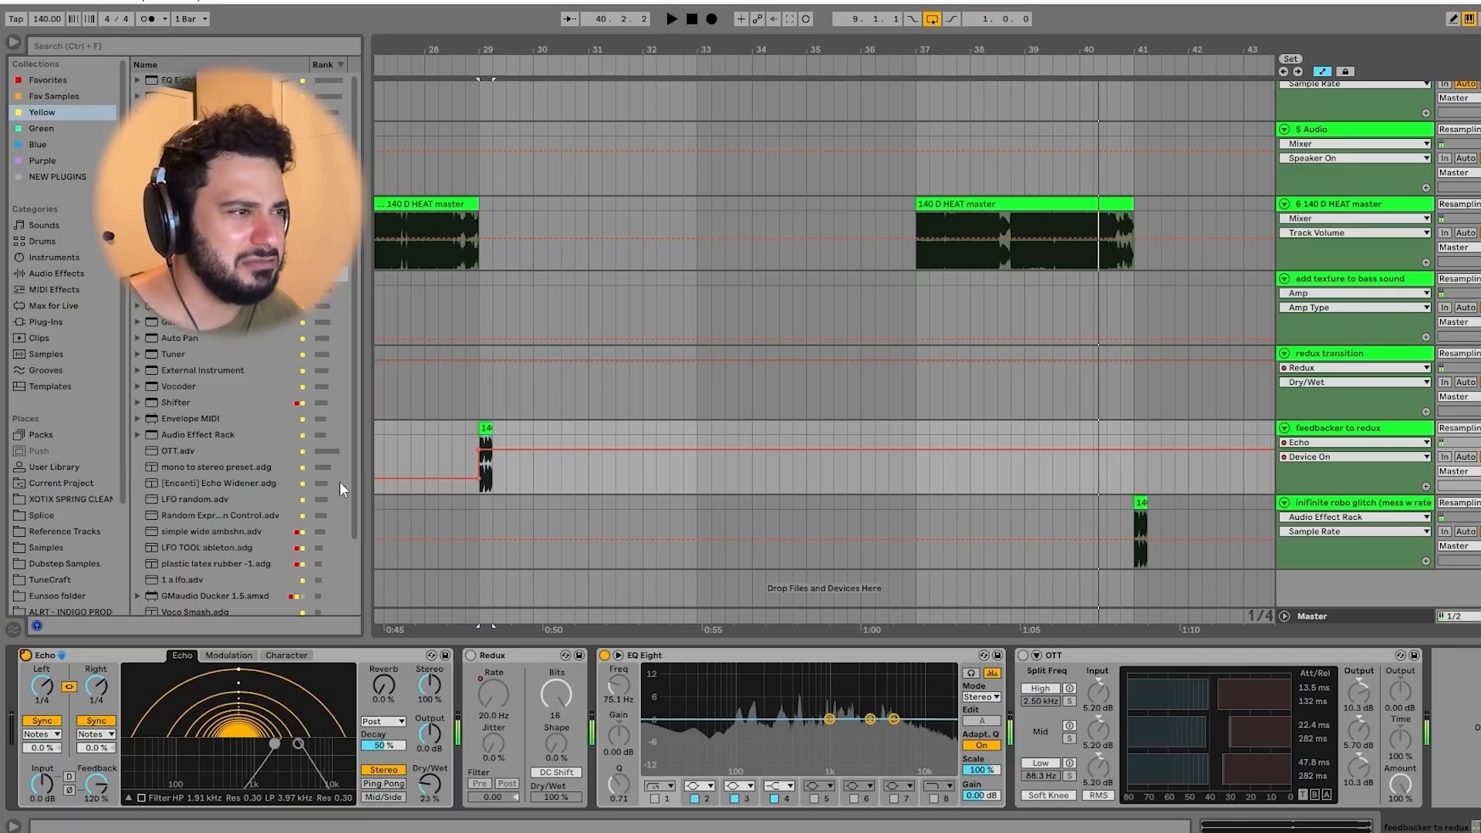
{"action": "key", "text": "space"}
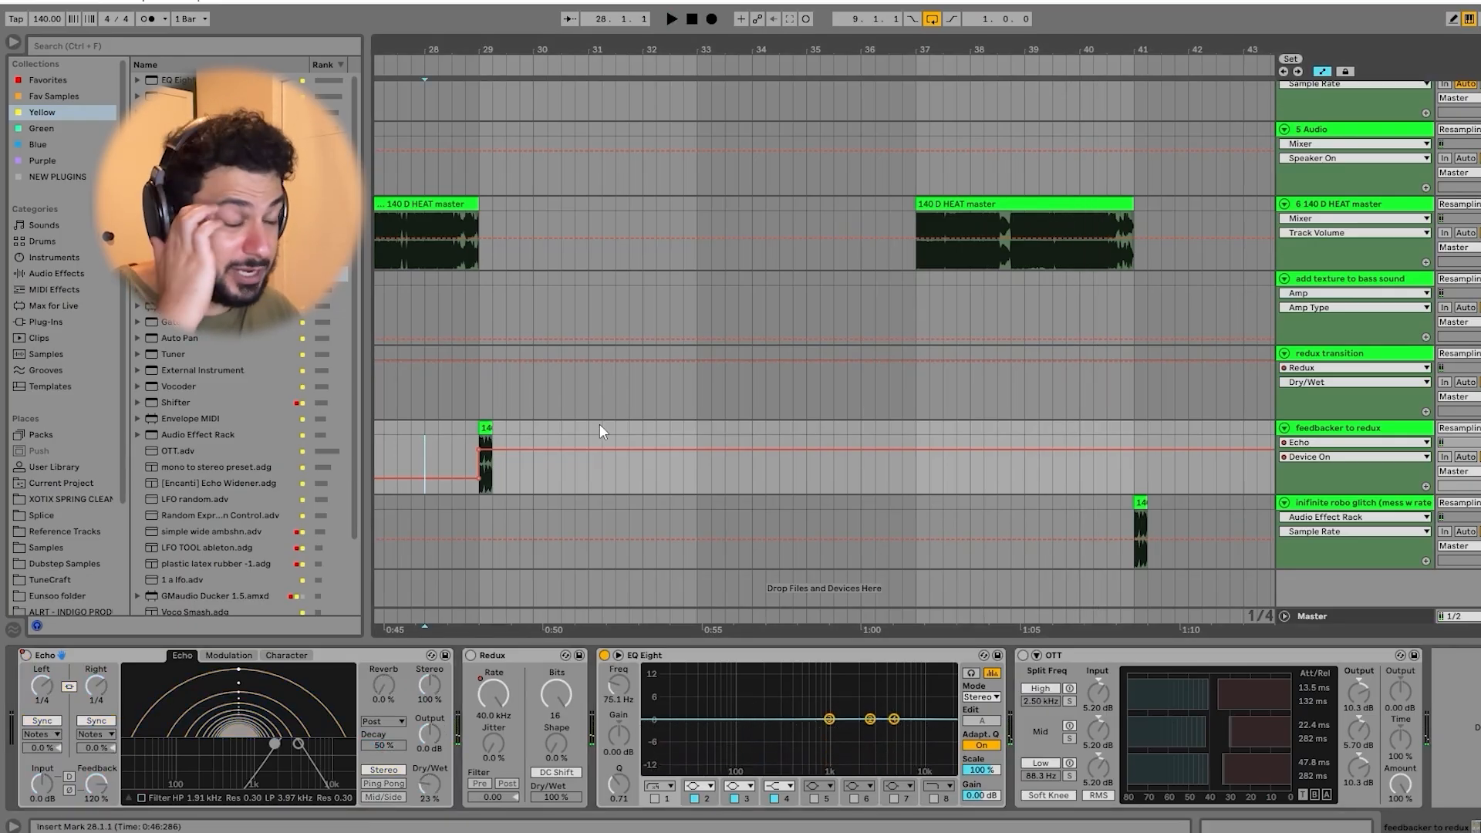
Step: Examine Echo's Device On automation at the feedbacker clip and compare the device's state at bar 28 and bar 29
{"action": "left_click", "coordinate": [487, 426]}
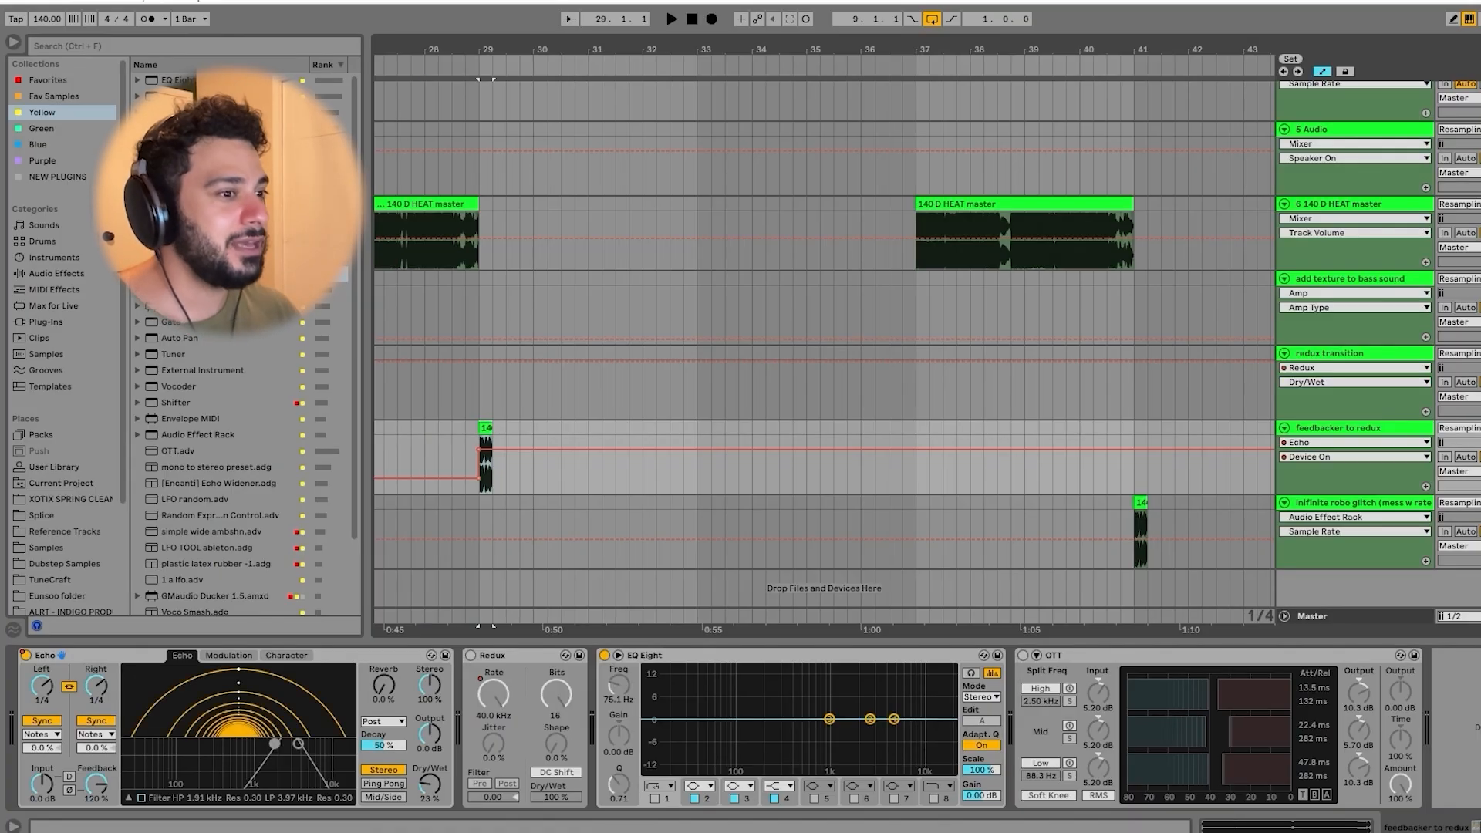
{"action": "right_click", "coordinate": [26, 657]}
{"action": "left_click", "coordinate": [82, 644]}
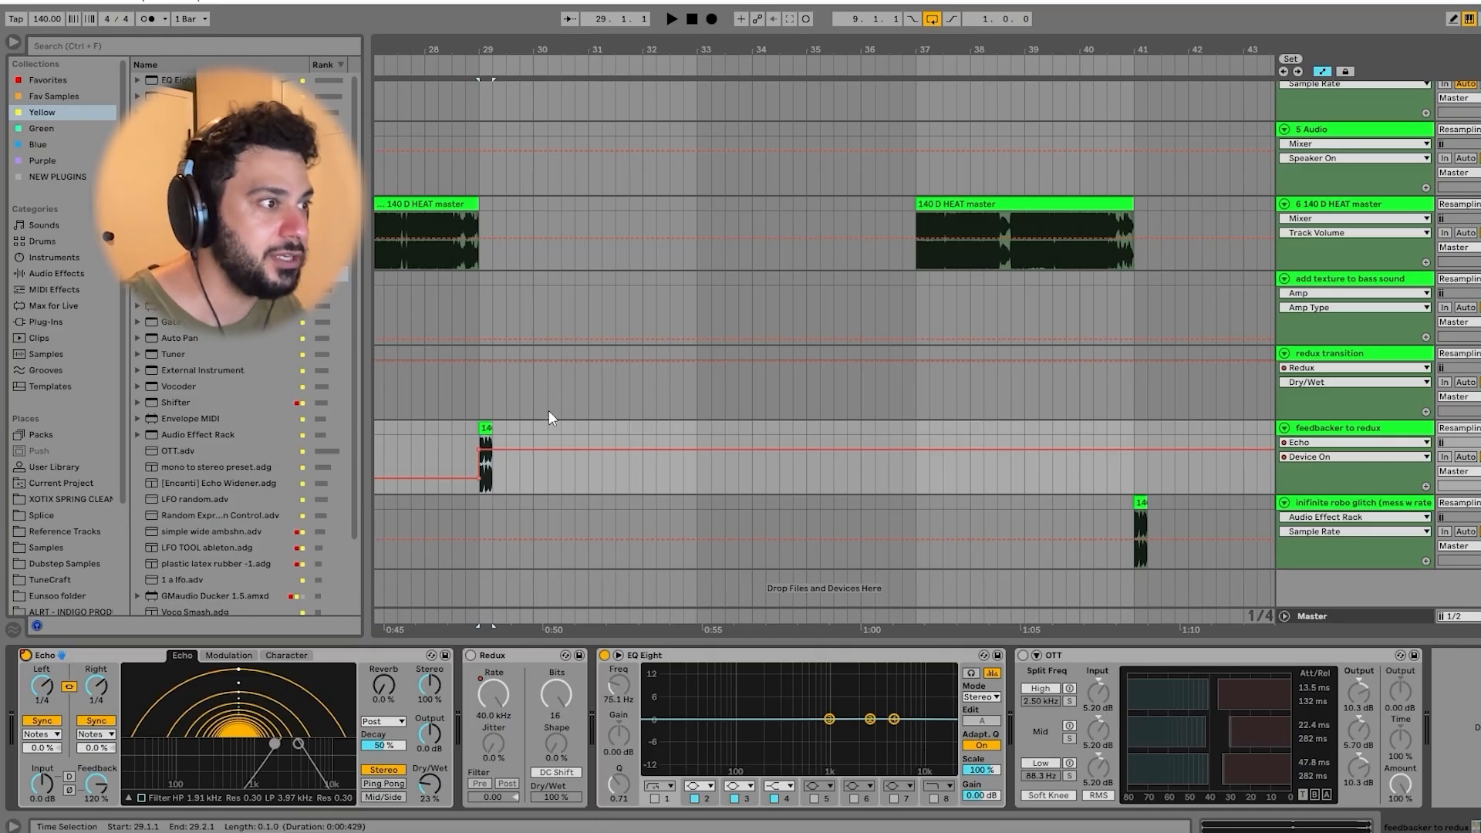
{"action": "left_click", "coordinate": [425, 445]}
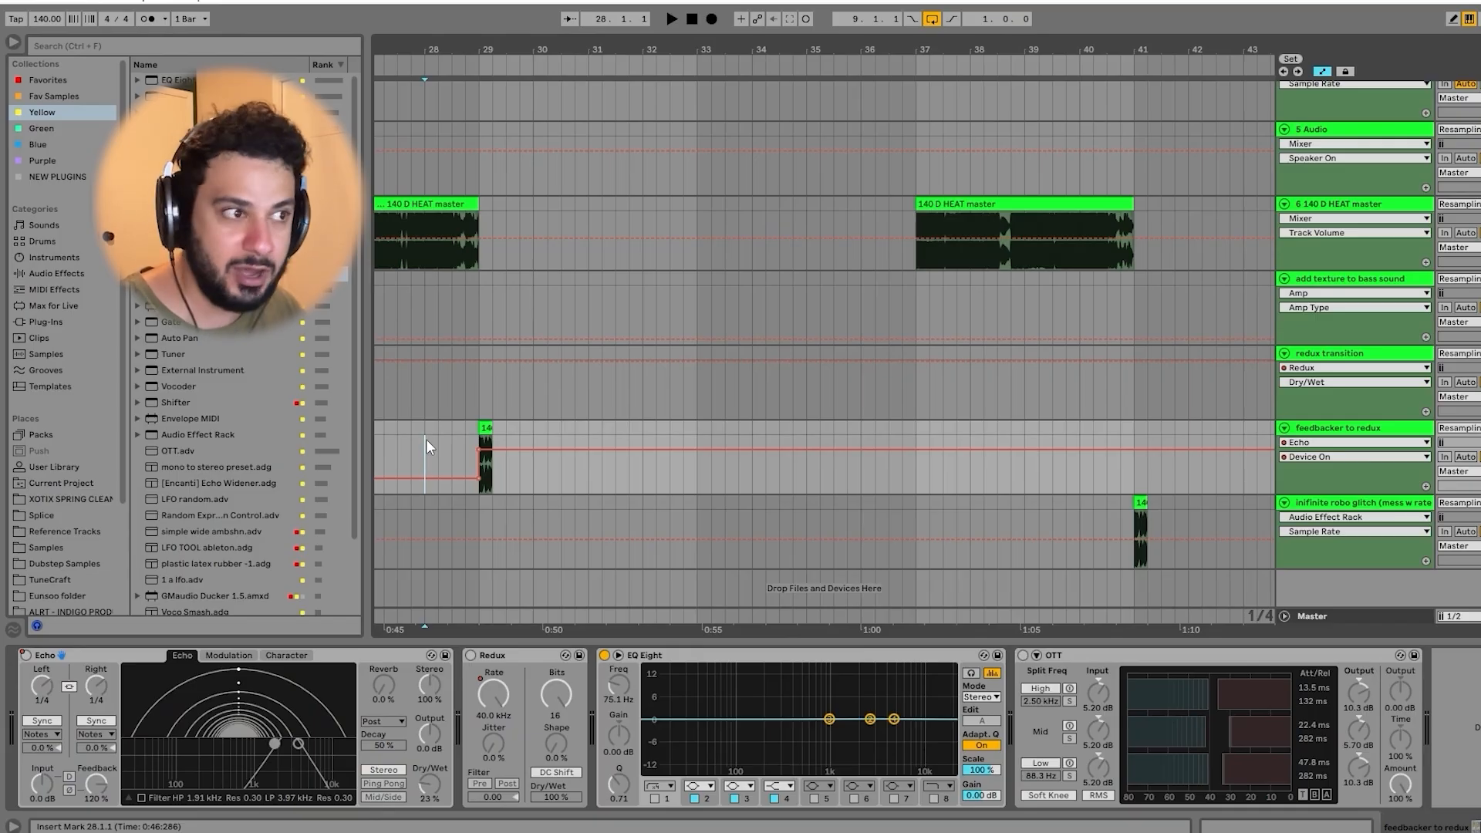
{"action": "left_click", "coordinate": [485, 427]}
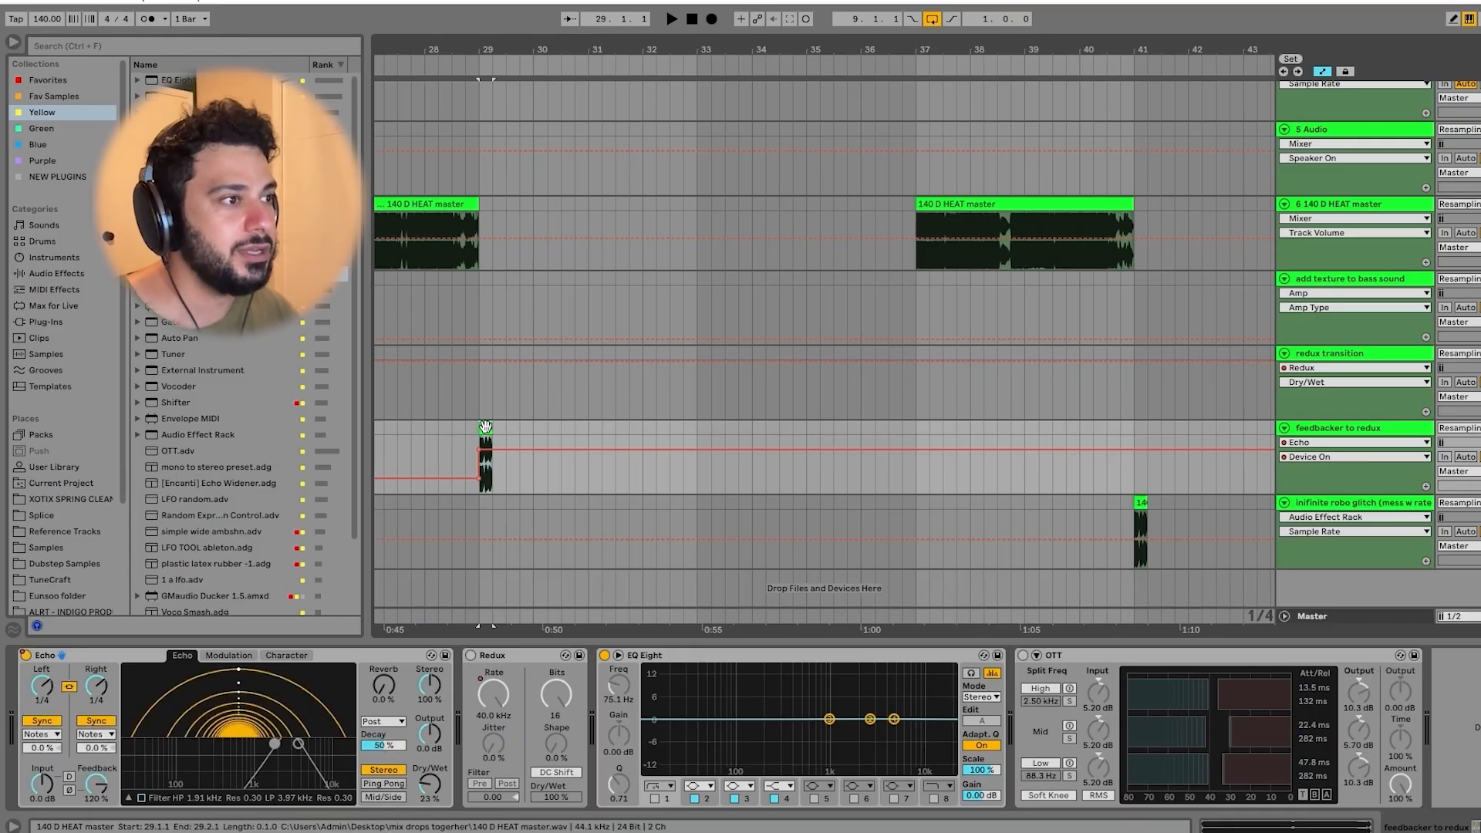
Step: Audition the feedbacker to redux clip at bar 29 and compare Echo's on/off state before and at the clip
{"action": "key", "text": "space"}
{"action": "left_click", "coordinate": [581, 474]}
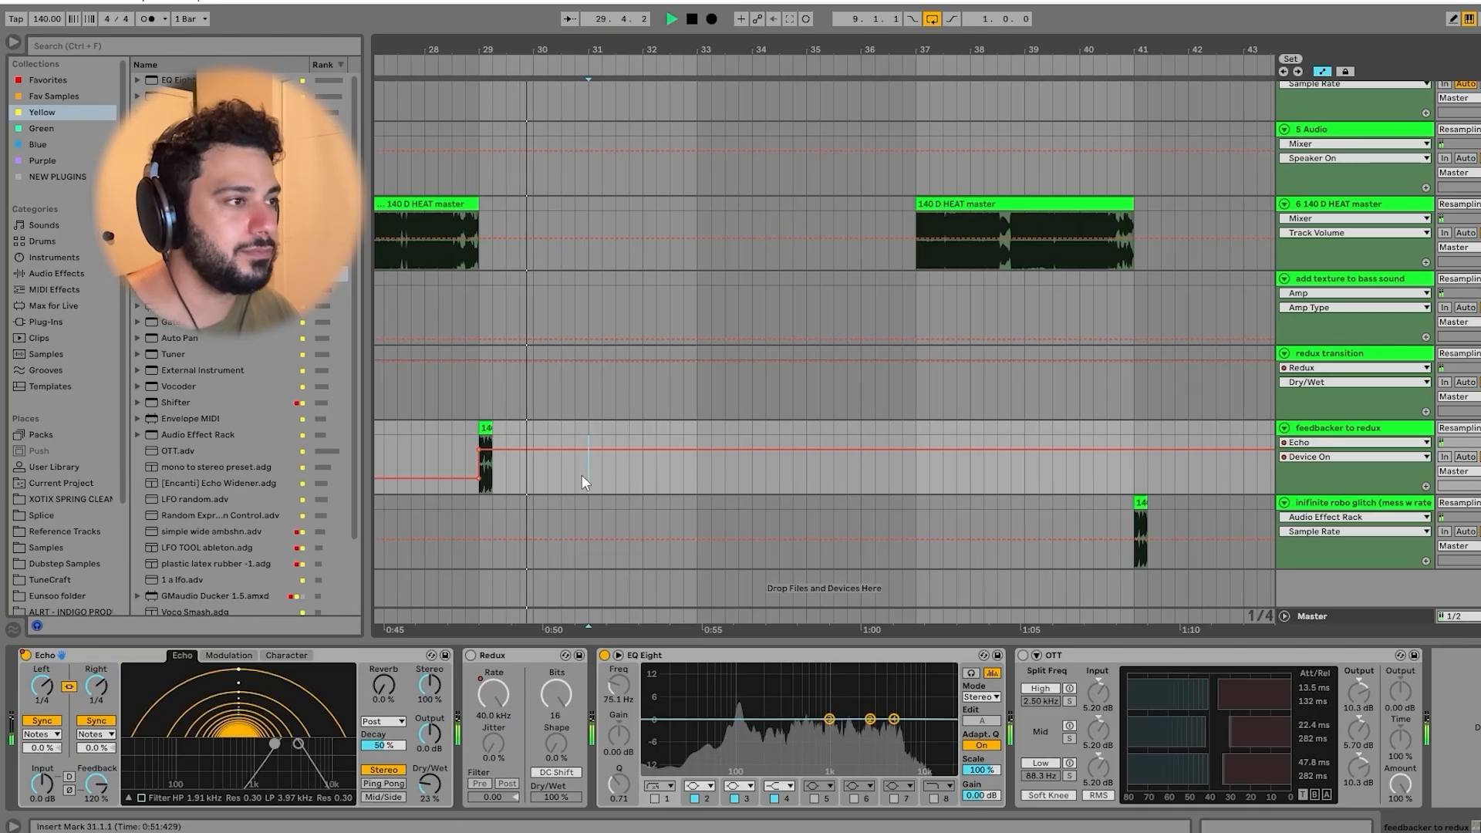
{"action": "key", "text": "space"}
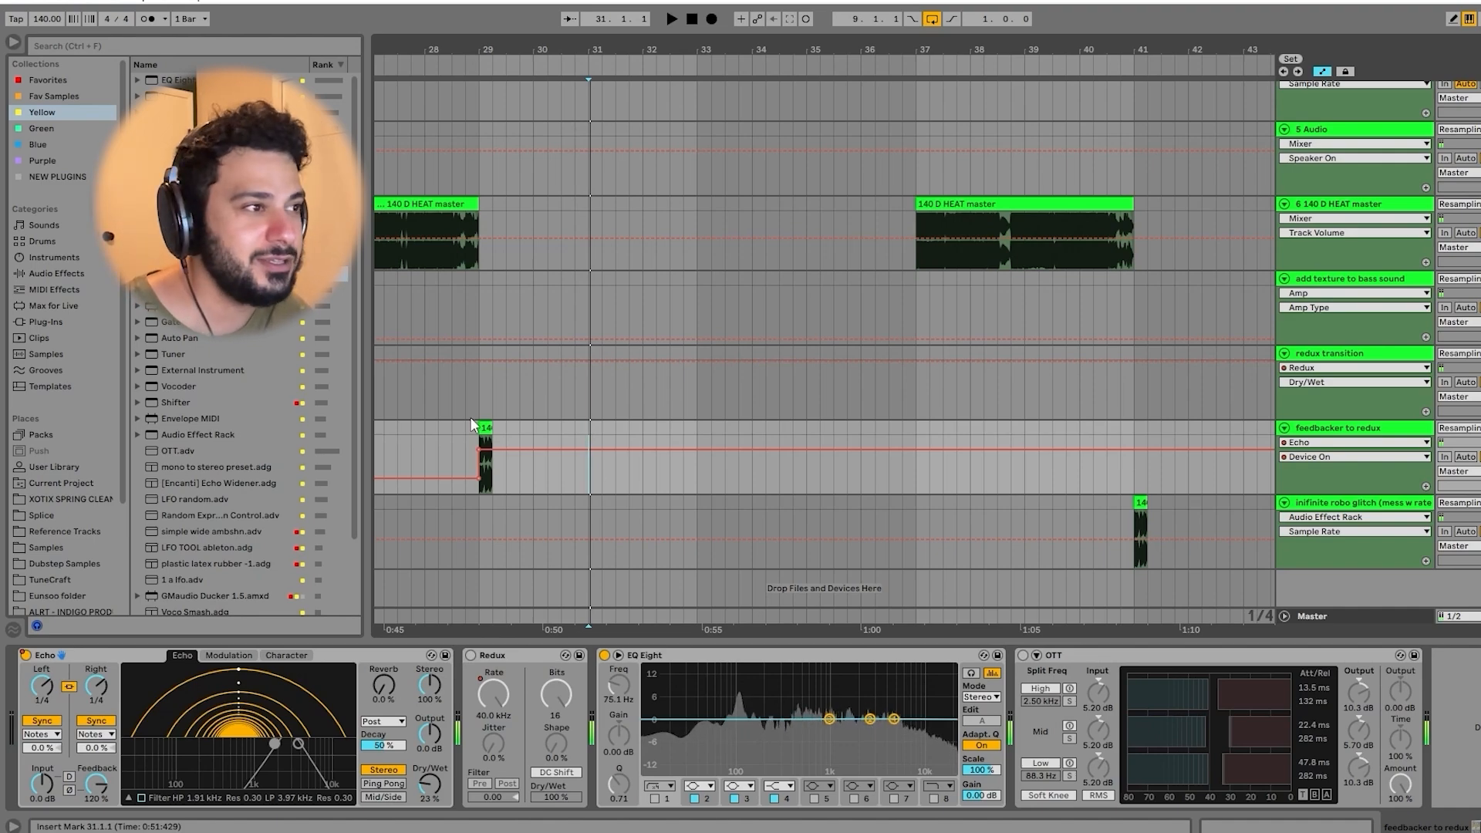
{"action": "left_click", "coordinate": [443, 444]}
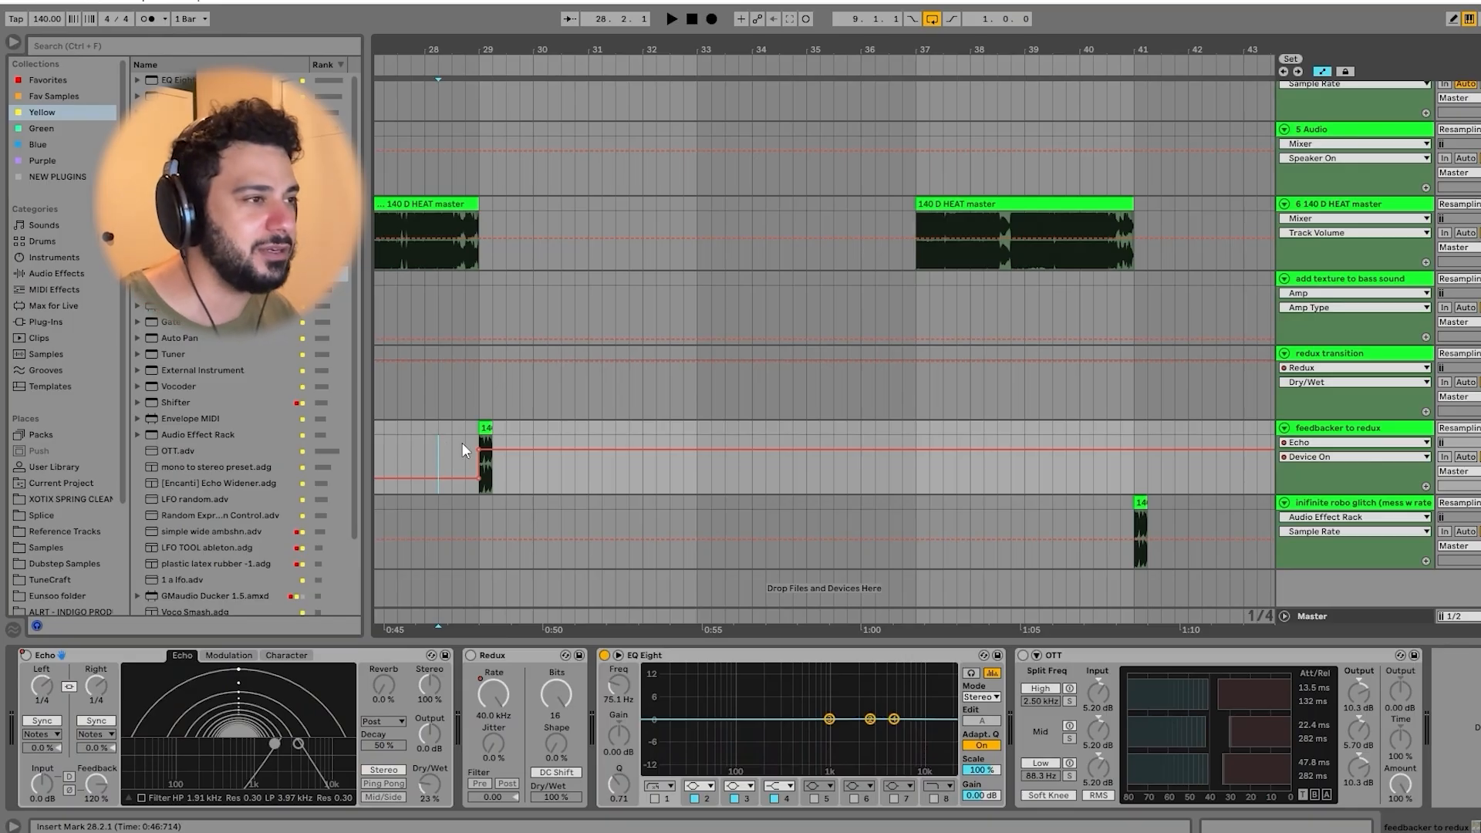
{"action": "left_click", "coordinate": [486, 429]}
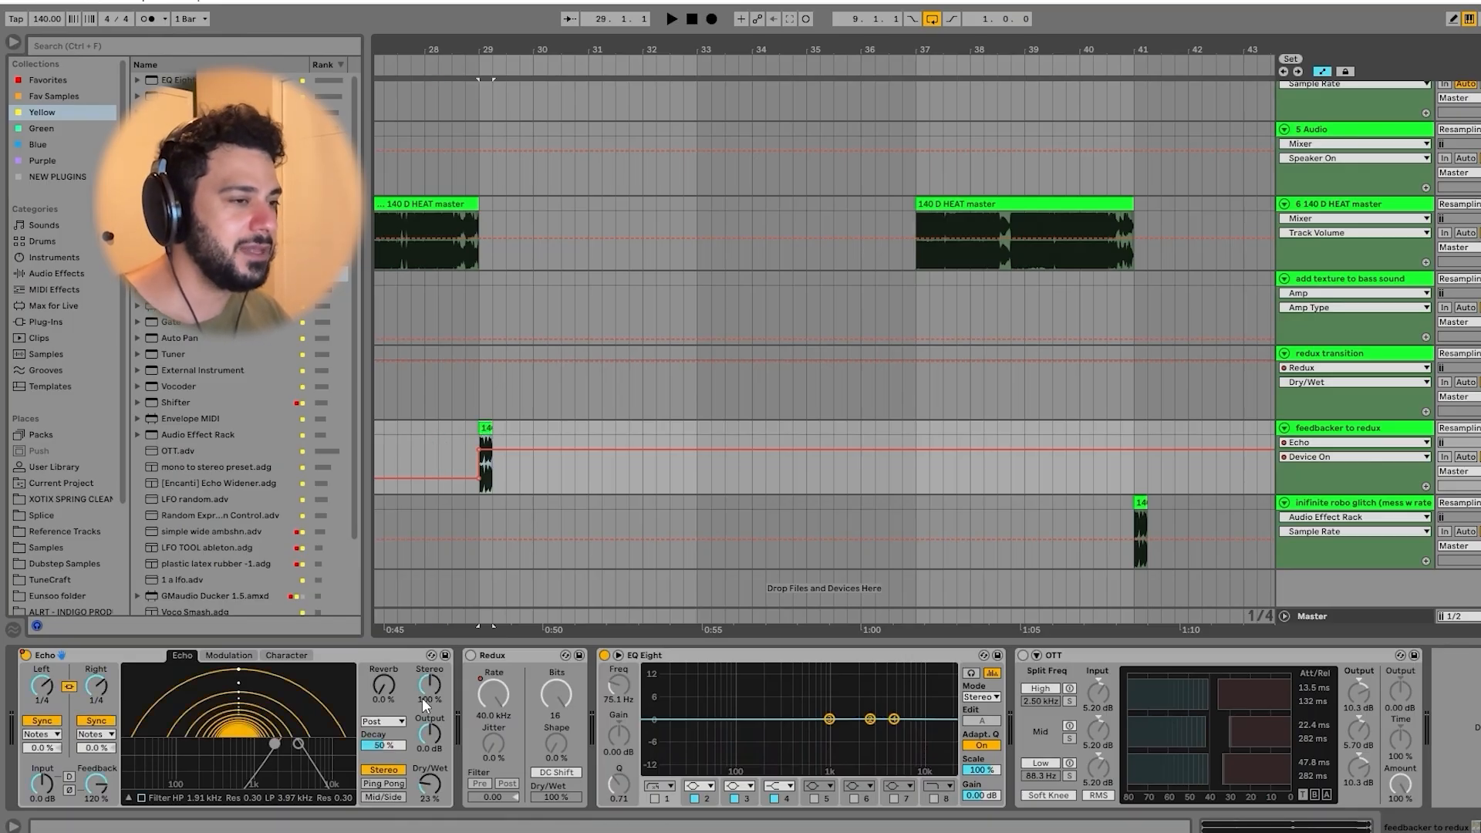
Step: Turn Redux on for the feedbacker to redux track, play the clip and show Redux's Sample Rate automation
{"action": "left_click", "coordinate": [469, 656]}
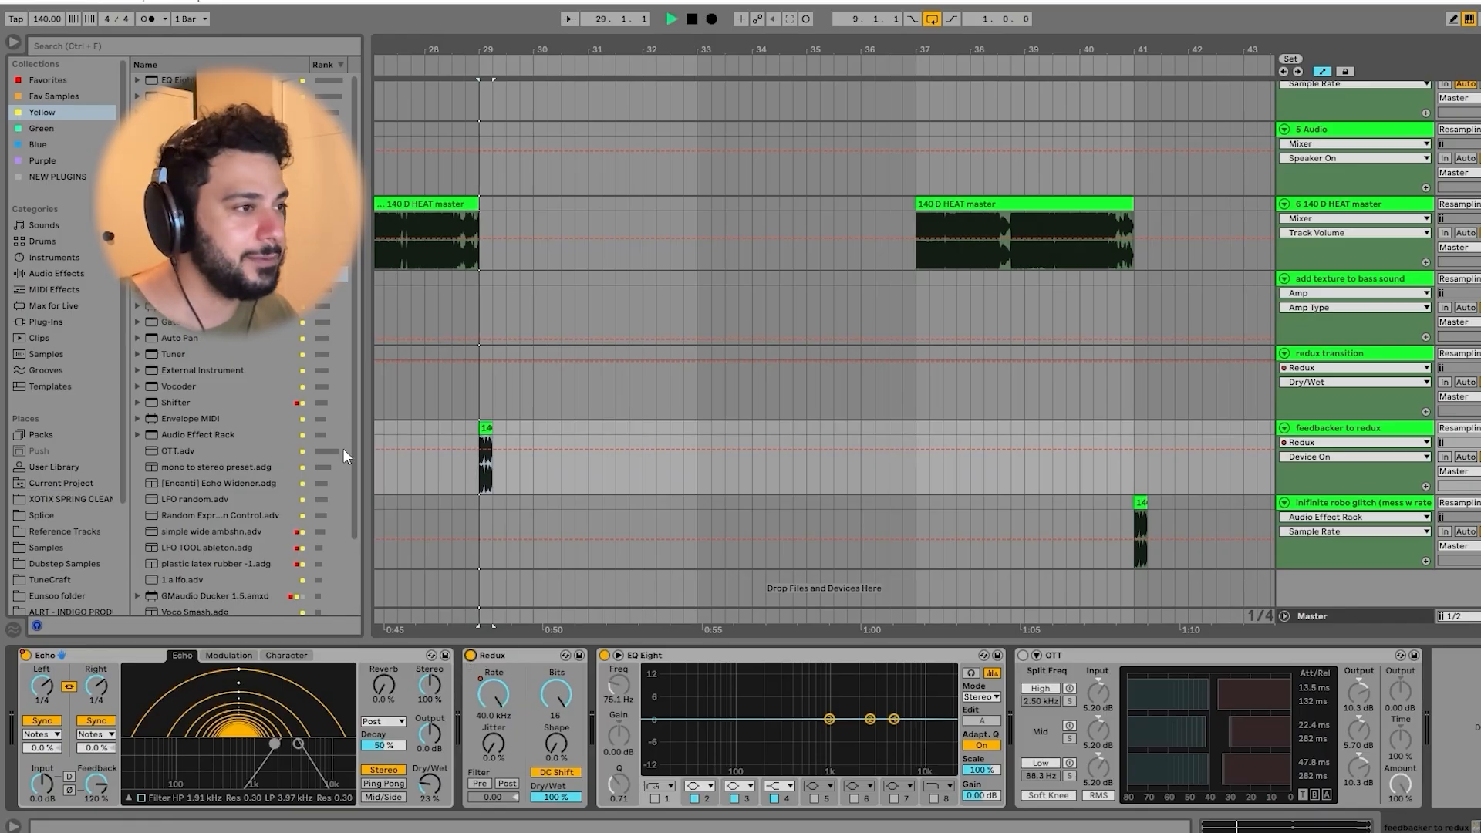
{"action": "key", "text": "space"}
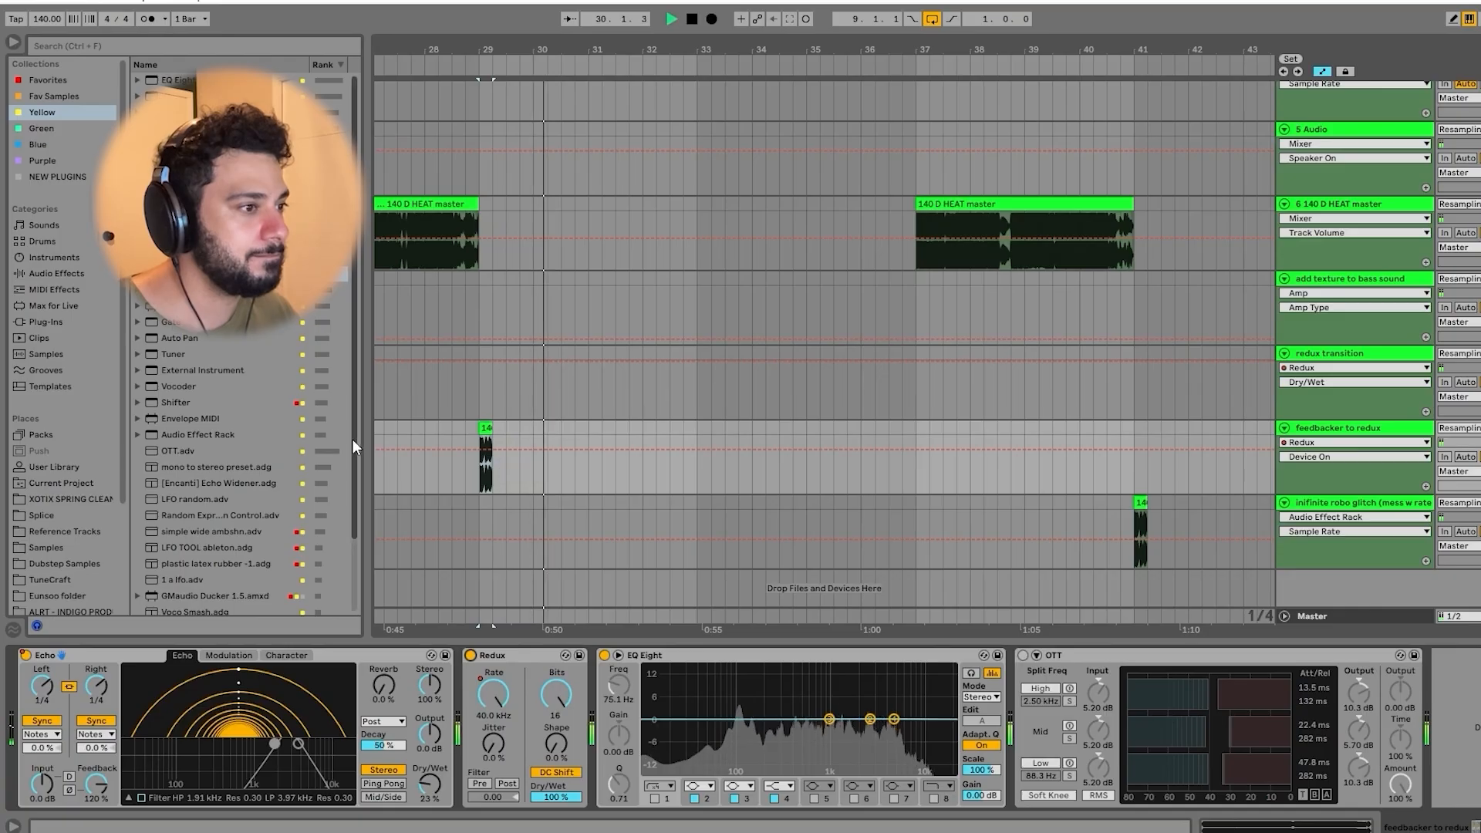
{"action": "right_click", "coordinate": [493, 696]}
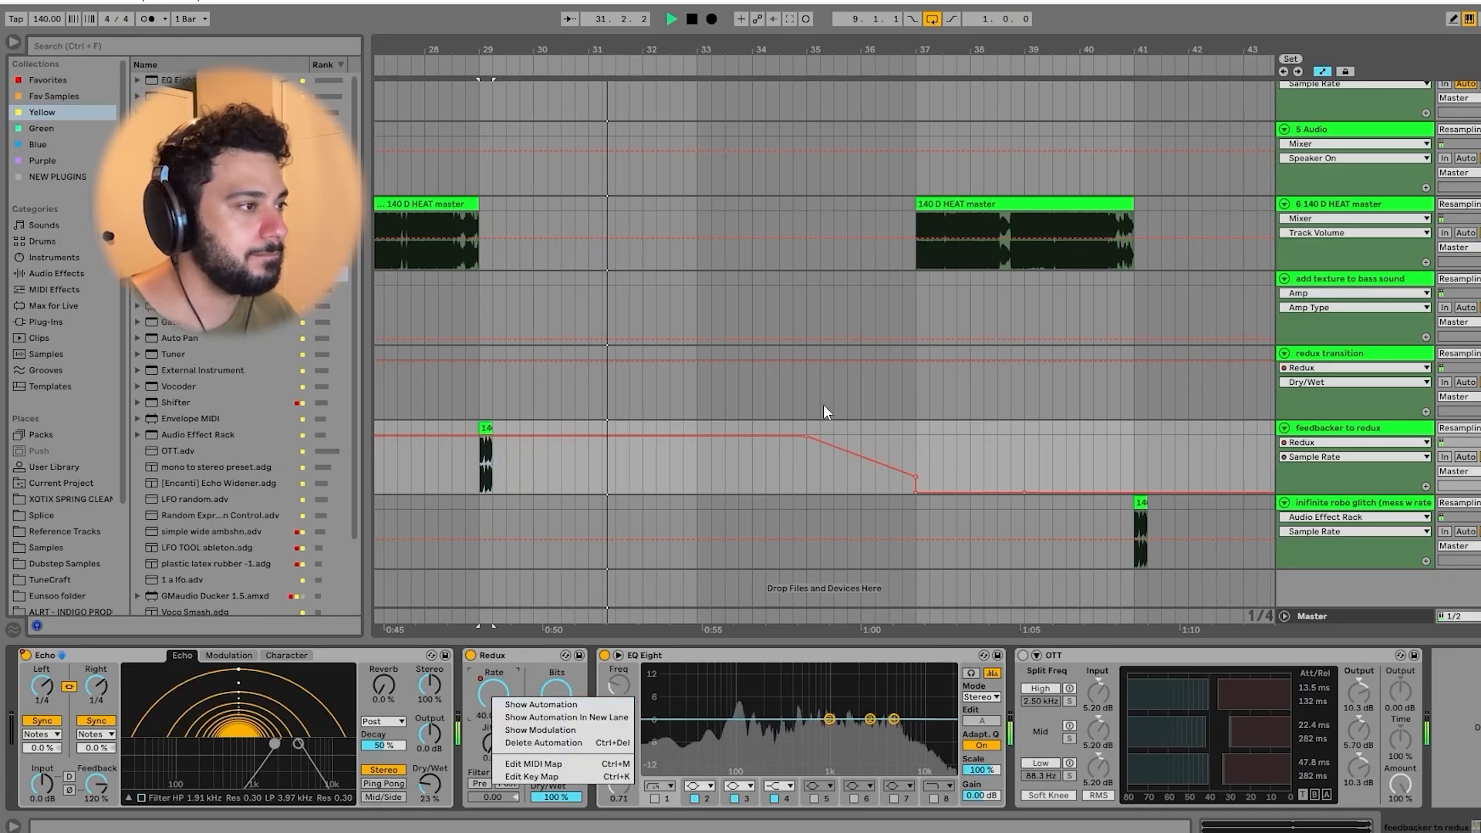
{"action": "left_click", "coordinate": [836, 461]}
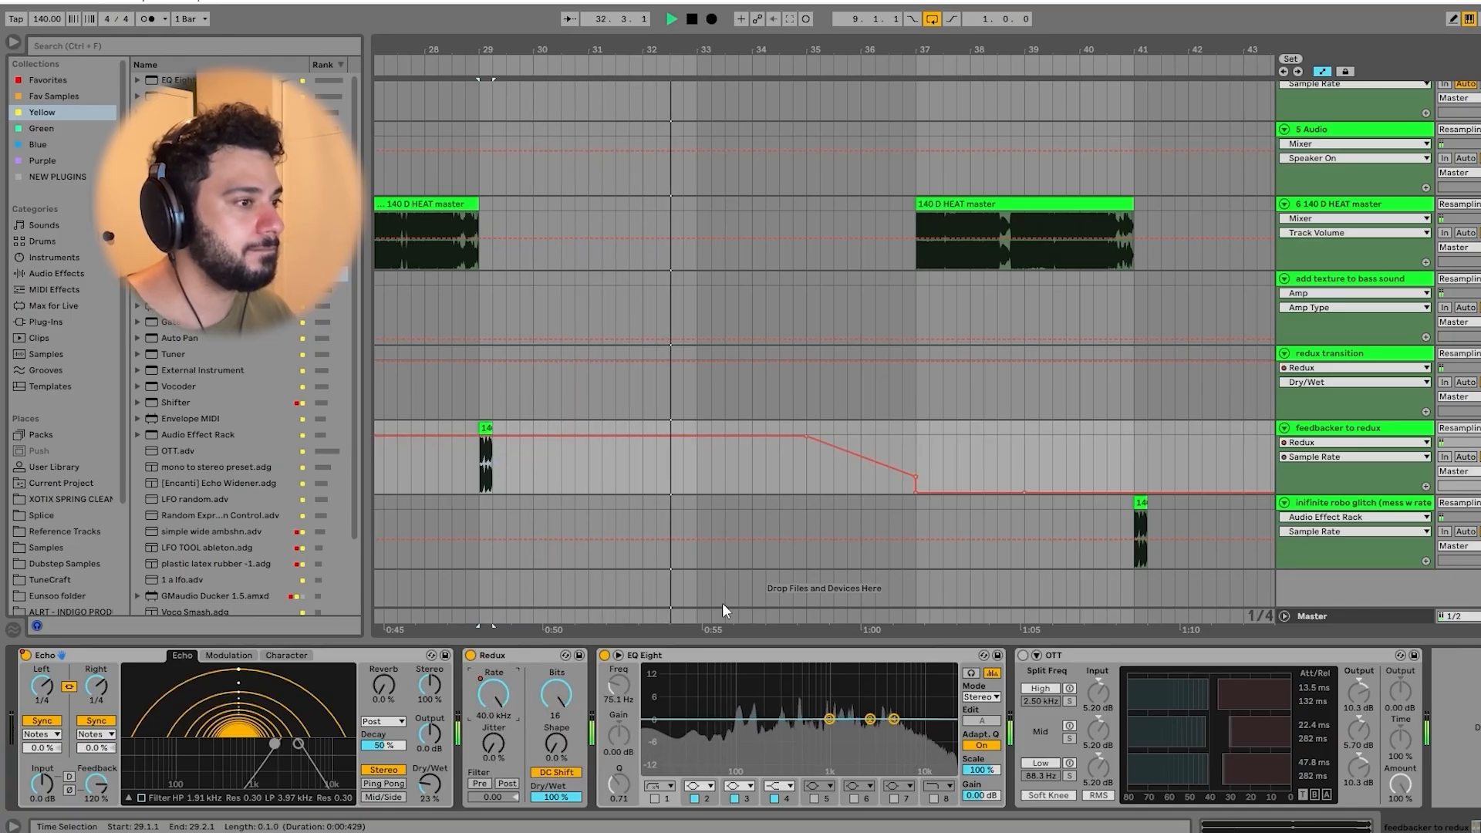
Step: Automate the feedbacker track's Echo to switch off at bar 37, then bring back Redux's Sample Rate automation
{"action": "right_click", "coordinate": [26, 655]}
{"action": "left_click", "coordinate": [55, 664]}
{"action": "left_click", "coordinate": [919, 450]}
{"action": "left_click_drag", "start_coordinate": [929, 450], "coordinate": [916, 478]}
{"action": "right_click", "coordinate": [492, 693]}
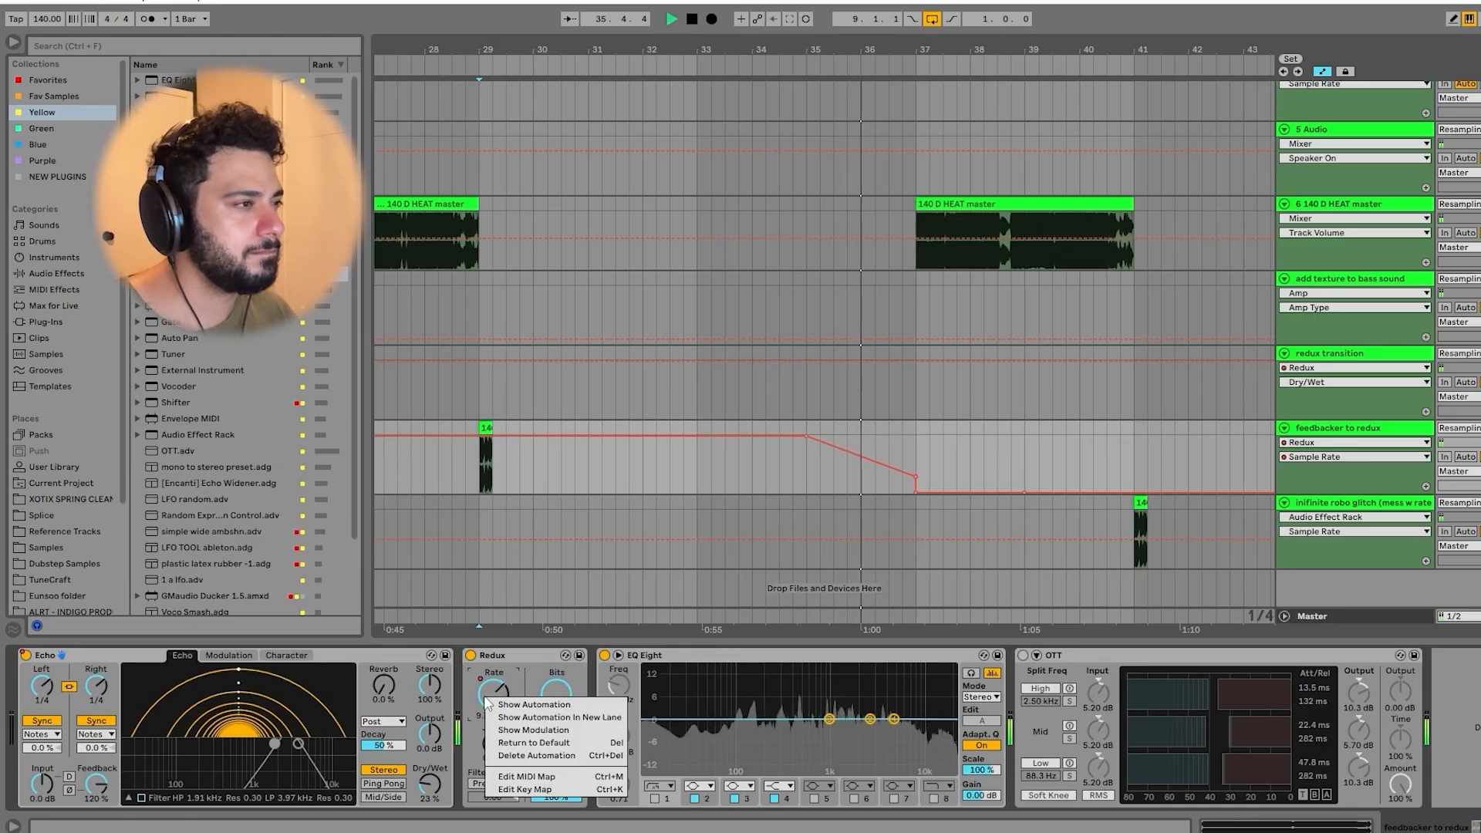
{"action": "left_click", "coordinate": [671, 660]}
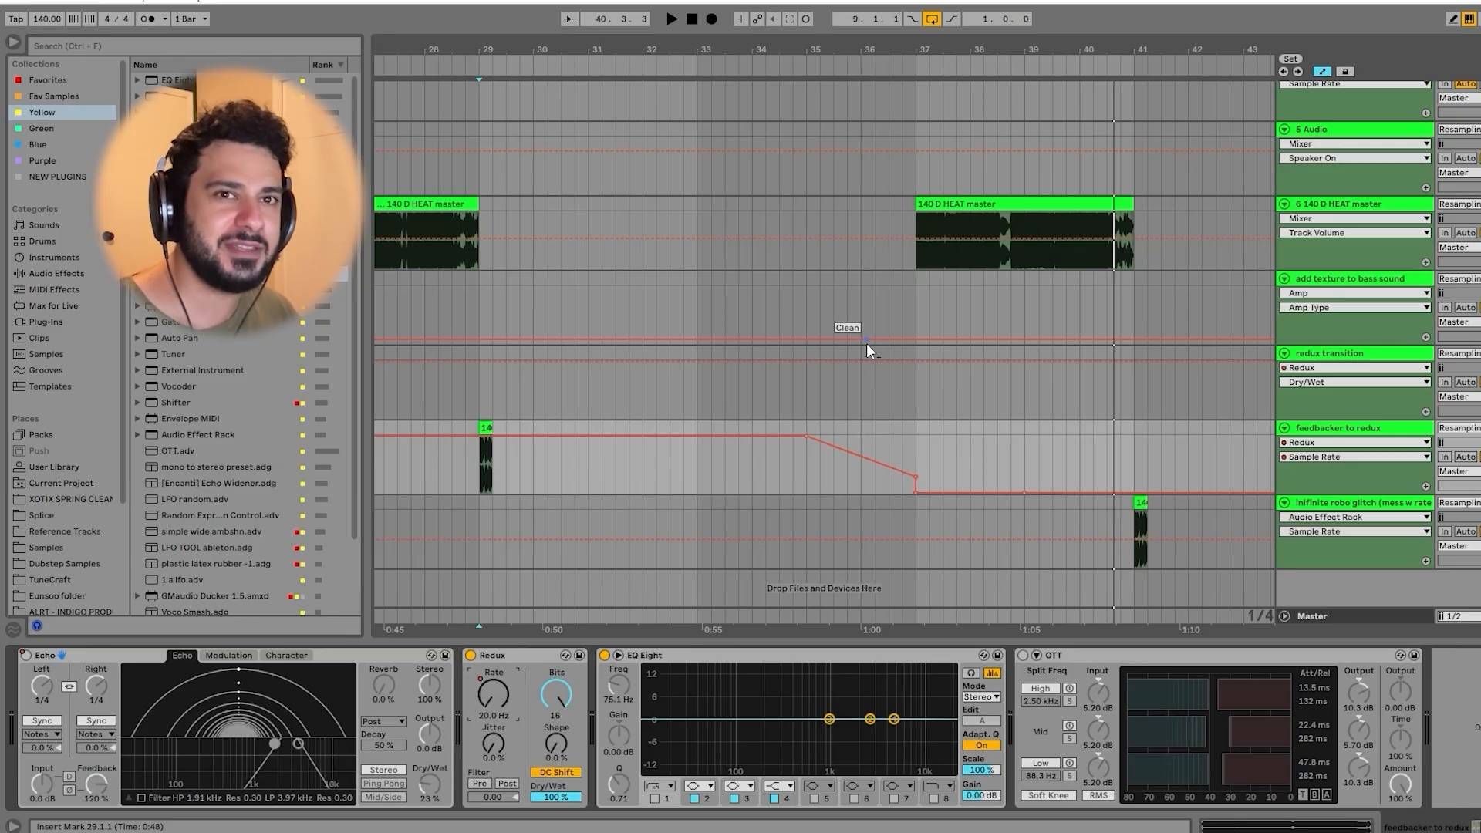
Step: Examine the inifinite robo glitch track's Audio Effect Rack chain, from Echo, Redux and EQ Eight through OTT to the LFO
{"action": "left_click", "coordinate": [1012, 432]}
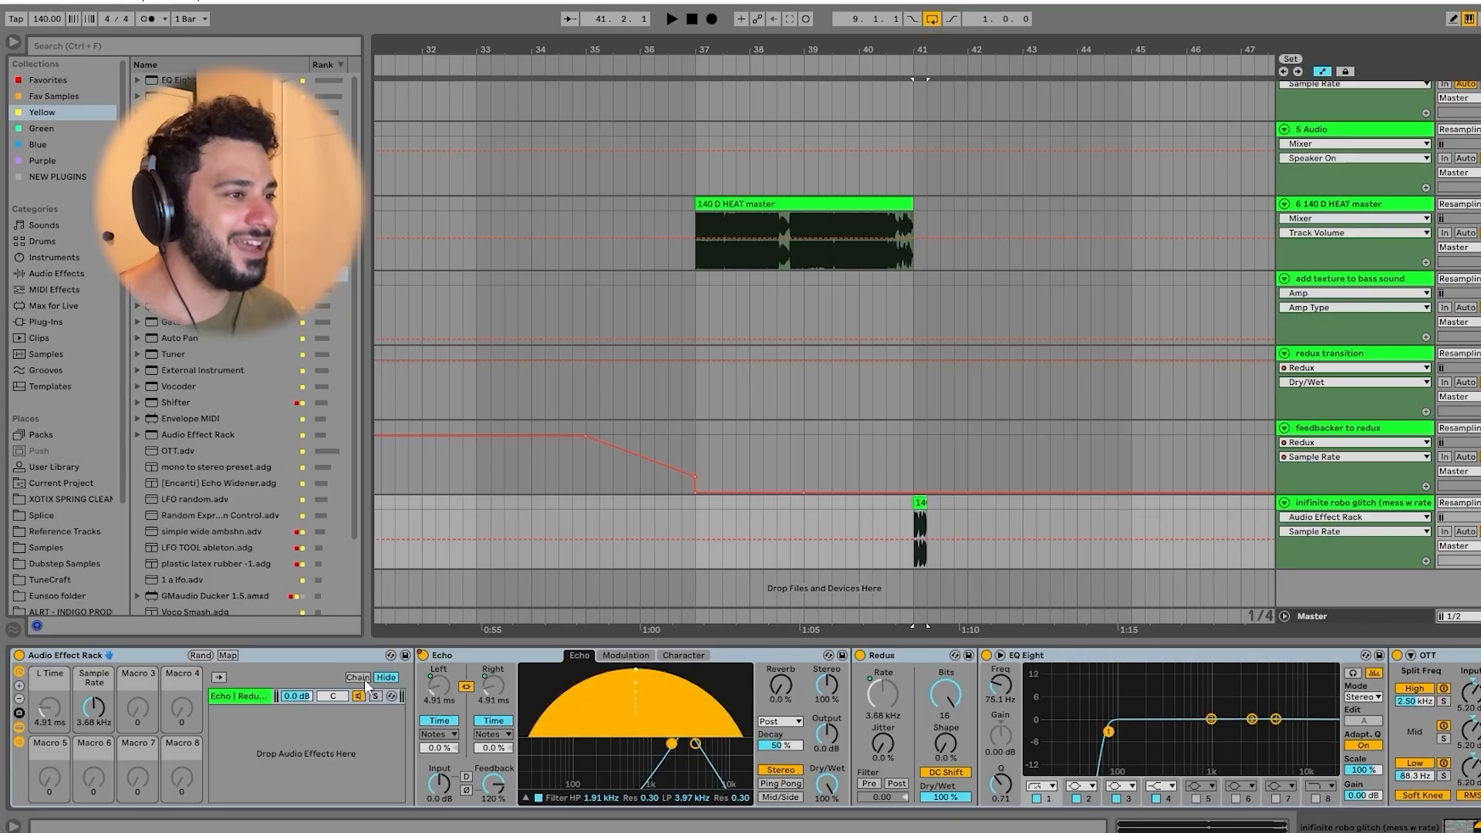
{"action": "left_click", "coordinate": [682, 802]}
{"action": "scroll", "coordinate": [747, 762], "scroll_direction": "right", "scroll_amount": 2}
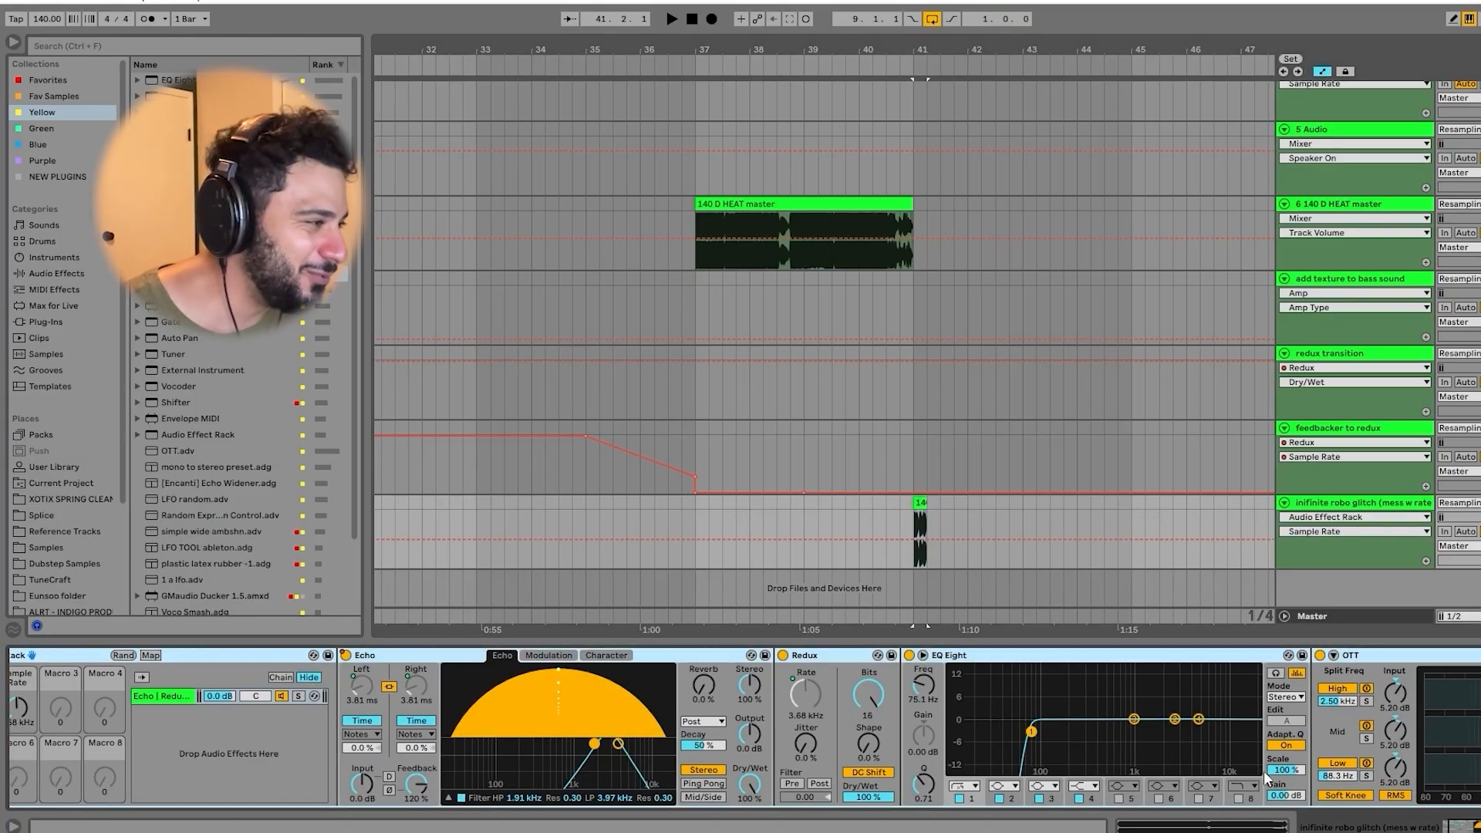
{"action": "scroll", "coordinate": [1172, 752], "scroll_direction": "right", "scroll_amount": 10}
{"action": "scroll", "coordinate": [1168, 748], "scroll_direction": "left", "scroll_amount": 7}
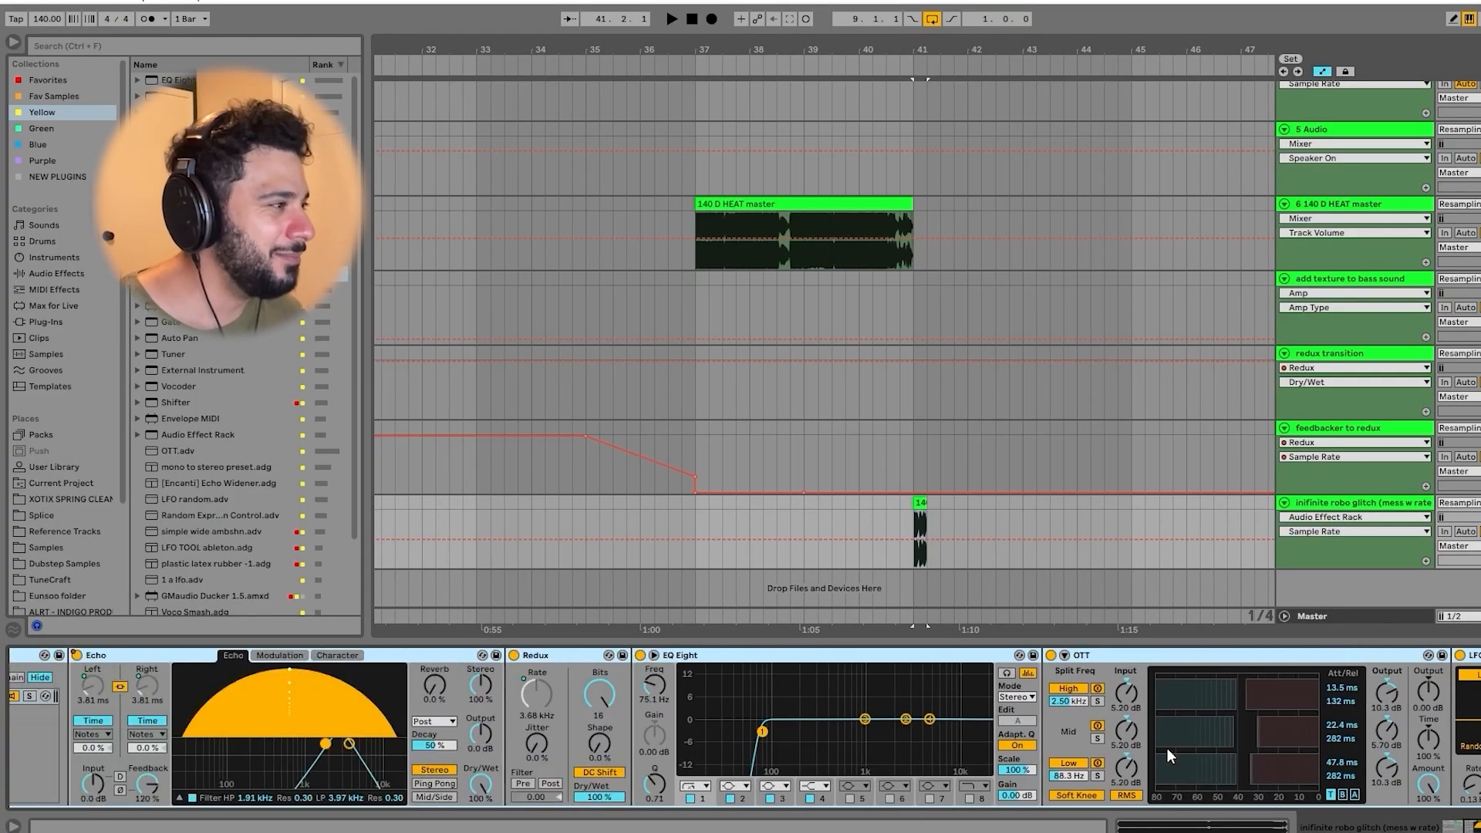
{"action": "scroll", "coordinate": [1166, 747], "scroll_direction": "left", "scroll_amount": 5}
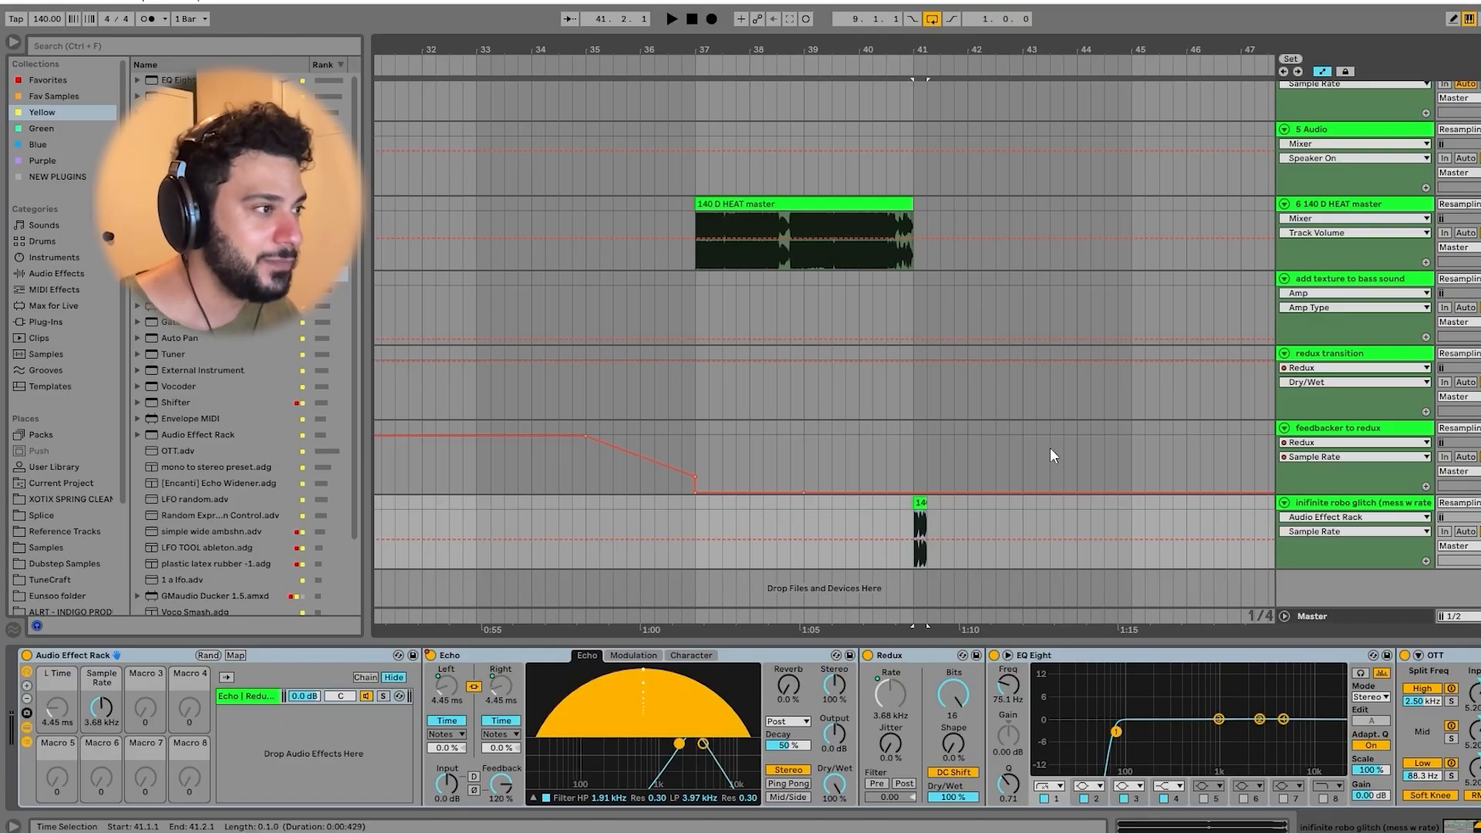
Step: Audition the short clip at bar 41 on the inifinite robo glitch track while watching its OTT and LFO devices
{"action": "scroll", "coordinate": [995, 519], "scroll_direction": "up", "scroll_amount": 3}
{"action": "key", "text": "space"}
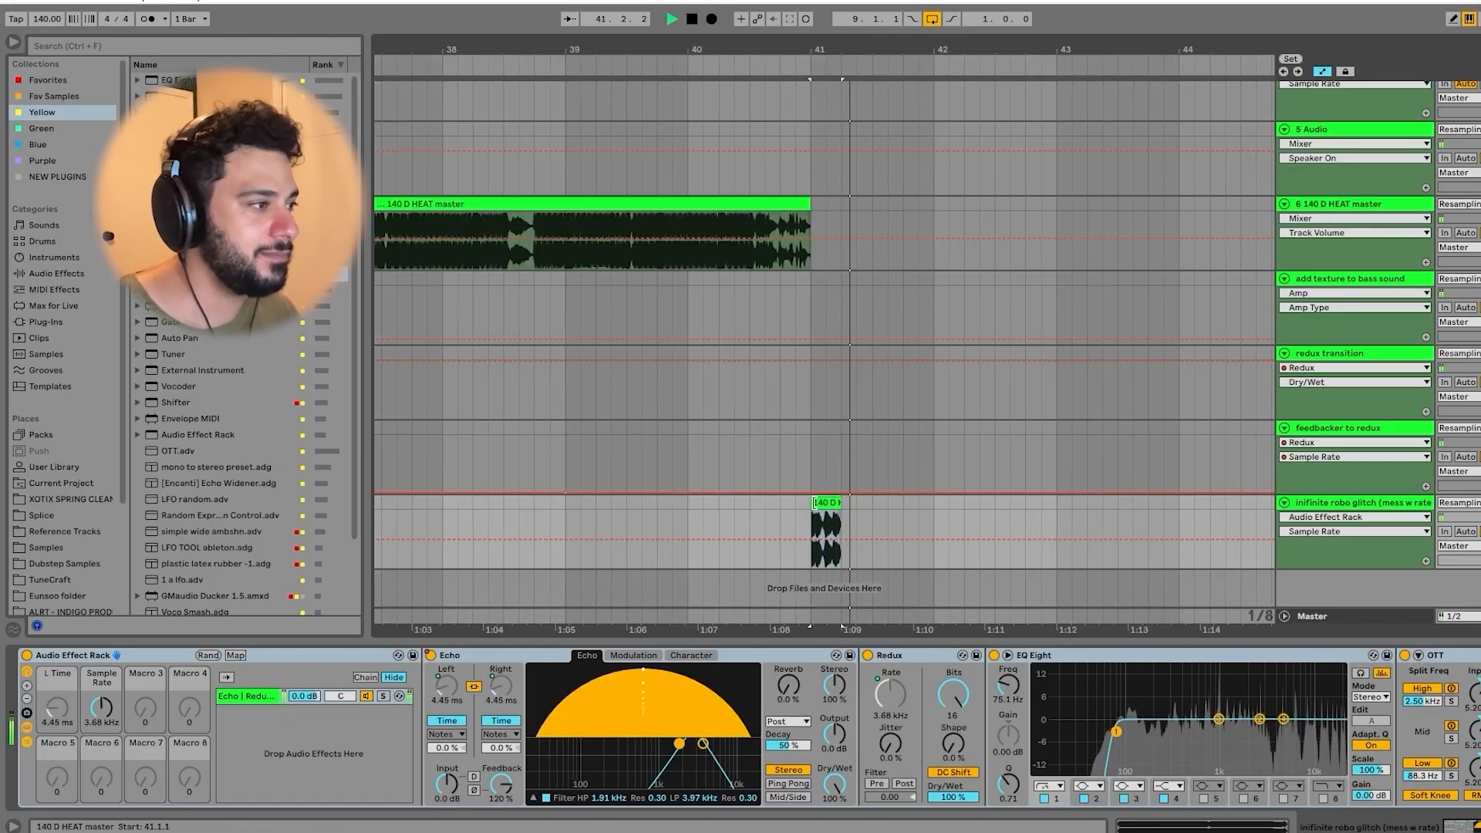
{"action": "scroll", "coordinate": [1027, 732], "scroll_direction": "right", "scroll_amount": 8}
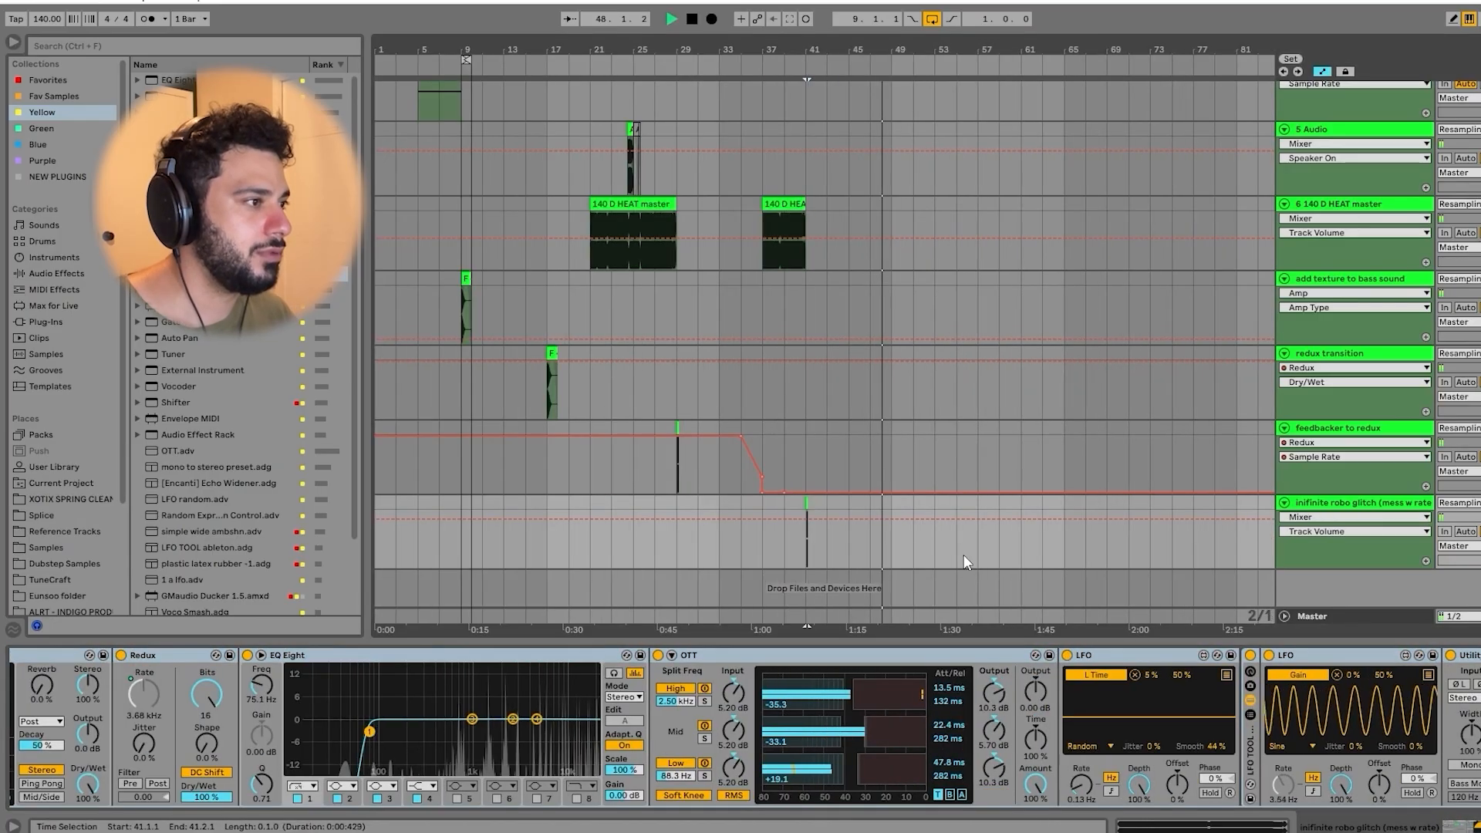
{"action": "scroll", "coordinate": [845, 526], "scroll_direction": "up", "scroll_amount": 5}
{"action": "scroll", "coordinate": [760, 526], "scroll_direction": "left", "scroll_amount": 1}
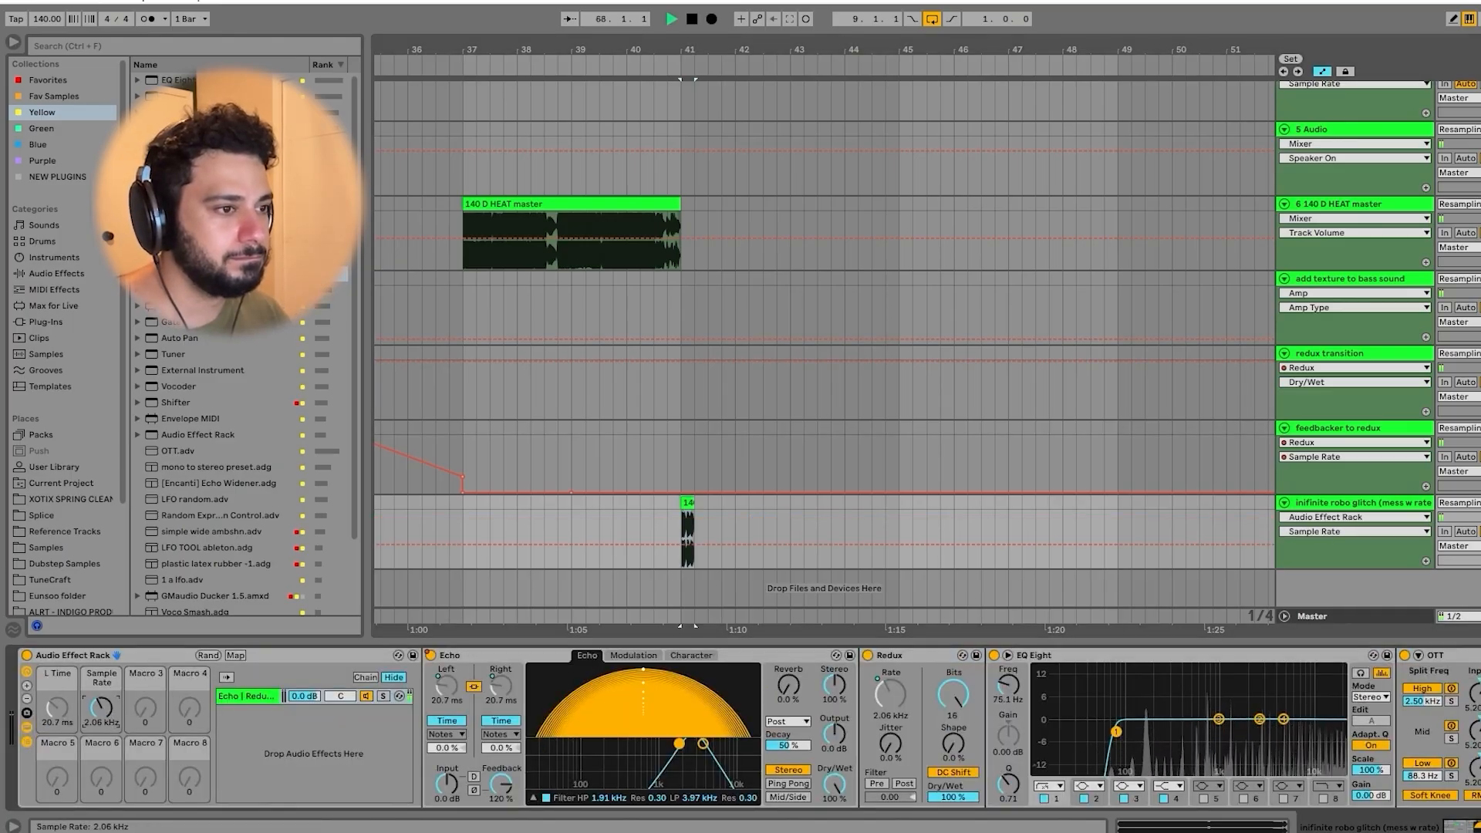
Step: Raise the rack's Sample Rate macro to 5.25 kHz during playback, then stop and select the clip at bar 41
{"action": "left_click_drag", "start_coordinate": [101, 707], "coordinate": [101, 688]}
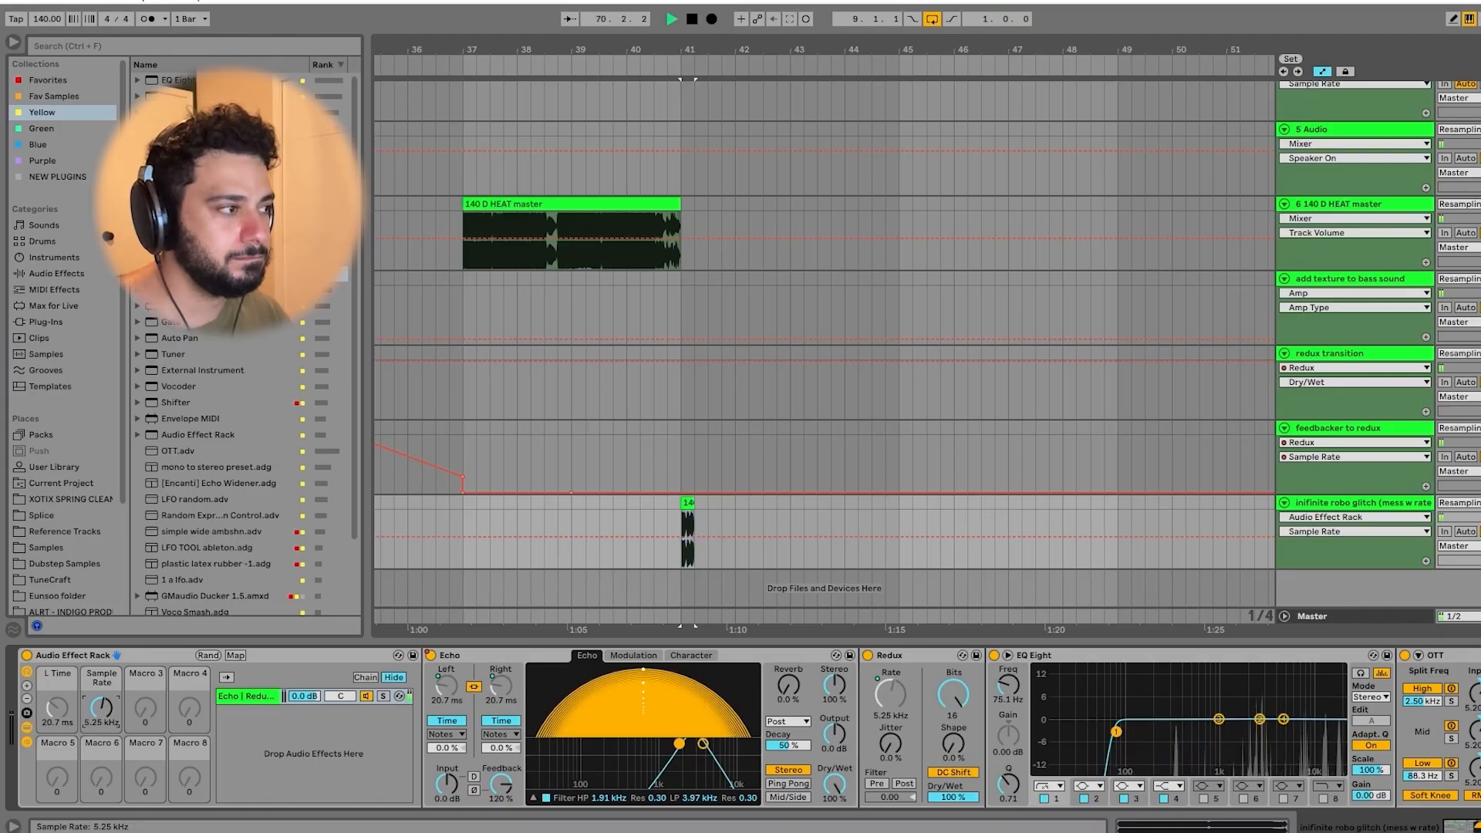
{"action": "key", "text": "space"}
{"action": "left_click", "coordinate": [687, 502]}
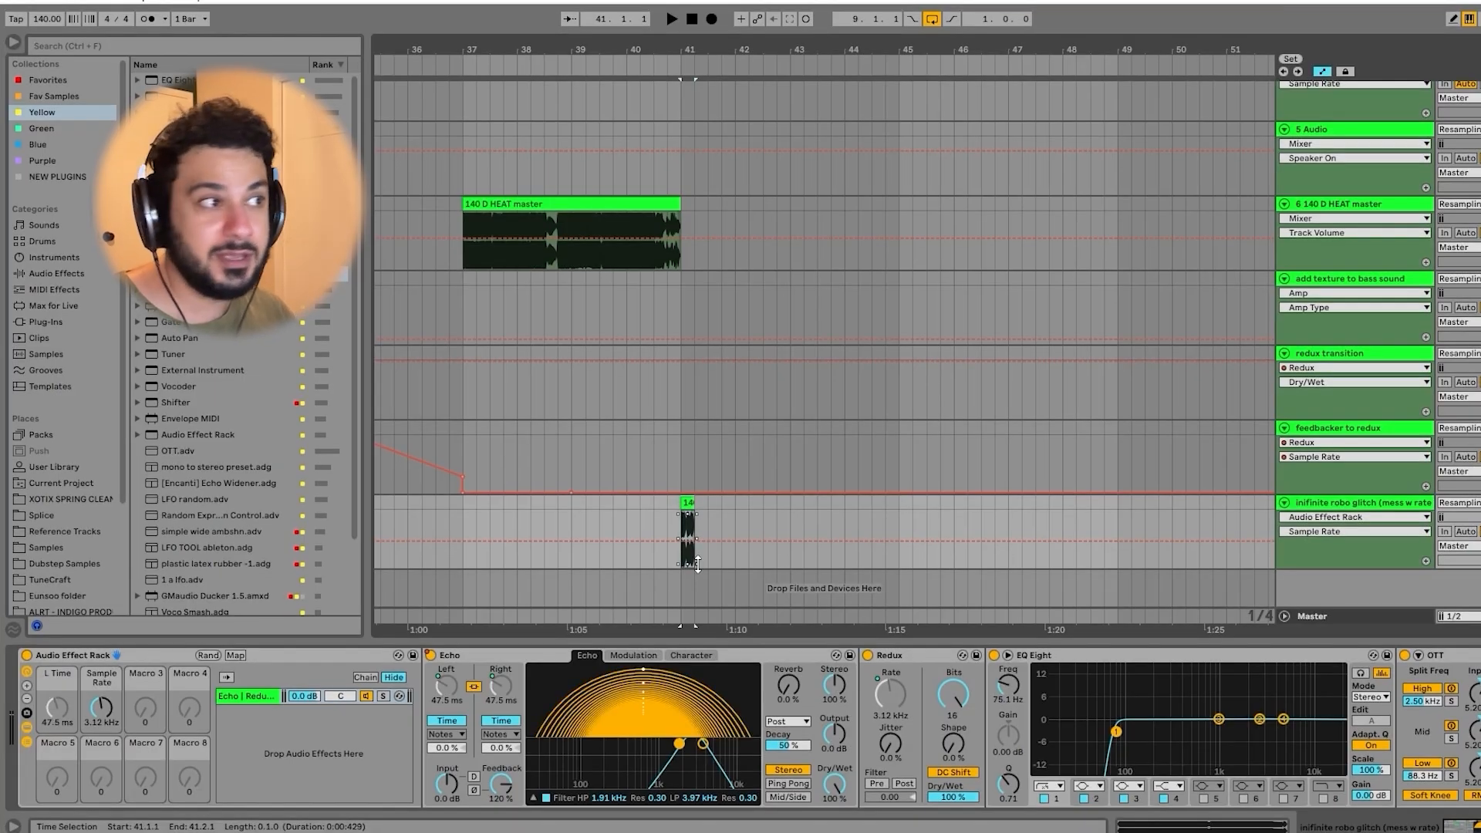
Step: Audition the first 140 D HEAT master clip from bar 21, picking it up at 21.3.1 on a closer view
{"action": "scroll", "coordinate": [713, 295], "scroll_direction": "left", "scroll_amount": 10}
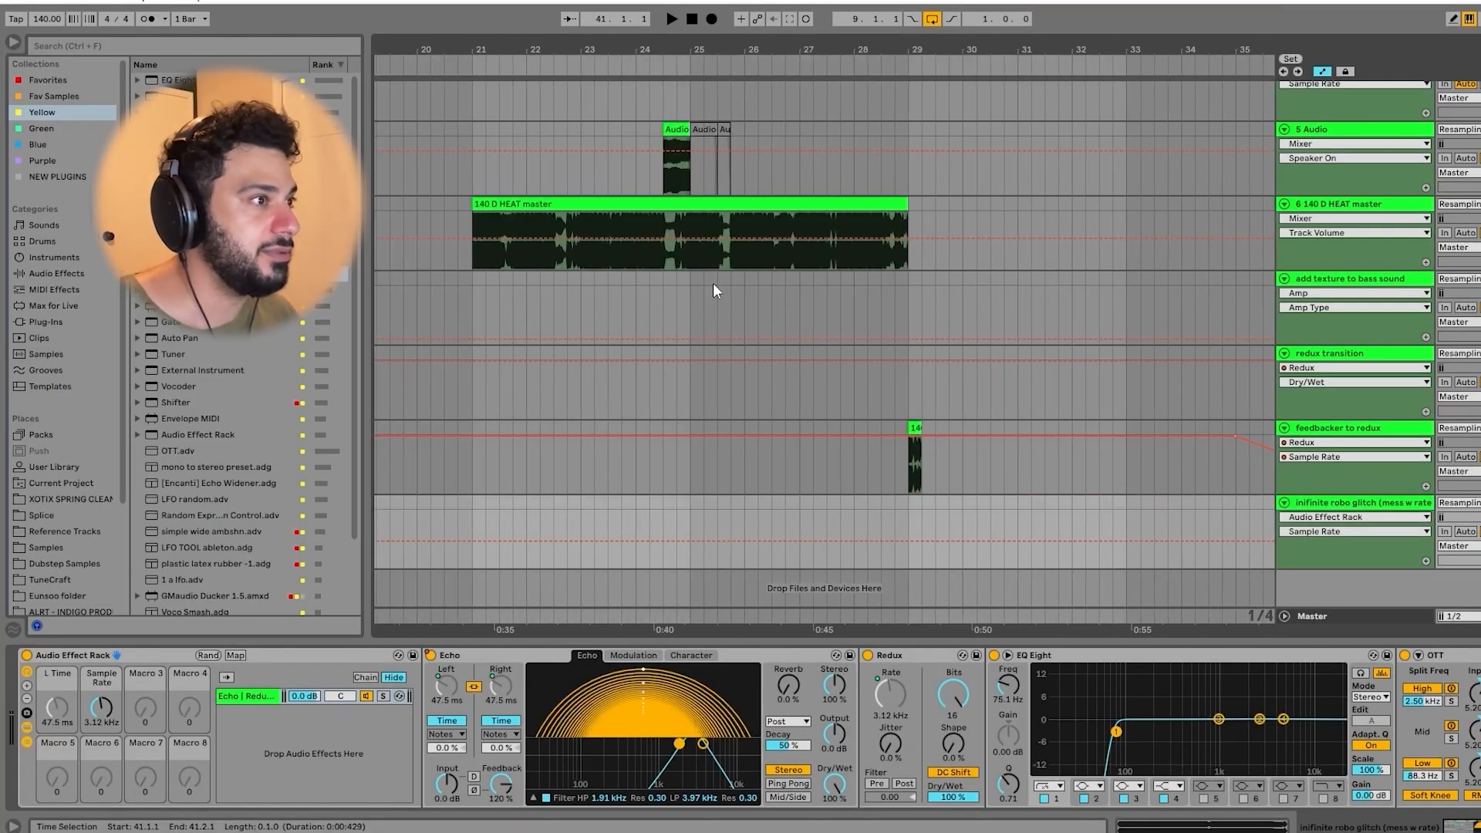
{"action": "left_click", "coordinate": [475, 261]}
{"action": "key", "text": "space"}
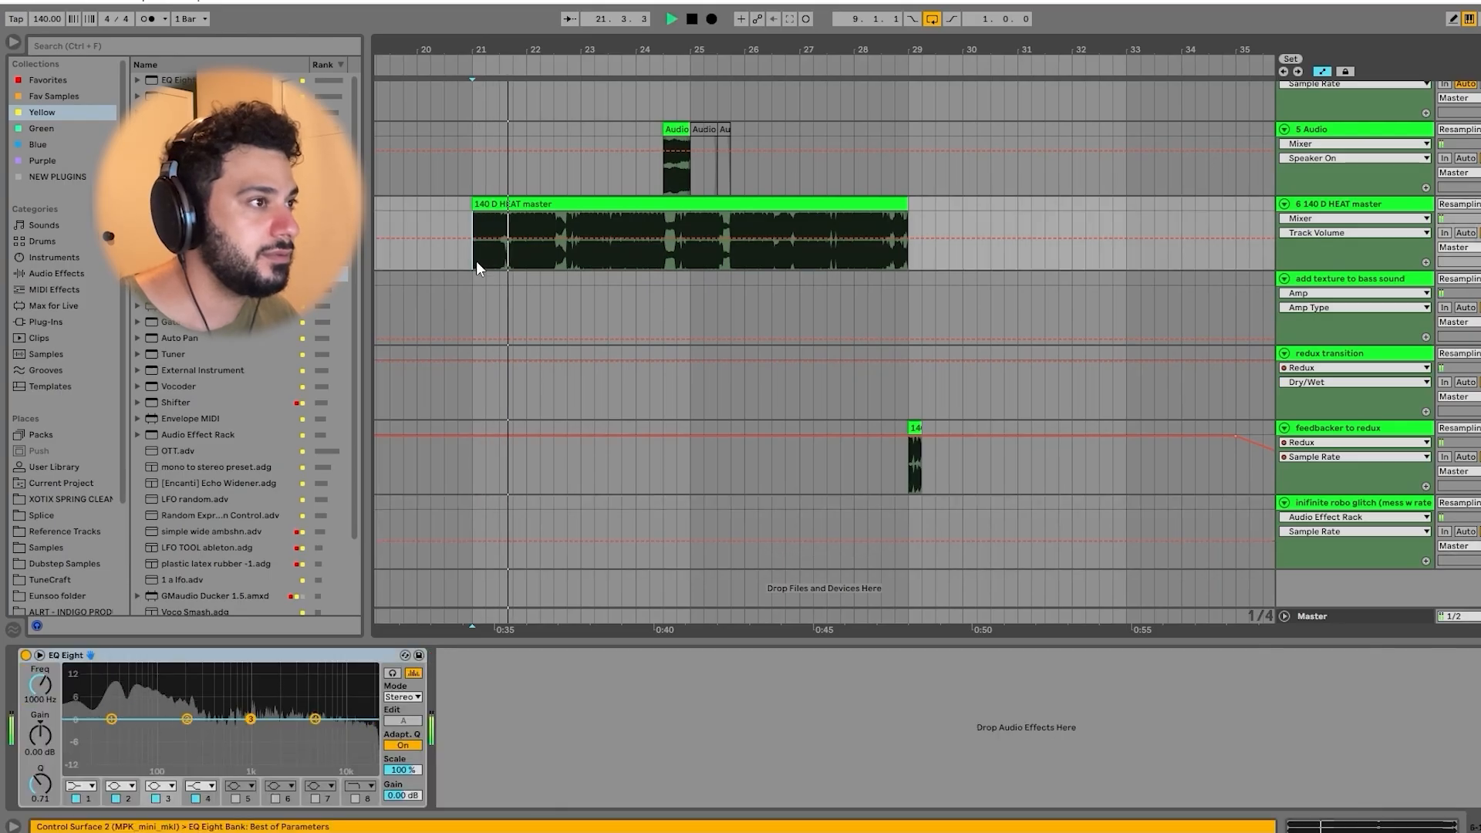
{"action": "scroll", "coordinate": [509, 243], "scroll_direction": "up", "scroll_amount": 5}
{"action": "left_click", "coordinate": [494, 262]}
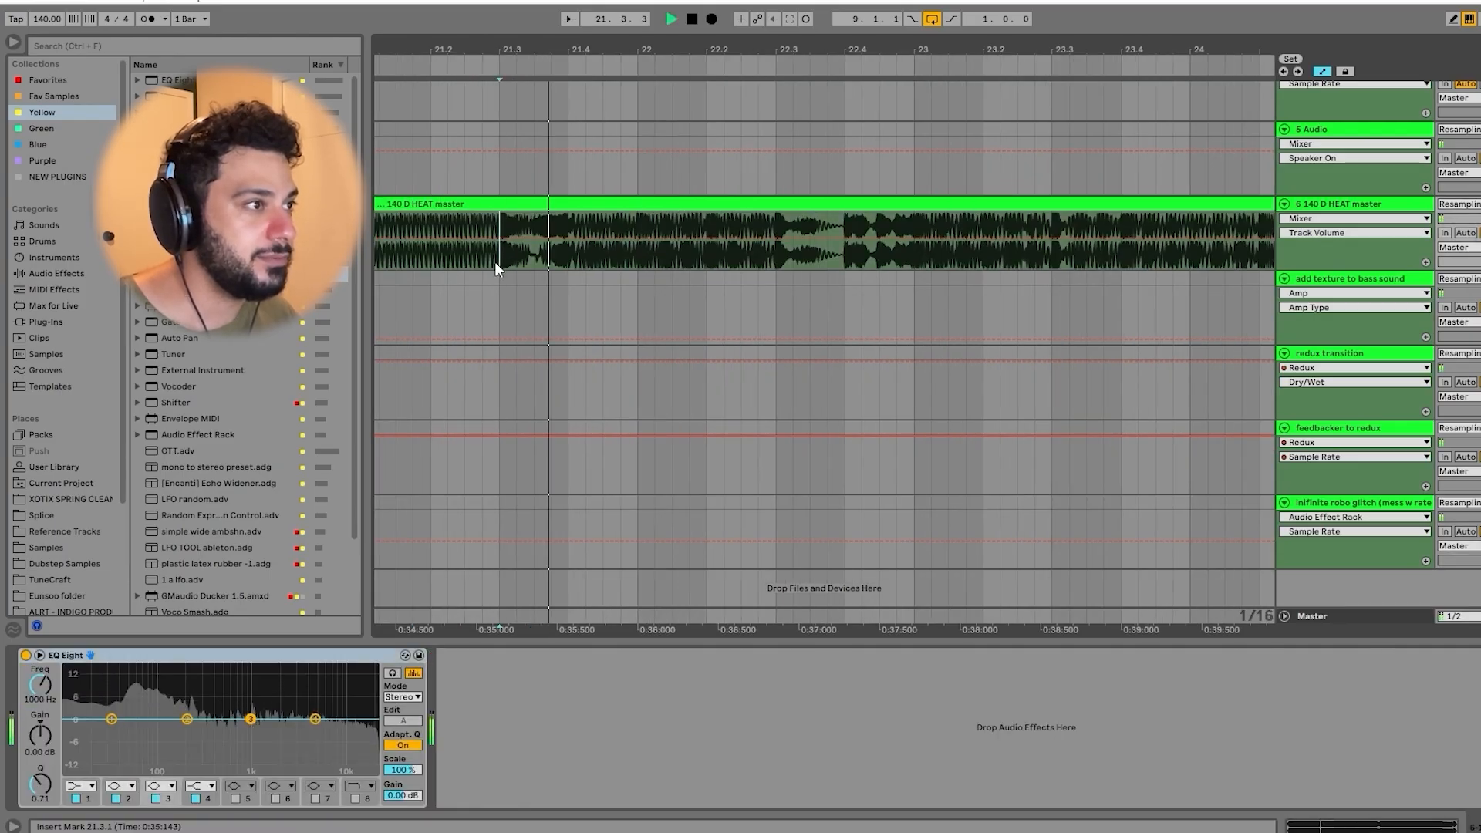
{"action": "key", "text": "space"}
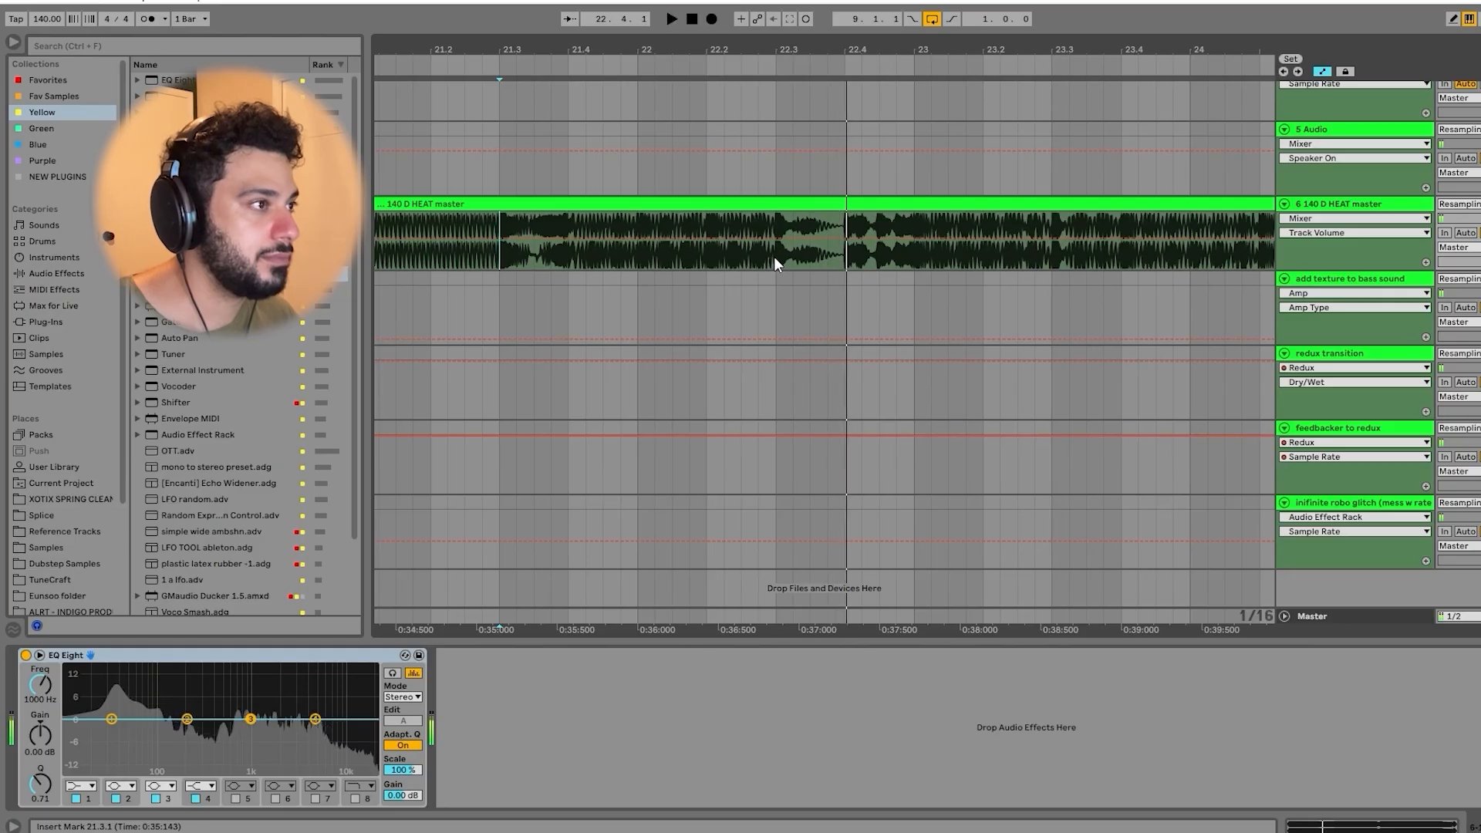
Step: Select the glitch fill from 22.3.1 to 22.4.1 in the 140 D HEAT master clip and play through to the clip's end
{"action": "left_click_drag", "start_coordinate": [774, 257], "coordinate": [839, 263]}
{"action": "key", "text": "space"}
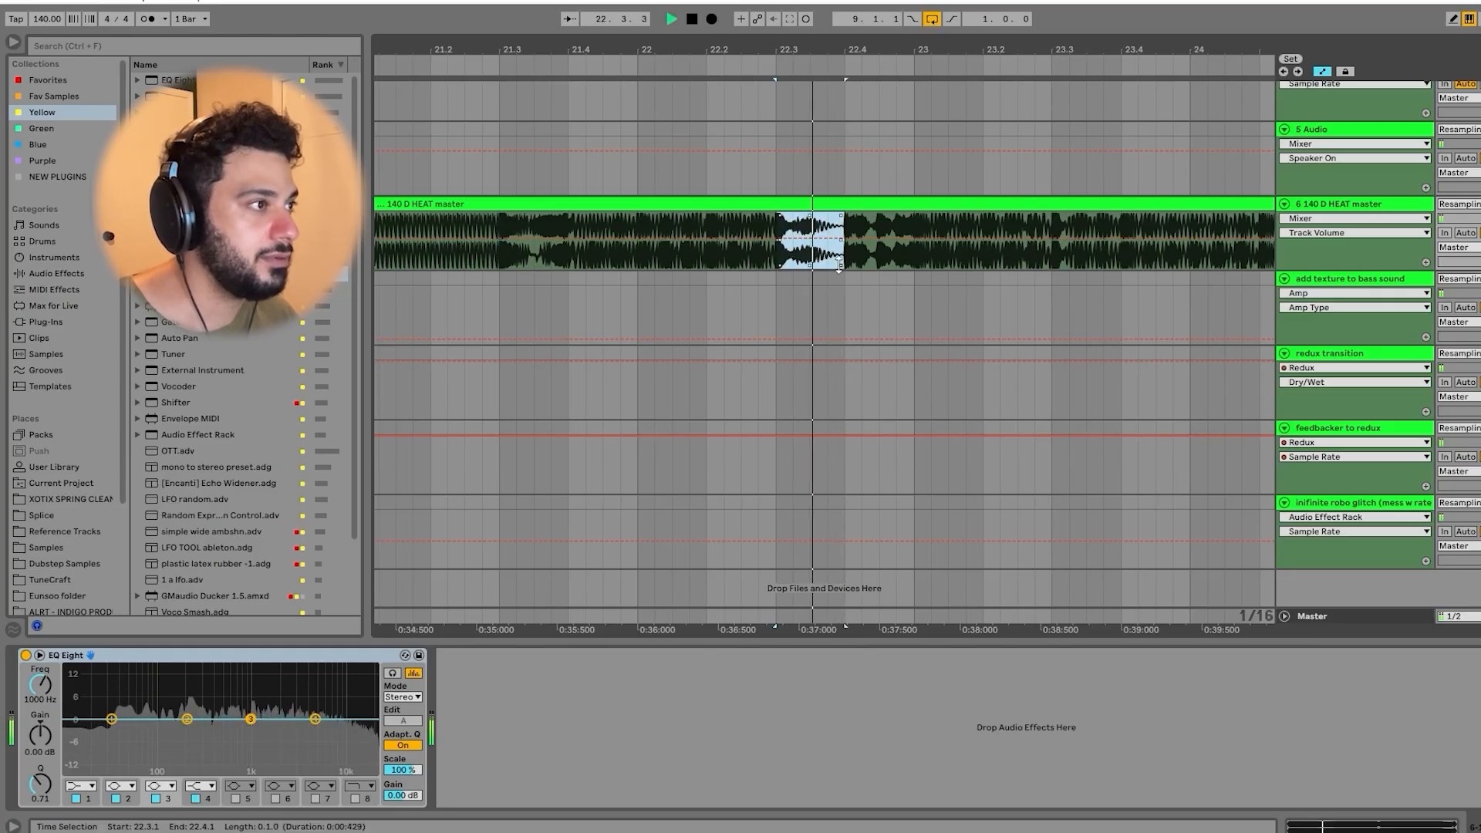
{"action": "scroll", "coordinate": [928, 267], "scroll_direction": "down", "scroll_amount": 5}
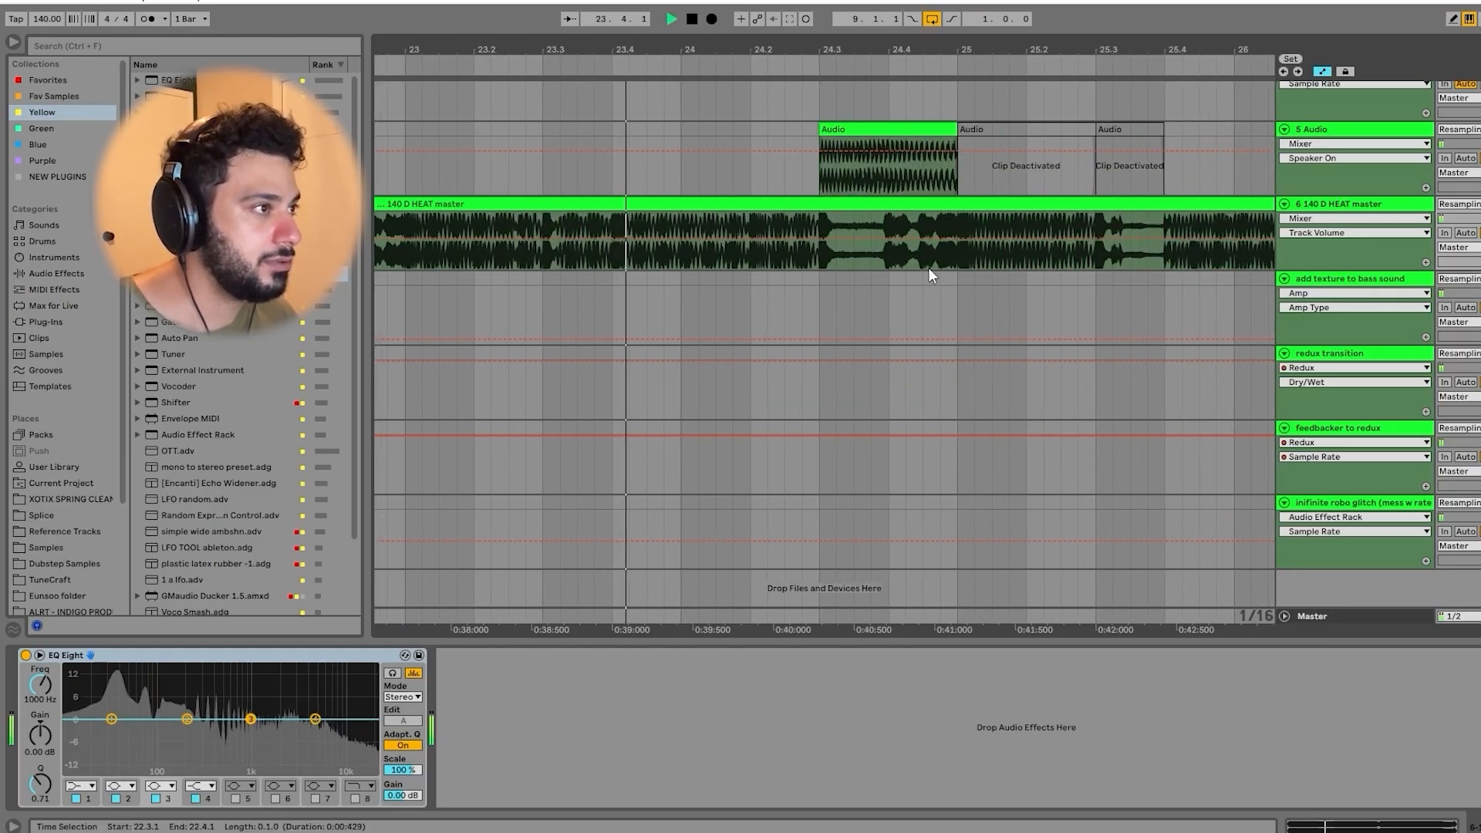
{"action": "scroll", "coordinate": [928, 267], "scroll_direction": "right", "scroll_amount": 1}
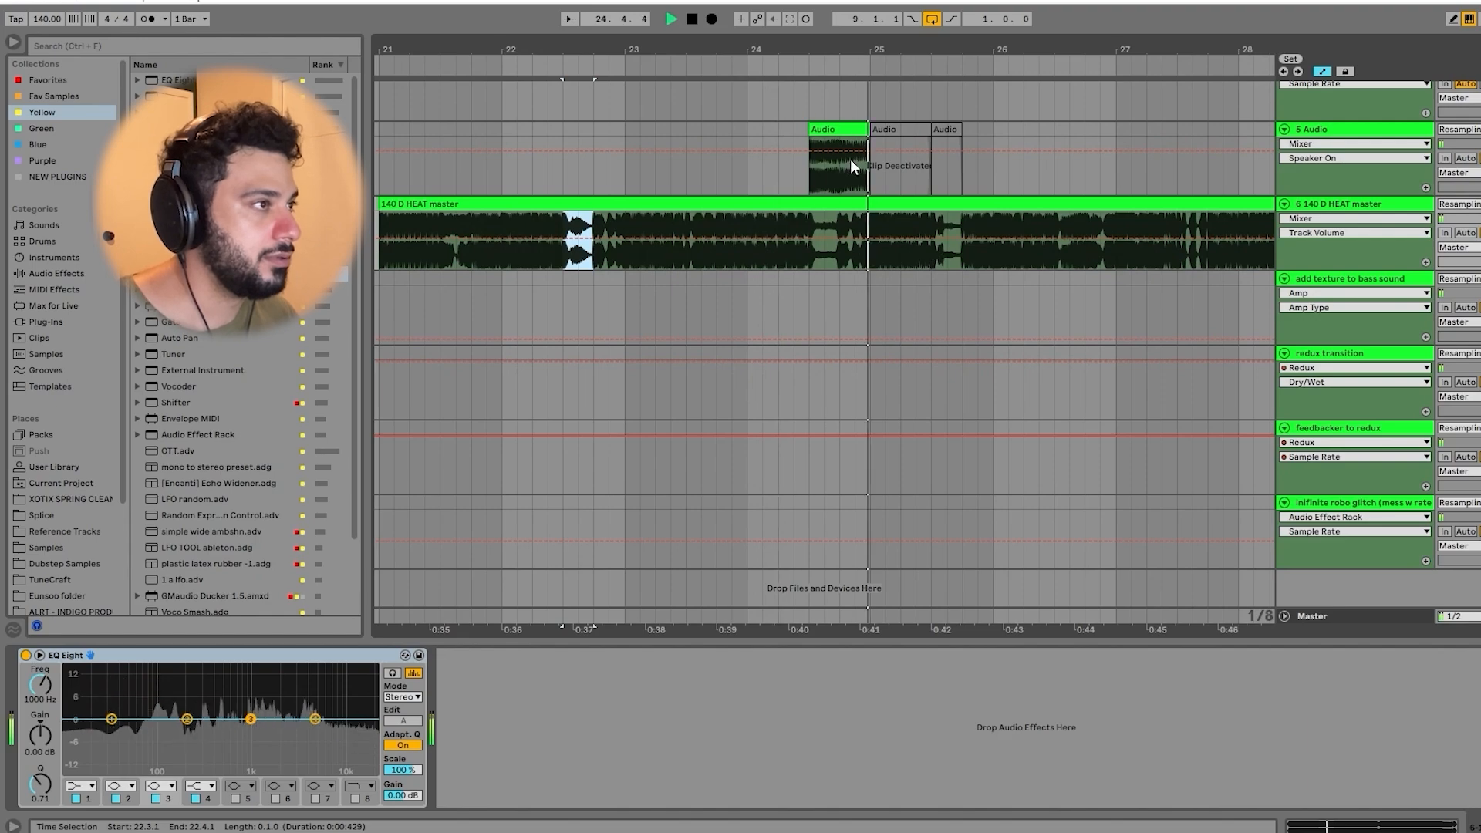
{"action": "scroll", "coordinate": [867, 233], "scroll_direction": "right", "scroll_amount": 5}
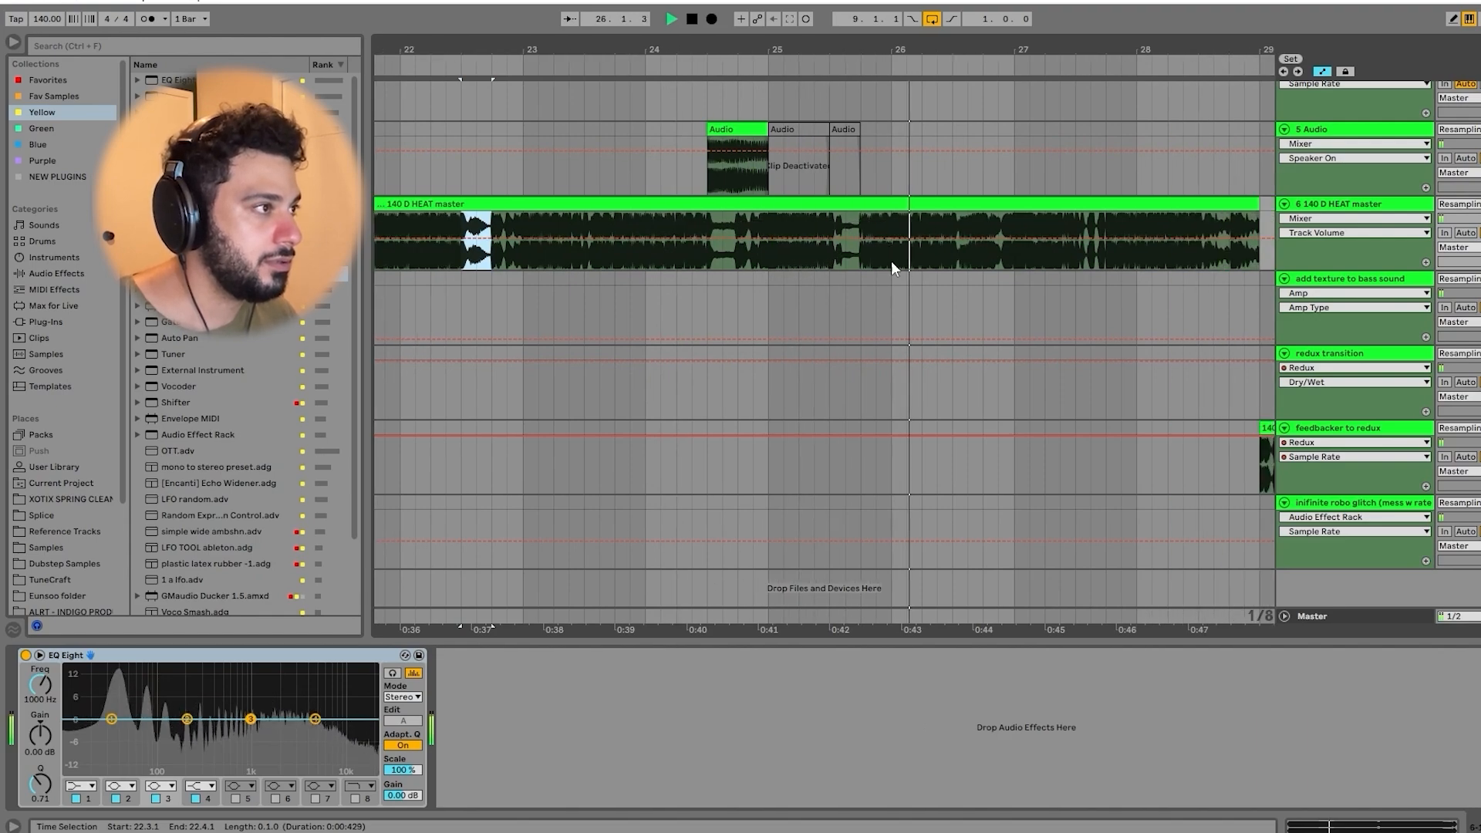
{"action": "scroll", "coordinate": [926, 266], "scroll_direction": "right", "scroll_amount": 4}
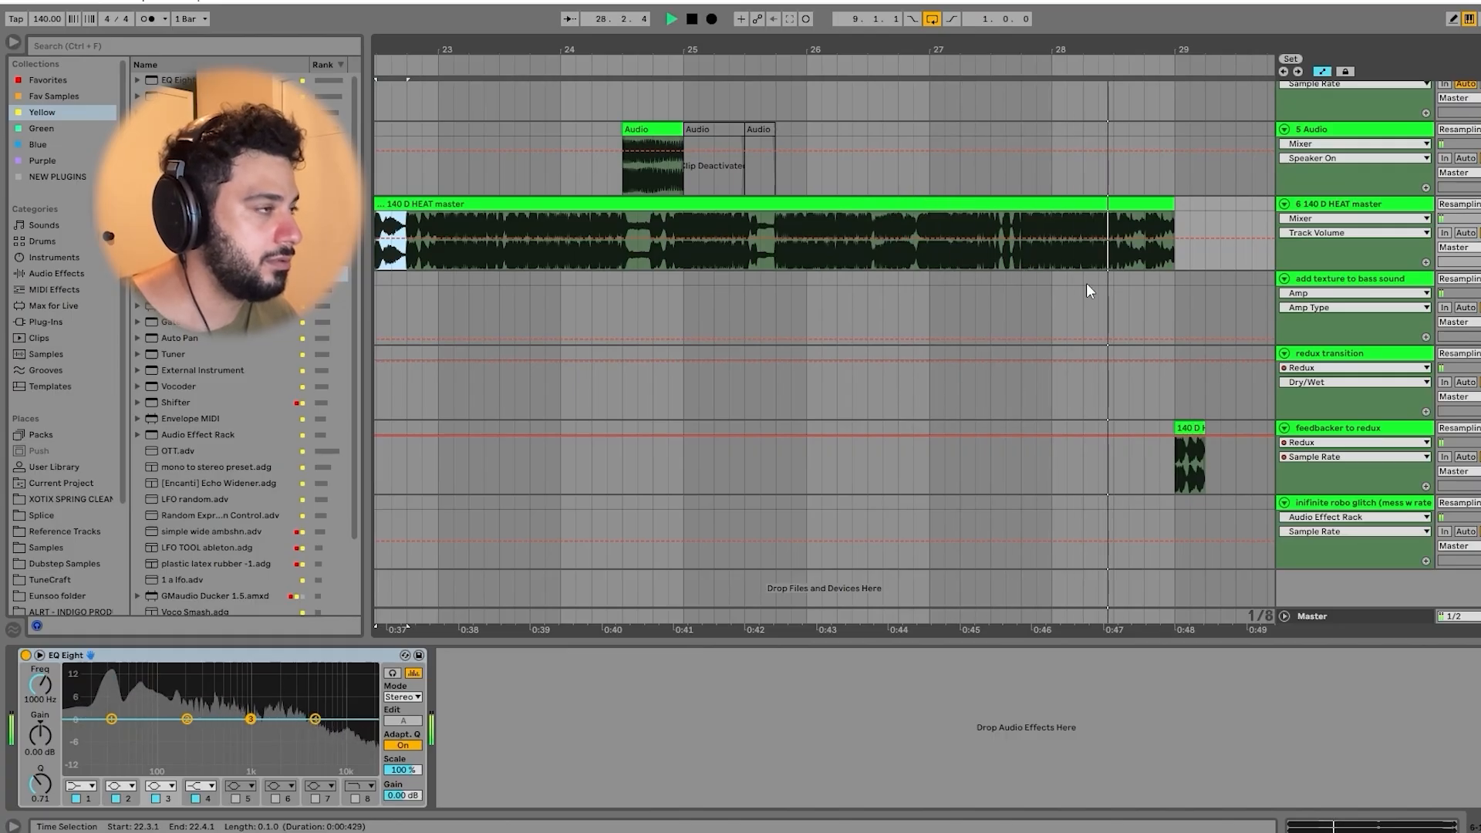
{"action": "key", "text": "space"}
Step: Select the second 140 D HEAT master clip at bar 37 and play it
{"action": "scroll", "coordinate": [1103, 335], "scroll_direction": "down", "scroll_amount": 4}
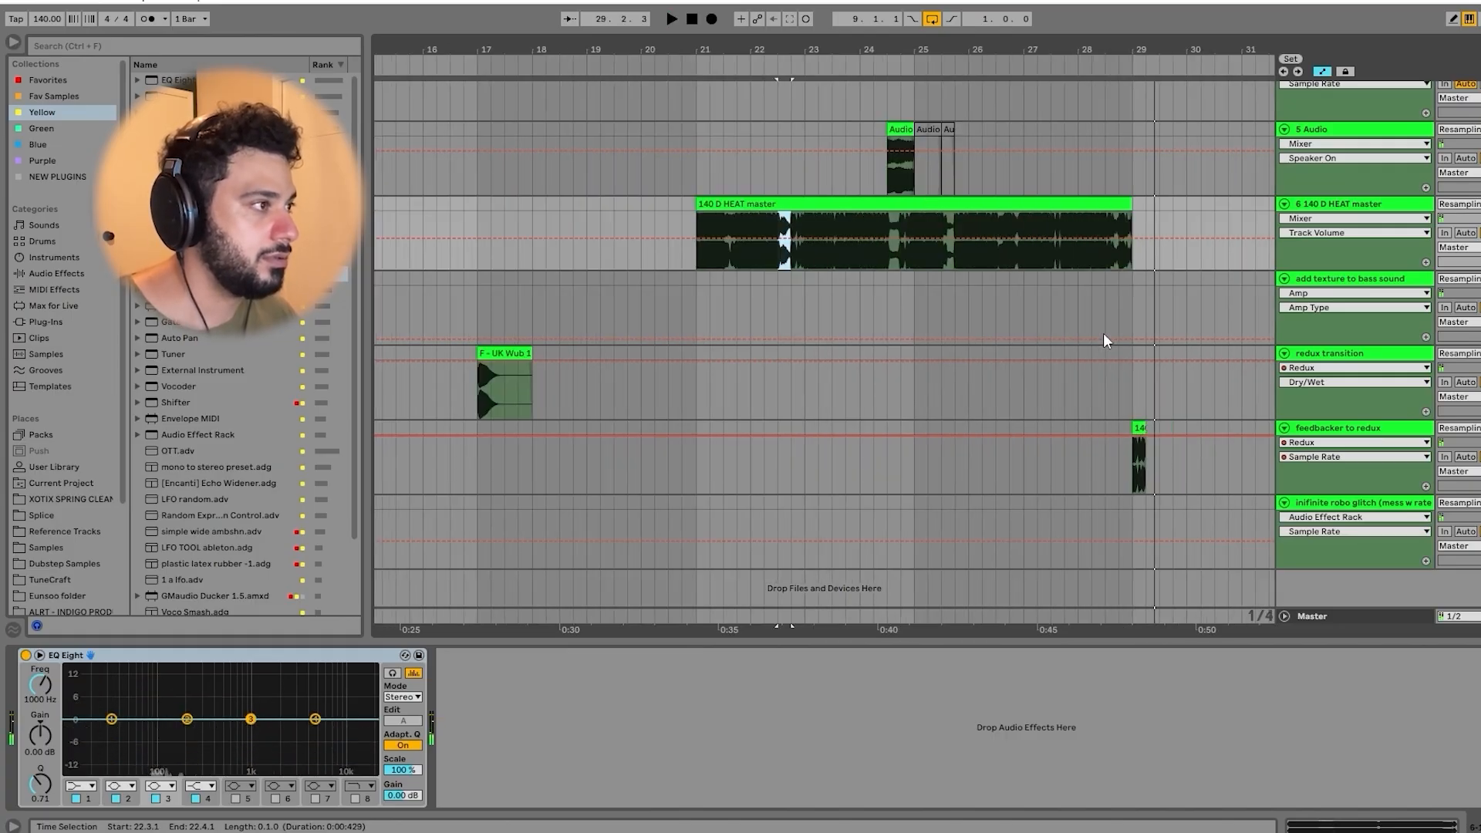
{"action": "scroll", "coordinate": [1080, 330], "scroll_direction": "right", "scroll_amount": 8}
{"action": "scroll", "coordinate": [1060, 326], "scroll_direction": "right", "scroll_amount": 2}
{"action": "left_click", "coordinate": [1092, 203]}
{"action": "key", "text": "space"}
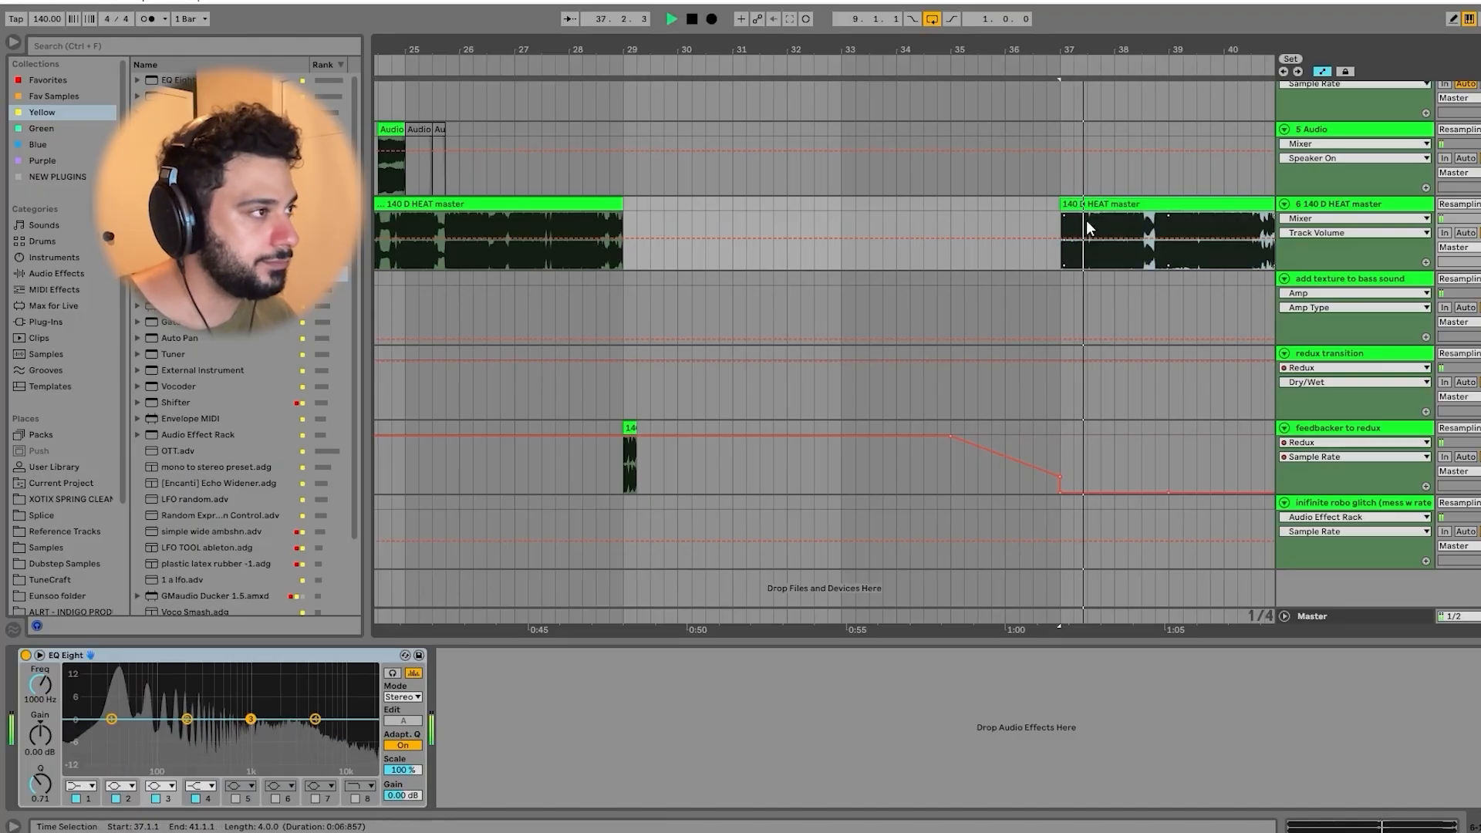
{"action": "scroll", "coordinate": [1086, 222], "scroll_direction": "right", "scroll_amount": 1}
{"action": "scroll", "coordinate": [1086, 222], "scroll_direction": "right", "scroll_amount": 6}
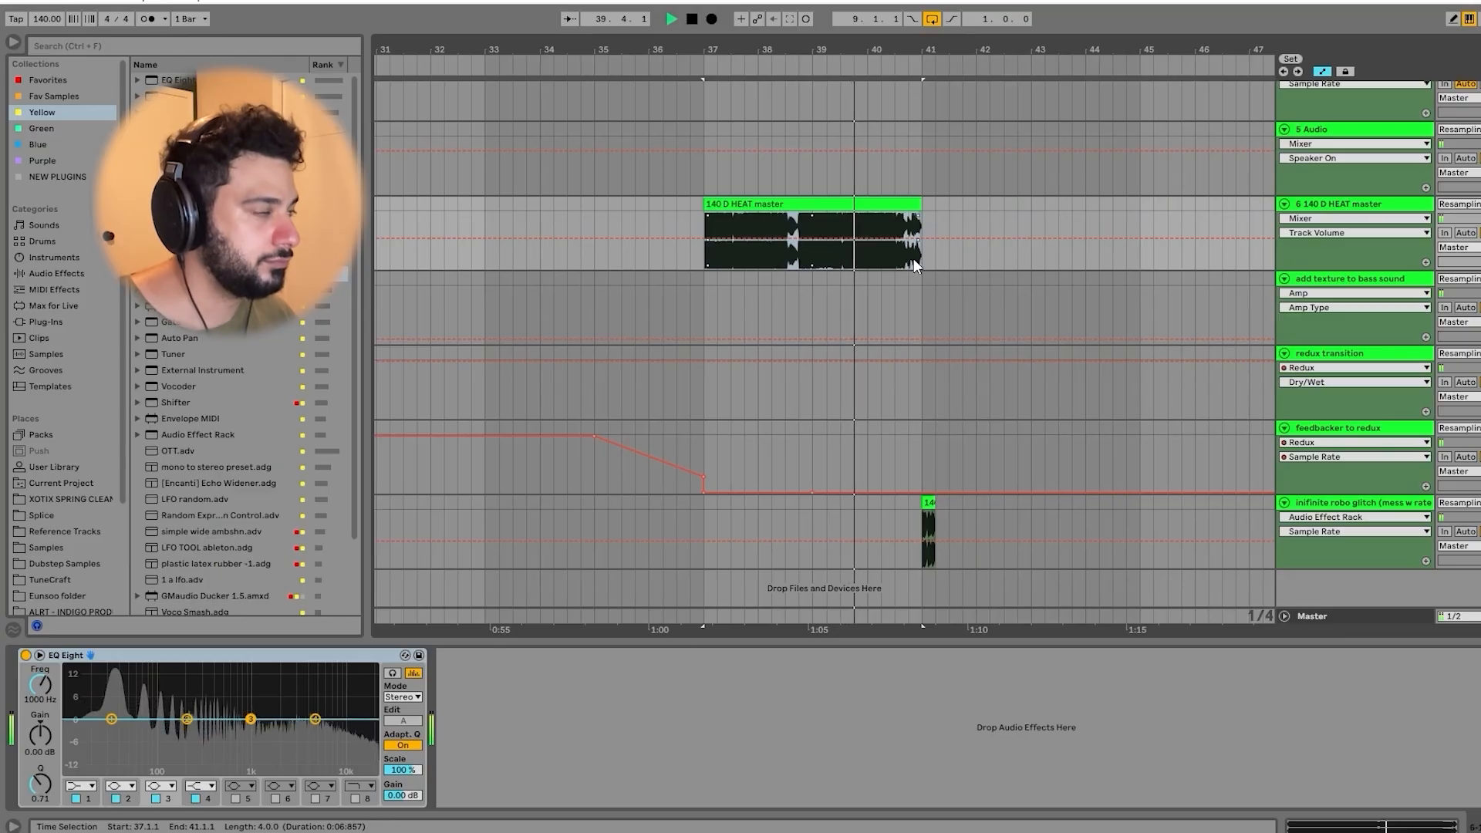
Step: Loop the last two beats of the second 140 D HEAT master clip, from 40.3.1 to 41.1.1, and audition them
{"action": "scroll", "coordinate": [913, 258], "scroll_direction": "up", "scroll_amount": 4}
{"action": "left_click_drag", "start_coordinate": [896, 258], "coordinate": [847, 266]}
{"action": "key", "text": "space"}
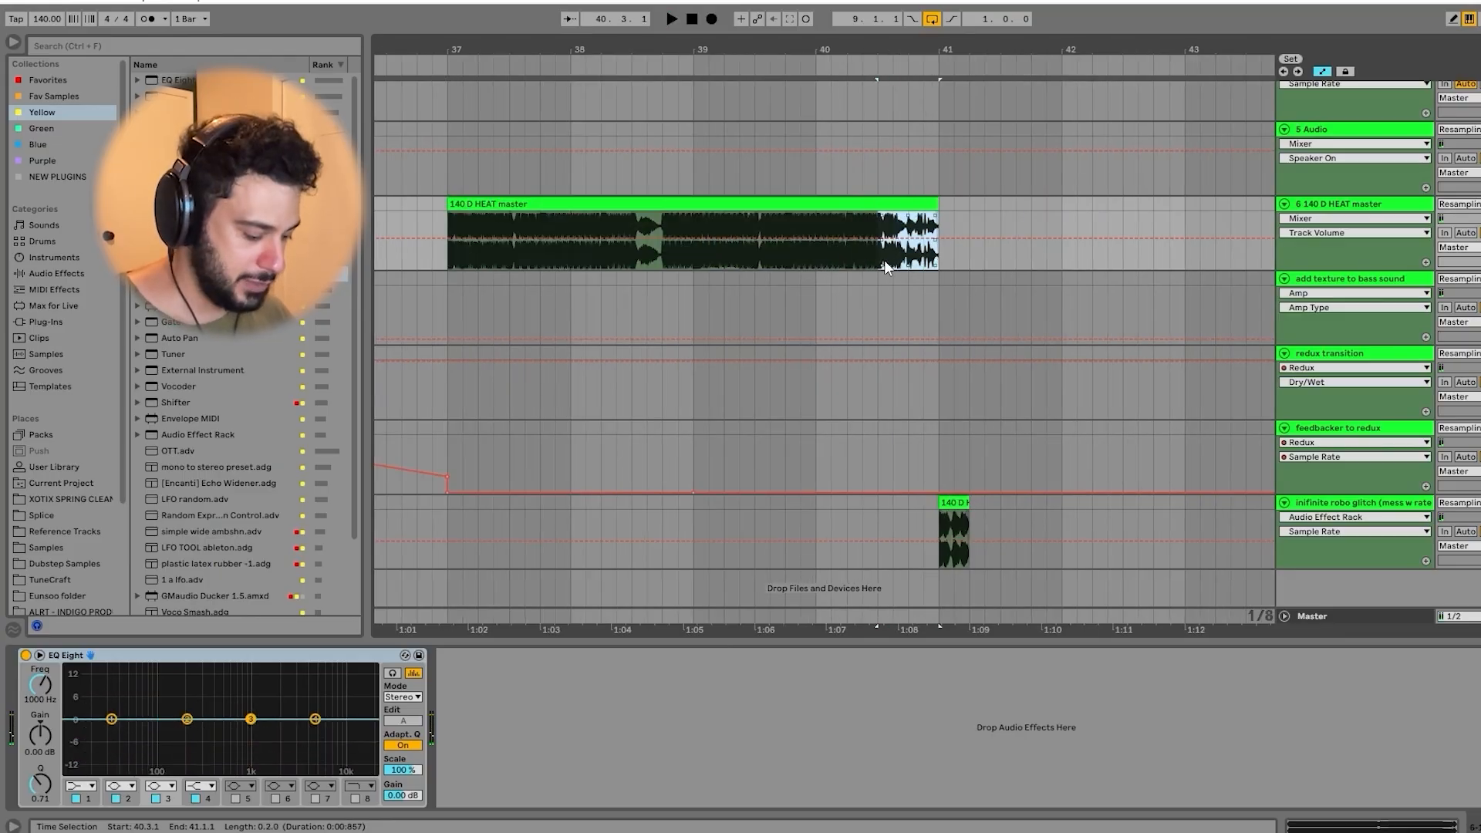
{"action": "key", "text": "ctrl+l"}
{"action": "key", "text": "space"}
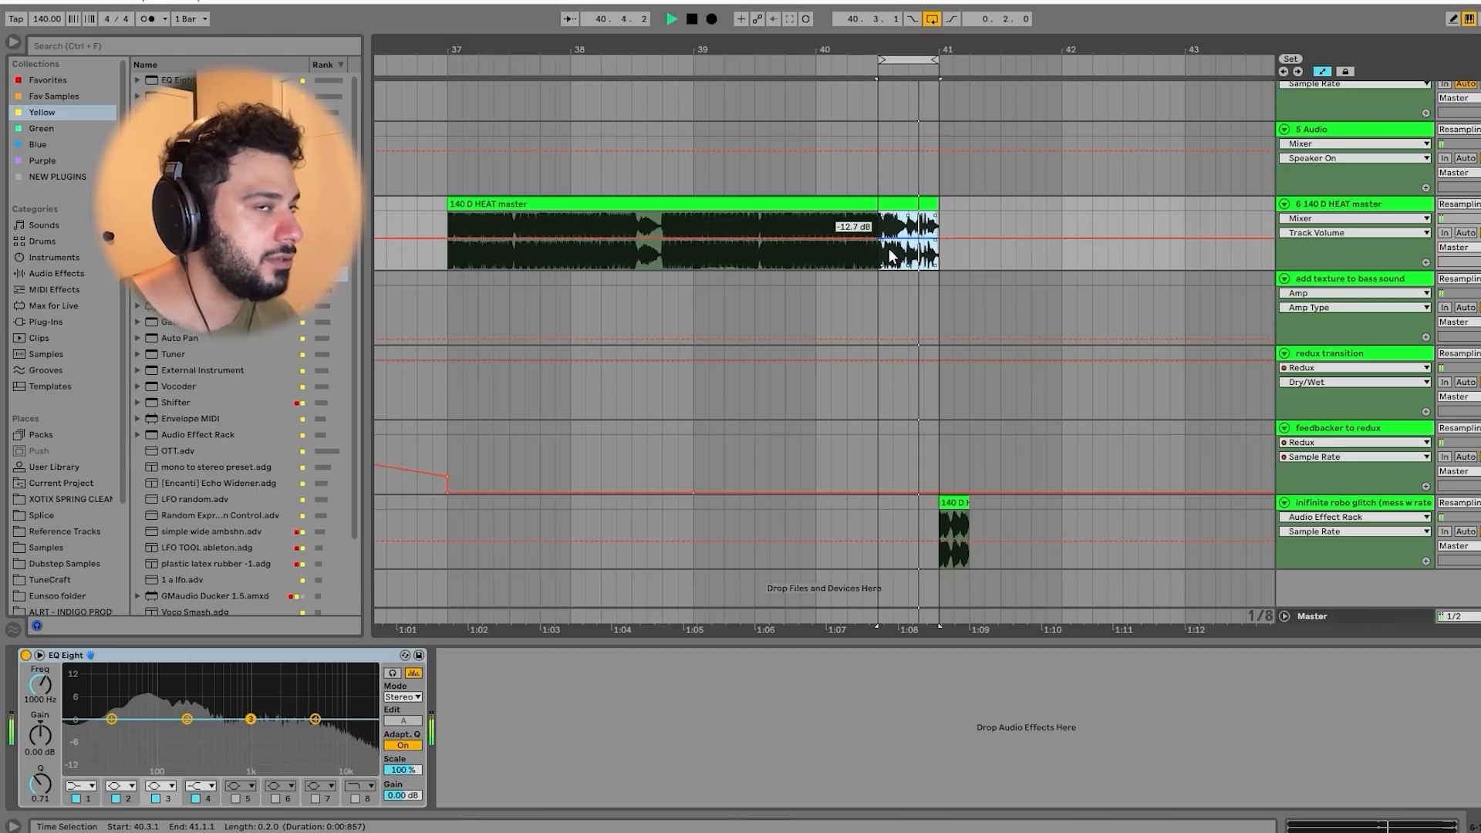
{"action": "key", "text": "space"}
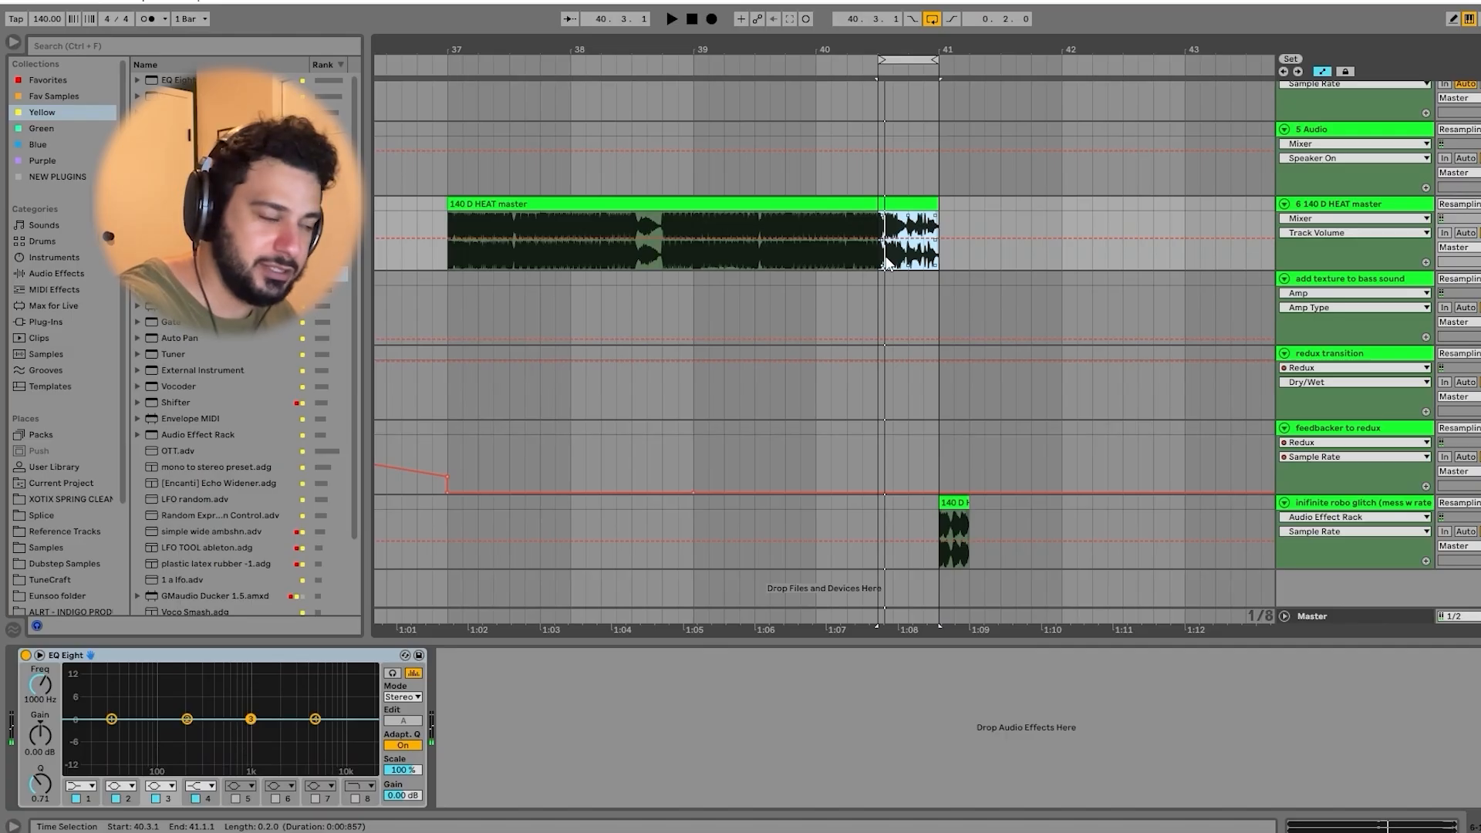
{"action": "left_click", "coordinate": [632, 258]}
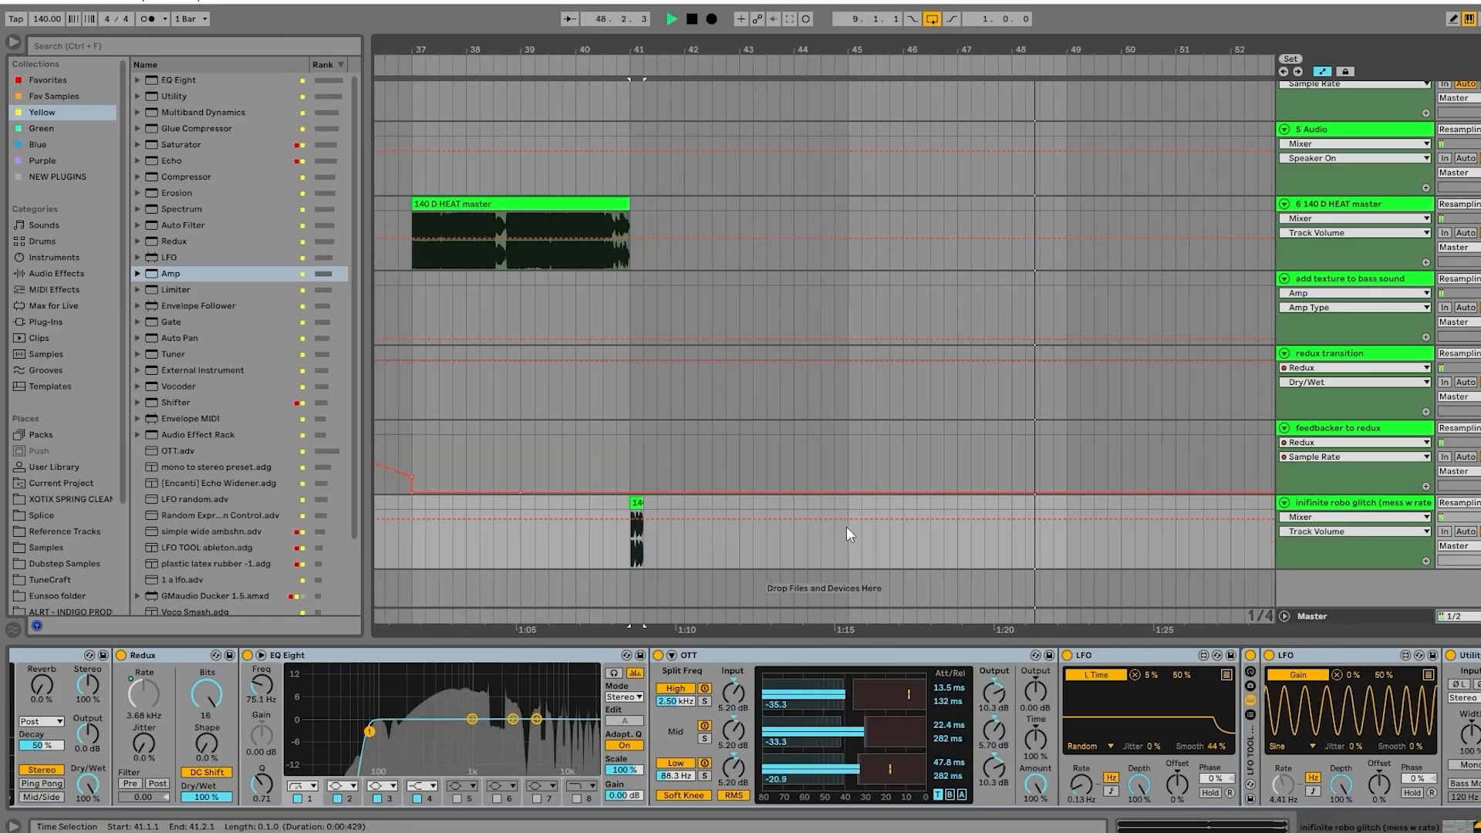
Step: Lower the Sample Rate macro of the glitch track's Audio Effect Rack to 3.12 kHz
{"action": "scroll", "coordinate": [767, 529], "scroll_direction": "left", "scroll_amount": 3}
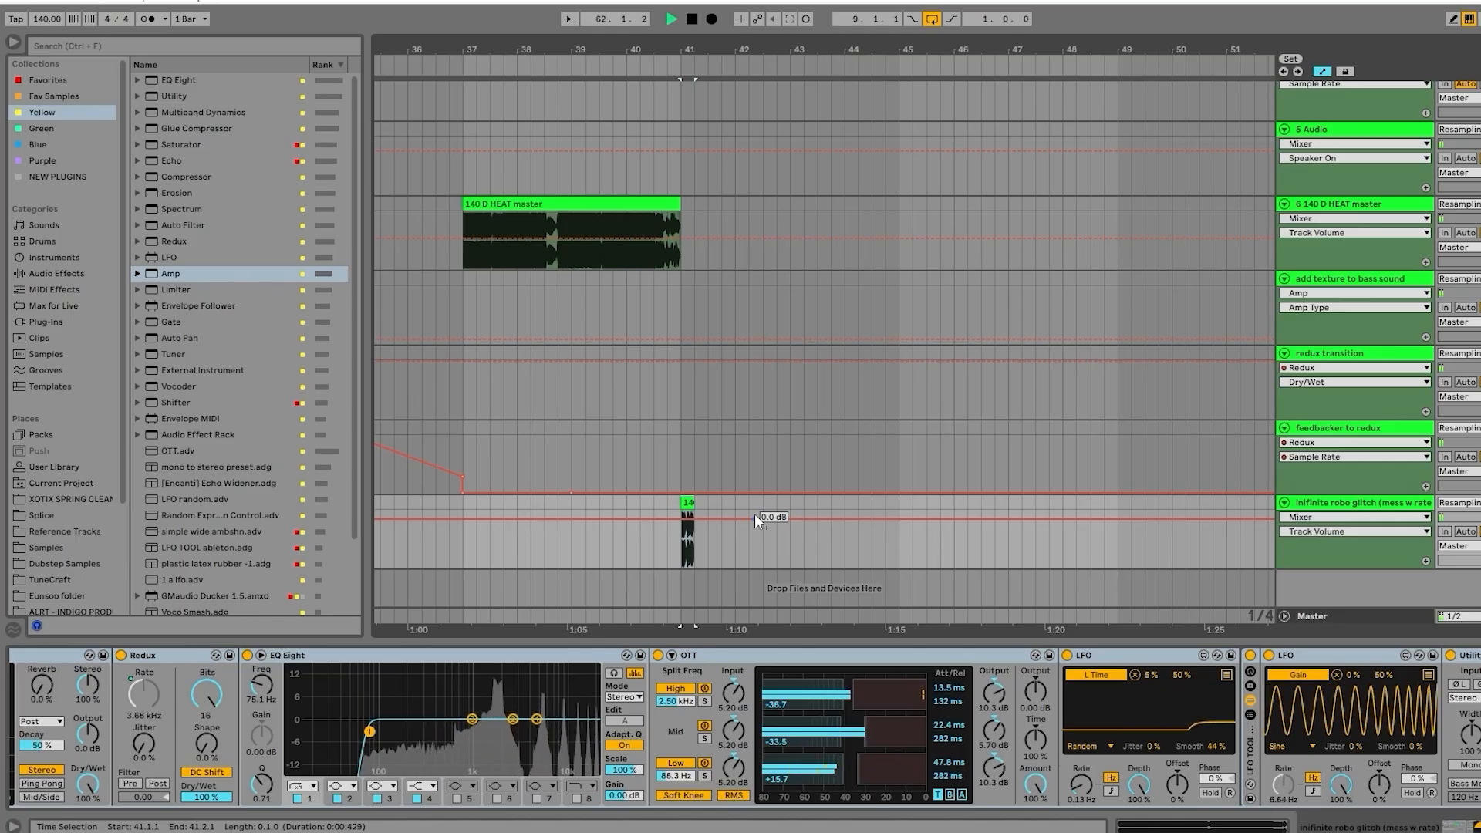
{"action": "scroll", "coordinate": [802, 751], "scroll_direction": "left", "scroll_amount": 10}
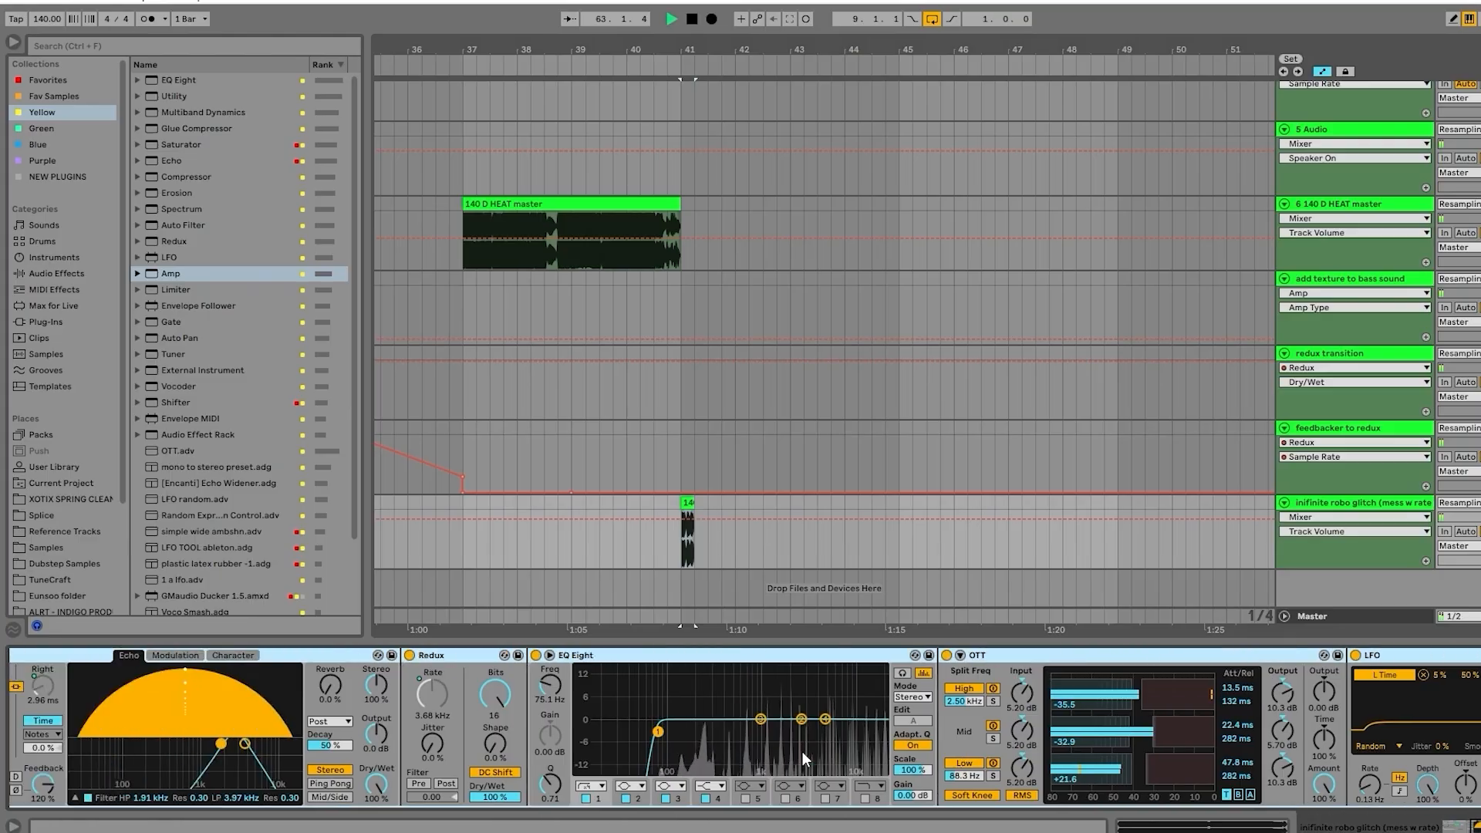
{"action": "left_click_drag", "start_coordinate": [101, 706], "coordinate": [101, 728]}
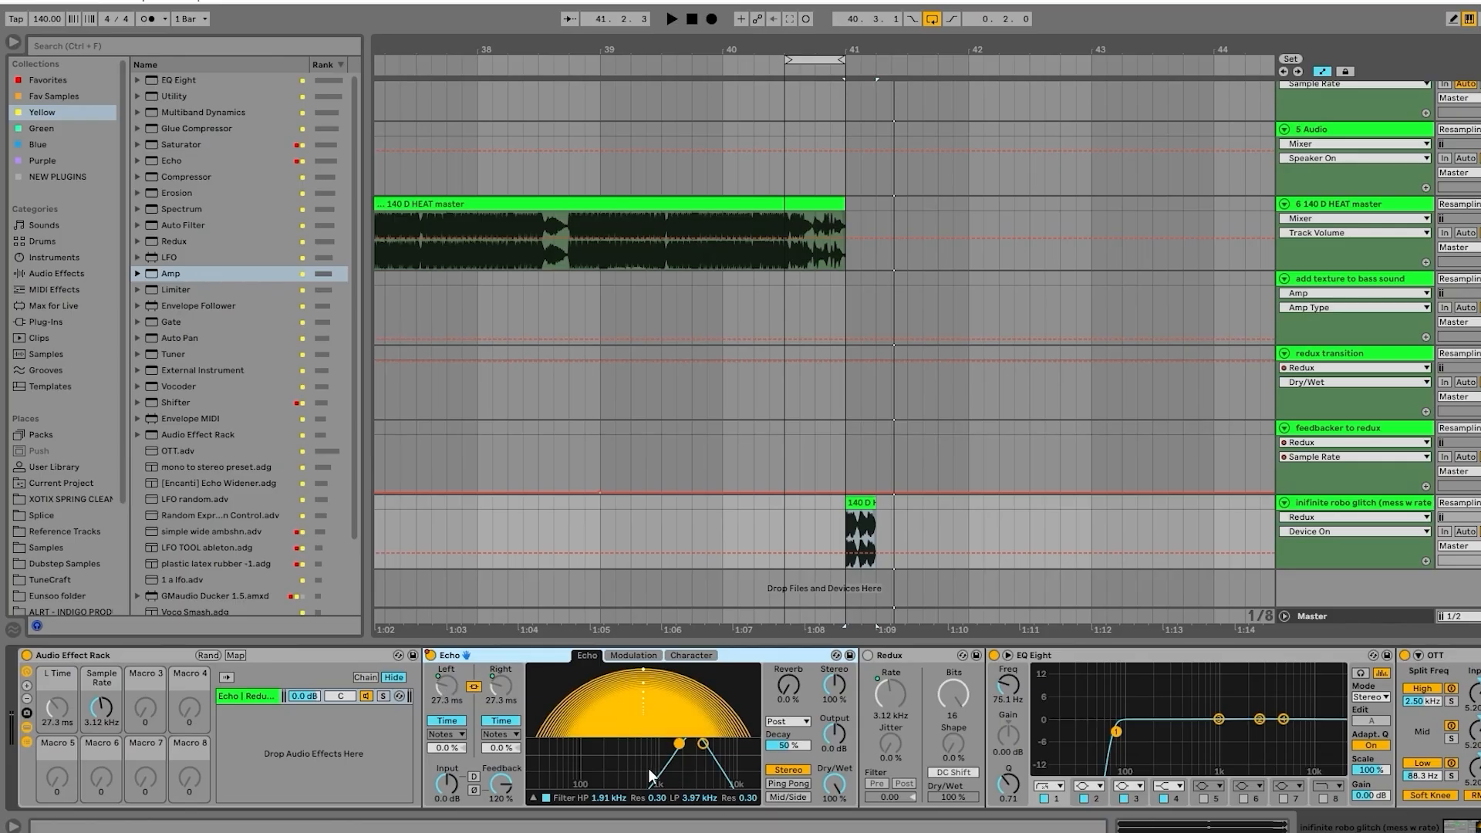
Step: Bring up Echo's Feedback parameter, then select the glitch clip at bar 41 and audition it through the effect rack
{"action": "left_click", "coordinate": [502, 788]}
{"action": "left_click_drag", "start_coordinate": [651, 718], "coordinate": [723, 783]}
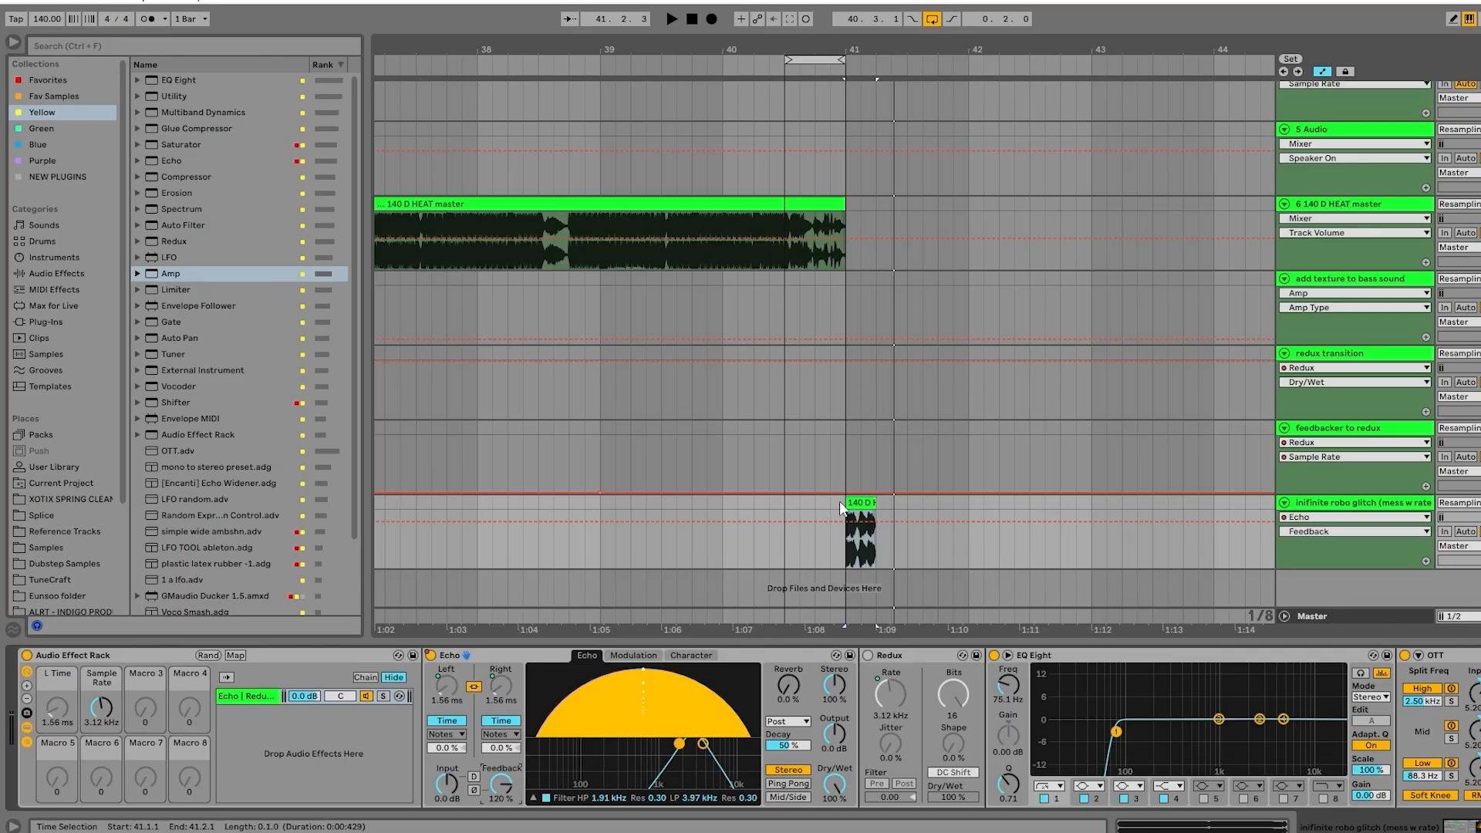
{"action": "left_click", "coordinate": [864, 503]}
{"action": "key", "text": "space"}
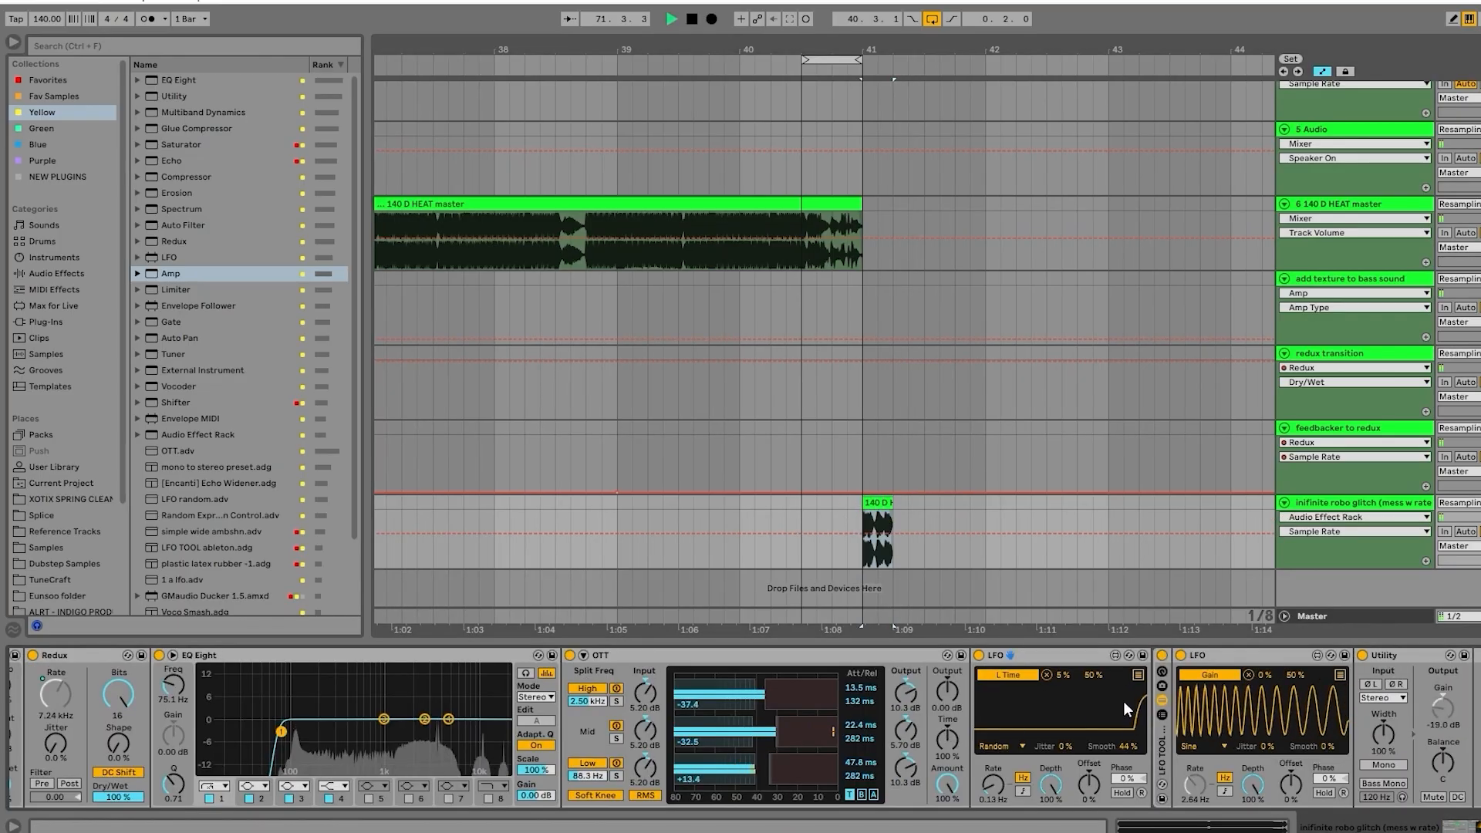
{"action": "scroll", "coordinate": [1028, 768], "scroll_direction": "left", "scroll_amount": 5}
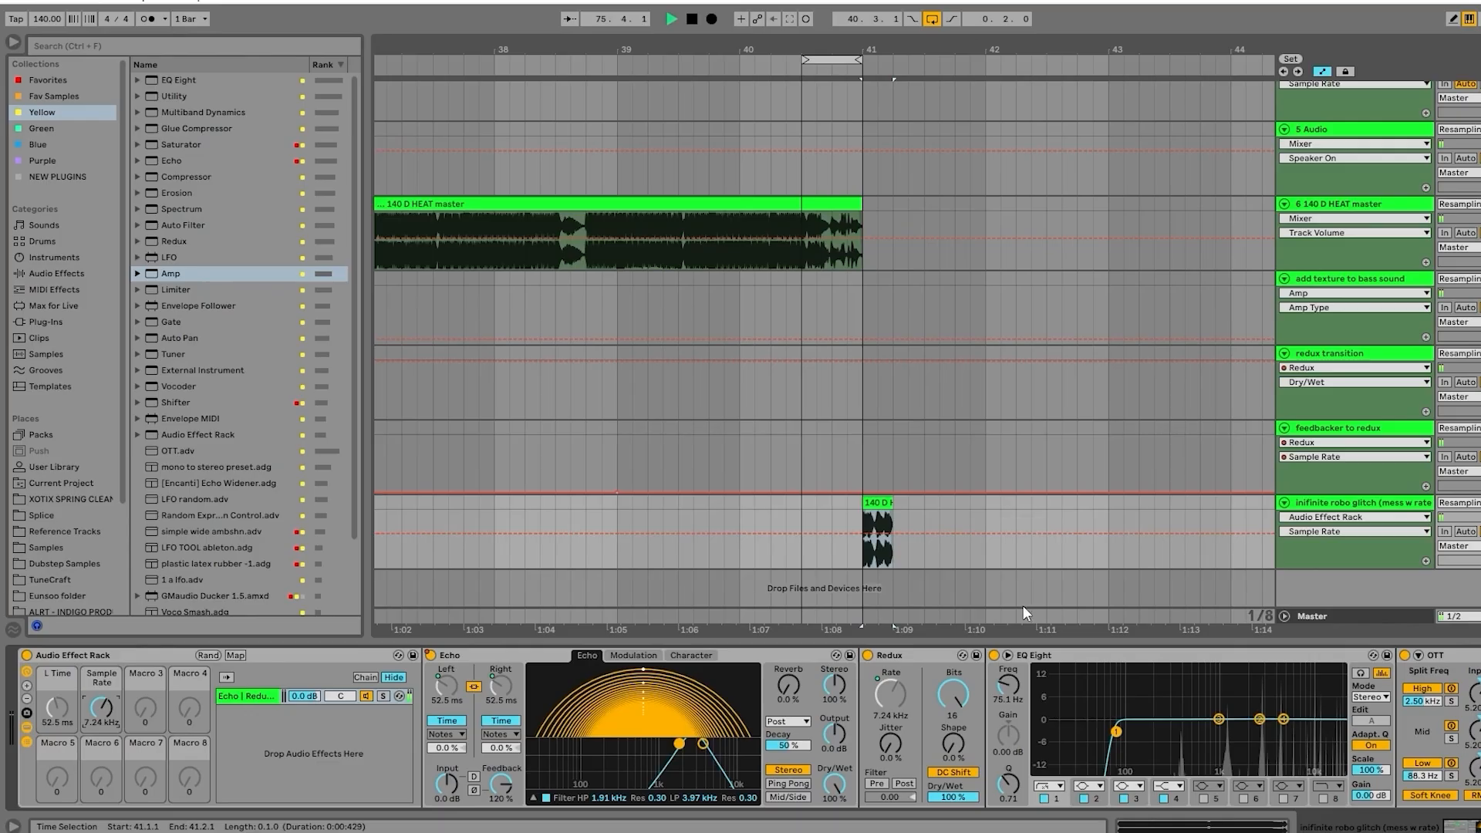
Step: Stop playback and place the insert marker at 40.2.1 on the robo glitch track
{"action": "key", "text": "space"}
{"action": "left_click", "coordinate": [923, 512]}
{"action": "left_click", "coordinate": [767, 512]}
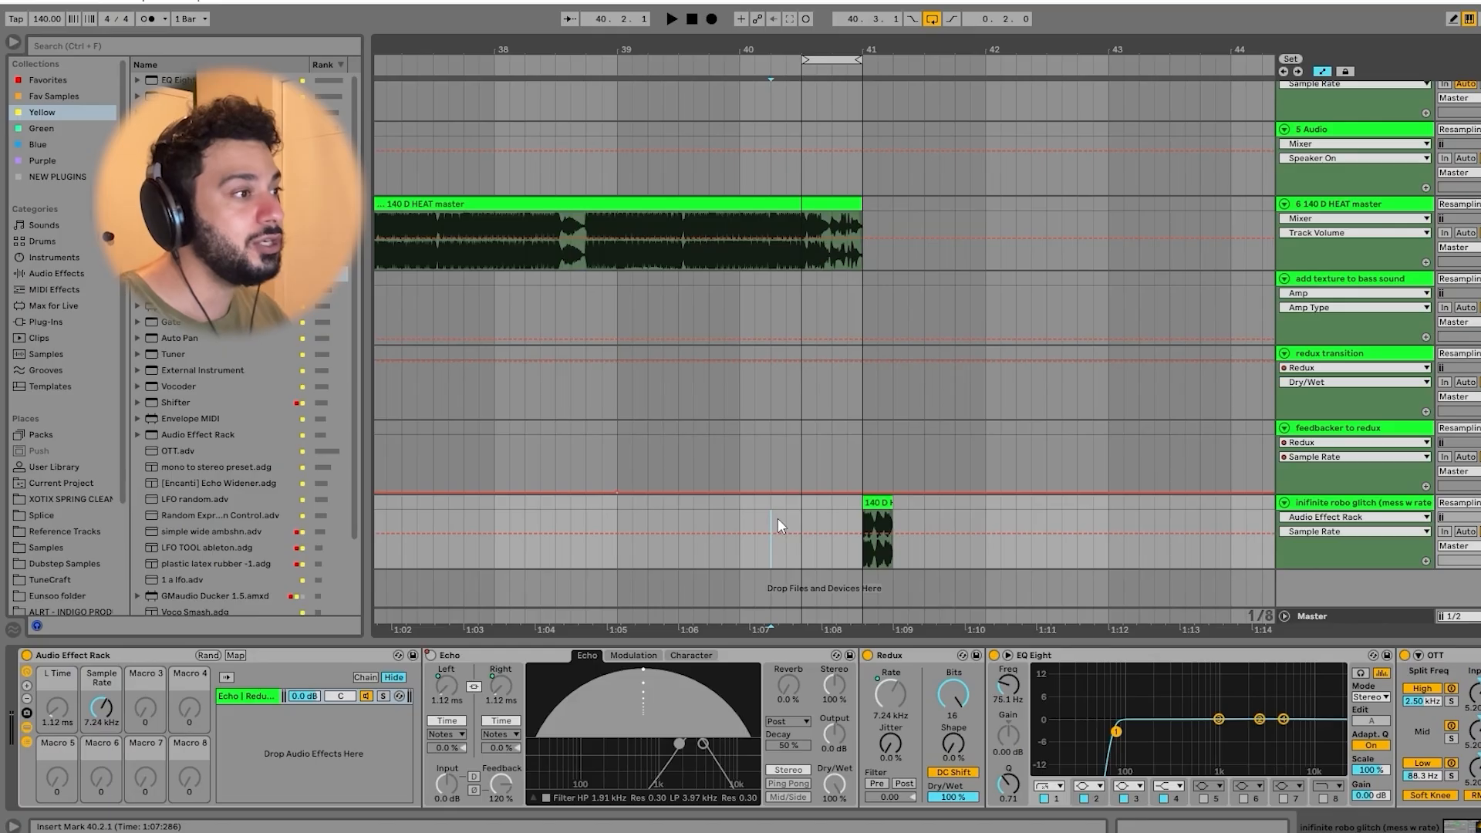
{"action": "key", "text": "ctrl+z"}
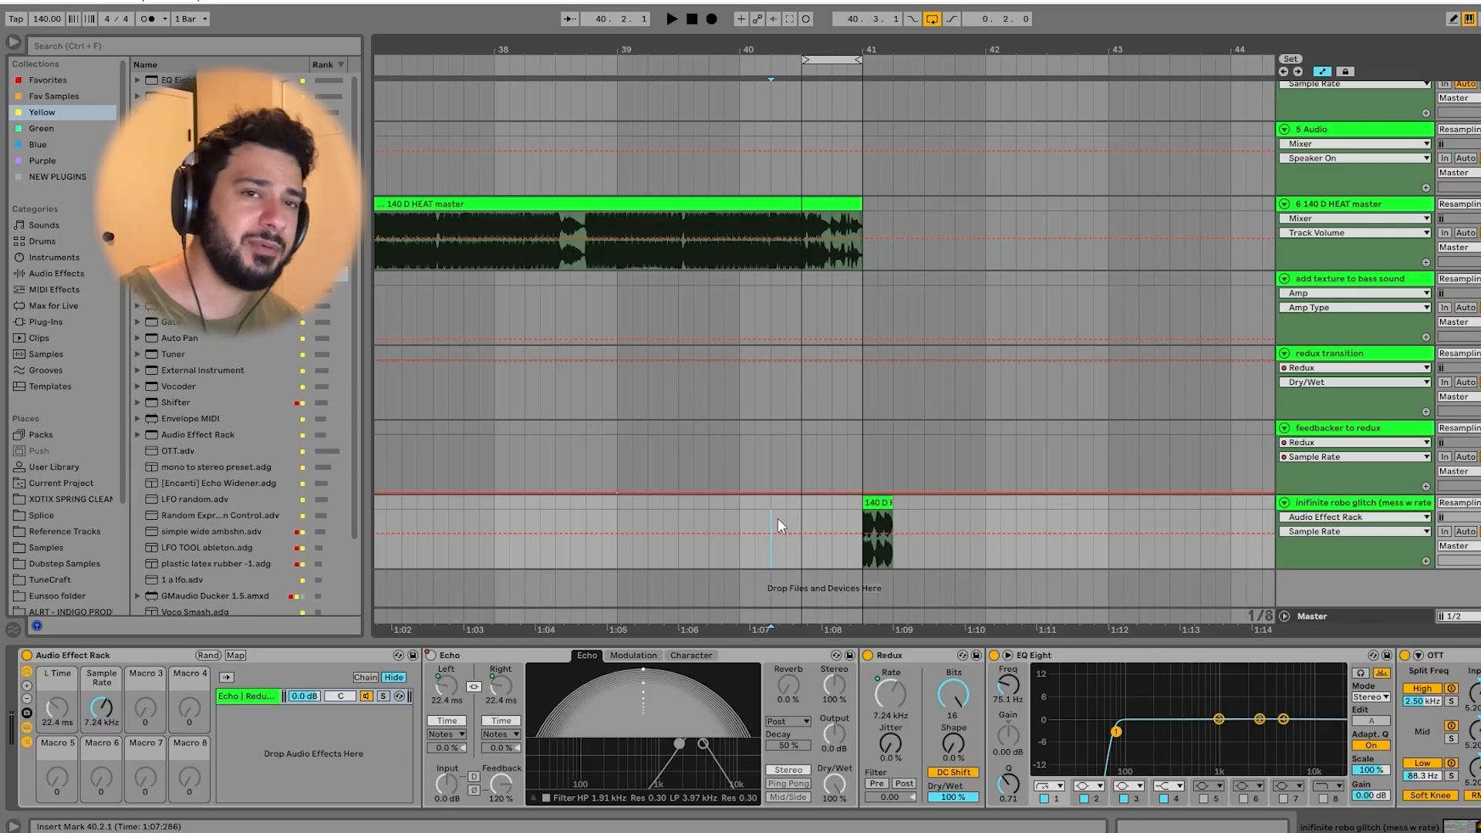